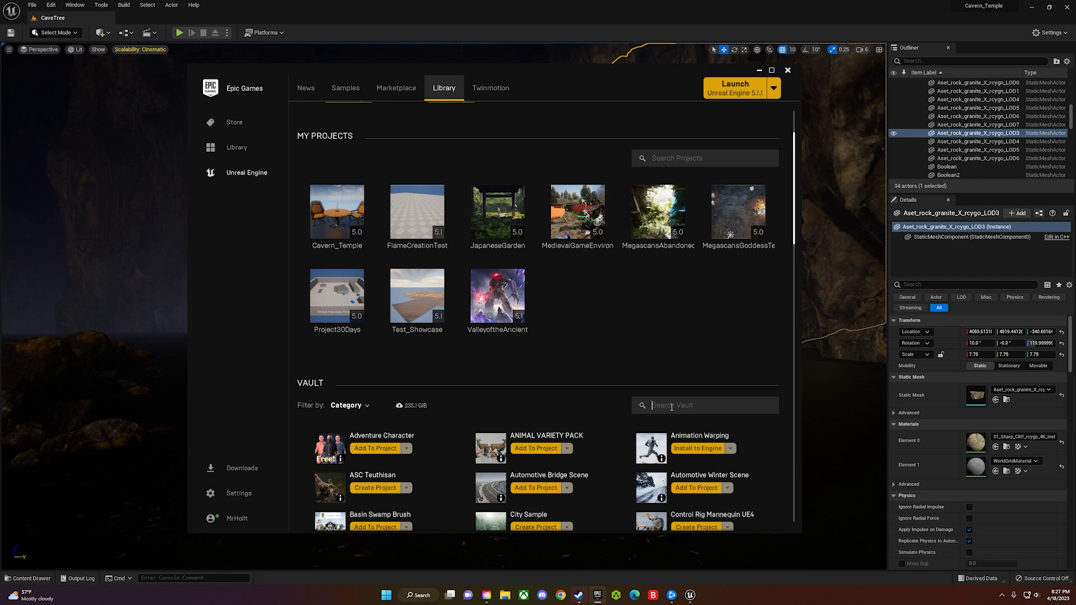
# - Start a new asset search in the Epic Games Launcher Vault
pyautogui.press('BackSpace')
pyautogui.write('o')
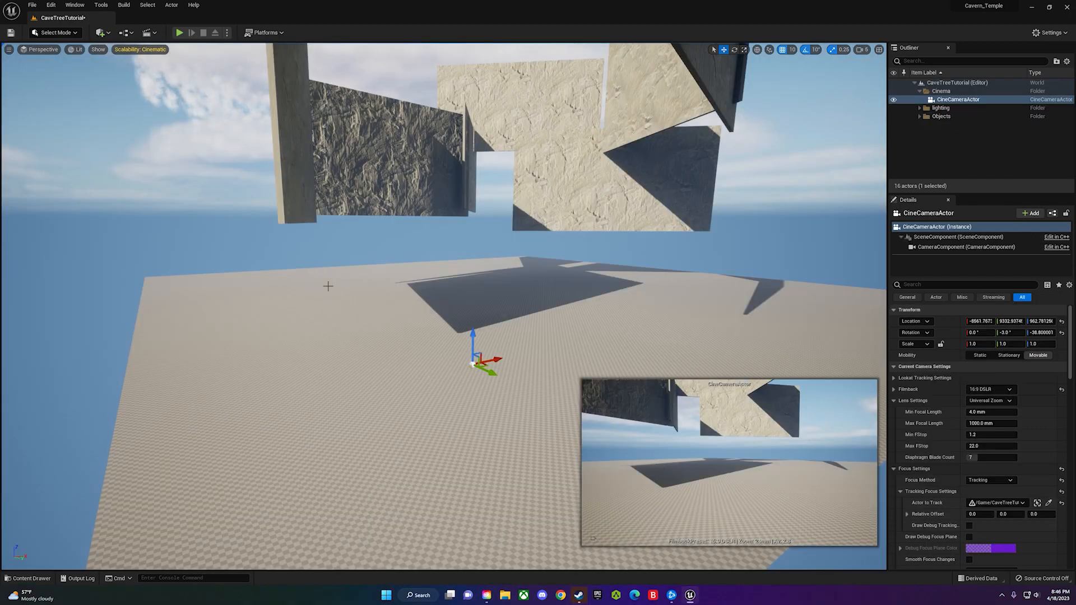
# - Review the cinematic actor options and the existing CineCameraActor's filmback and lens presets
pyautogui.click(105, 37)
pyautogui.moveTo(140, 130)
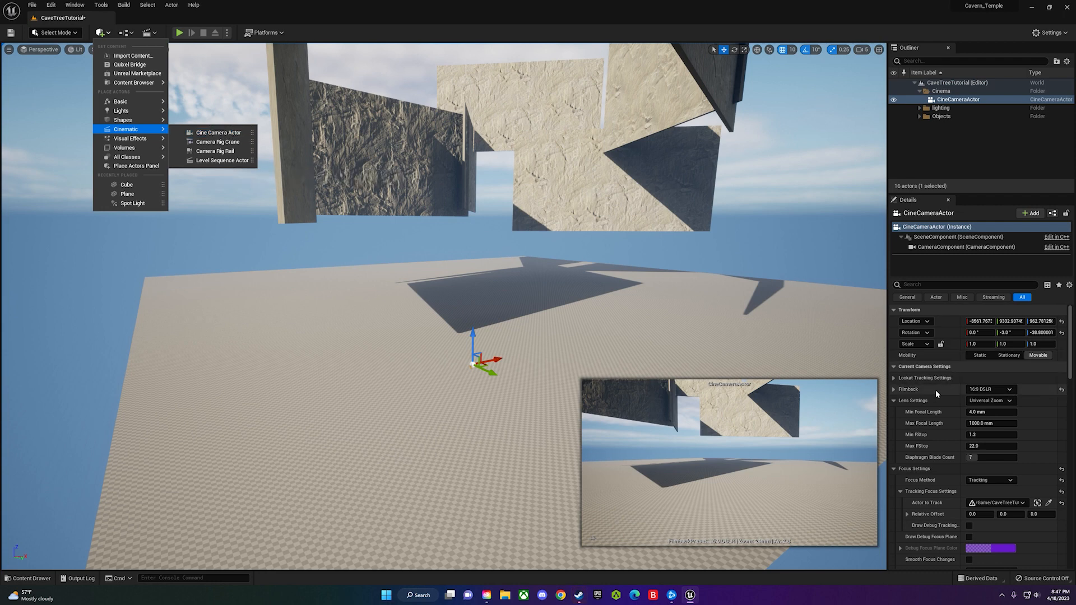
pyautogui.click(940, 129)
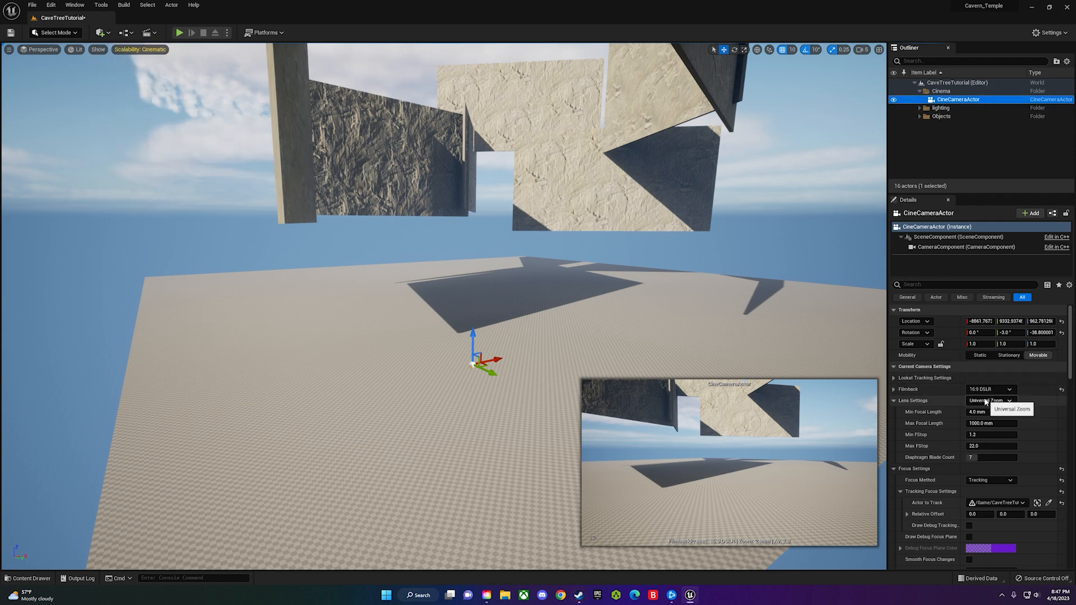
pyautogui.click(1001, 390)
pyautogui.click(1021, 400)
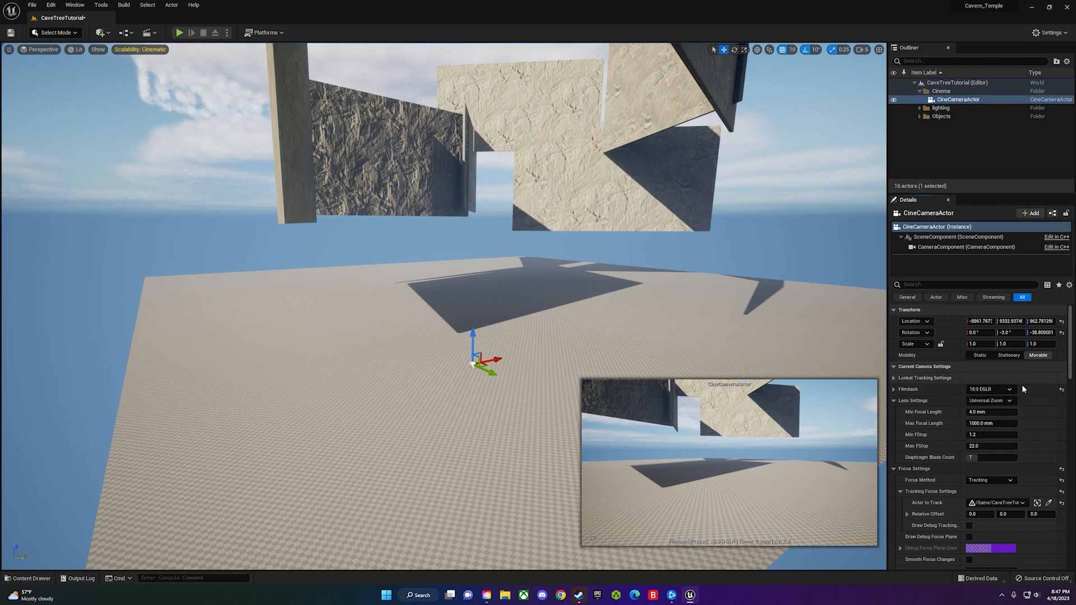
pyautogui.click(1003, 400)
pyautogui.click(1033, 377)
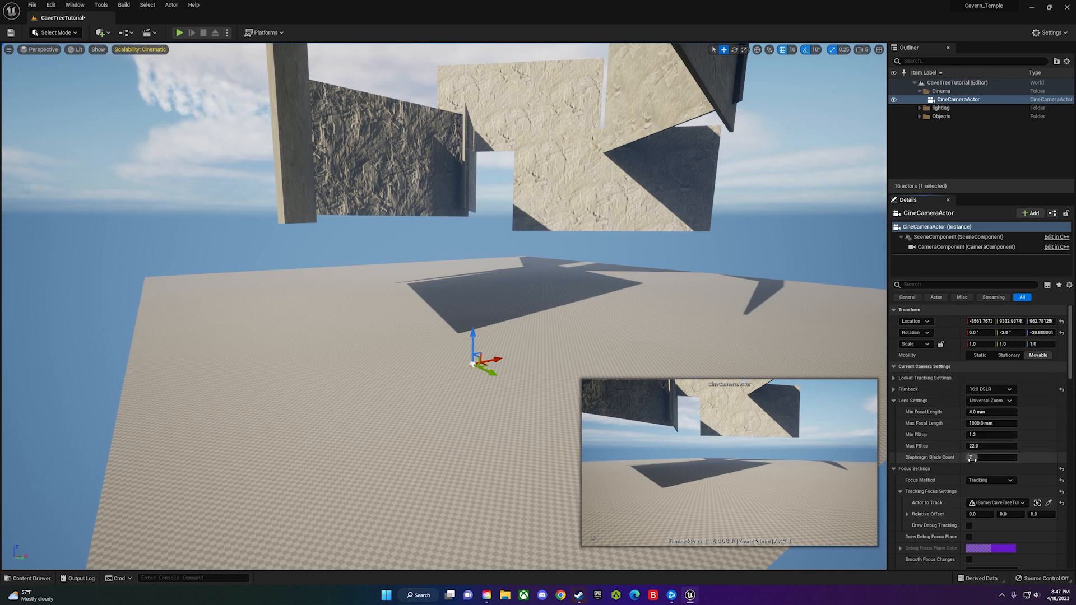
# - Clear the Actor to Track in the CineCameraActor's tracking focus settings
pyautogui.click(1023, 504)
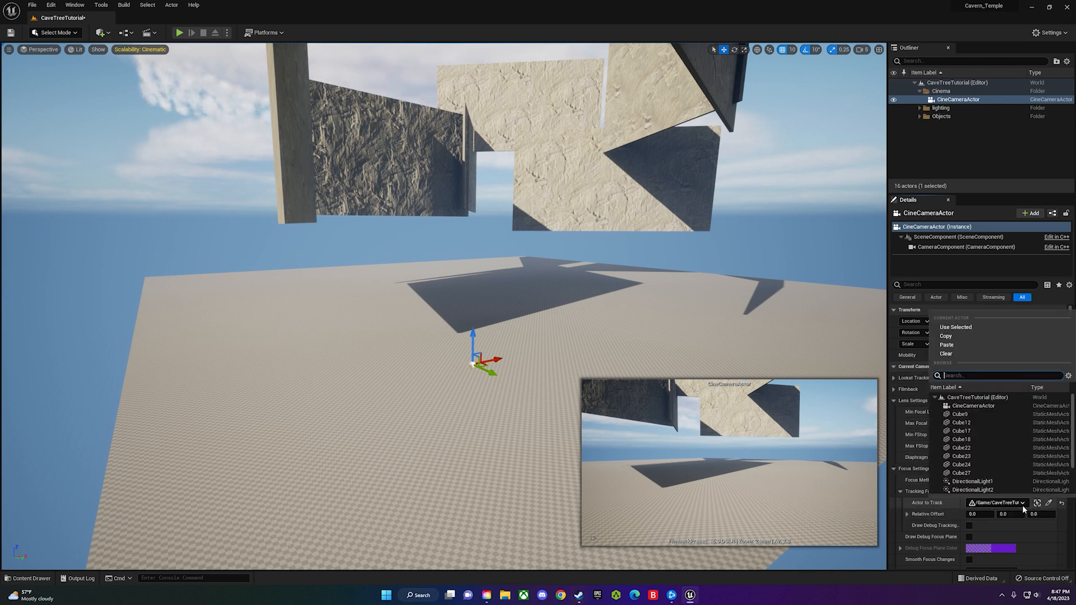
pyautogui.click(947, 354)
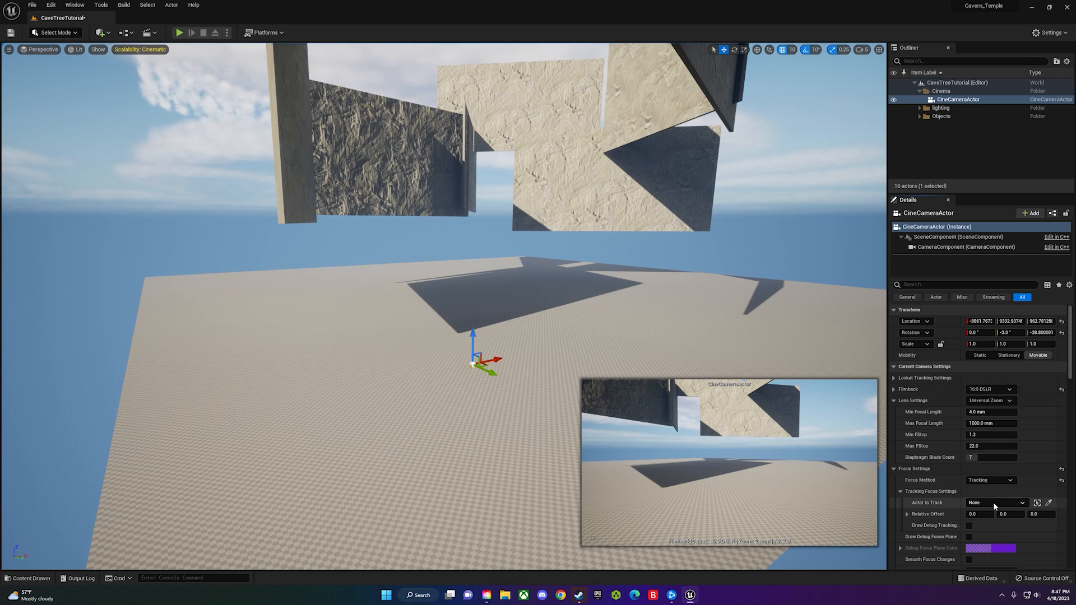
pyautogui.scroll(-3, 995, 498)
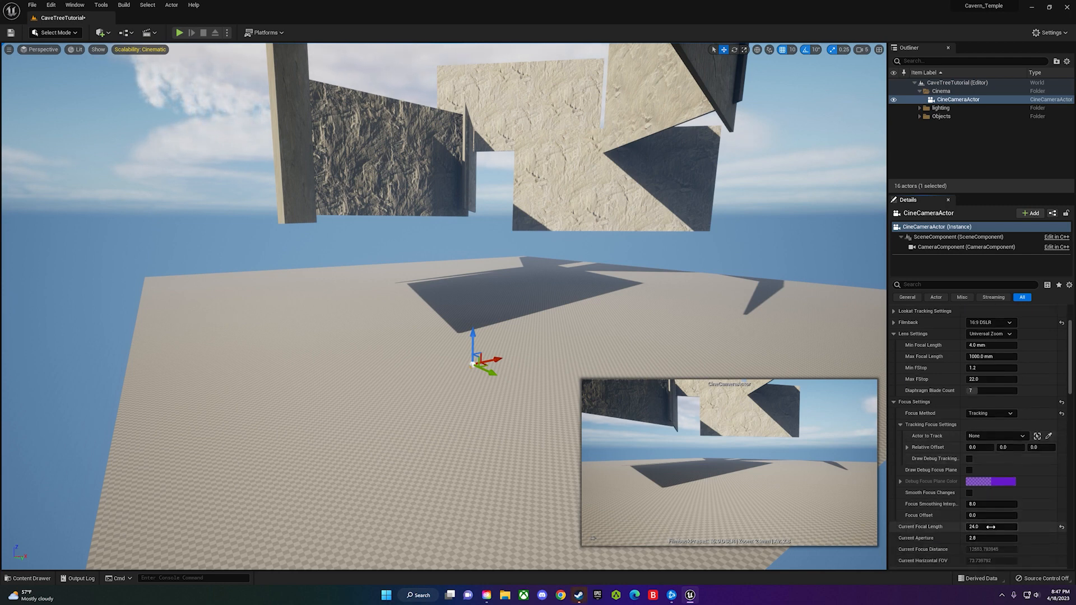
# - Pilot the CineCameraActor to check its framing of the walls, and stop piloting it
pyautogui.click(588, 319)
pyautogui.press('w')
pyautogui.moveTo(588, 319); pyautogui.dragTo(572, 335, button='right')
pyautogui.press('e')
pyautogui.rightClick(962, 84)
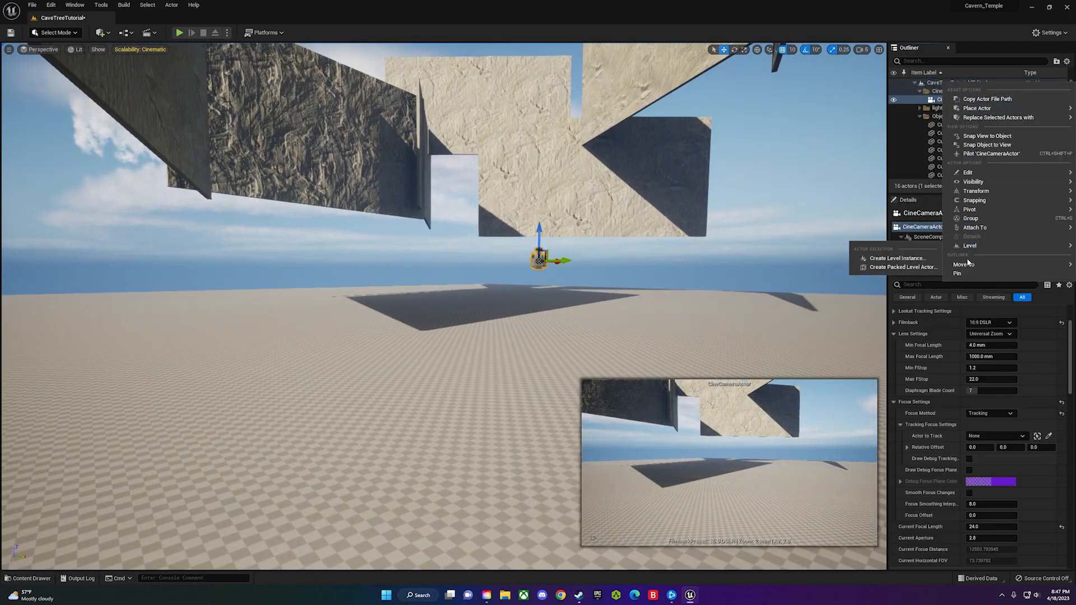
pyautogui.click(982, 153)
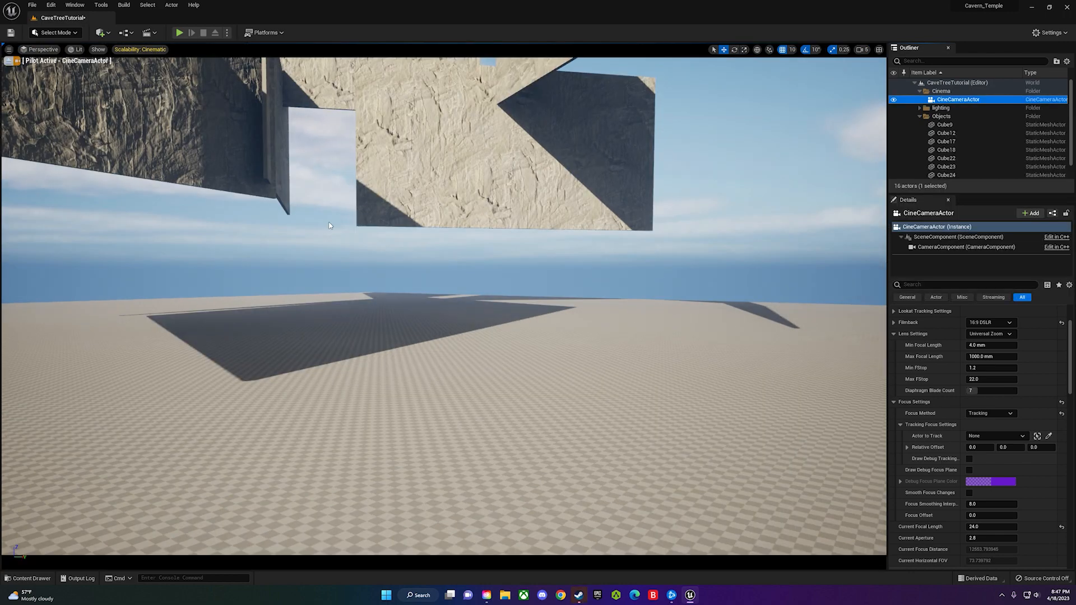
pyautogui.click(8, 61)
# - Add a basic cube to the level beside the standing rock walls
pyautogui.moveTo(314, 264); pyautogui.dragTo(314, 264, button='right')
pyautogui.press('e')
pyautogui.press('s')
pyautogui.moveTo(150, 58); pyautogui.dragTo(150, 57, button='right')
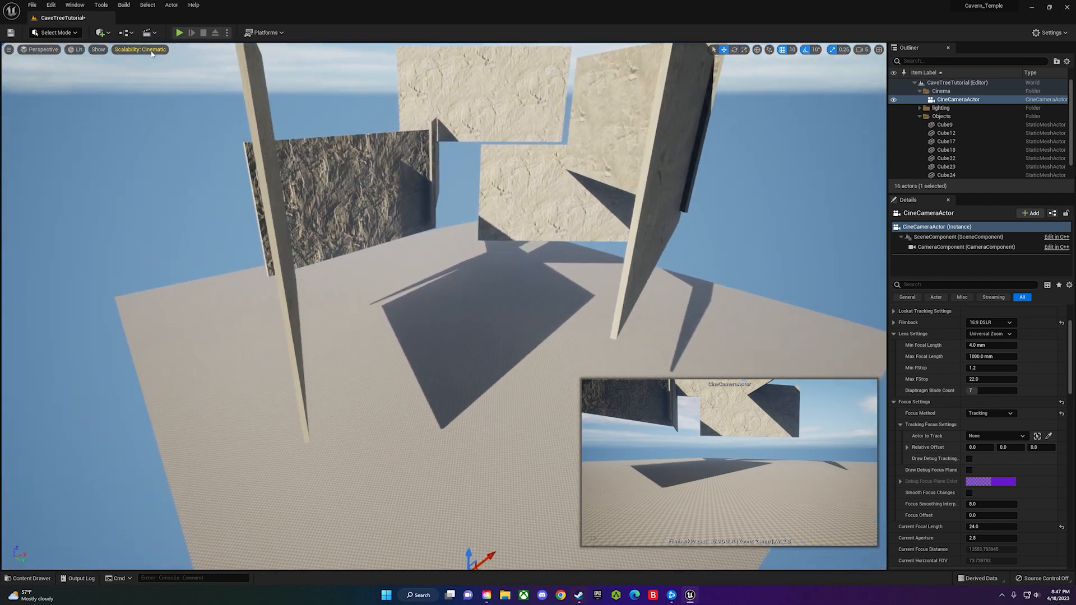
pyautogui.click(108, 37)
pyautogui.moveTo(124, 120)
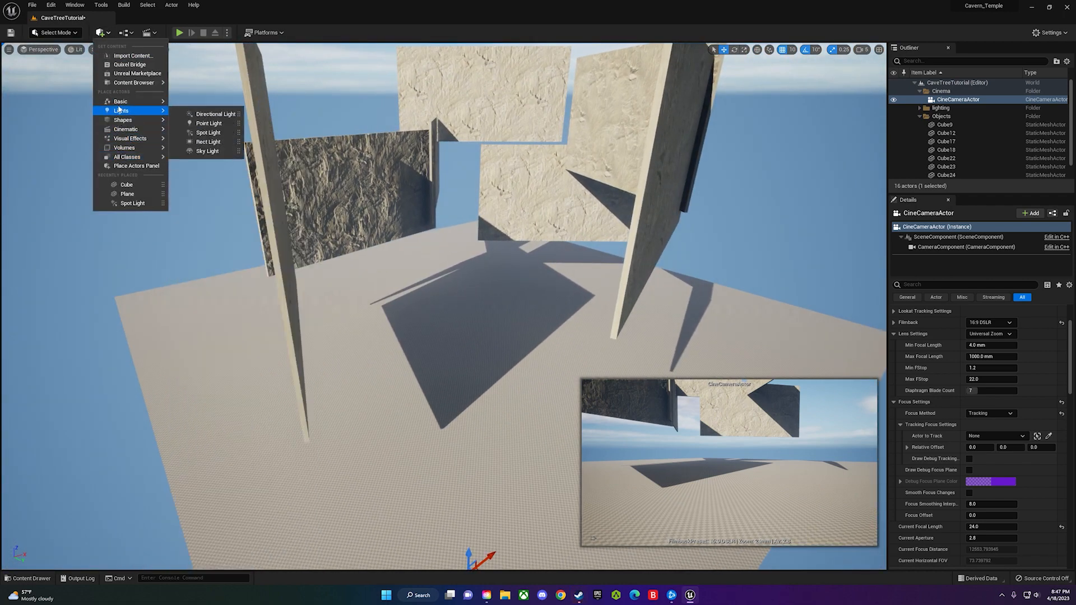
pyautogui.click(196, 125)
pyautogui.press('s')
pyautogui.moveTo(506, 309); pyautogui.dragTo(505, 309, button='right')
pyautogui.press('d')
pyautogui.press('e')
pyautogui.press('w')
pyautogui.press('e')
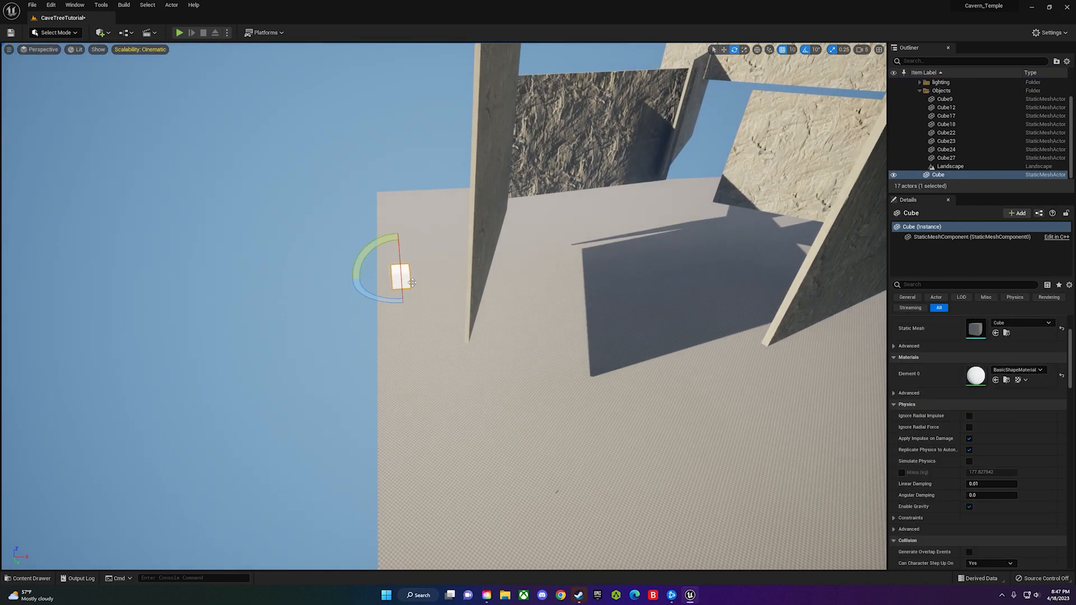
# - Scale the new cube into a large flat slab as a demonstration and delete it
pyautogui.press('r')
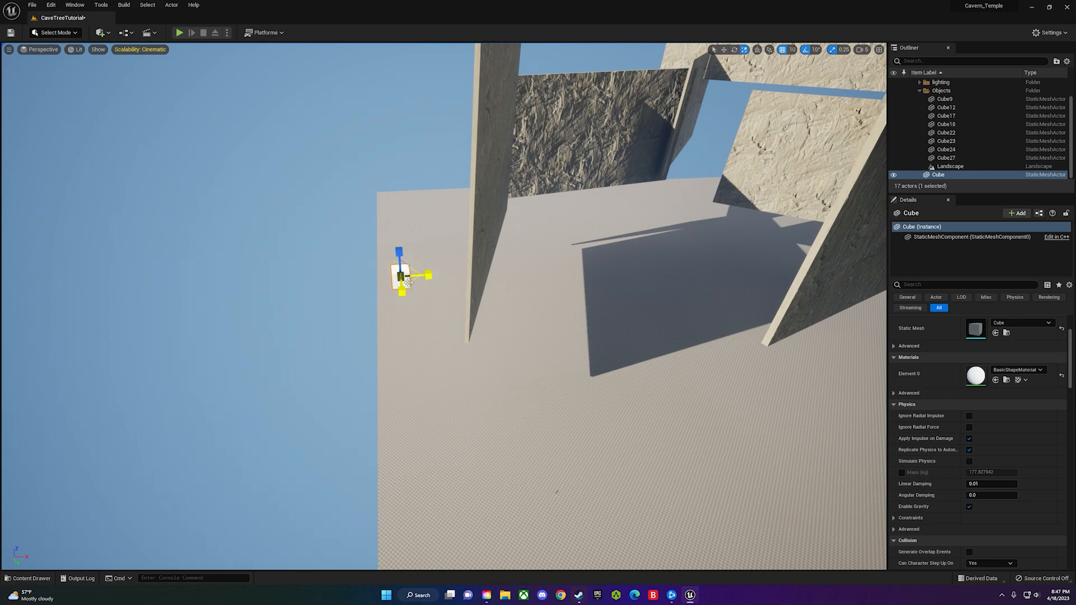
pyautogui.moveTo(411, 280); pyautogui.dragTo(499, 266)
pyautogui.press('a')
pyautogui.moveTo(411, 280); pyautogui.dragTo(338, 278, button='right')
pyautogui.press('s')
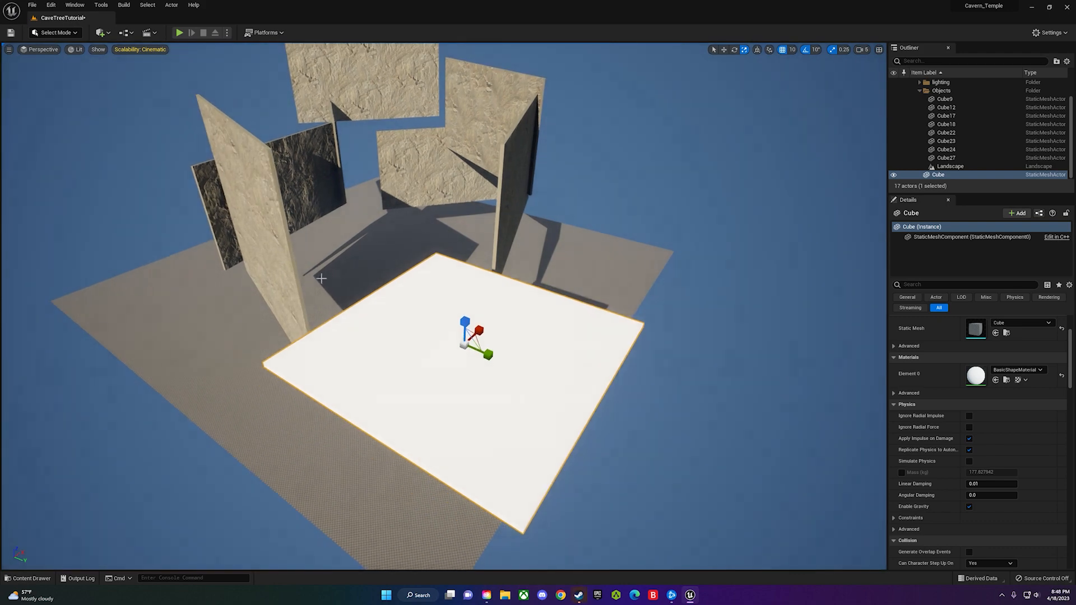
pyautogui.press('Delete')
# - Delete the rock wall Cube12 from the wall arrangement
pyautogui.moveTo(428, 438); pyautogui.dragTo(319, 402, button='right')
pyautogui.press('d')
pyautogui.press('w')
pyautogui.click(360, 401)
pyautogui.press('d')
pyautogui.click(371, 403)
pyautogui.press('Delete')
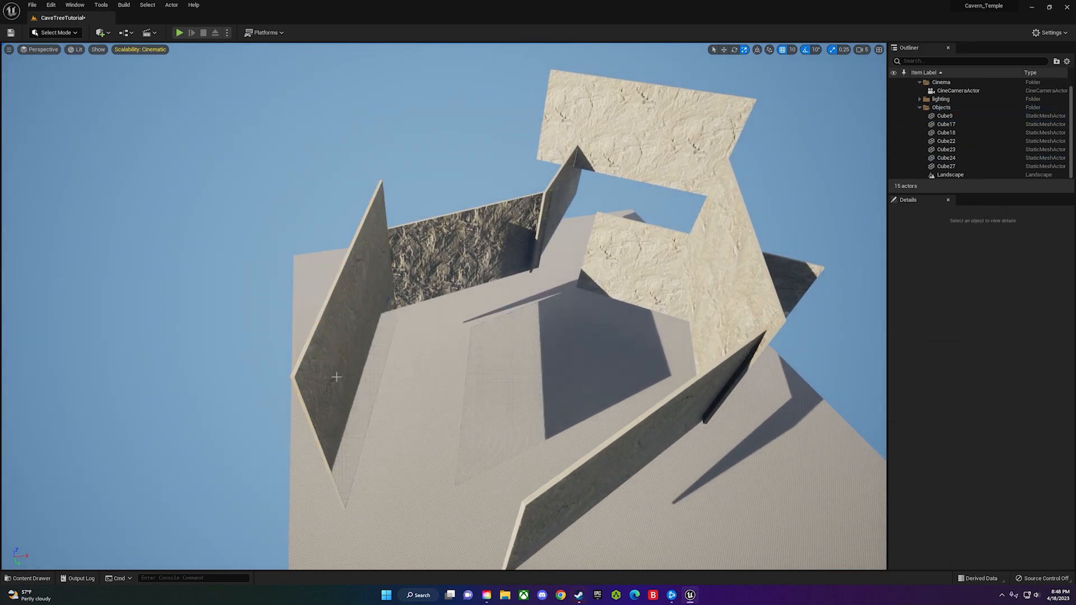
# - Examine how the rock wall Cube9 sits among the neighbouring walls from several angles
pyautogui.click(380, 314)
pyautogui.click(422, 290)
pyautogui.press('a')
pyautogui.moveTo(425, 312); pyautogui.dragTo(462, 319, button='right')
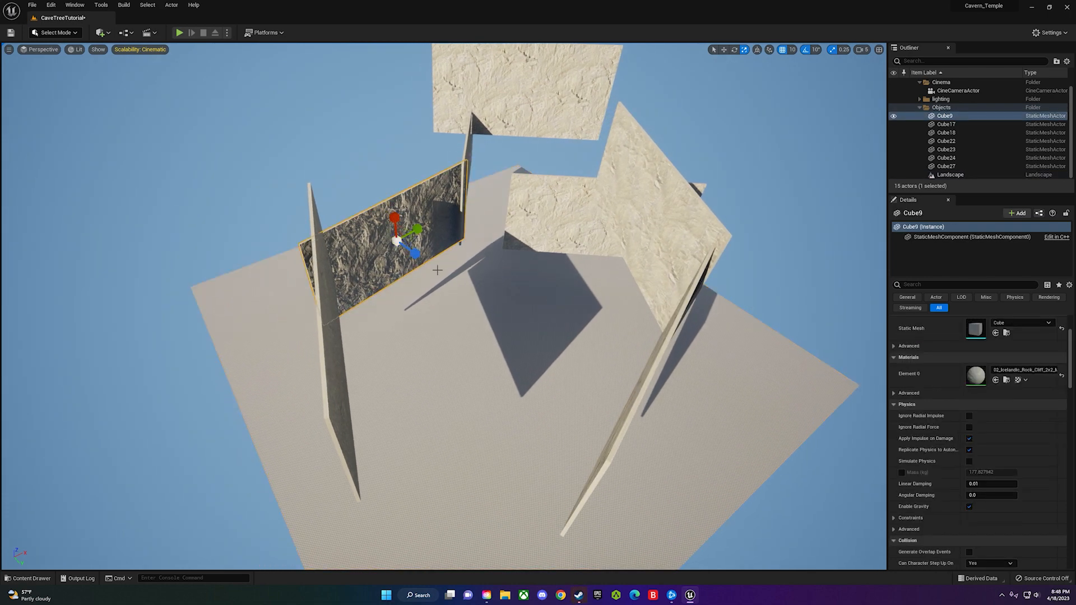
pyautogui.moveTo(437, 270); pyautogui.dragTo(408, 234, button='right')
pyautogui.press('d')
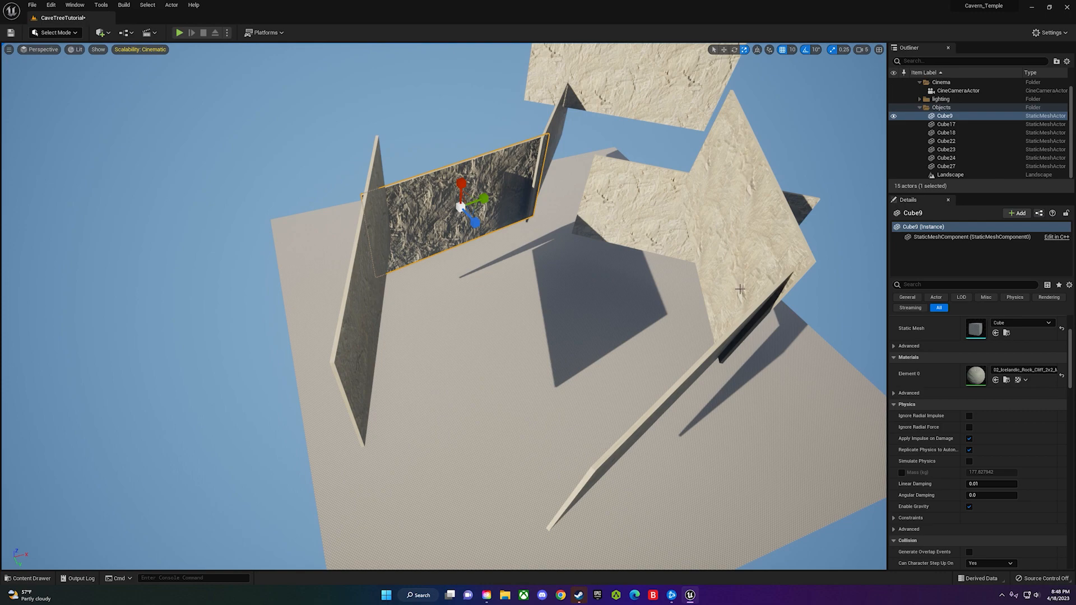
pyautogui.press('d')
pyautogui.moveTo(583, 150); pyautogui.dragTo(490, 131, button='right')
pyautogui.press('d')
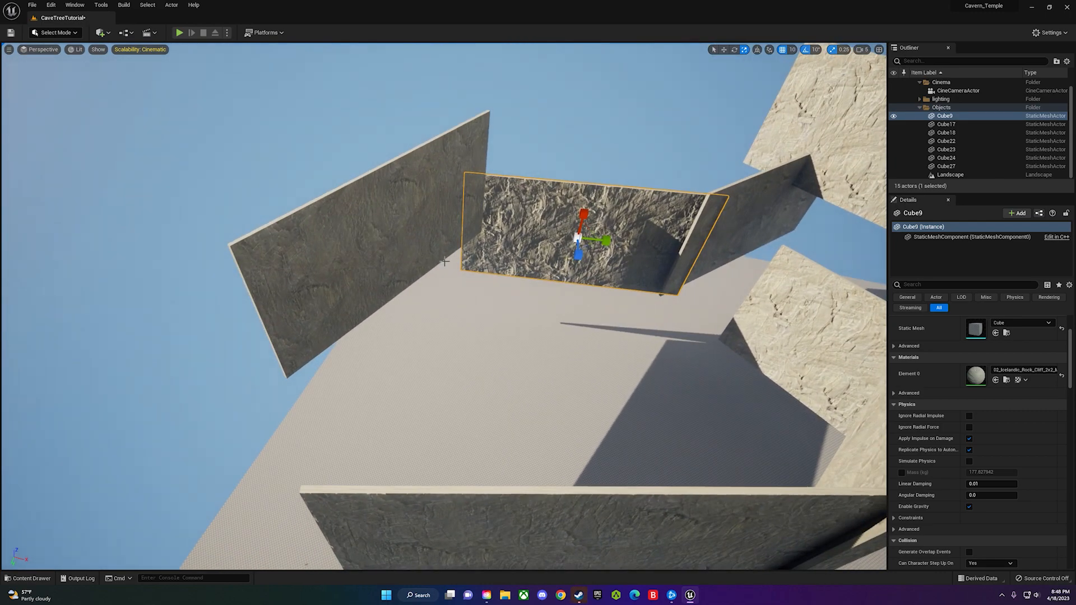
# - Rotate the angled rock wall Cube24 next to Cube9
pyautogui.click(363, 240)
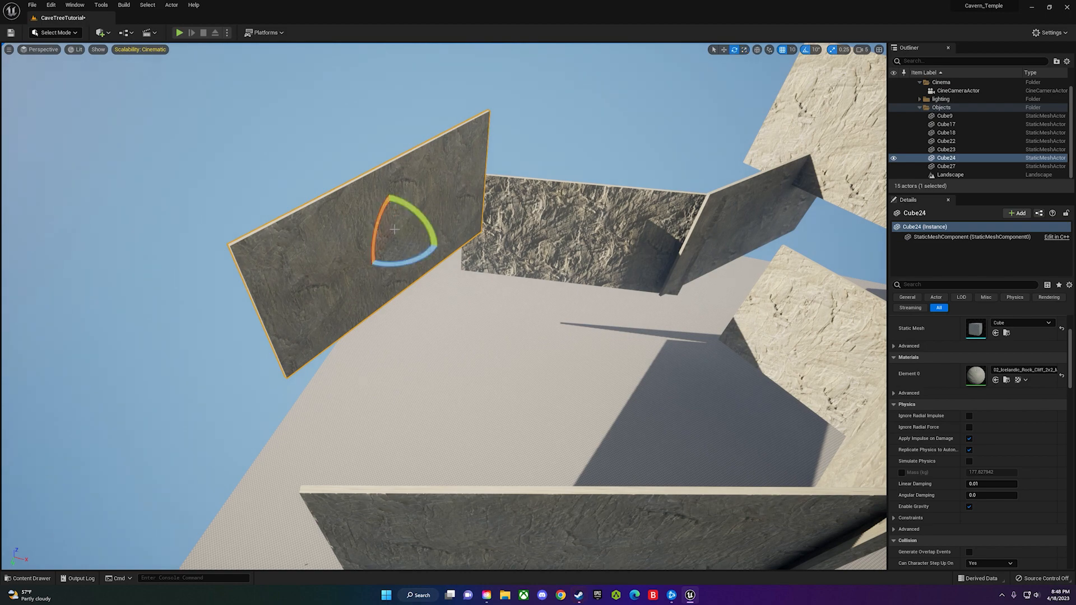
pyautogui.moveTo(383, 231); pyautogui.dragTo(378, 191)
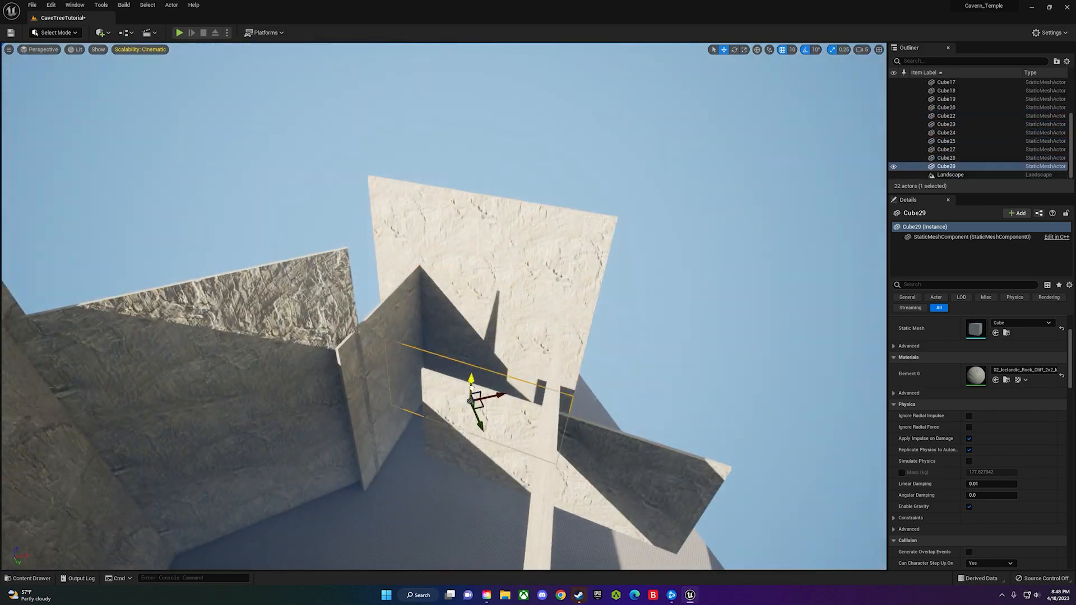
pyautogui.press('Escape')
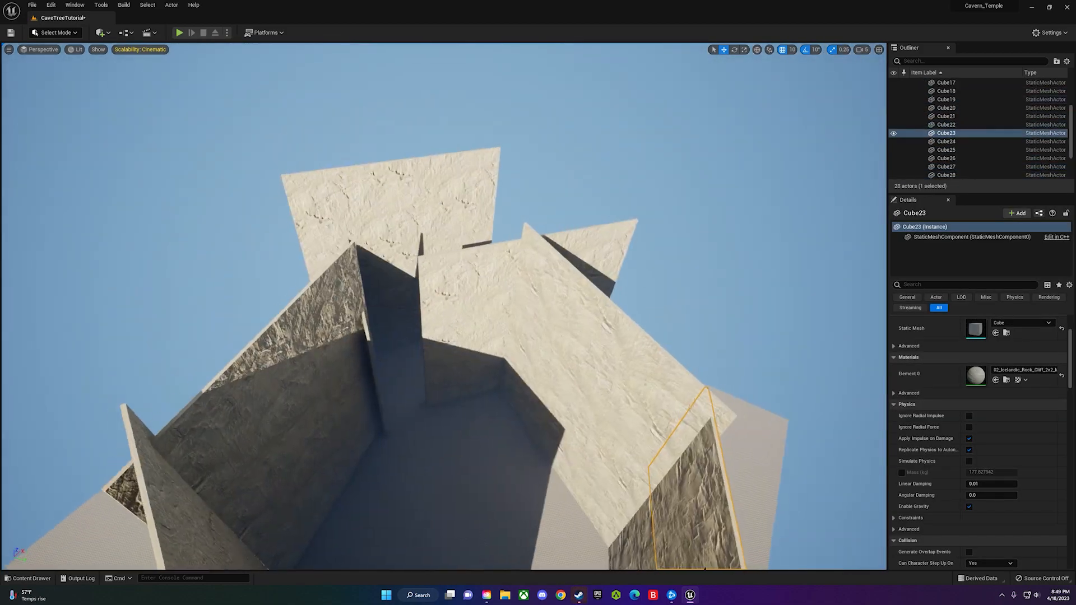
# - Select the upper rock wall Cube22 and list all material instances in the project's Content folder
pyautogui.moveTo(444, 306); pyautogui.dragTo(502, 322, button='right')
pyautogui.click(502, 321)
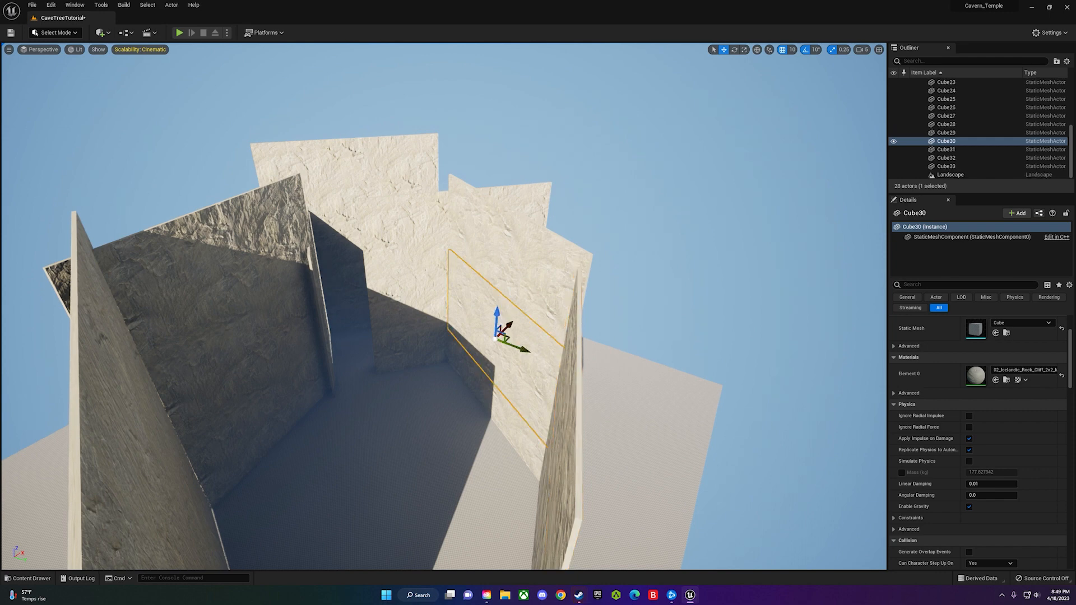
pyautogui.click(504, 328)
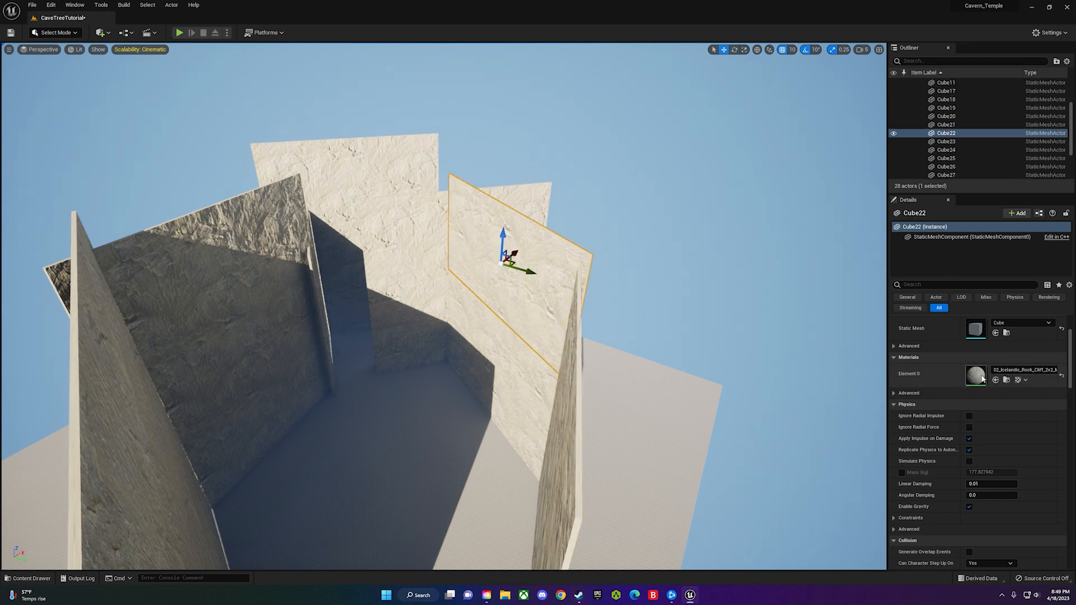
pyautogui.hotkey('ctrl', 'space')
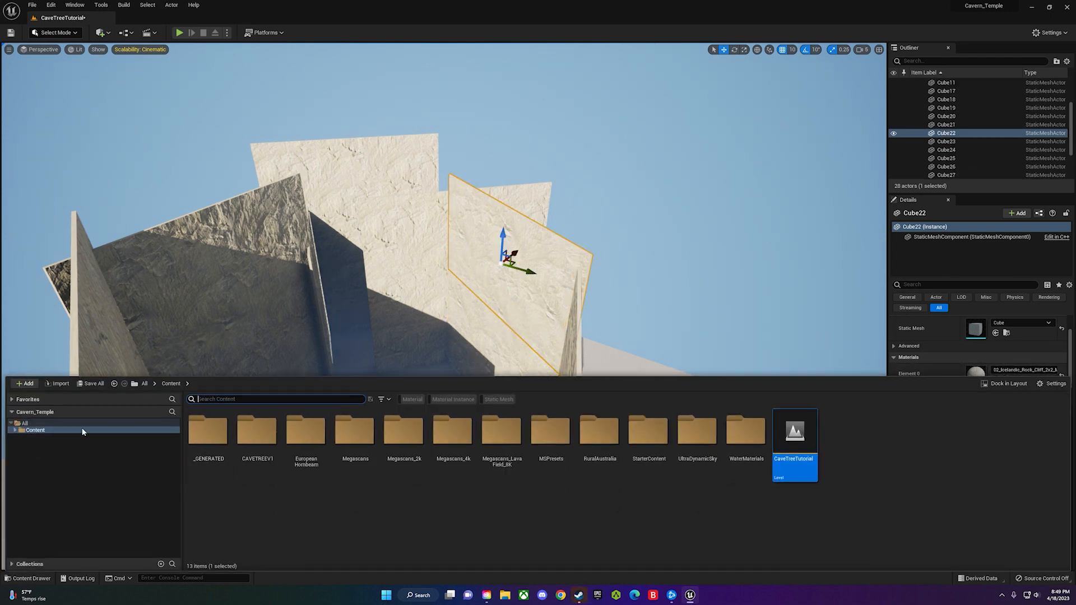
pyautogui.click(39, 430)
pyautogui.click(444, 399)
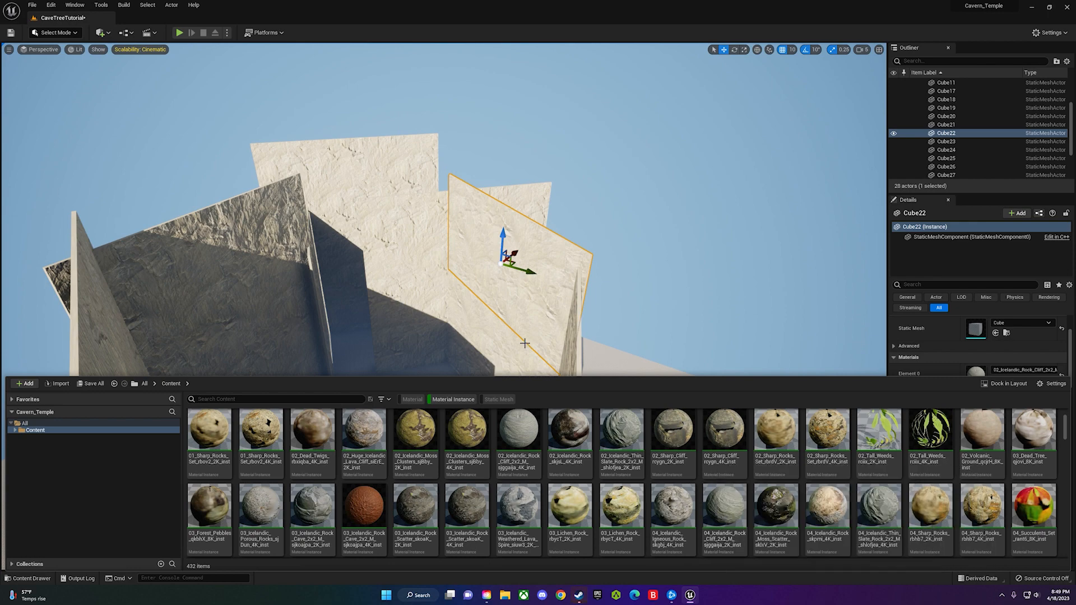
# - Assign the material instance 04_Icelandic_Rock_Cliff_2x2_M_sjggaija_2K_inst to the lower rock wall Cube30
pyautogui.moveTo(560, 224); pyautogui.dragTo(615, 269, button='right')
pyautogui.press('w')
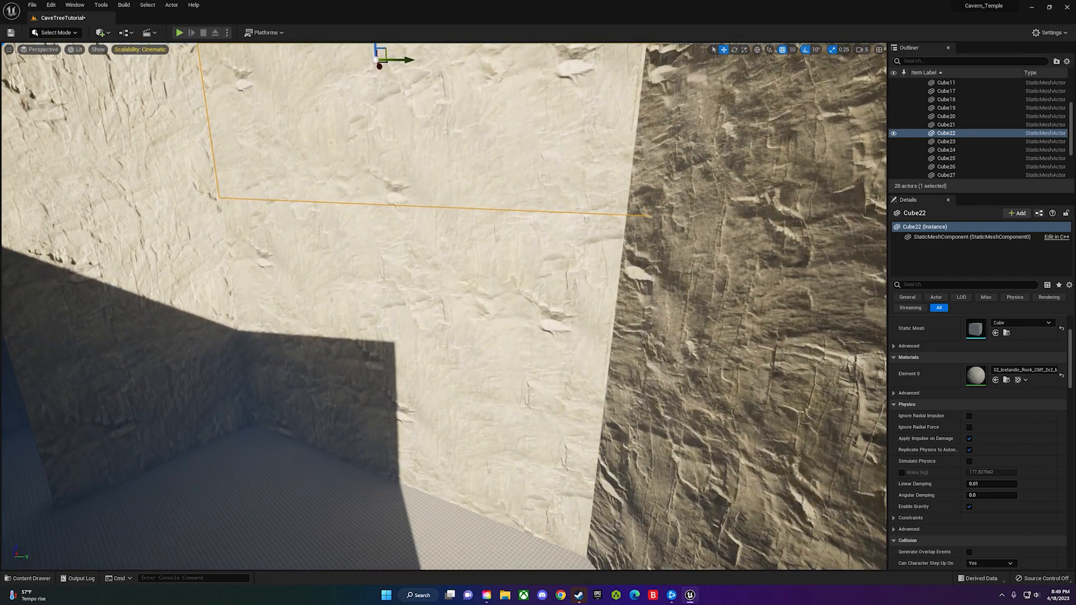
pyautogui.click(469, 347)
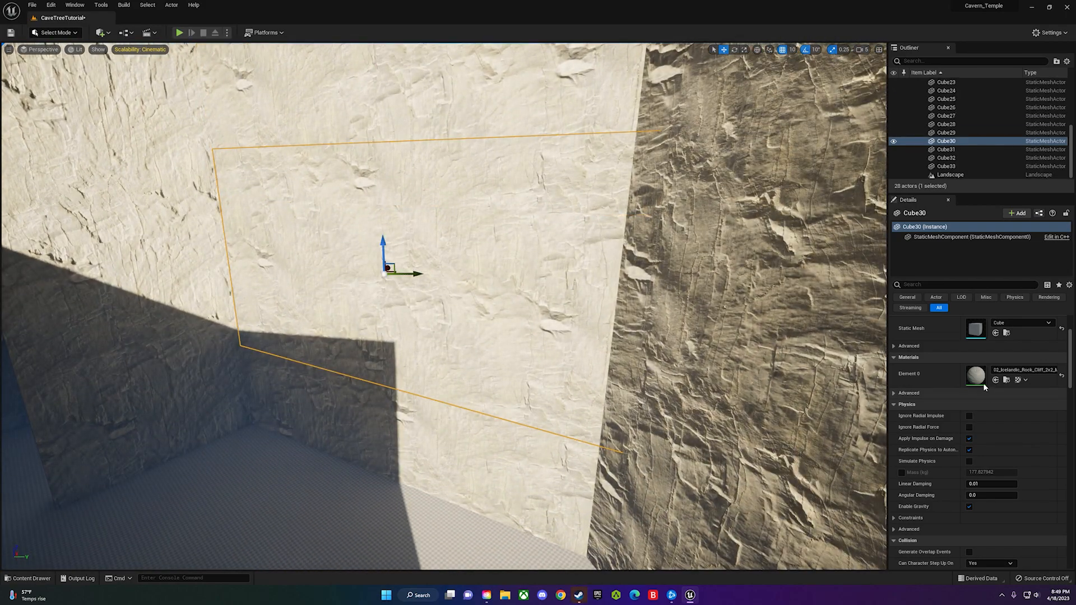
pyautogui.click(1024, 370)
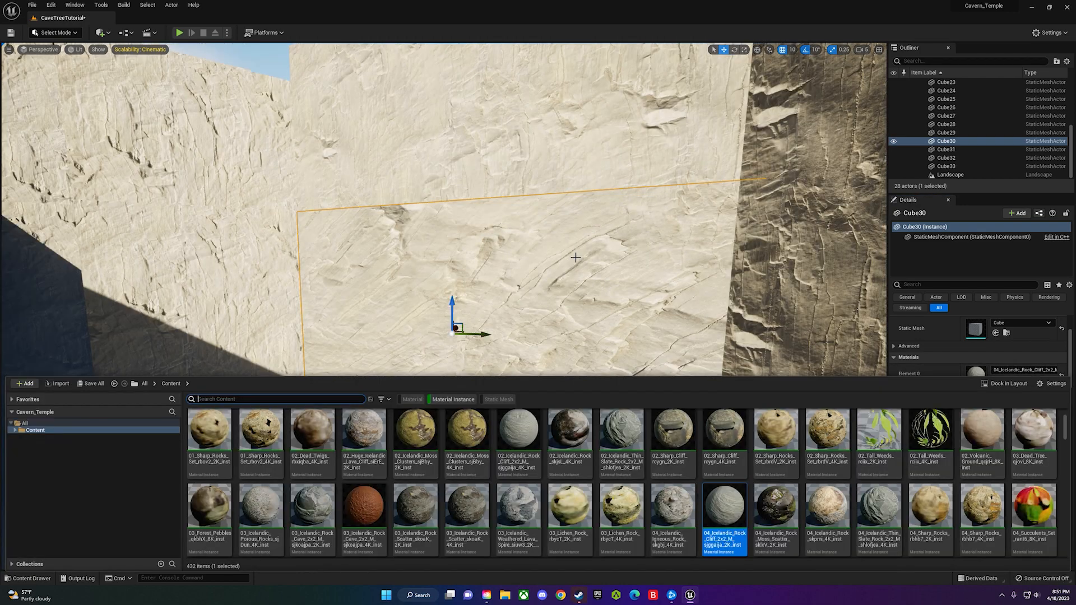
pyautogui.click(550, 254)
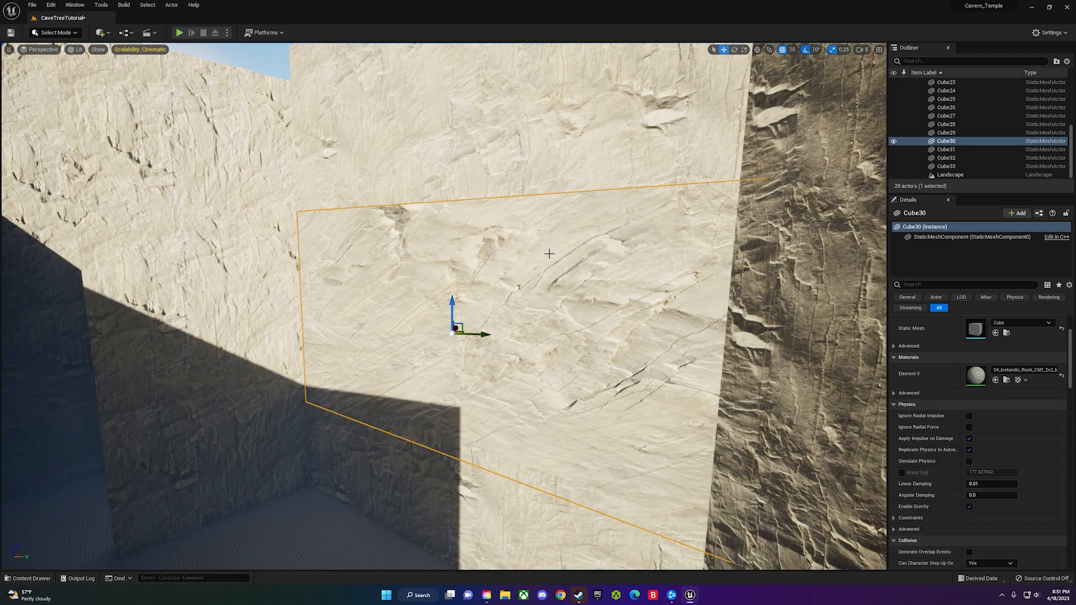
# - Compare the rock texture on Cube30 with the adjoining walls Cube22 and Cube23 up close
pyautogui.click(460, 138)
pyautogui.moveTo(460, 138); pyautogui.dragTo(434, 148, button='right')
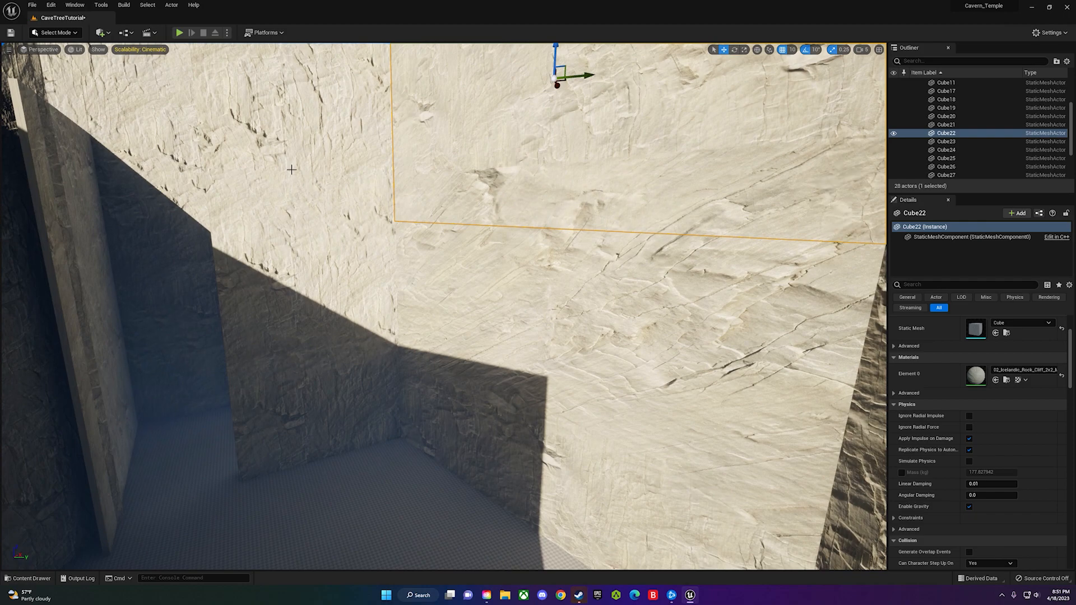
pyautogui.click(317, 163)
pyautogui.moveTo(316, 162); pyautogui.dragTo(233, 167, button='right')
pyautogui.click(316, 162)
pyautogui.moveTo(316, 163); pyautogui.dragTo(512, 327, button='right')
pyautogui.click(512, 328)
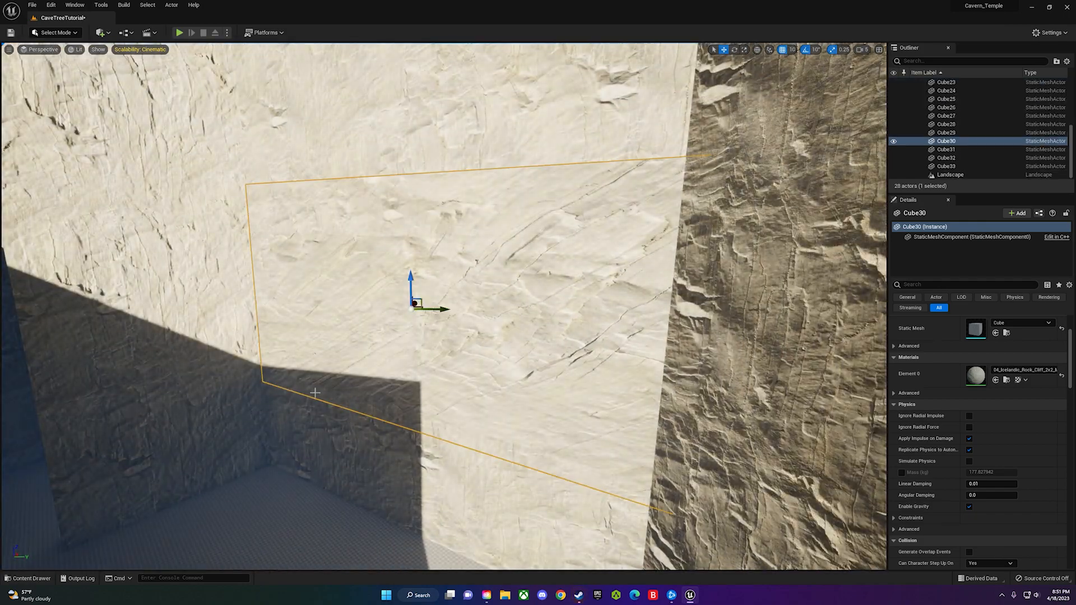
pyautogui.moveTo(623, 227); pyautogui.dragTo(696, 204, button='right')
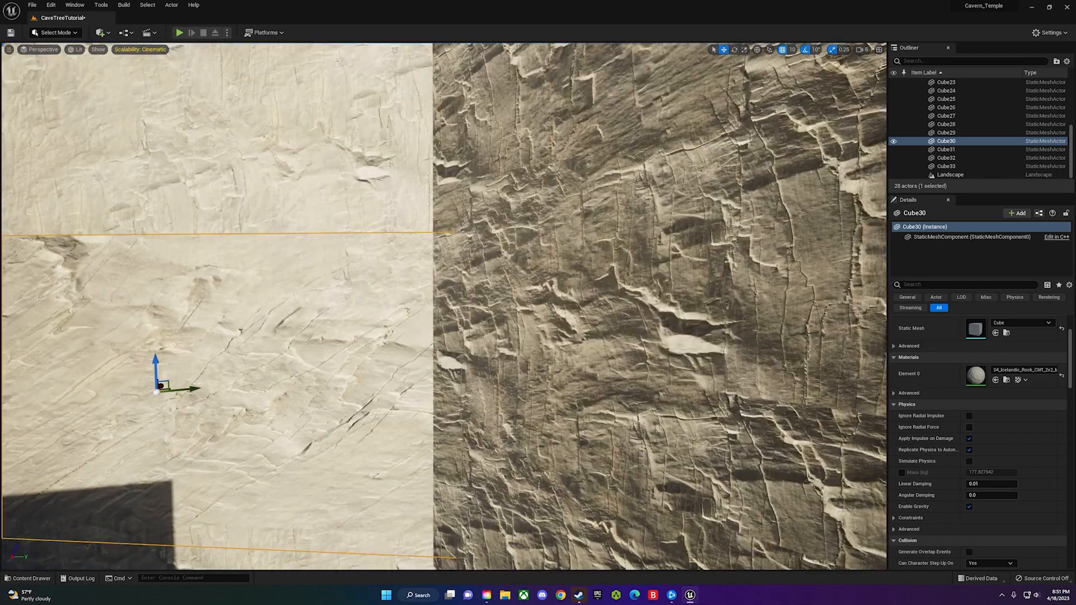
pyautogui.click(641, 279)
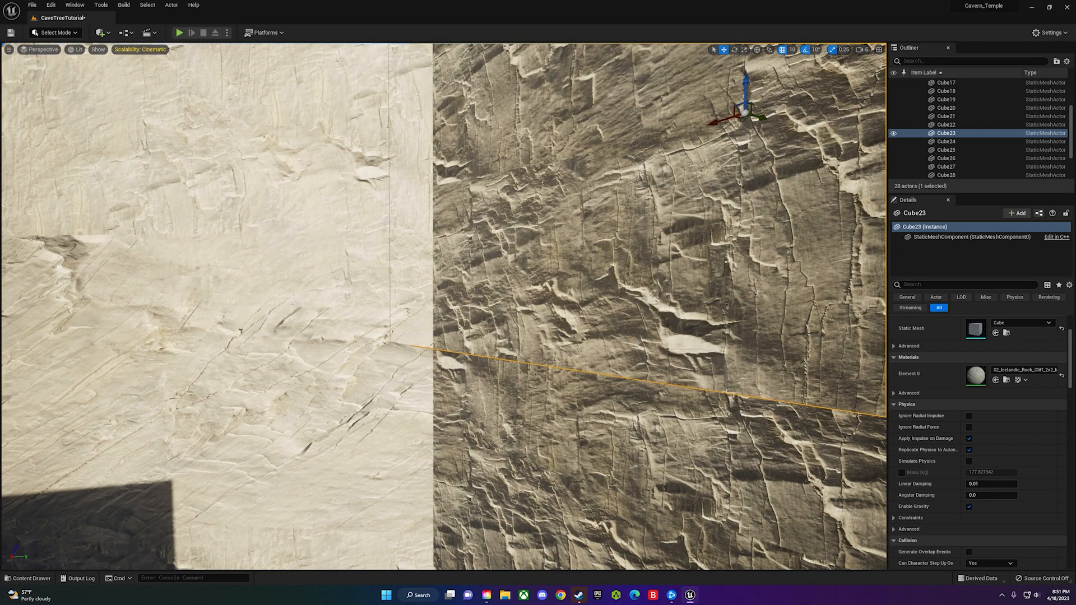
pyautogui.moveTo(638, 336); pyautogui.dragTo(636, 342, button='right')
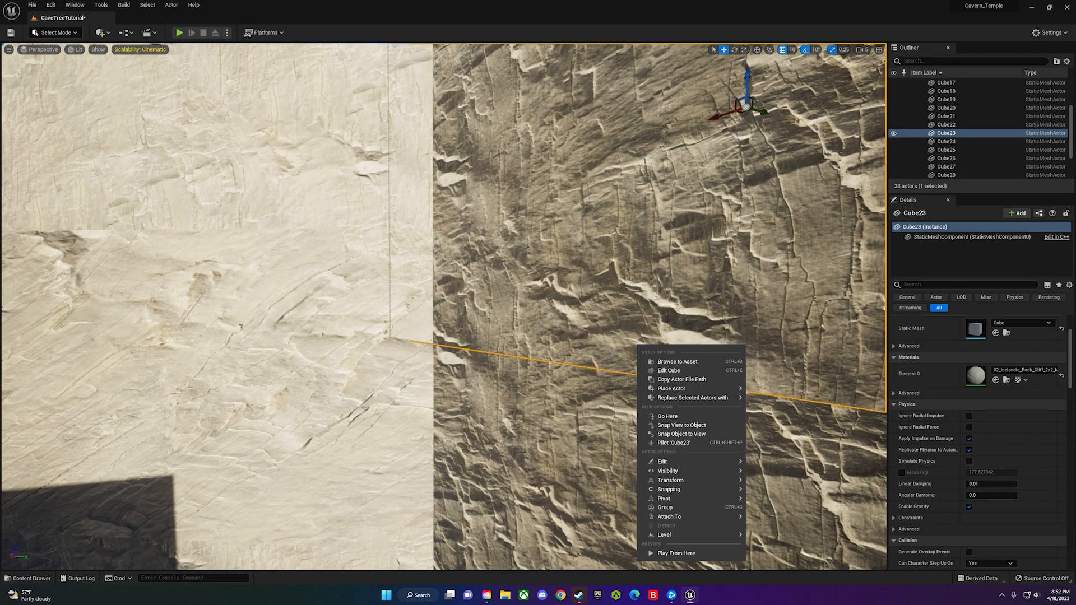
# - Select the lower rock wall Cube30 and open its material instance's parent, Standard_MasterMaterial
pyautogui.moveTo(628, 336); pyautogui.dragTo(583, 386, button='right')
pyautogui.click(345, 306)
pyautogui.moveTo(345, 306); pyautogui.dragTo(363, 274, button='right')
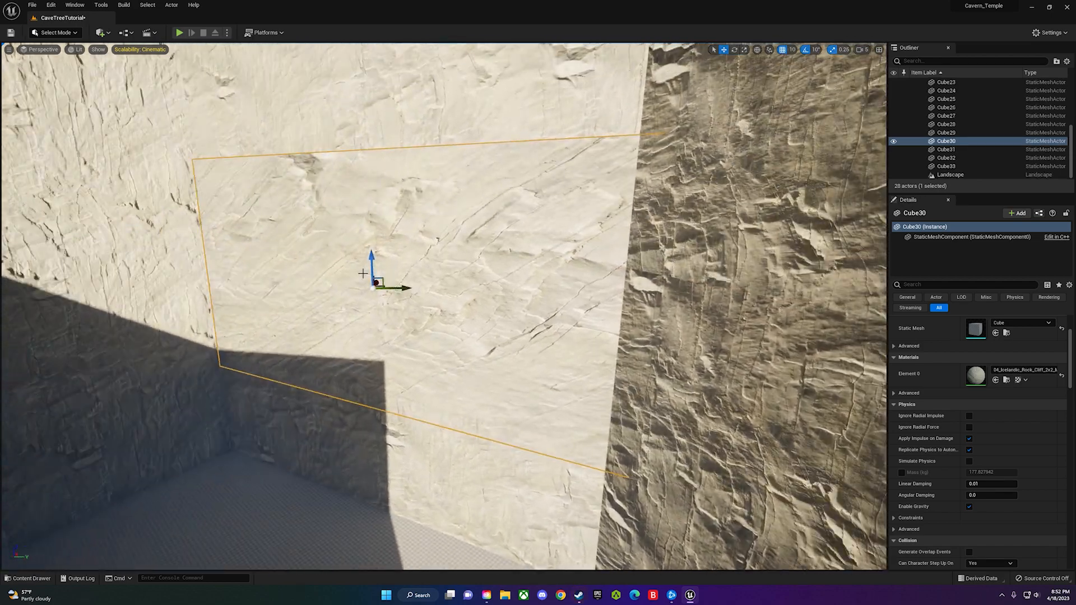
pyautogui.doubleClick(975, 376)
pyautogui.click(205, 98)
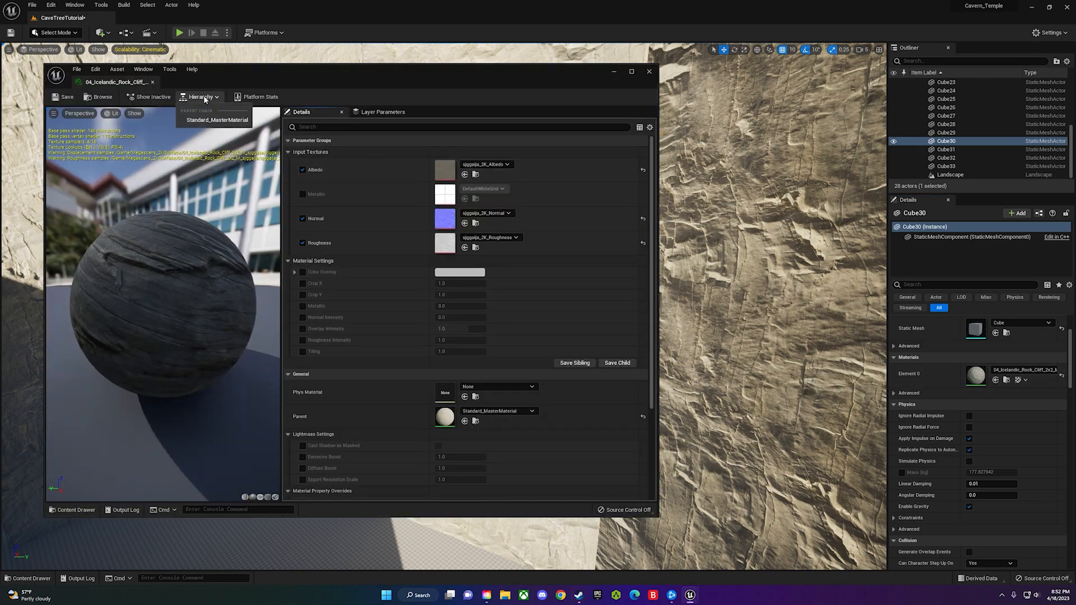
pyautogui.click(217, 120)
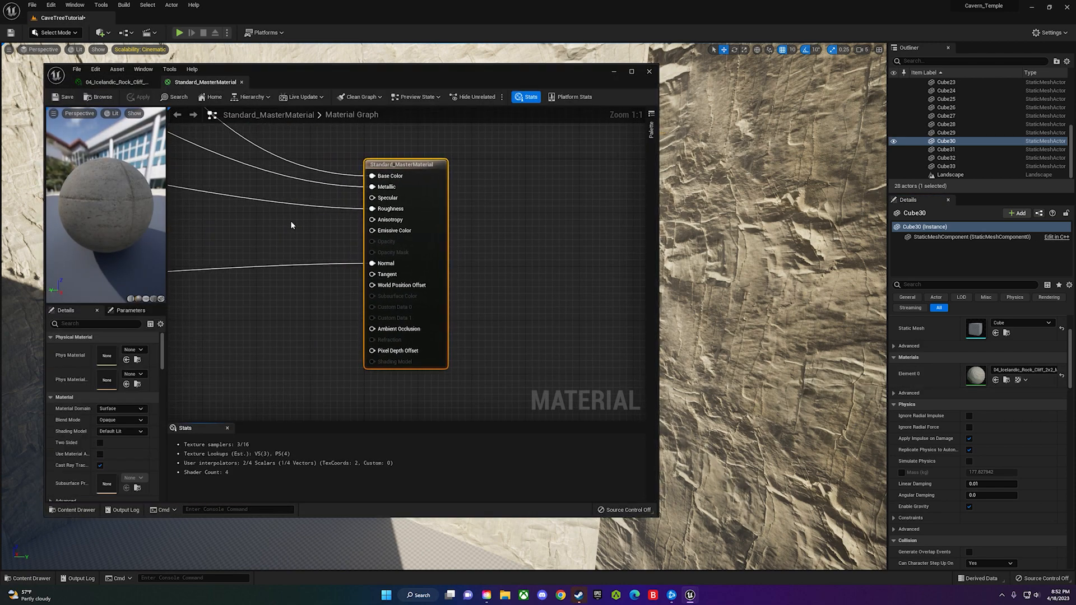
# - Examine the UV Manipulations nodes and how they feed the texture groups in the Standard_MasterMaterial graph
pyautogui.scroll(-9, 448, 243)
pyautogui.moveTo(374, 246); pyautogui.dragTo(545, 276, button='right')
pyautogui.scroll(9, 378, 269)
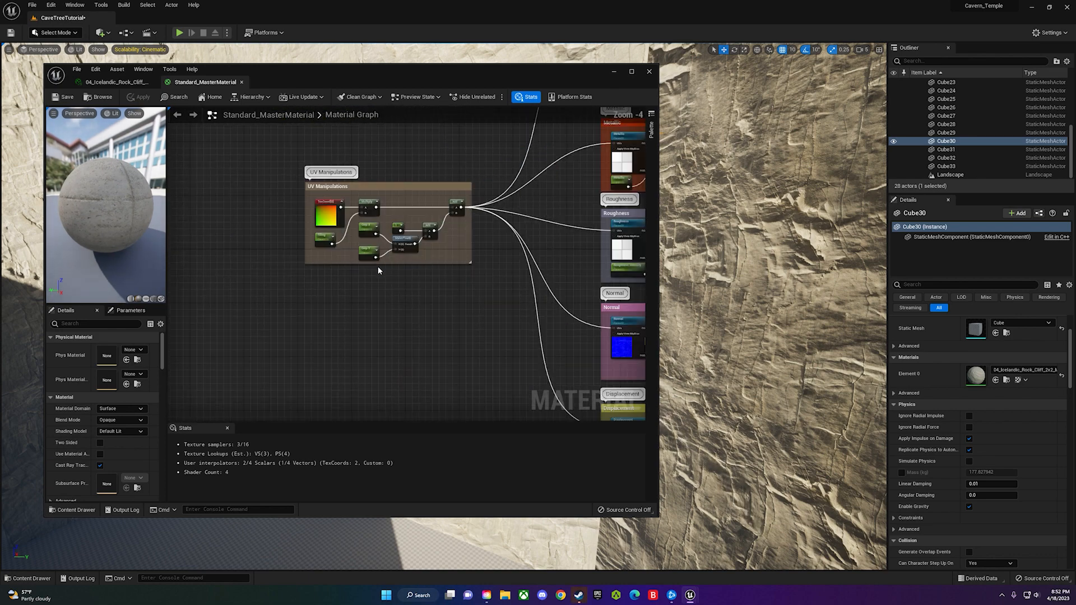
pyautogui.moveTo(352, 232); pyautogui.dragTo(382, 265, button='right')
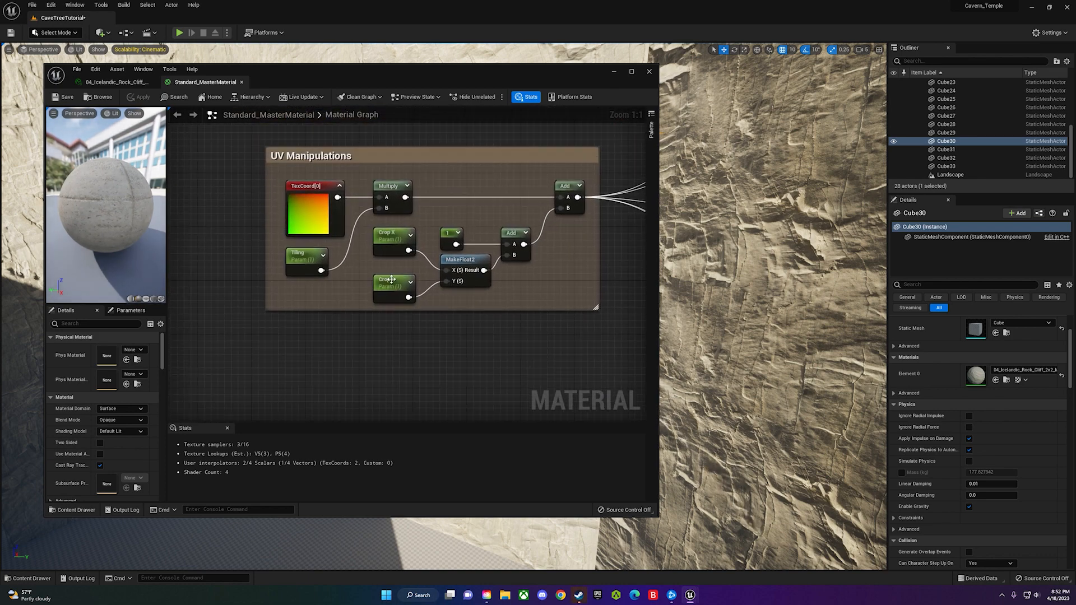
pyautogui.scroll(-6, 430, 263)
pyautogui.moveTo(430, 263); pyautogui.dragTo(341, 247, button='right')
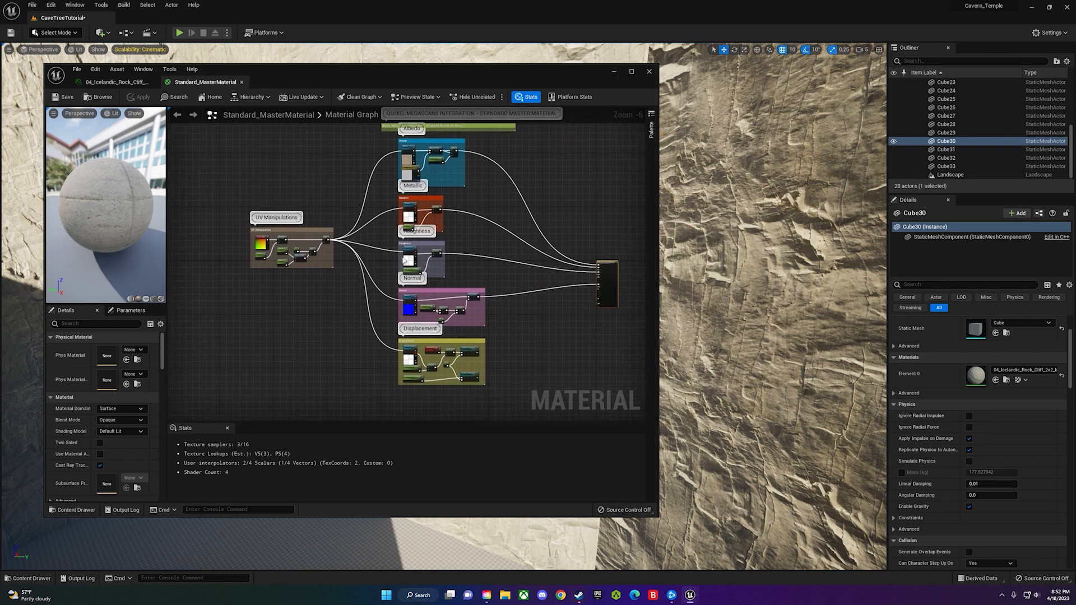
pyautogui.moveTo(436, 309); pyautogui.dragTo(357, 279, button='right')
pyautogui.scroll(6, 509, 257)
pyautogui.moveTo(521, 257); pyautogui.dragTo(410, 252, button='right')
pyautogui.scroll(-6, 357, 219)
pyautogui.moveTo(216, 227); pyautogui.dragTo(569, 266, button='right')
pyautogui.scroll(3, 420, 238)
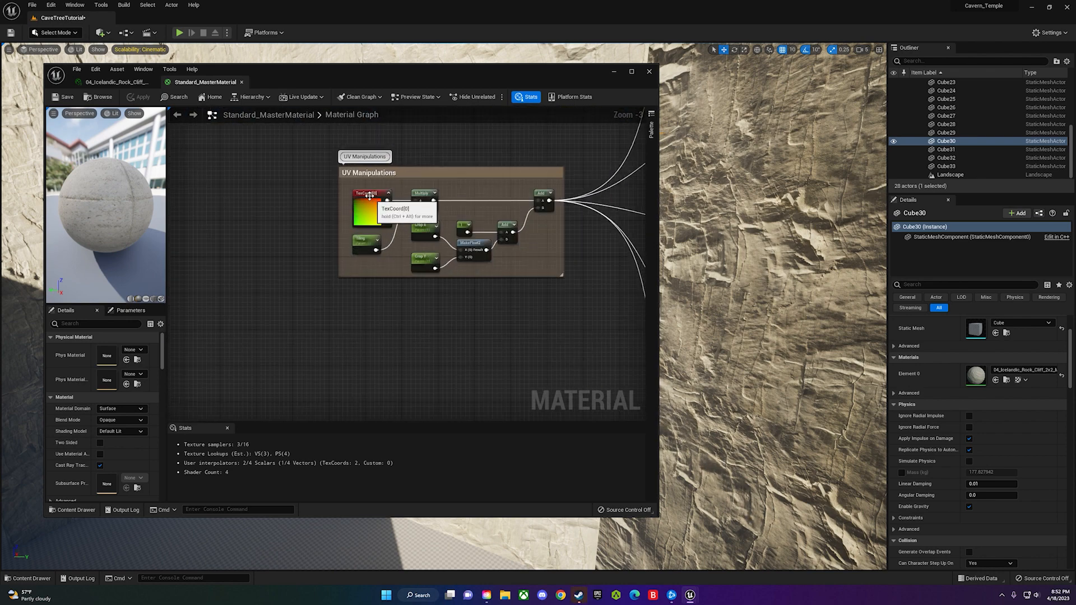
pyautogui.click(368, 194)
pyautogui.click(396, 311)
pyautogui.moveTo(396, 304); pyautogui.dragTo(400, 328, button='right')
pyautogui.scroll(1, 400, 328)
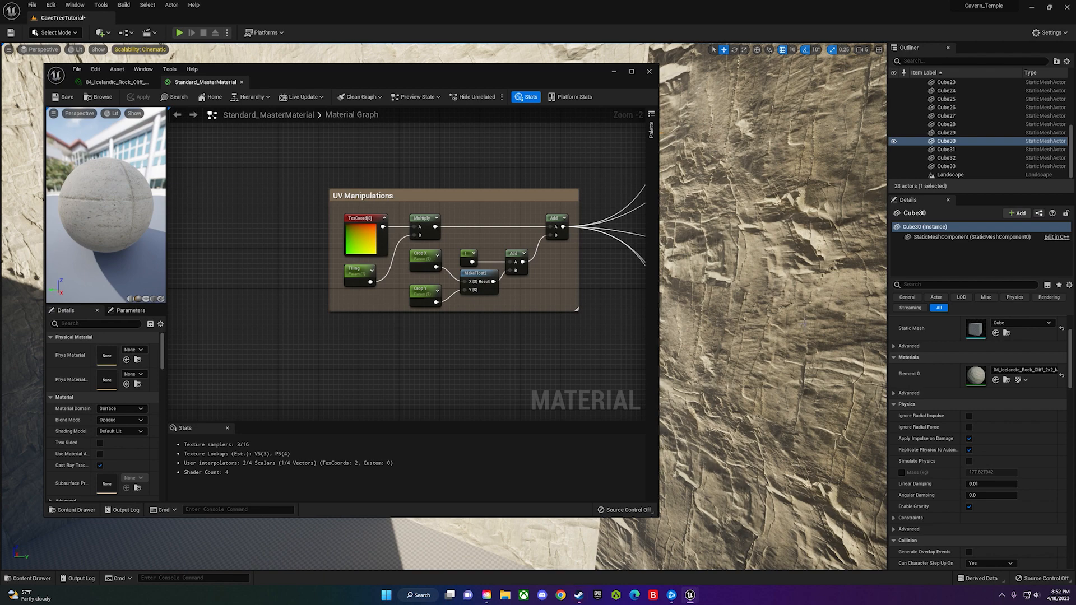
# - Add a CustomRotator node and place it in the UV Manipulations group between the Multiply and final Add nodes
pyautogui.rightClick(398, 345)
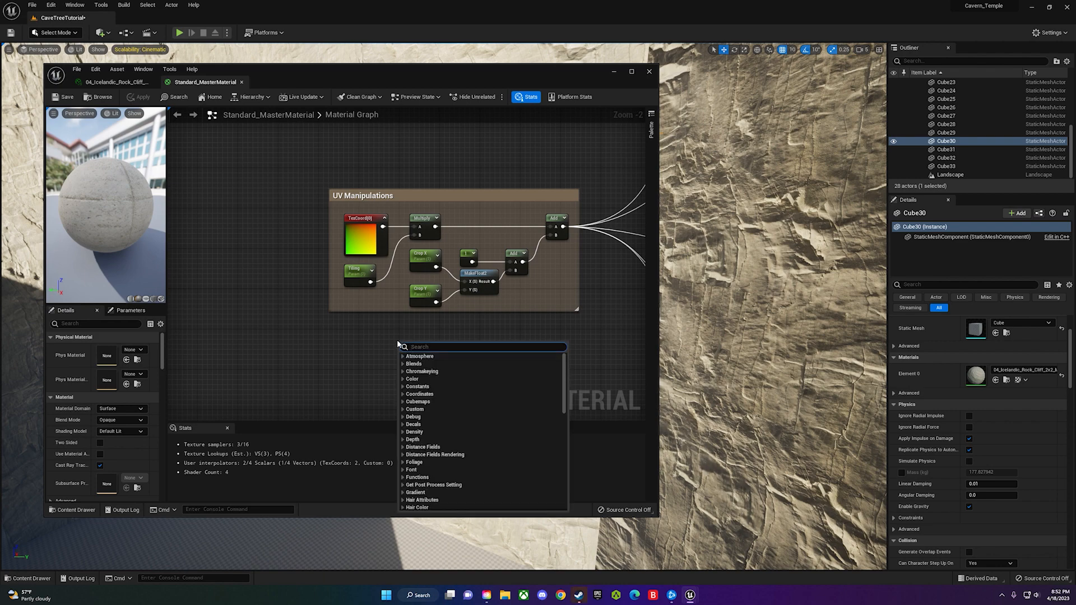
pyautogui.write('custom')
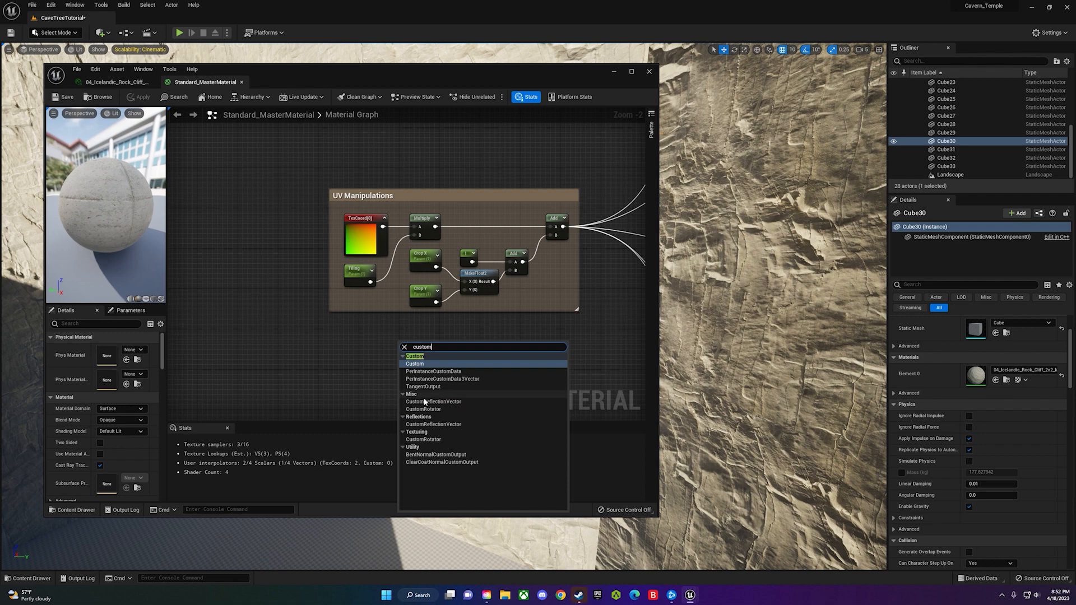
pyautogui.click(423, 409)
pyautogui.moveTo(433, 338); pyautogui.dragTo(485, 186)
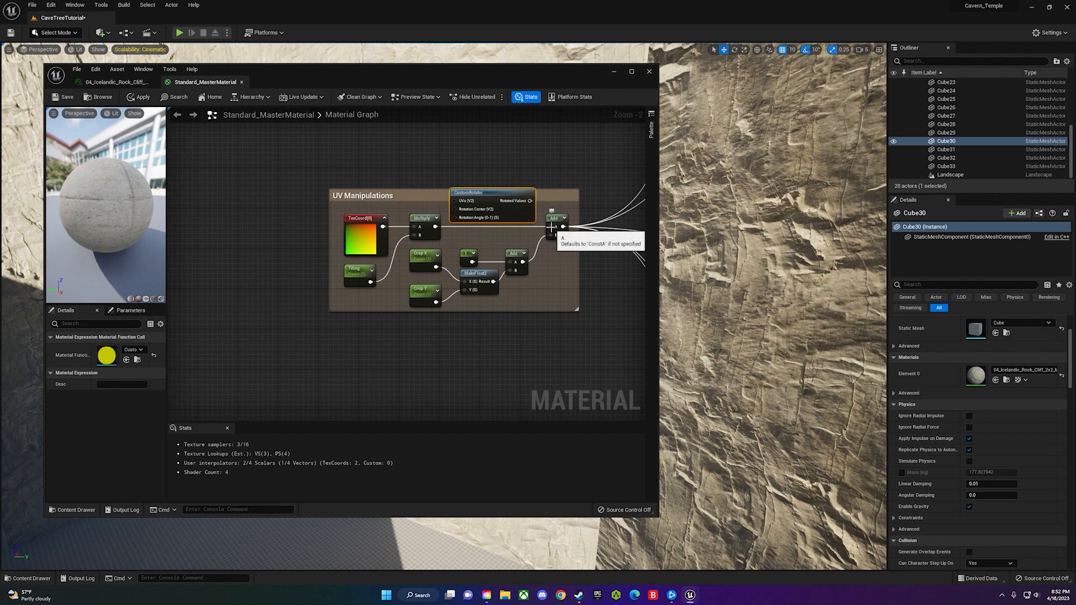
# - Route the Multiply output into CustomRotator's UVs and its Rotated Values into input A of the final Add node
pyautogui.keyDown('alt'); pyautogui.click(551, 227); pyautogui.keyUp('alt')
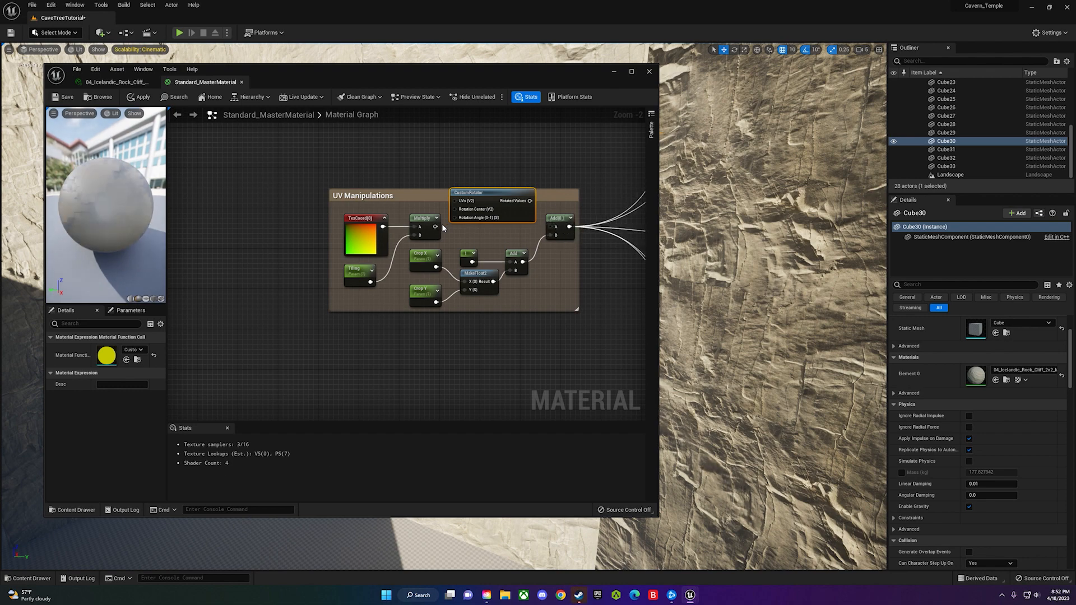
pyautogui.moveTo(436, 227); pyautogui.dragTo(455, 202)
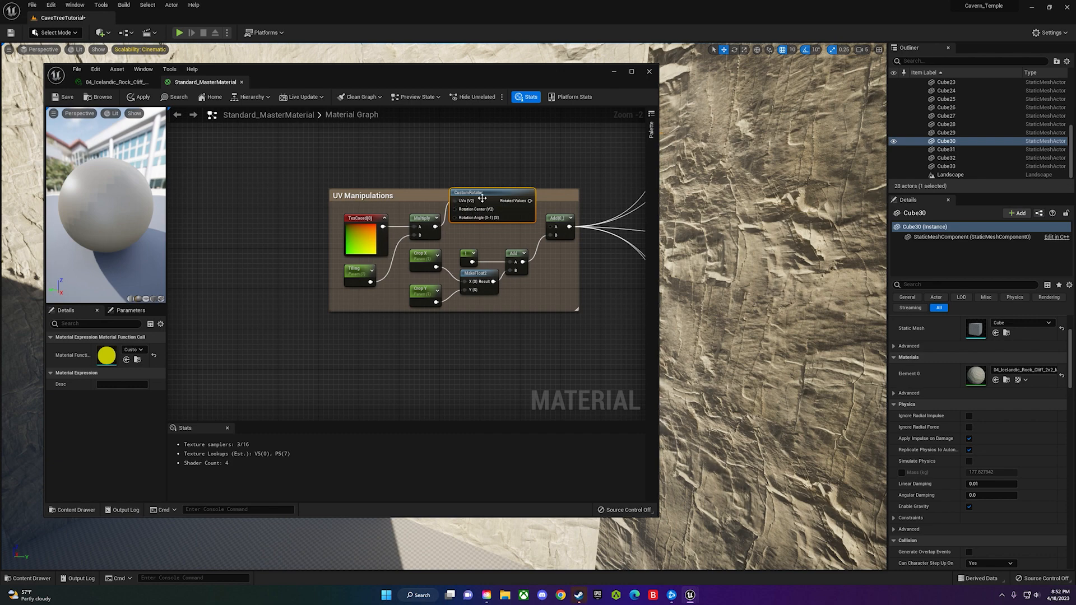
pyautogui.moveTo(530, 200); pyautogui.dragTo(535, 209)
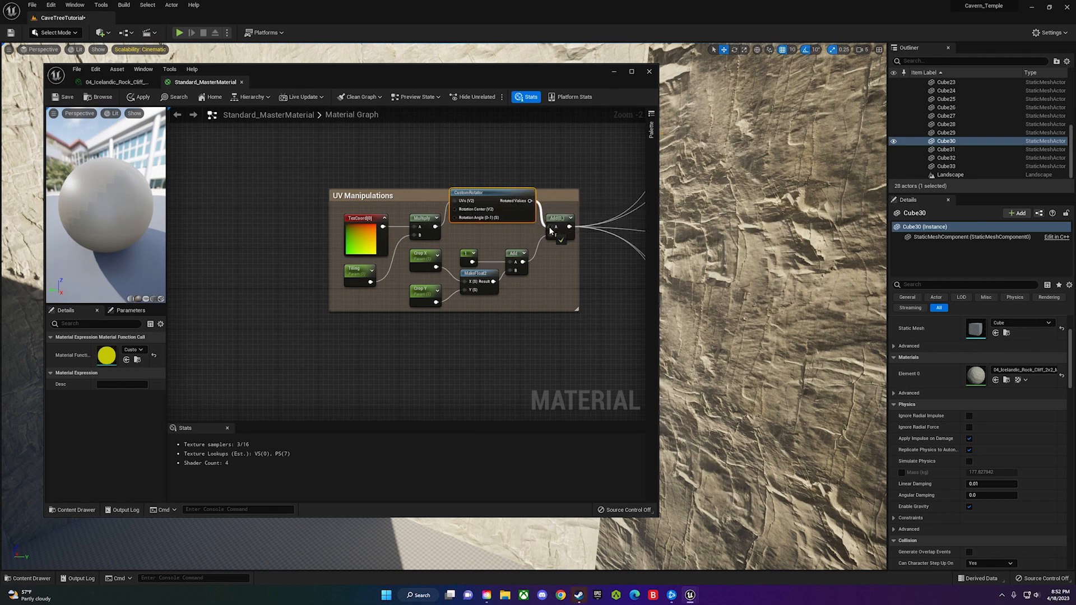
pyautogui.moveTo(551, 230); pyautogui.dragTo(552, 227)
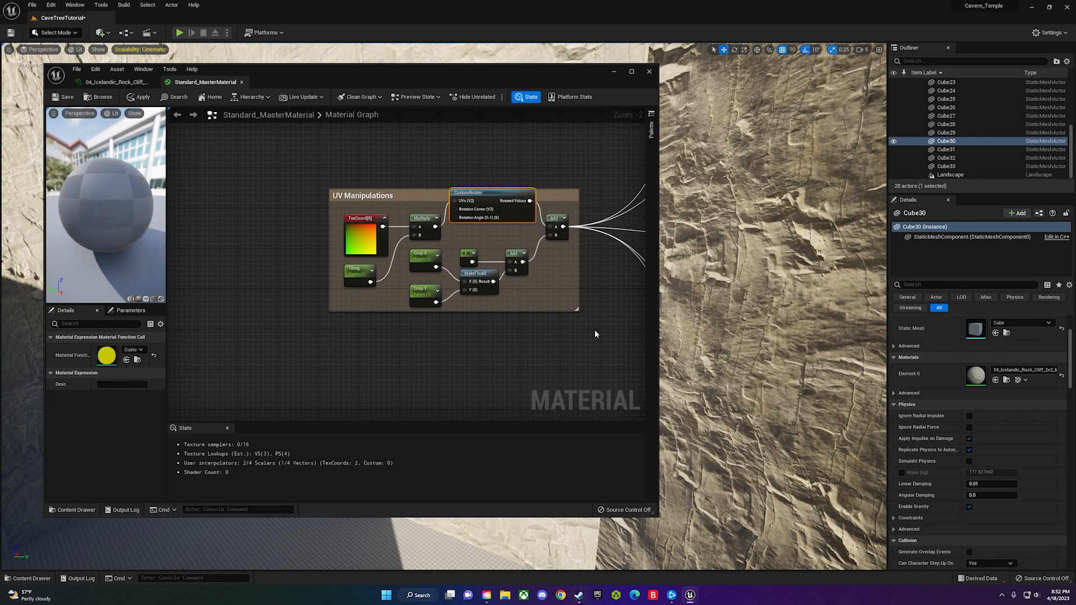
# - Create a scalar parameter named Rotator and connect it to the CustomRotator's Rotation Angle
pyautogui.click(360, 349)
pyautogui.write('sssssssssss')
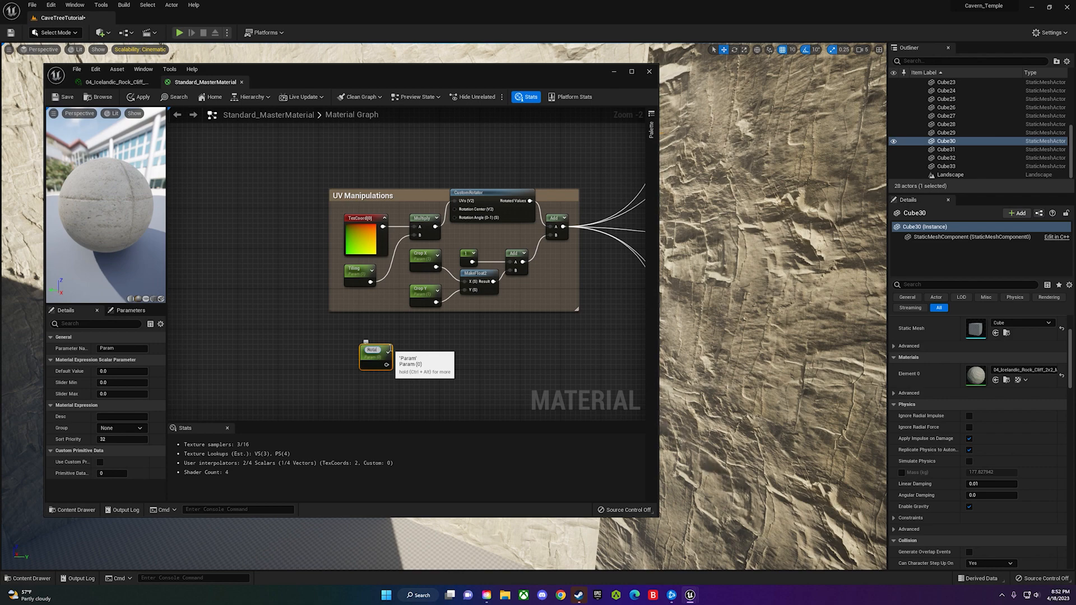
pyautogui.moveTo(386, 364); pyautogui.dragTo(407, 336)
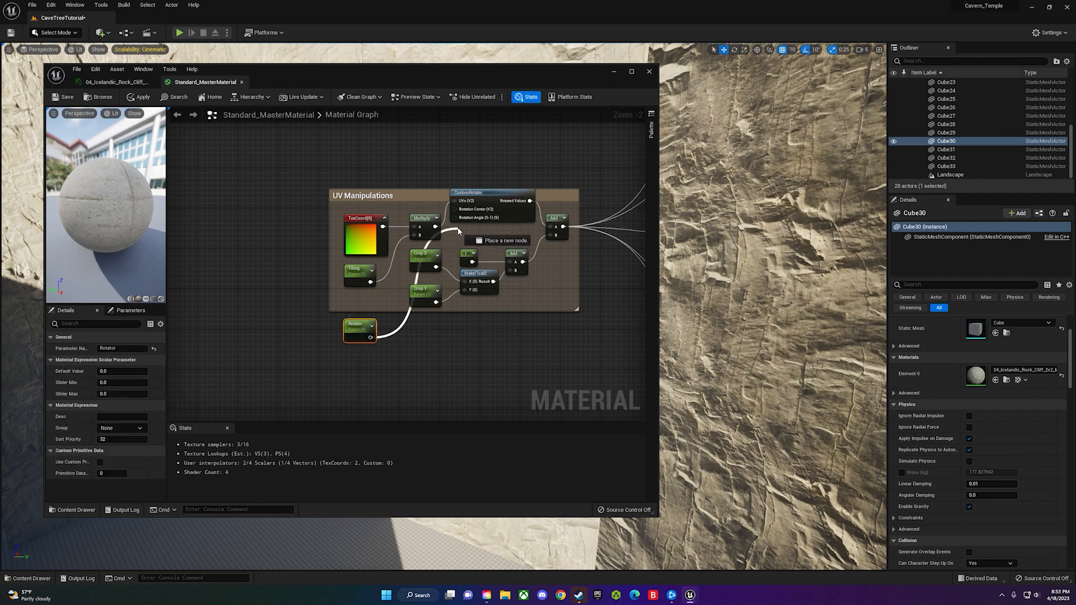
pyautogui.moveTo(455, 221); pyautogui.dragTo(488, 210)
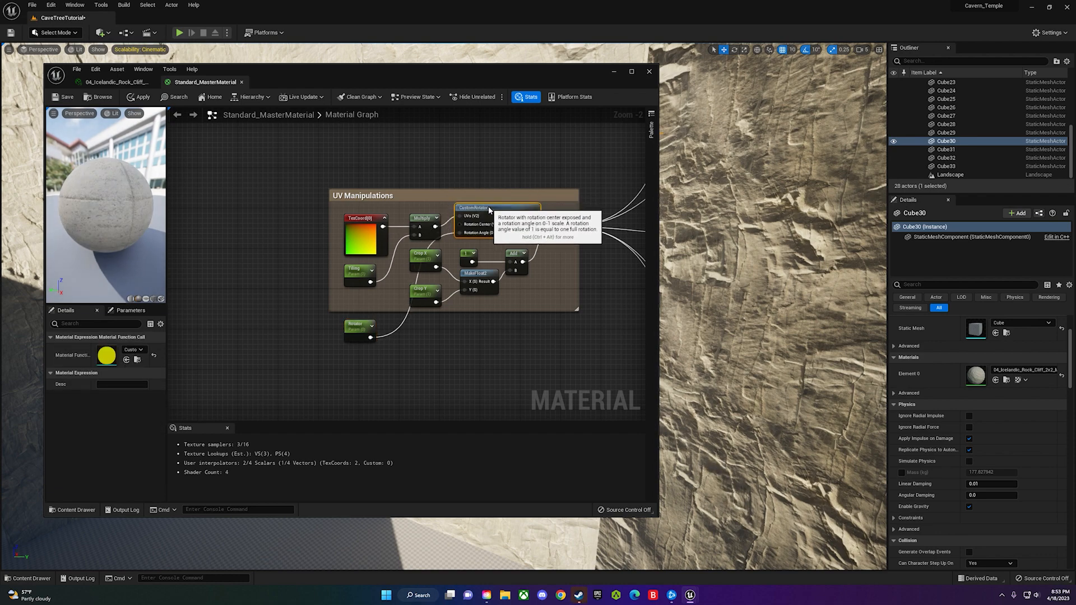
# - Apply and save the Standard_MasterMaterial changes, close it, and reopen Cube30's material instance
pyautogui.click(133, 100)
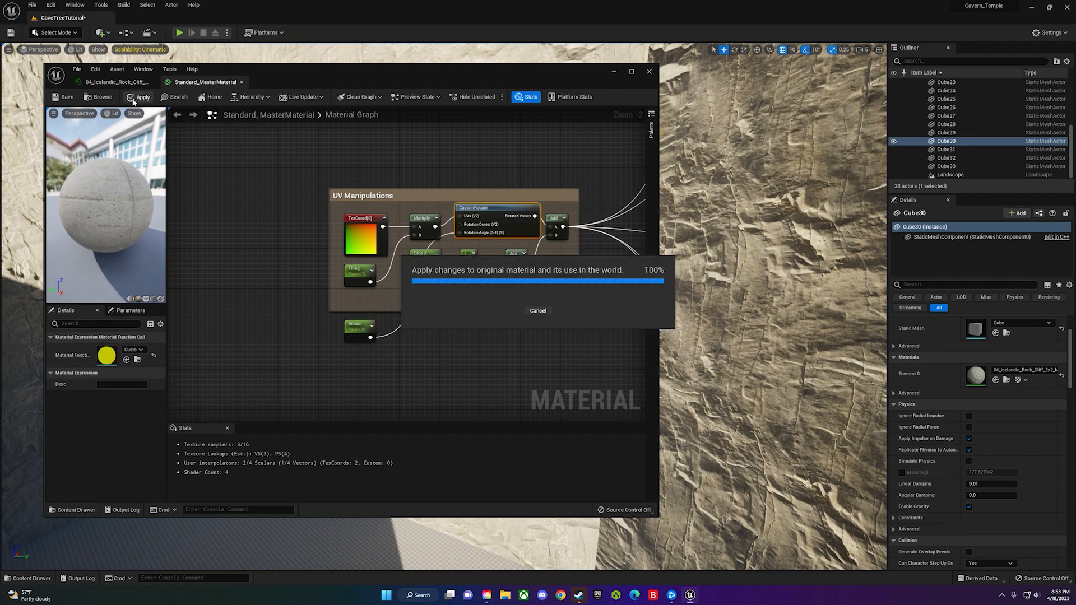
pyautogui.click(66, 99)
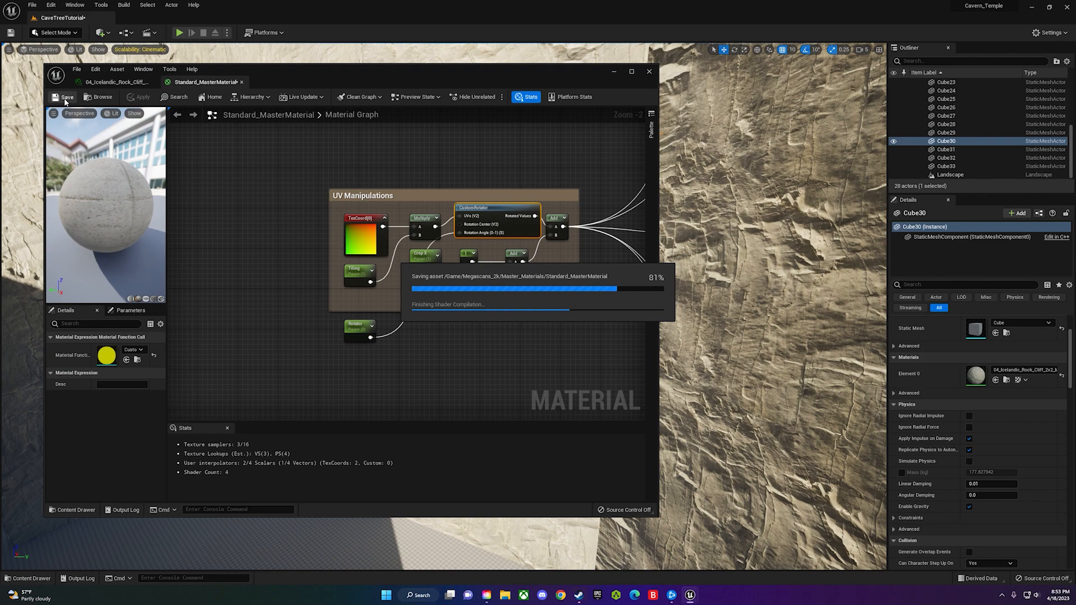
pyautogui.click(242, 83)
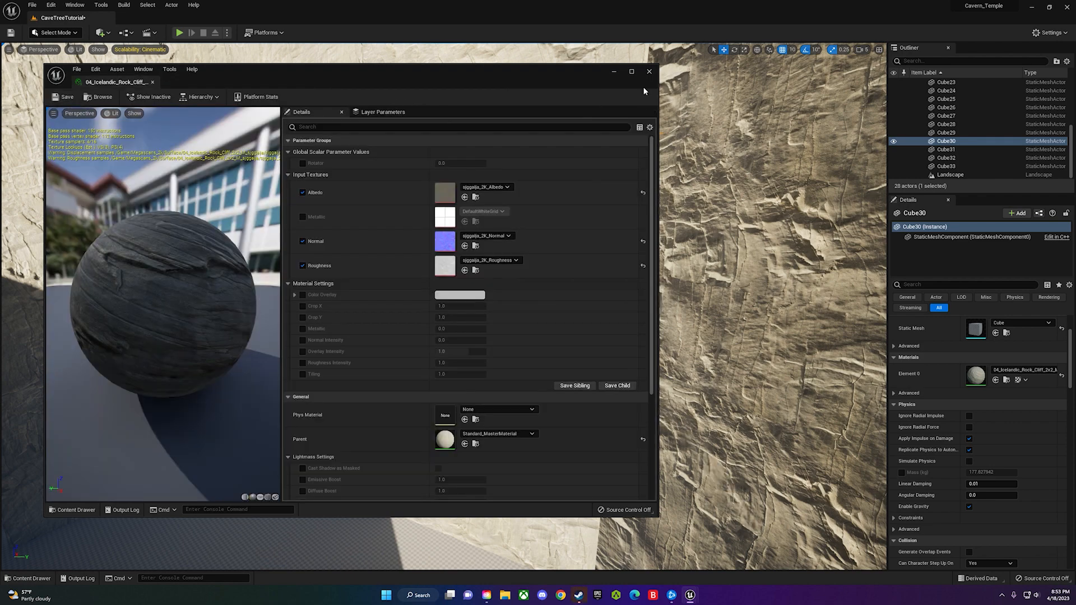
pyautogui.click(650, 72)
pyautogui.doubleClick(975, 376)
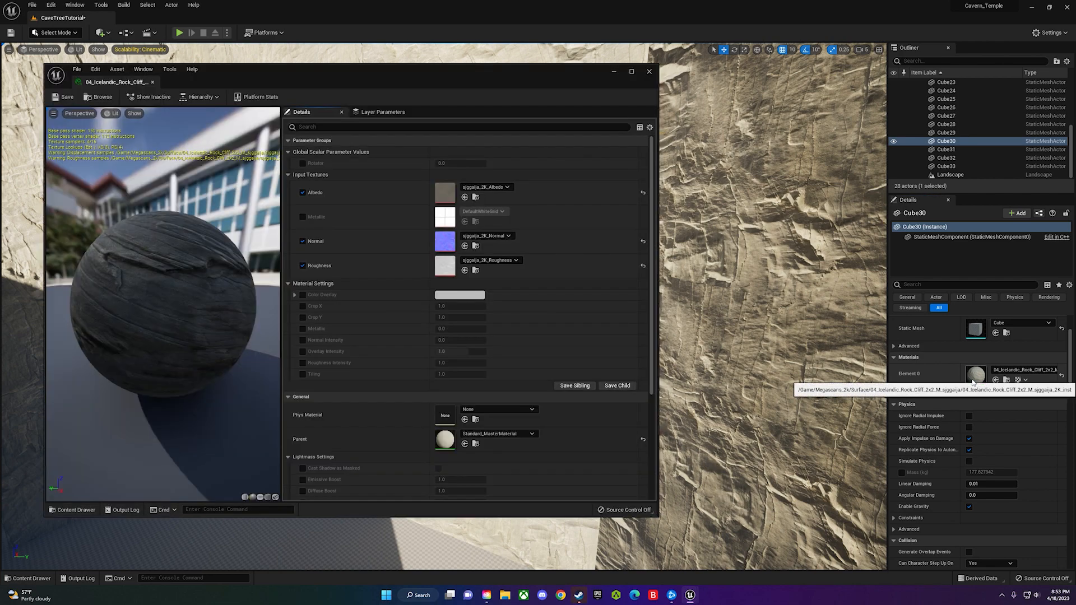
# - Override the Rotator parameter with 0.104 and Tiling with about 1.72 in Cube30's material instance while watching the wall
pyautogui.click(303, 163)
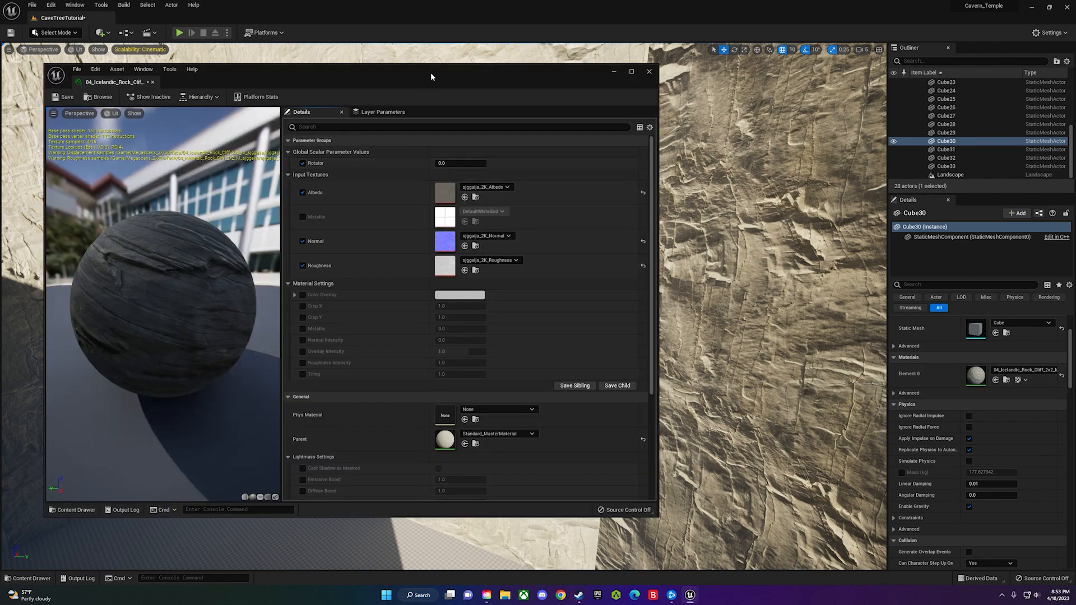
pyautogui.moveTo(684, 161); pyautogui.dragTo(657, 161, button='right')
pyautogui.moveTo(657, 153); pyautogui.dragTo(359, 163)
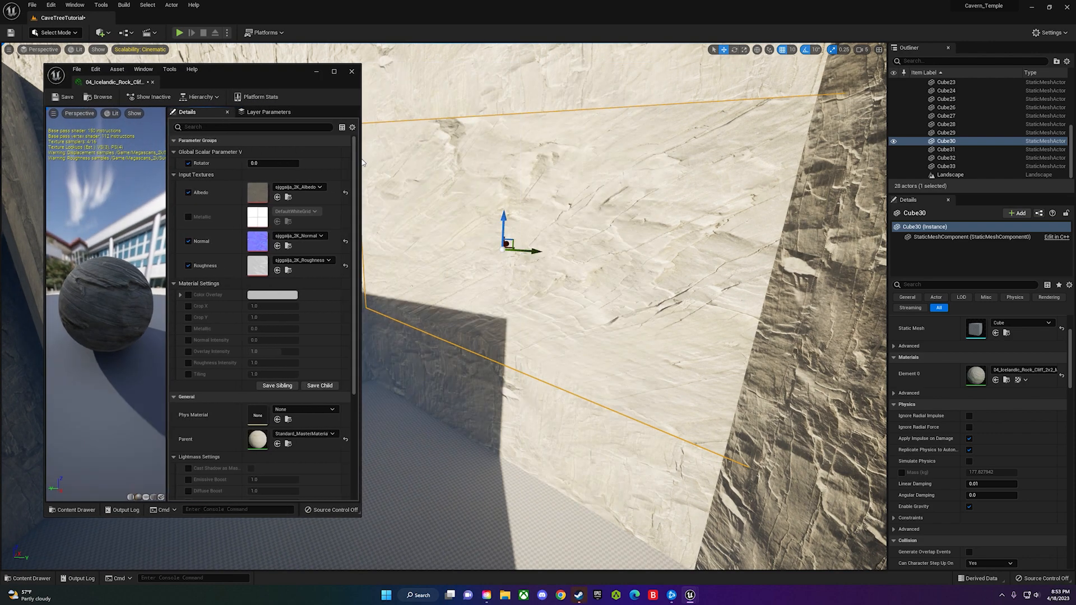
pyautogui.moveTo(269, 161)
pyautogui.mouseDown()
pyautogui.moveTo(248, 162)
pyautogui.moveTo(282, 162)
pyautogui.mouseUp()
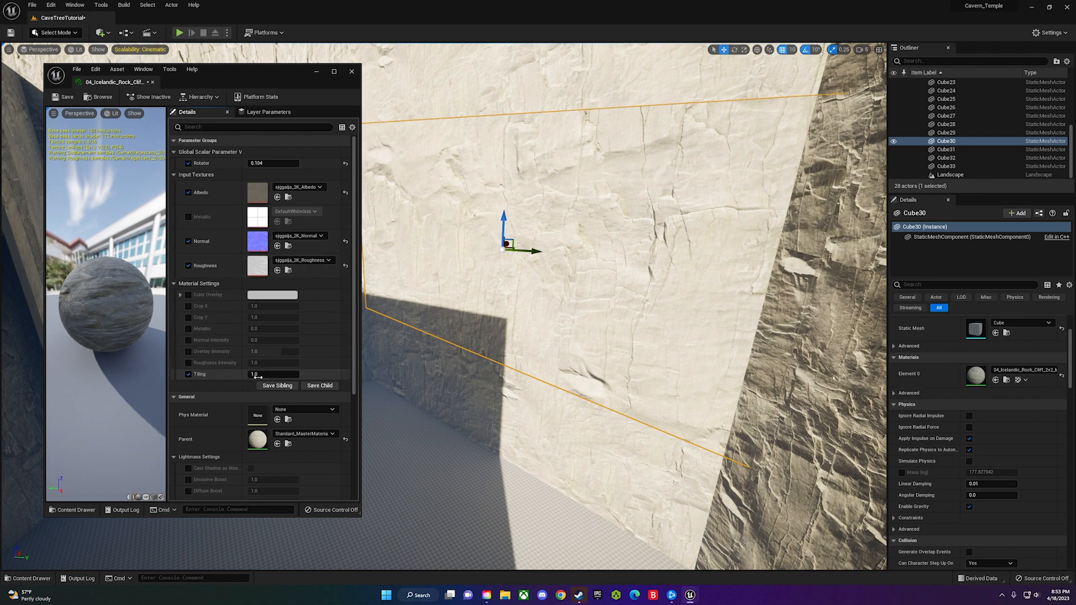
pyautogui.moveTo(259, 375)
pyautogui.mouseDown()
pyautogui.moveTo(274, 375)
pyautogui.moveTo(265, 374)
pyautogui.mouseUp()
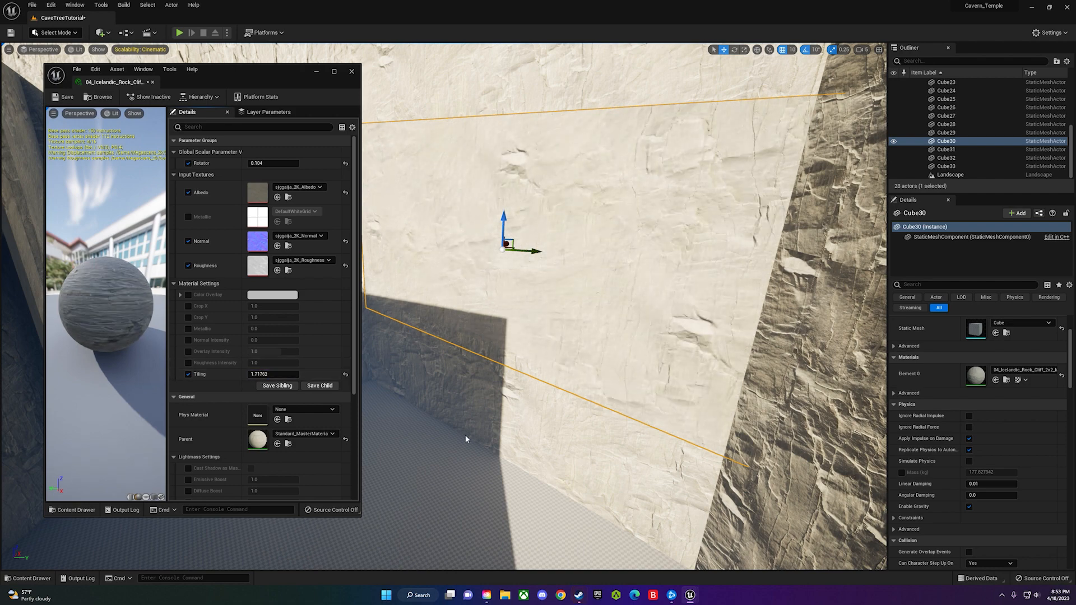
pyautogui.click(409, 434)
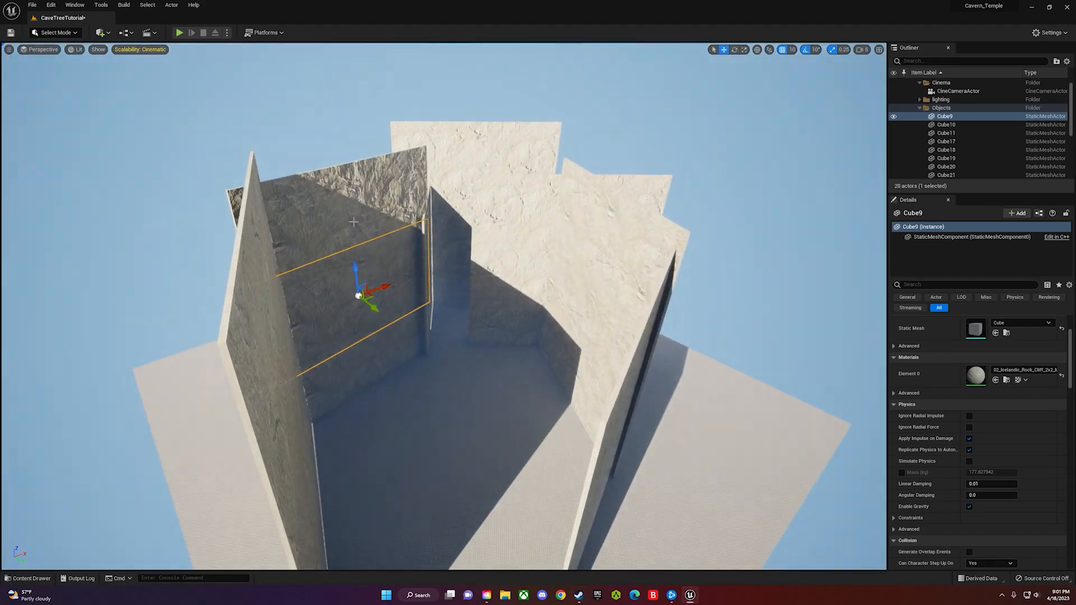
# - Select the upper rock wall Cube21 at the back and bring the view down inside the cave walls
pyautogui.click(544, 213)
pyautogui.moveTo(544, 212); pyautogui.dragTo(475, 290, button='right')
pyautogui.press('s')
pyautogui.press('w')
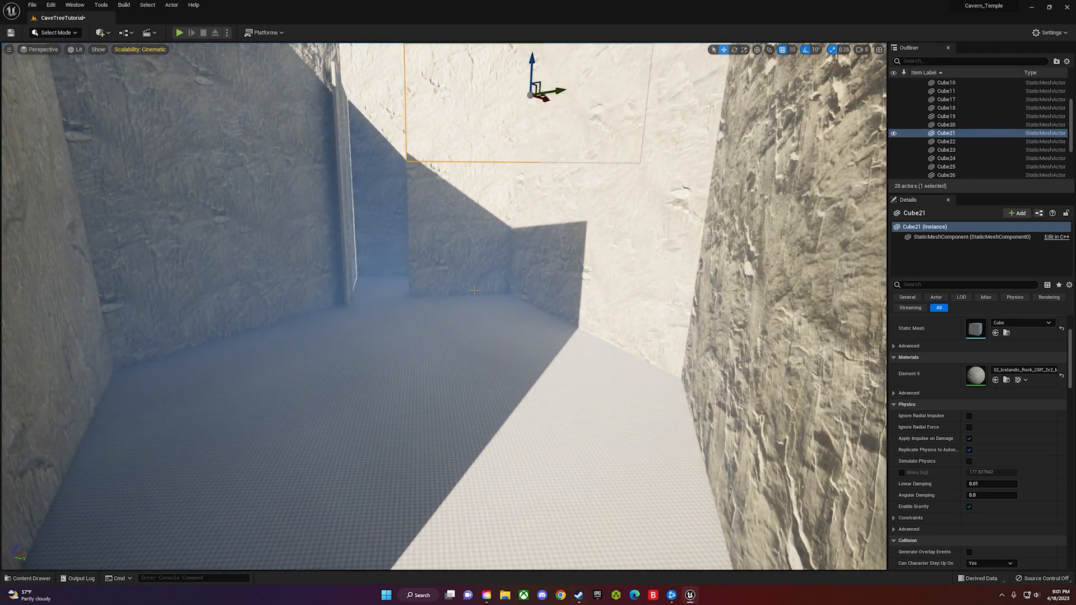
# - List only the static meshes from all project folders, dropping the material instance filter
pyautogui.hotkey('ctrl', 'space')
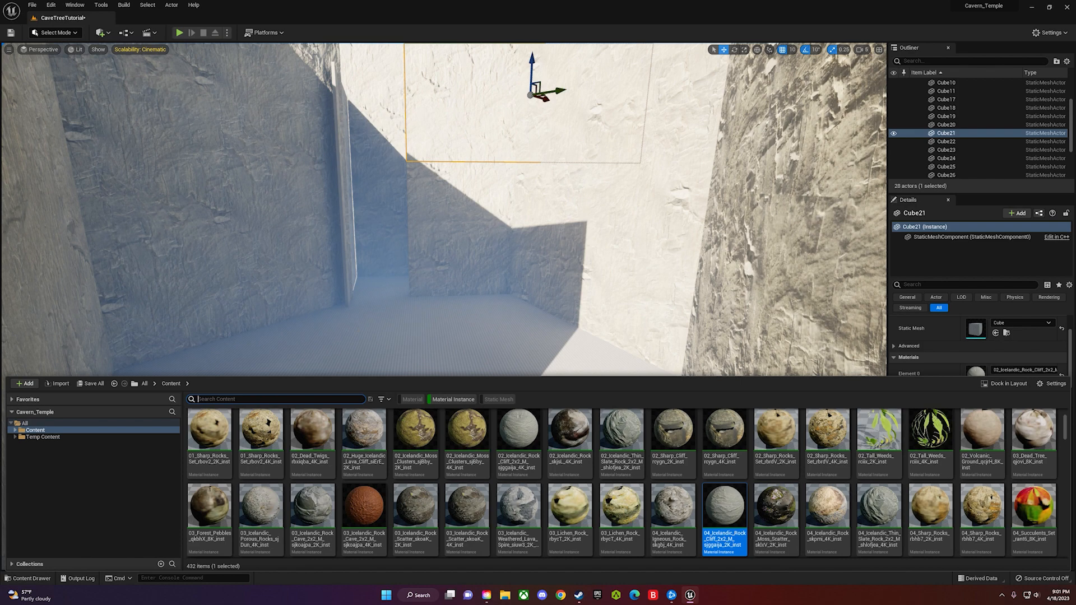
pyautogui.click(43, 423)
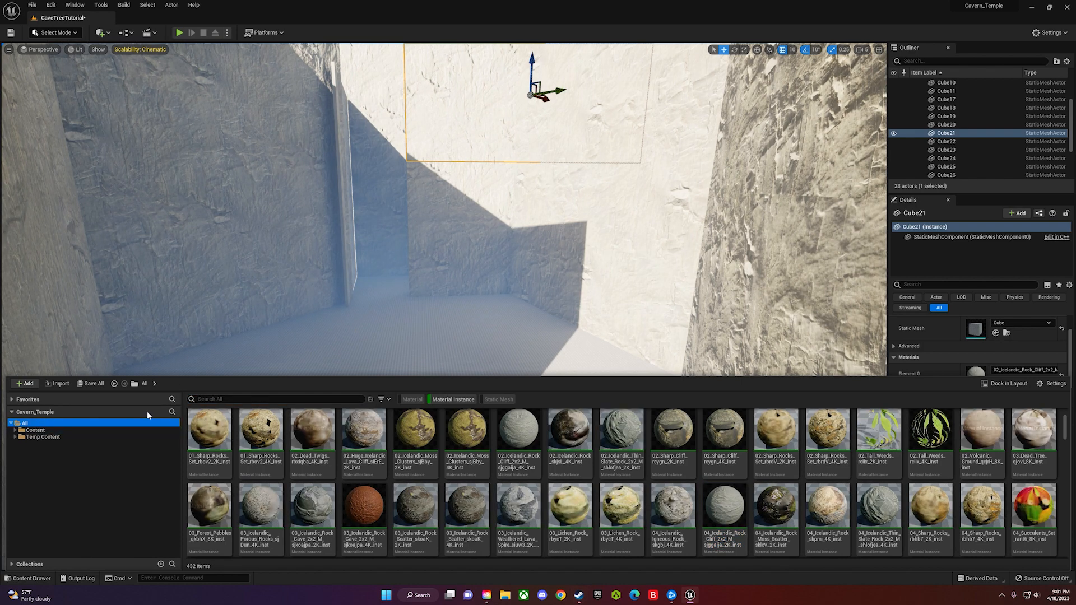
pyautogui.click(499, 399)
pyautogui.click(452, 399)
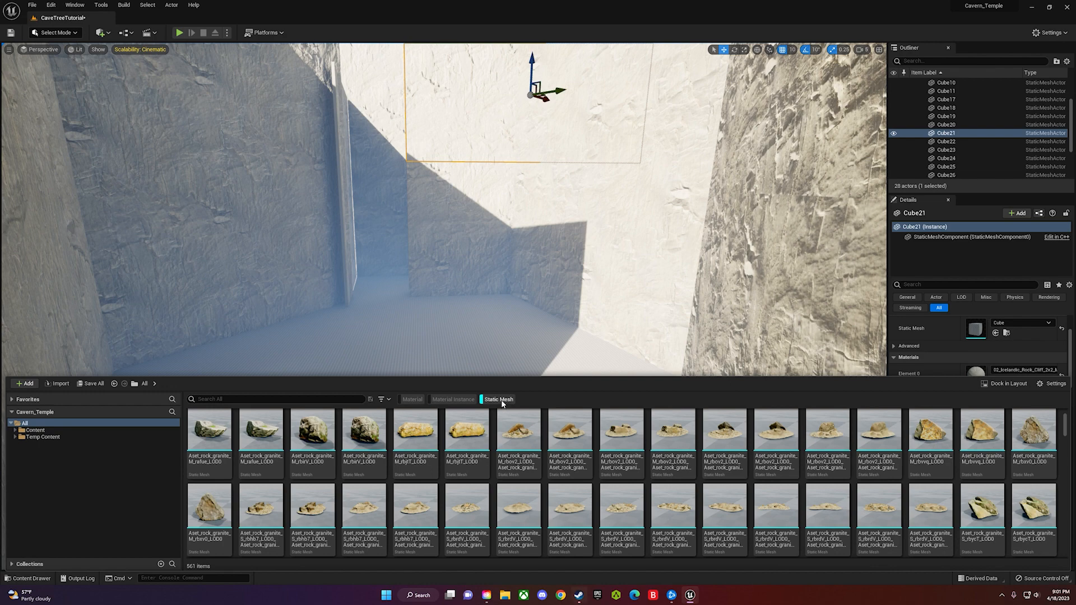
# - Try a Datasmith Scene filter on the project content and return to showing only static meshes
pyautogui.click(380, 399)
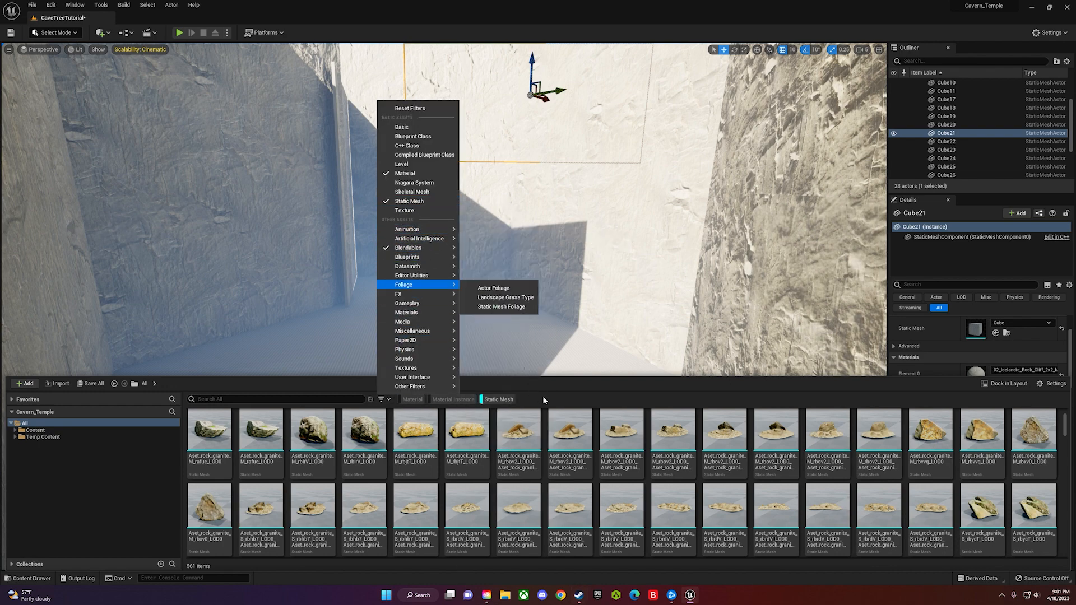
pyautogui.click(496, 403)
pyautogui.click(383, 400)
pyautogui.click(398, 277)
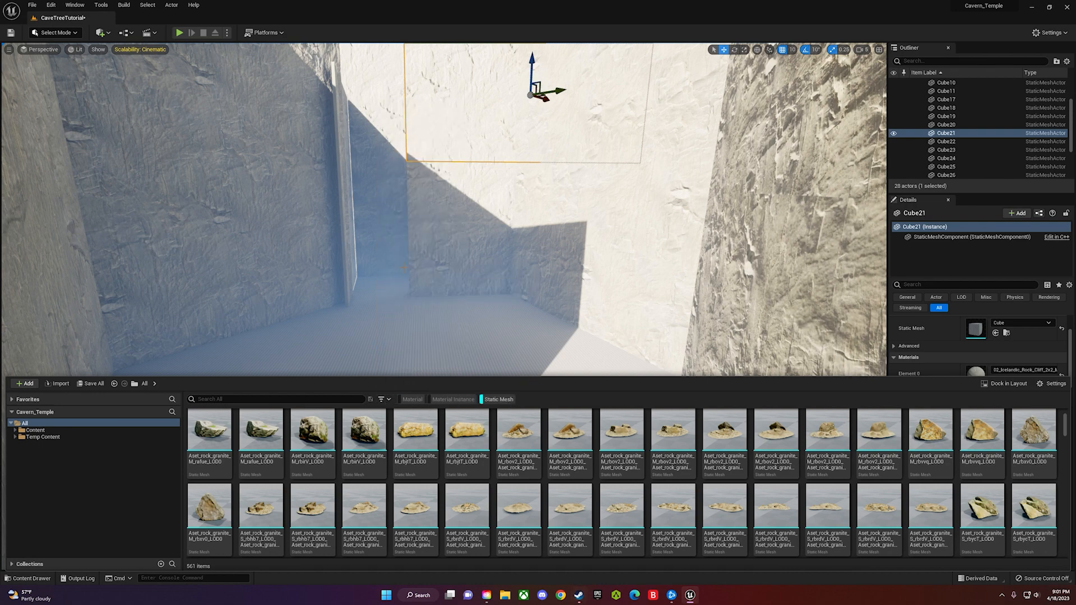
pyautogui.click(551, 400)
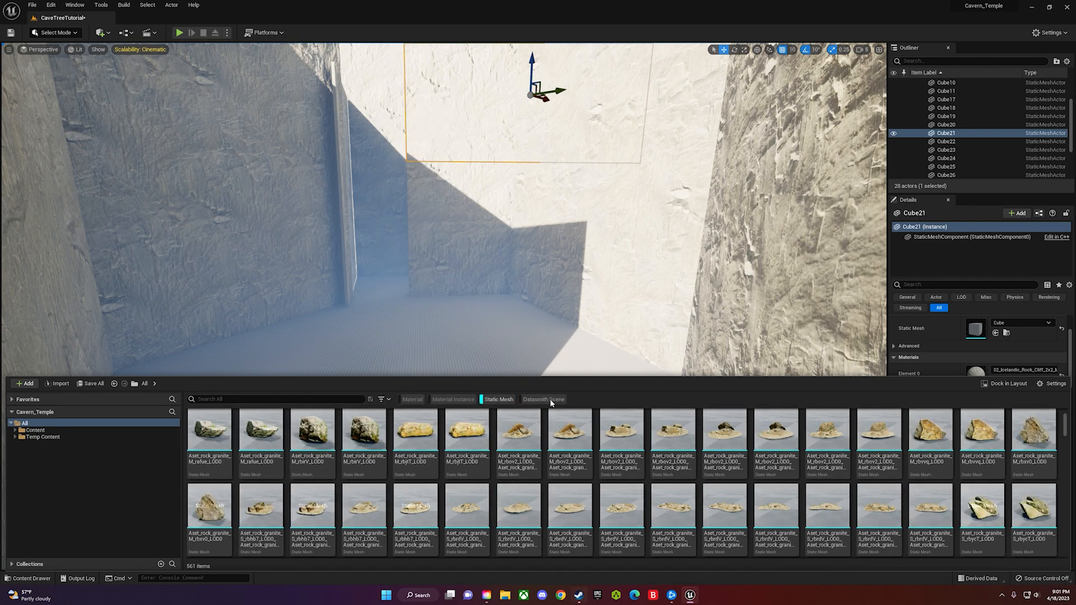
pyautogui.doubleClick(550, 400)
pyautogui.click(550, 400)
pyautogui.click(505, 400)
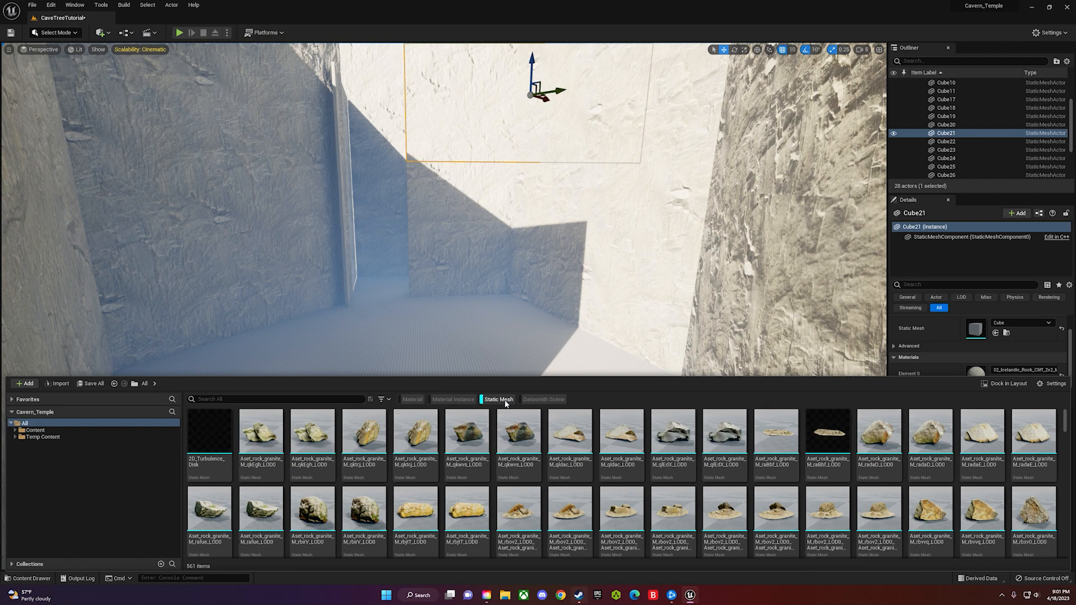
# - Place the Aset_rock_granite_X_rcygo_LOD0 static mesh on the cave floor and frame it in the view
pyautogui.scroll(-10, 561, 461)
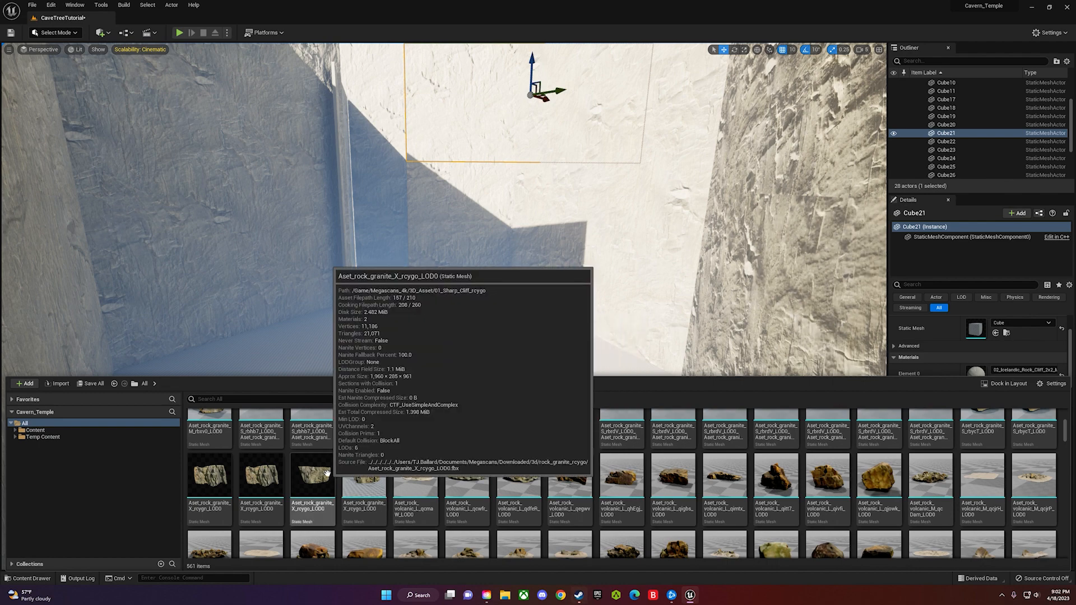
pyautogui.moveTo(327, 474); pyautogui.dragTo(470, 312)
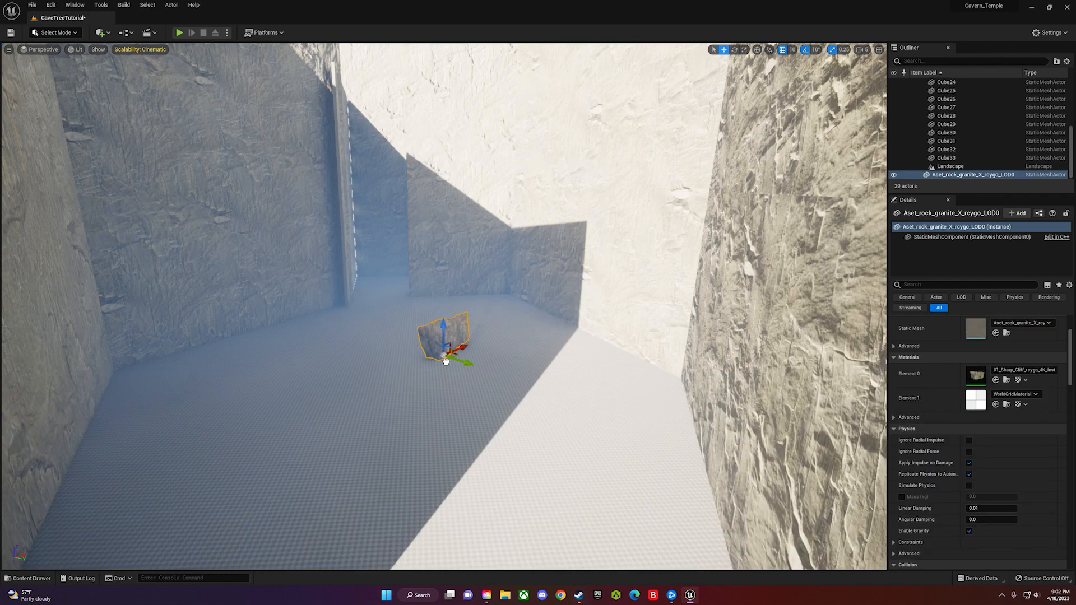
pyautogui.moveTo(444, 355); pyautogui.dragTo(444, 355)
pyautogui.press('f')
pyautogui.scroll(-4, 445, 356)
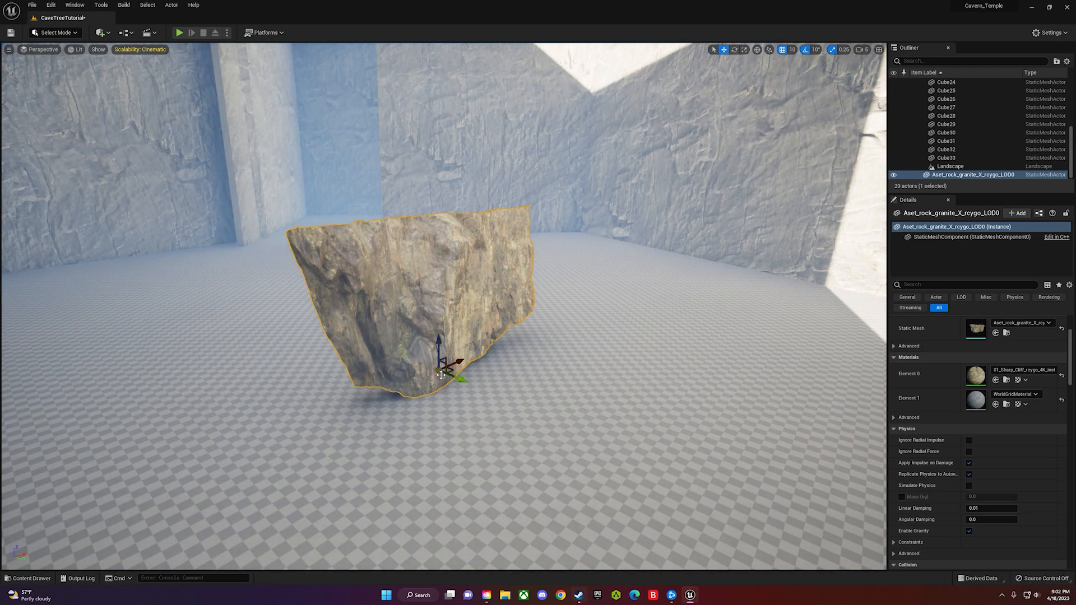
# - Rotate the placed rcygo cliff rock horizontally so its long face points out from the back wall
pyautogui.moveTo(439, 373); pyautogui.dragTo(472, 328)
pyautogui.press('s')
pyautogui.moveTo(438, 370); pyautogui.dragTo(452, 314, button='right')
pyautogui.press('s')
pyautogui.press('q')
pyautogui.press('e')
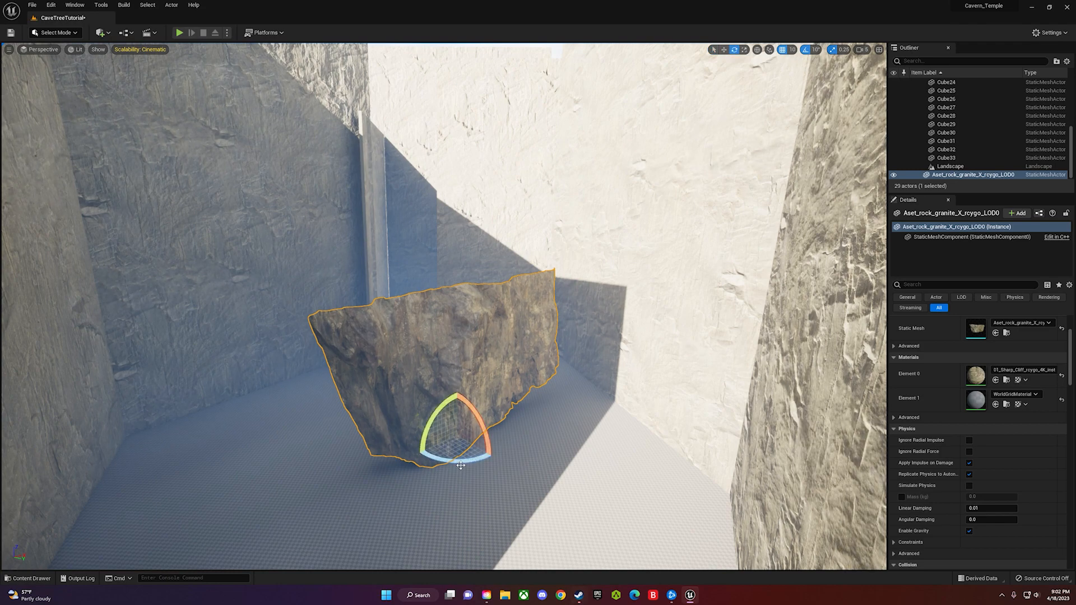
pyautogui.moveTo(490, 423); pyautogui.dragTo(507, 446)
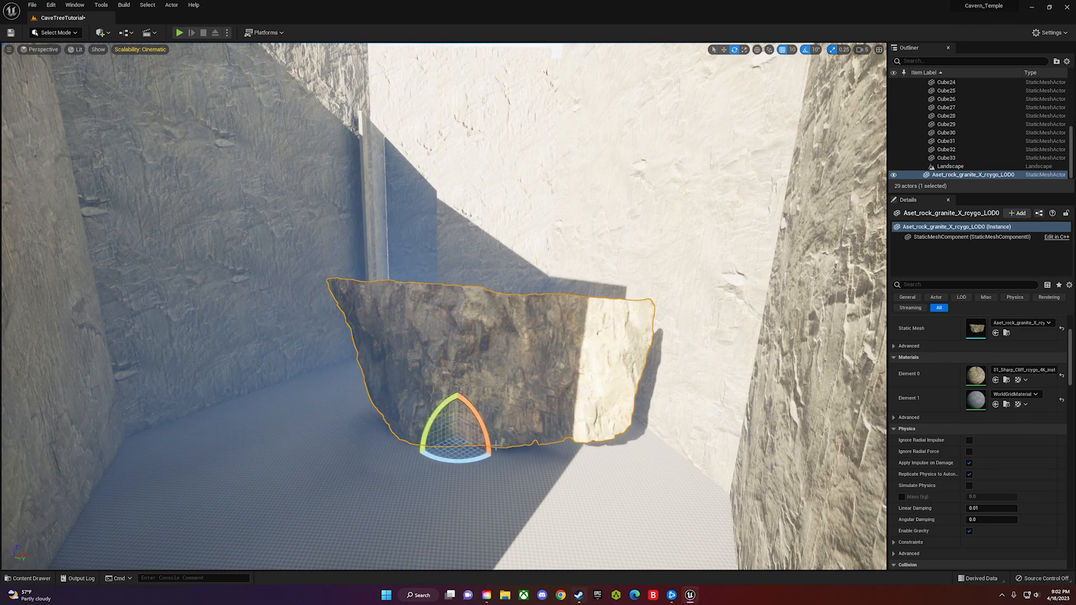
# - Place the Aset_rock_granite_X_rcygn_LOD0 static mesh on the cave floor beside the first rock and frame it
pyautogui.hotkey('ctrl', 'space')
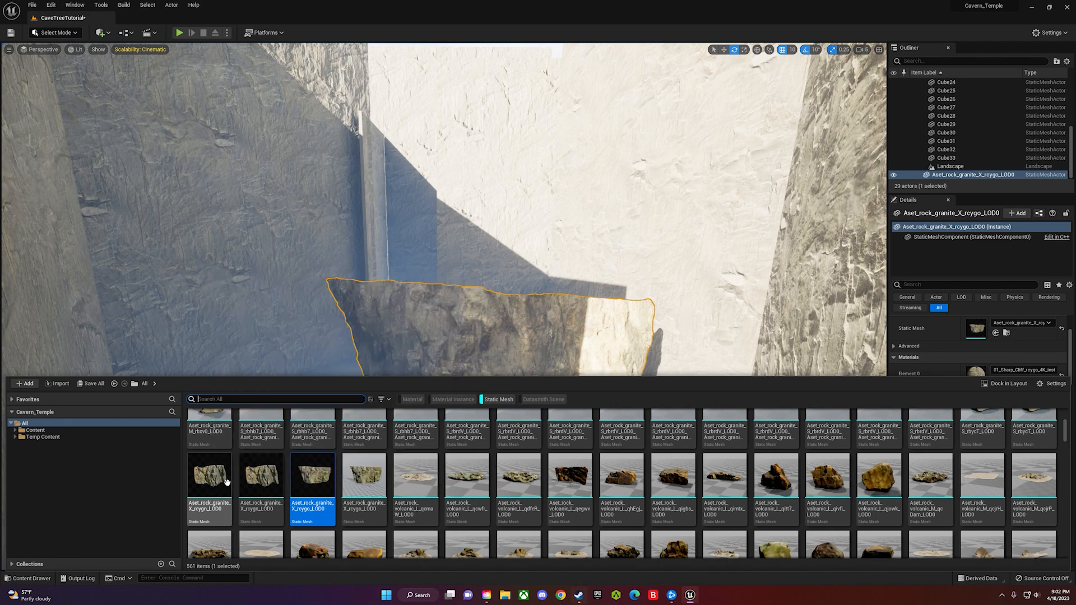
pyautogui.moveTo(259, 484); pyautogui.dragTo(290, 463)
pyautogui.press('f')
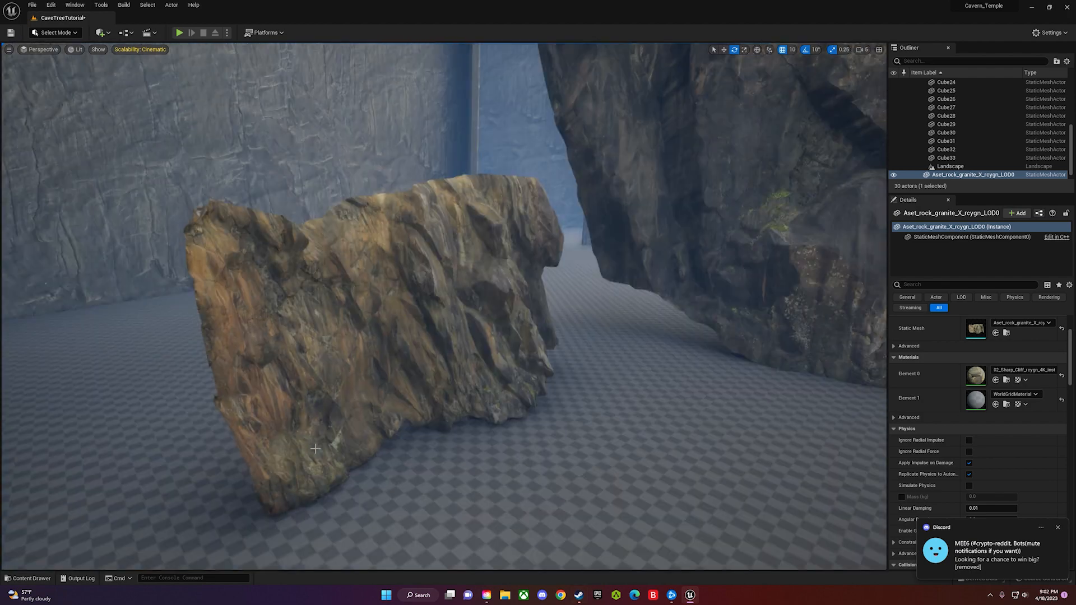
pyautogui.moveTo(321, 383); pyautogui.dragTo(285, 388, button='right')
# - Scale up the rcygn cliff rock so that it stands as a large wall piece beside the first rock
pyautogui.press('r')
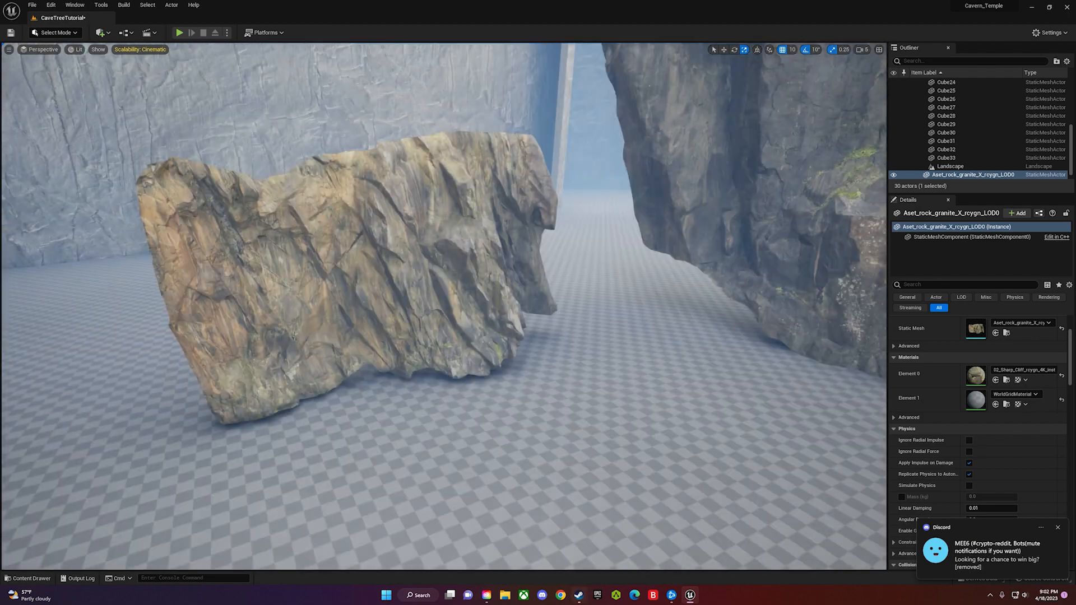
pyautogui.moveTo(385, 381); pyautogui.dragTo(429, 343)
pyautogui.moveTo(429, 343); pyautogui.dragTo(485, 327, button='right')
pyautogui.moveTo(354, 364); pyautogui.dragTo(334, 385)
# - Select the rcygo cliff rock and examine the rocks stacked against the sunlit back wall
pyautogui.click(515, 295)
pyautogui.moveTo(515, 295); pyautogui.dragTo(510, 374, button='right')
pyautogui.press('q')
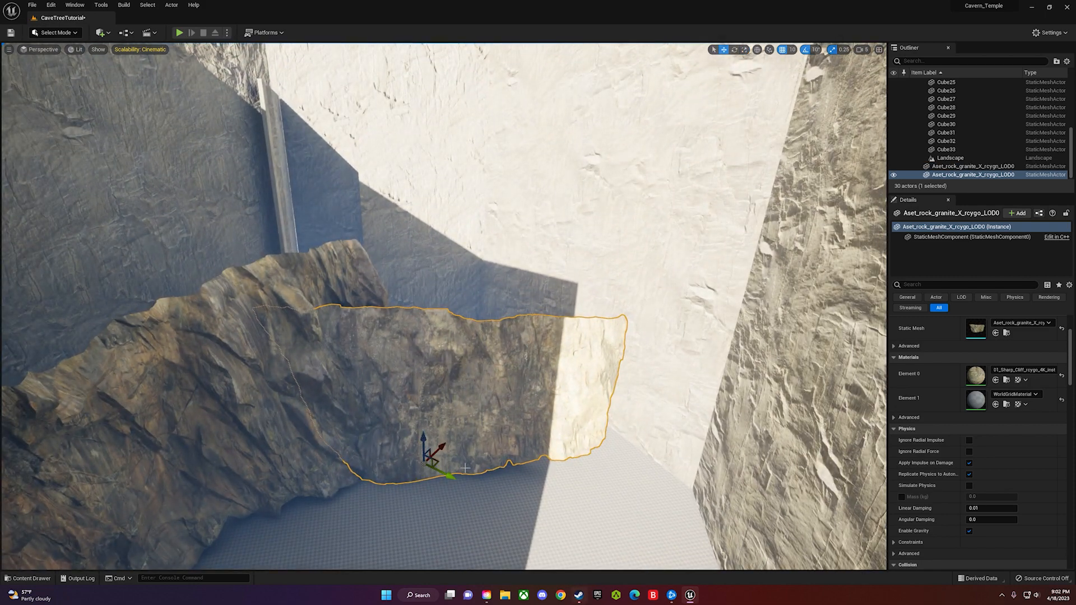
pyautogui.moveTo(449, 387)
pyautogui.mouseDown(button='right')
pyautogui.moveTo(447, 415)
pyautogui.moveTo(446, 390)
pyautogui.mouseUp(button='right')
pyautogui.press('w')
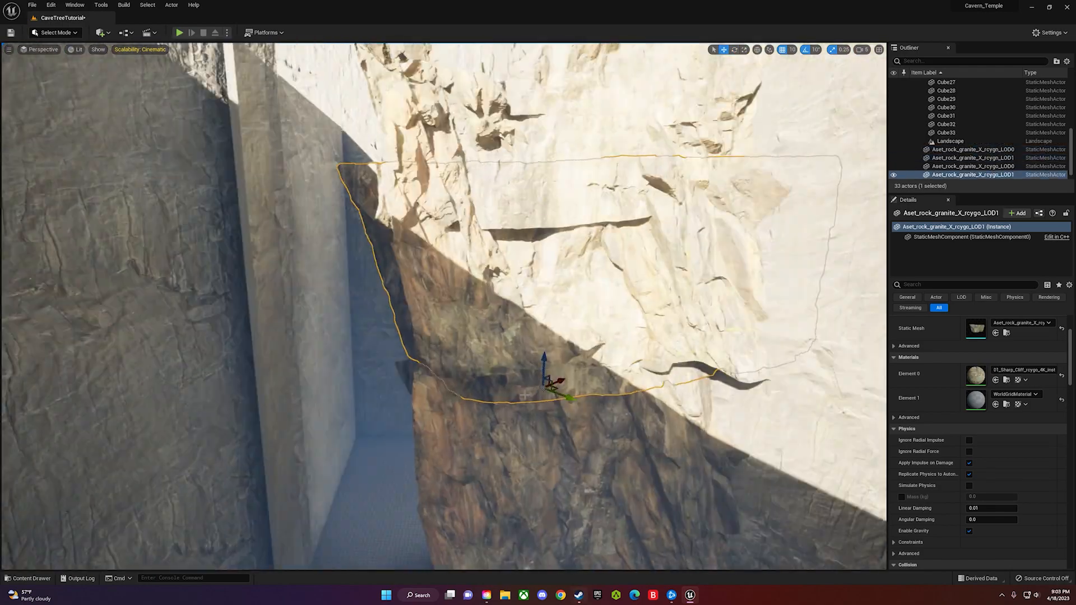
pyautogui.click(606, 494)
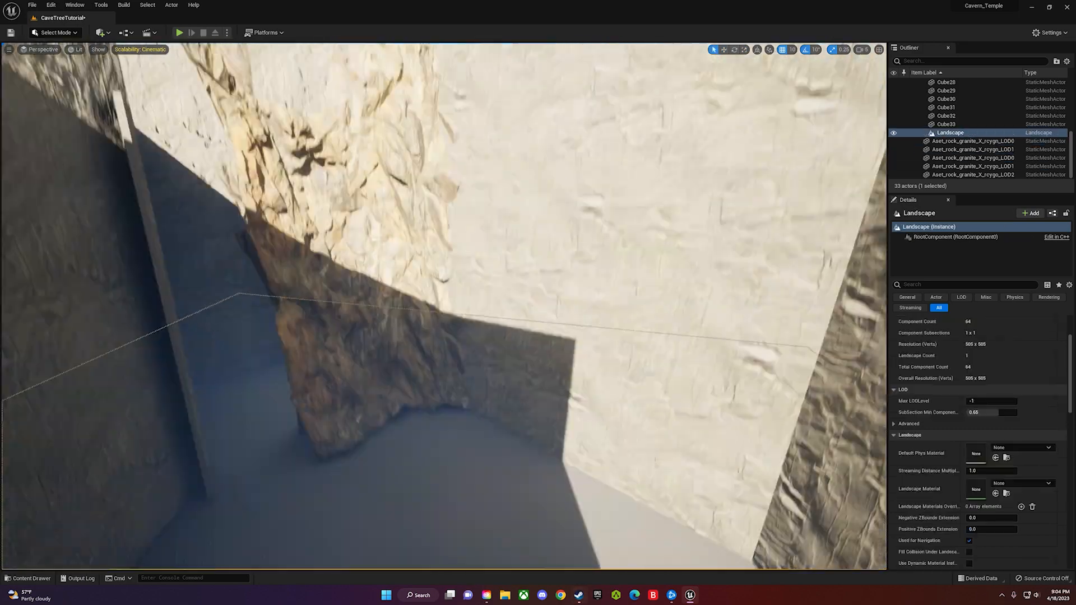
pyautogui.click(421, 393)
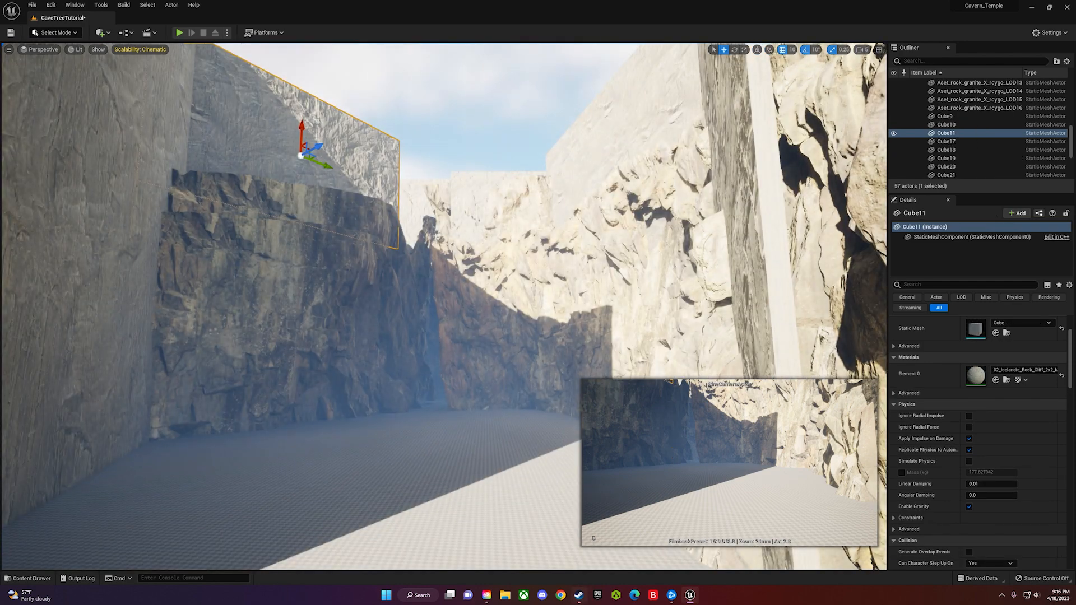
# - Select the bare upper wall Cube22 and examine the cave's open top and the surrounding upper wall cubes from above
pyautogui.click(631, 135)
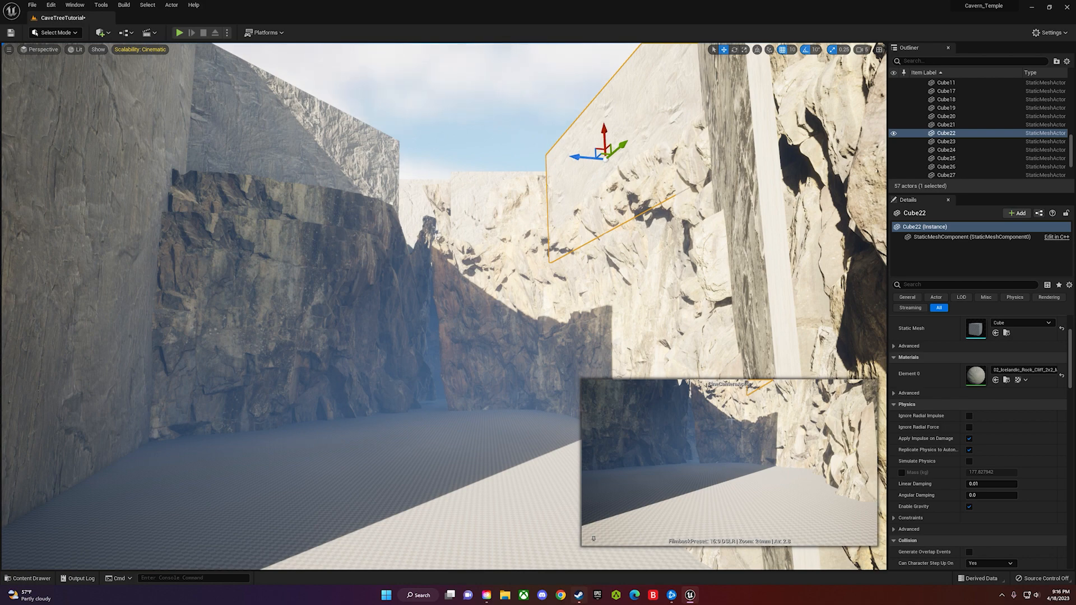
pyautogui.moveTo(383, 396); pyautogui.dragTo(374, 270, button='right')
pyautogui.press('e')
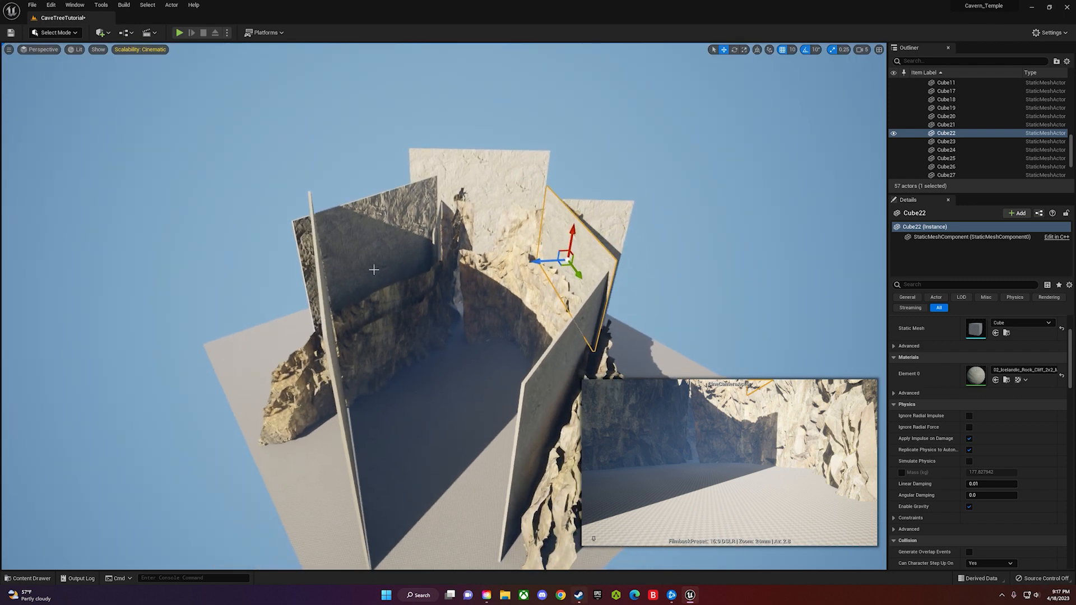
pyautogui.click(335, 281)
pyautogui.click(389, 223)
pyautogui.click(506, 205)
pyautogui.click(560, 227)
pyautogui.moveTo(429, 379); pyautogui.dragTo(413, 317, button='right')
# - Duplicate wall Cube25 upward, rotate the copy to lie horizontally, and slide it over the cave opening as a roof
pyautogui.click(418, 322)
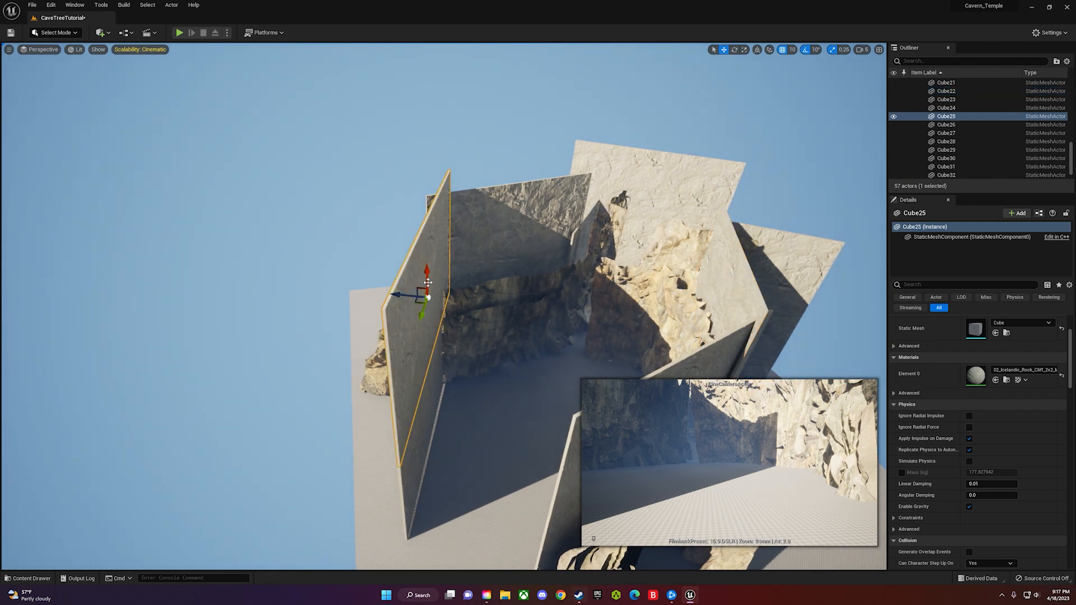
pyautogui.keyDown('alt'); pyautogui.moveTo(428, 282); pyautogui.dragTo(418, 163); pyautogui.keyUp('alt')
pyautogui.press('e')
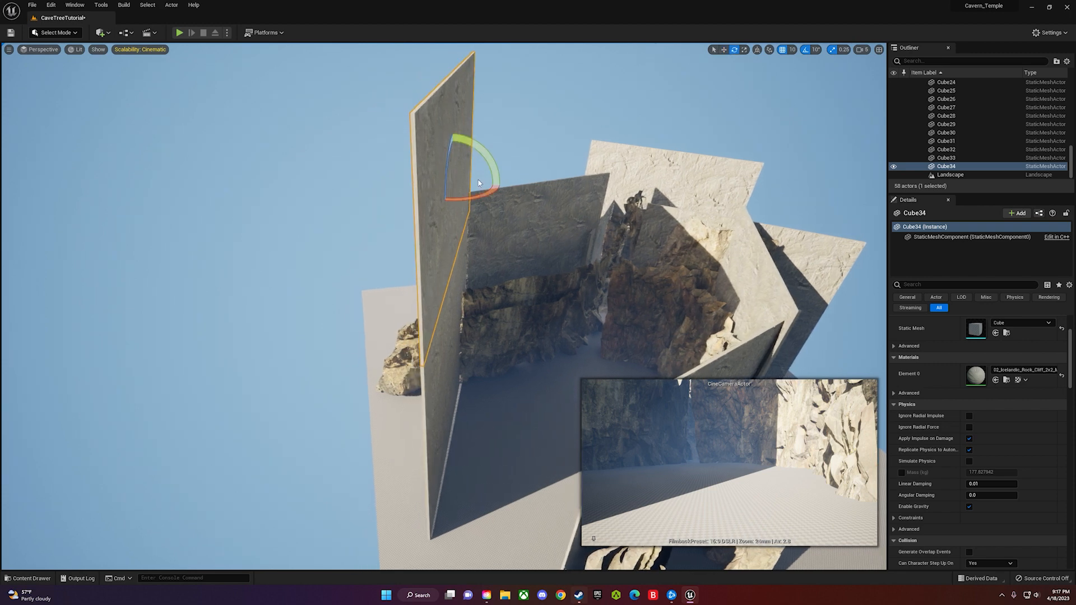
pyautogui.moveTo(453, 134); pyautogui.dragTo(498, 186)
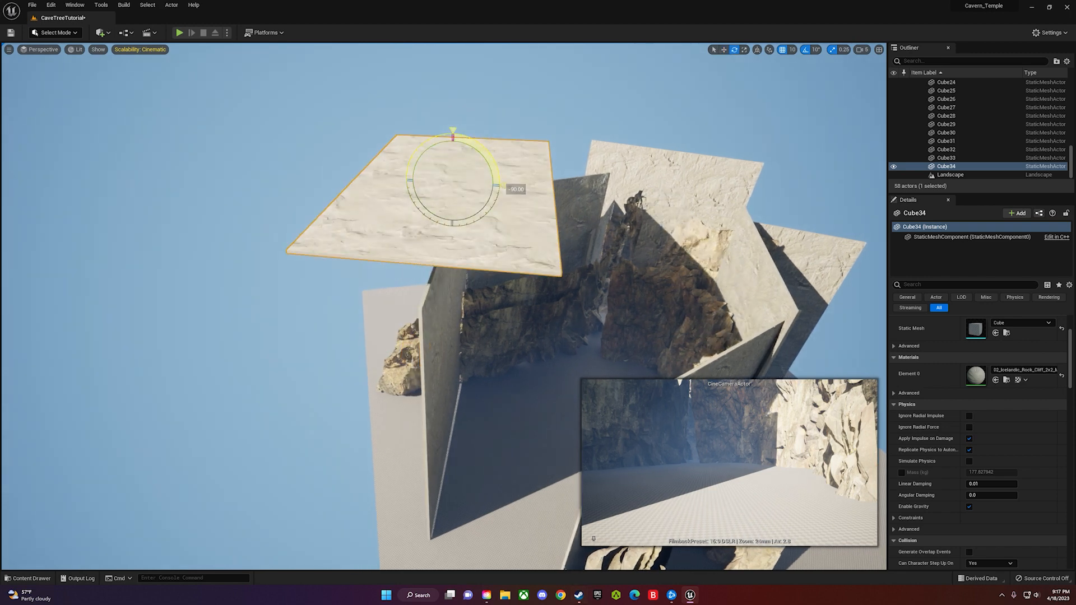
pyautogui.moveTo(480, 185); pyautogui.dragTo(644, 197)
# - Scale the roof slab Cube34 up uniformly so it spans the cave walls
pyautogui.moveTo(643, 197); pyautogui.dragTo(645, 222, button='right')
pyautogui.press('e')
pyautogui.press('r')
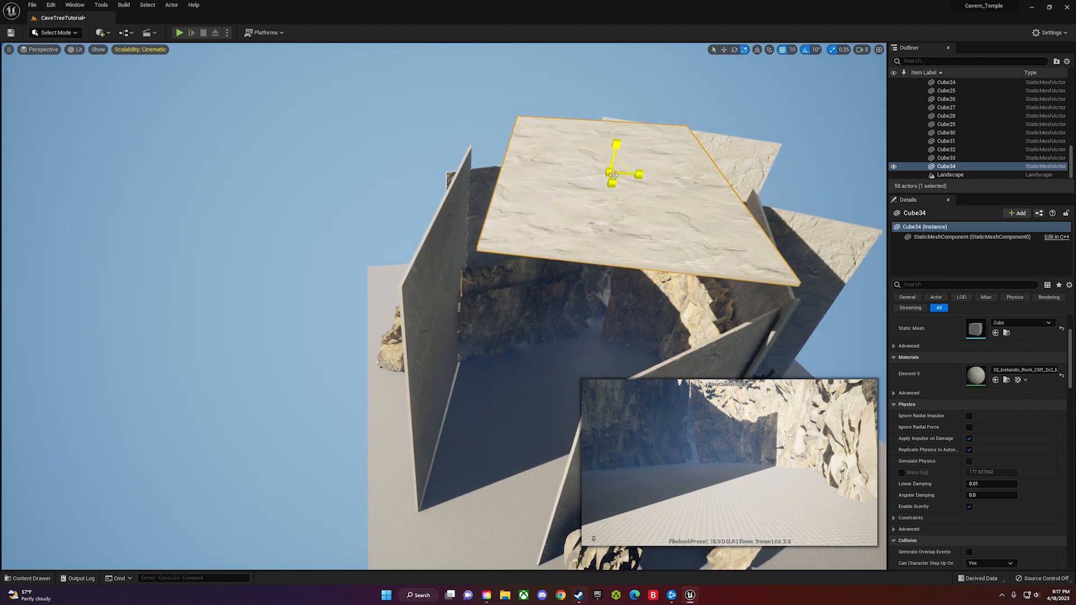
pyautogui.moveTo(619, 179); pyautogui.dragTo(742, 160)
# - Lower the roof slab Cube34 toward the cave walls and bring the view inside the cave
pyautogui.moveTo(622, 177); pyautogui.dragTo(653, 187, button='right')
pyautogui.moveTo(247, 224); pyautogui.dragTo(246, 162, button='right')
pyautogui.press('e')
pyautogui.press('w')
pyautogui.moveTo(443, 196); pyautogui.dragTo(476, 289)
pyautogui.moveTo(476, 289)
pyautogui.mouseDown(button='right')
pyautogui.moveTo(483, 337)
pyautogui.moveTo(483, 286)
pyautogui.moveTo(512, 291)
pyautogui.moveTo(468, 292)
pyautogui.mouseUp(button='right')
pyautogui.press('q')
pyautogui.press('w')
# - Shift the rcygo_LOD12 rock along its wall, and duplicate the rcygo_LOD13 rock upward to cover the bare wall below the roof
pyautogui.click(409, 224)
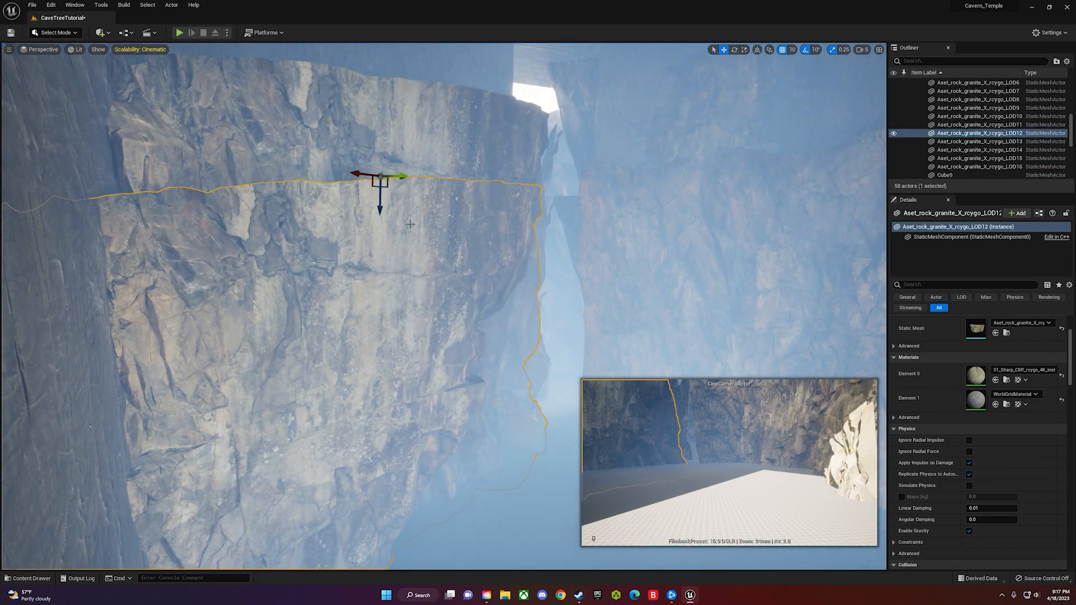
pyautogui.moveTo(399, 176); pyautogui.dragTo(366, 169)
pyautogui.click(350, 118)
pyautogui.moveTo(350, 118); pyautogui.dragTo(343, 90, button='right')
pyautogui.press('w')
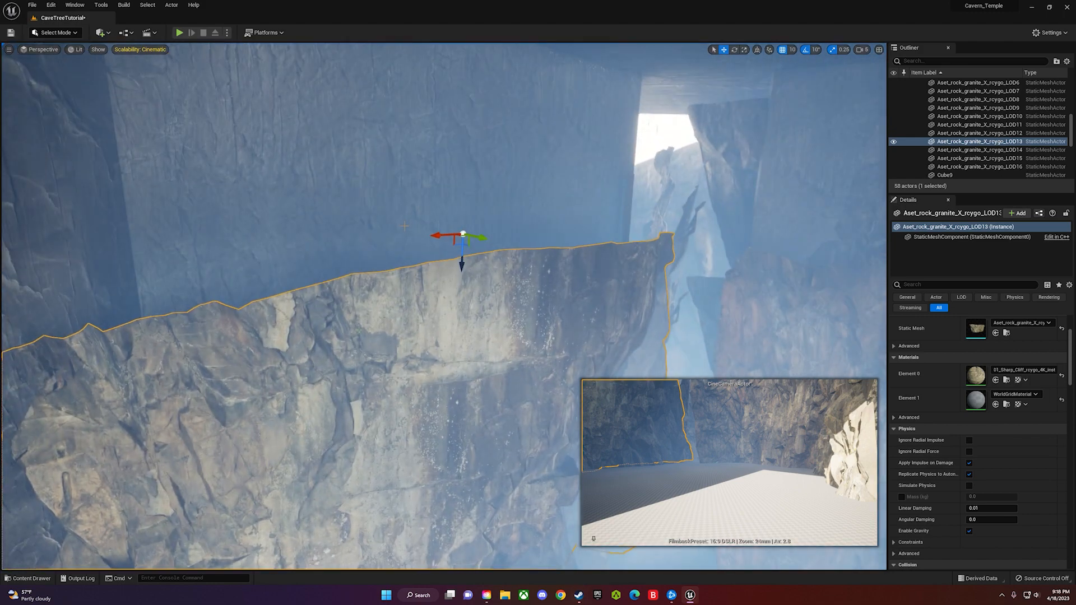
pyautogui.keyDown('alt'); pyautogui.moveTo(464, 261); pyautogui.dragTo(449, 140); pyautogui.keyUp('alt')
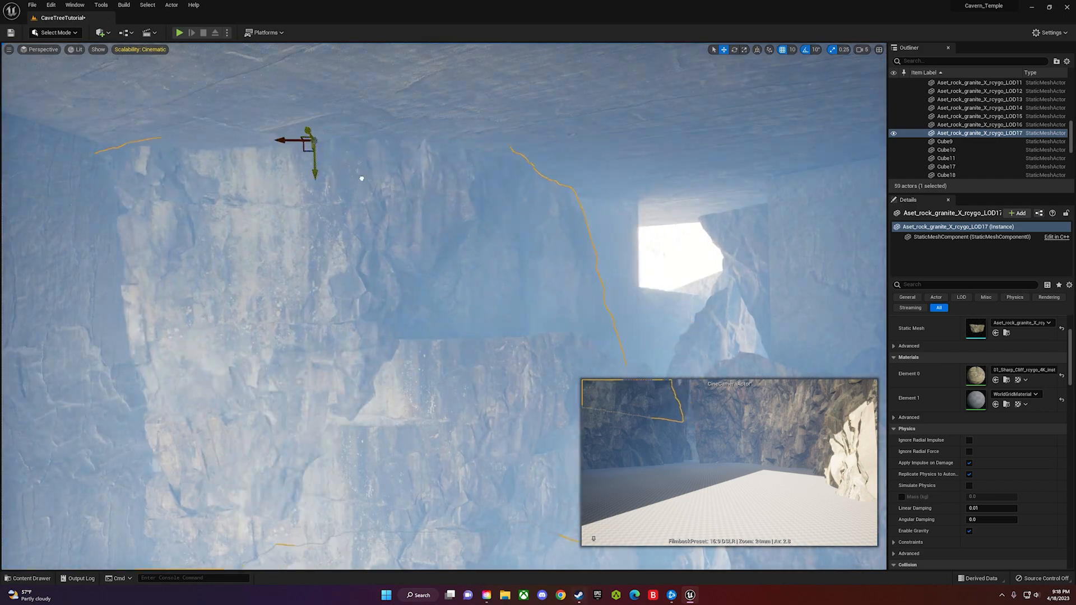
pyautogui.moveTo(362, 178); pyautogui.dragTo(387, 196, button='right')
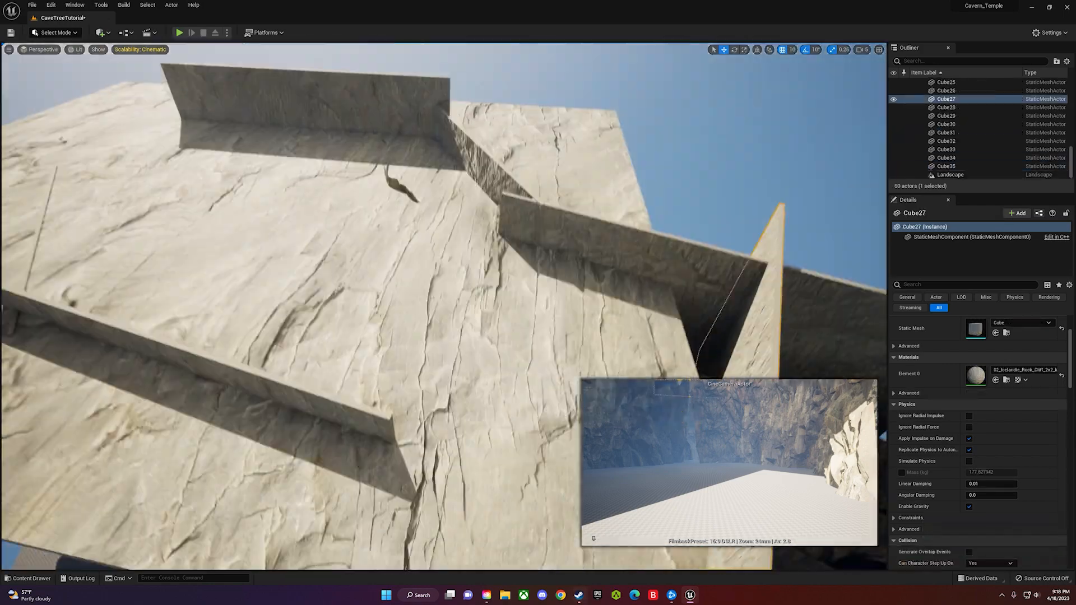
# - Select the roof slab Cube34, then inspect the cliff rocks covering the cave walls from inside and outside
pyautogui.click(946, 158)
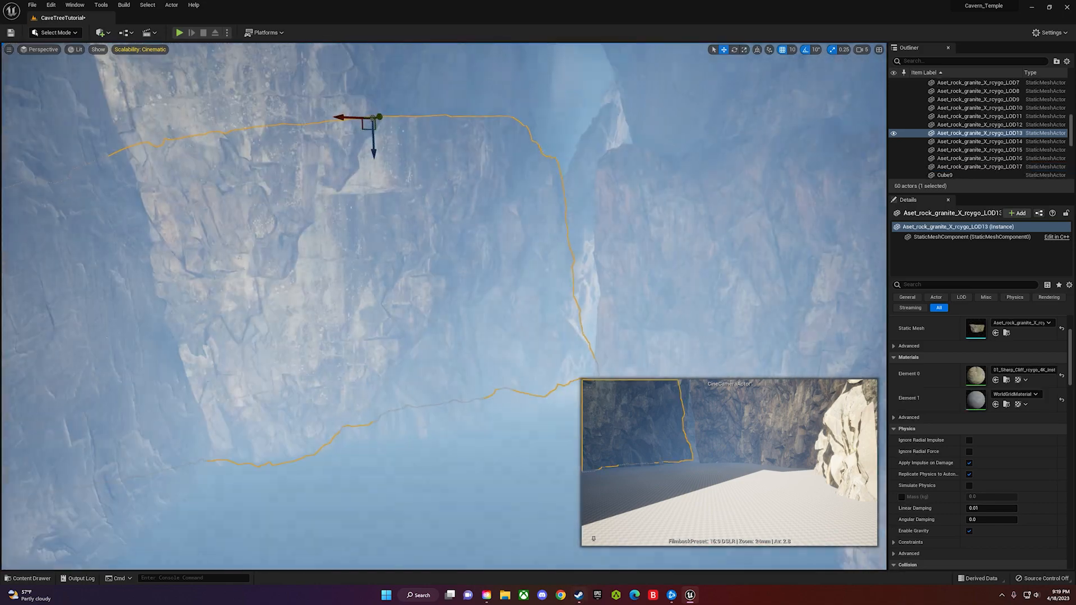
pyautogui.moveTo(443, 303); pyautogui.dragTo(457, 308, button='right')
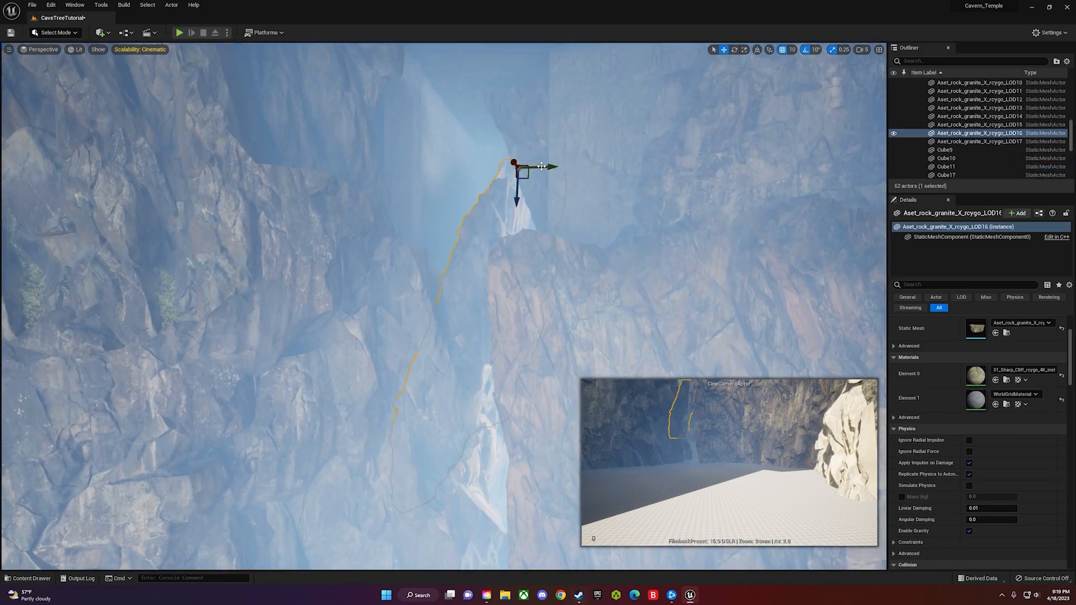
pyautogui.moveTo(507, 359); pyautogui.dragTo(511, 386, button='right')
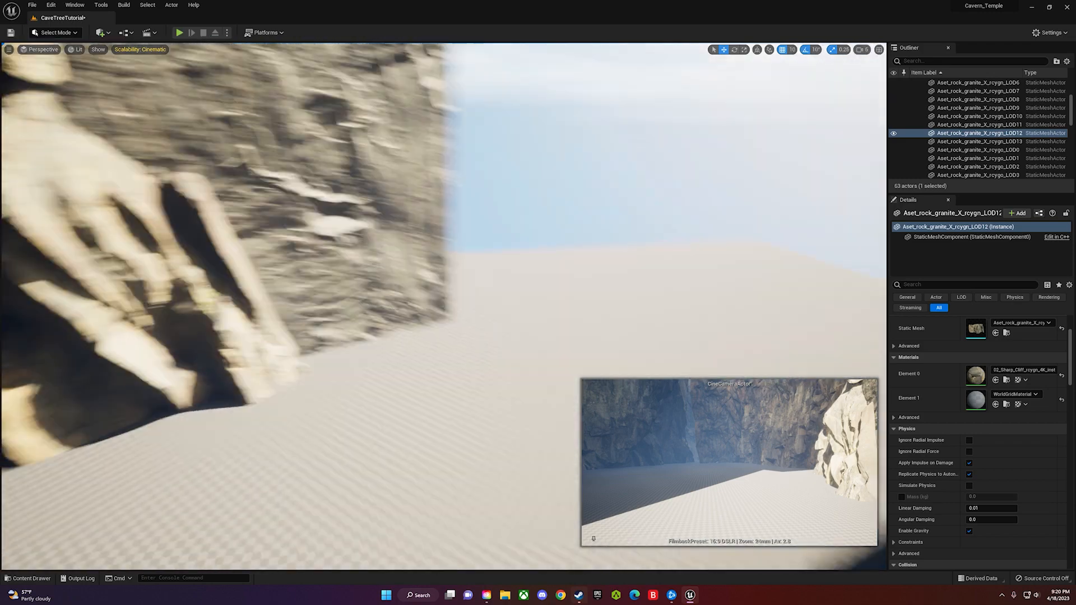
pyautogui.moveTo(444, 307); pyautogui.dragTo(269, 361, button='right')
pyautogui.press('s')
pyautogui.press('e')
# - Add a Cylinder shape to the level and enlarge it beside the cave roof
pyautogui.click(103, 33)
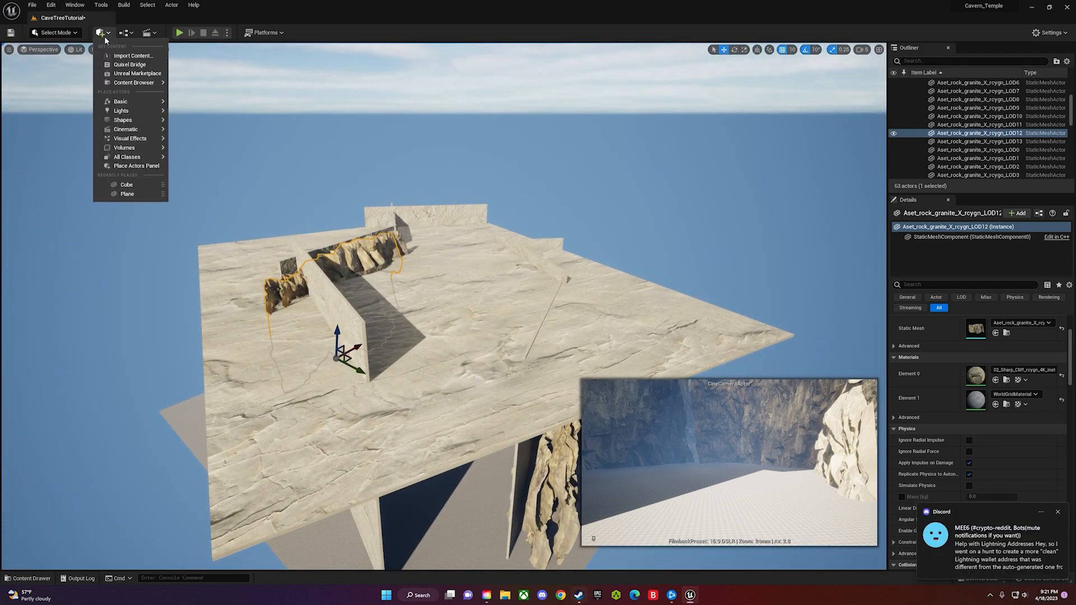
pyautogui.moveTo(125, 124)
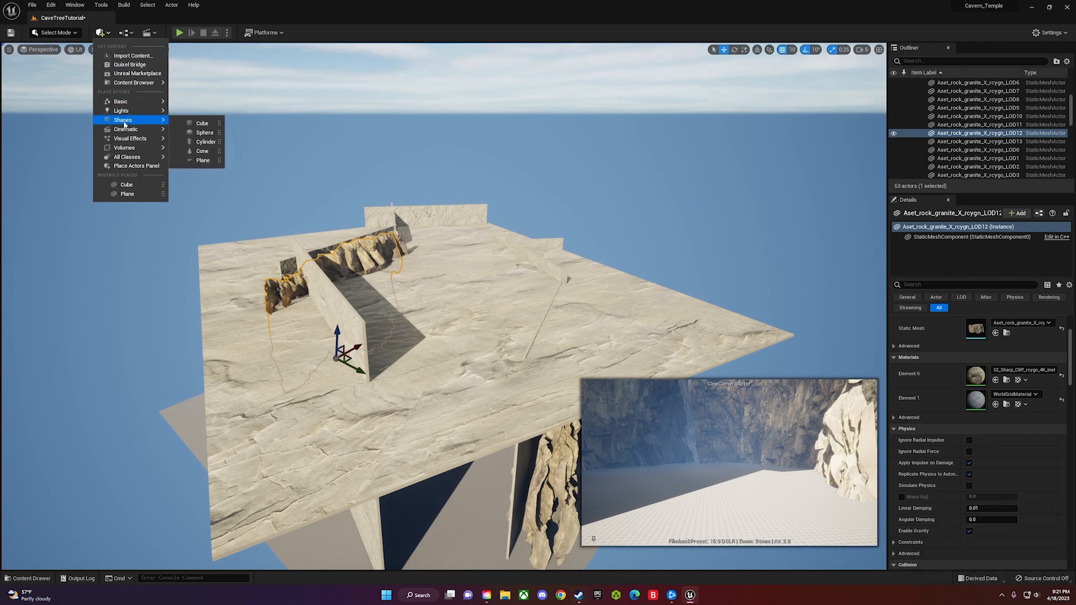
pyautogui.click(206, 142)
pyautogui.moveTo(206, 141); pyautogui.dragTo(159, 146, button='right')
pyautogui.moveTo(489, 284); pyautogui.dragTo(489, 284, button='right')
pyautogui.moveTo(437, 315); pyautogui.dragTo(487, 283)
pyautogui.moveTo(438, 315); pyautogui.dragTo(477, 353, button='right')
pyautogui.press('e')
pyautogui.press('w')
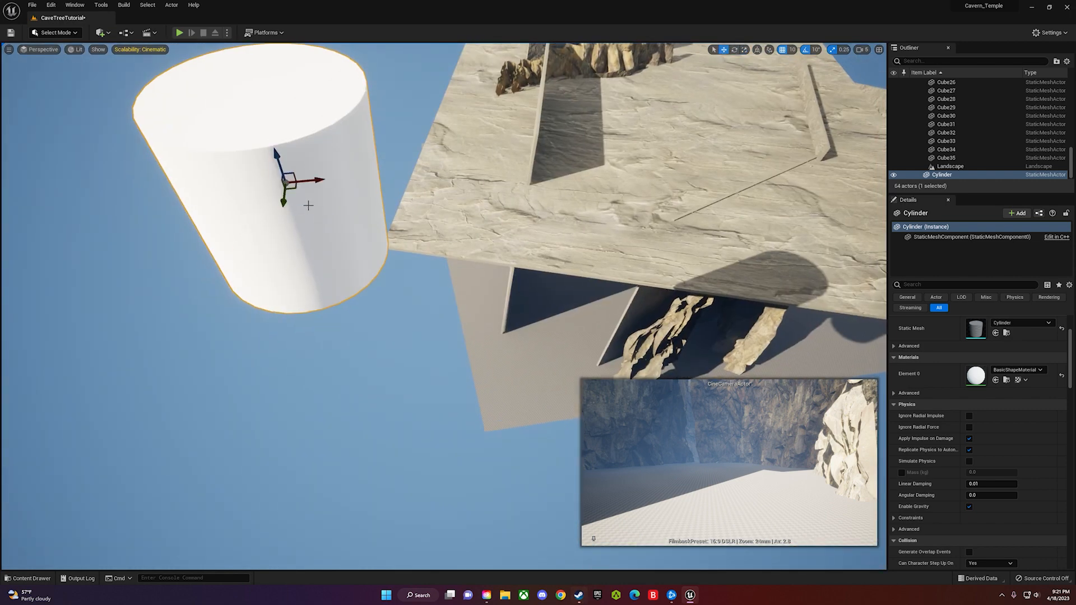
# - Move the cylinder over the cave roof, between the walls that protrude through it
pyautogui.moveTo(295, 189); pyautogui.dragTo(776, 20)
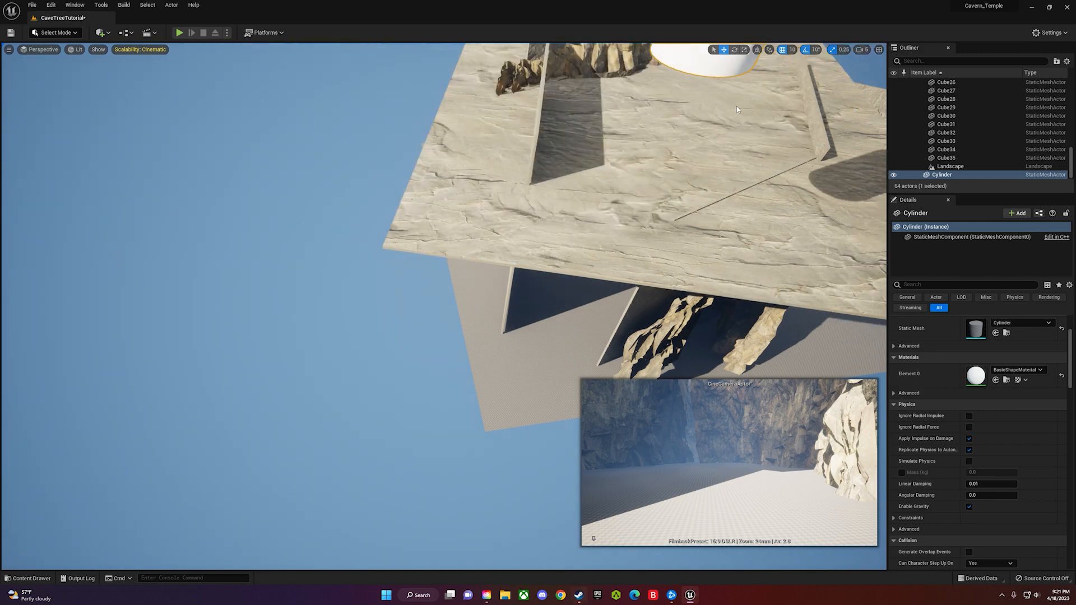
pyautogui.moveTo(737, 106); pyautogui.dragTo(748, 61, button='right')
pyautogui.moveTo(731, 156); pyautogui.dragTo(719, 198, button='right')
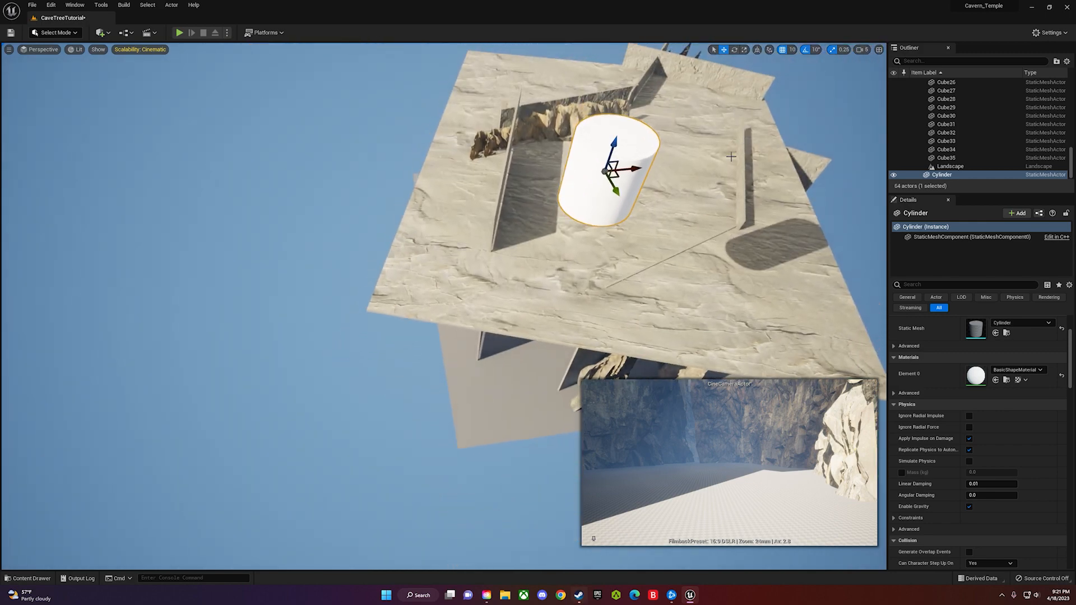
pyautogui.moveTo(609, 180)
pyautogui.mouseDown()
pyautogui.moveTo(701, 56)
pyautogui.moveTo(657, 67)
pyautogui.moveTo(658, 53)
pyautogui.moveTo(630, 126)
pyautogui.moveTo(617, 216)
pyautogui.moveTo(625, 168)
pyautogui.moveTo(620, 179)
pyautogui.mouseUp()
pyautogui.moveTo(627, 155); pyautogui.dragTo(675, 113, button='right')
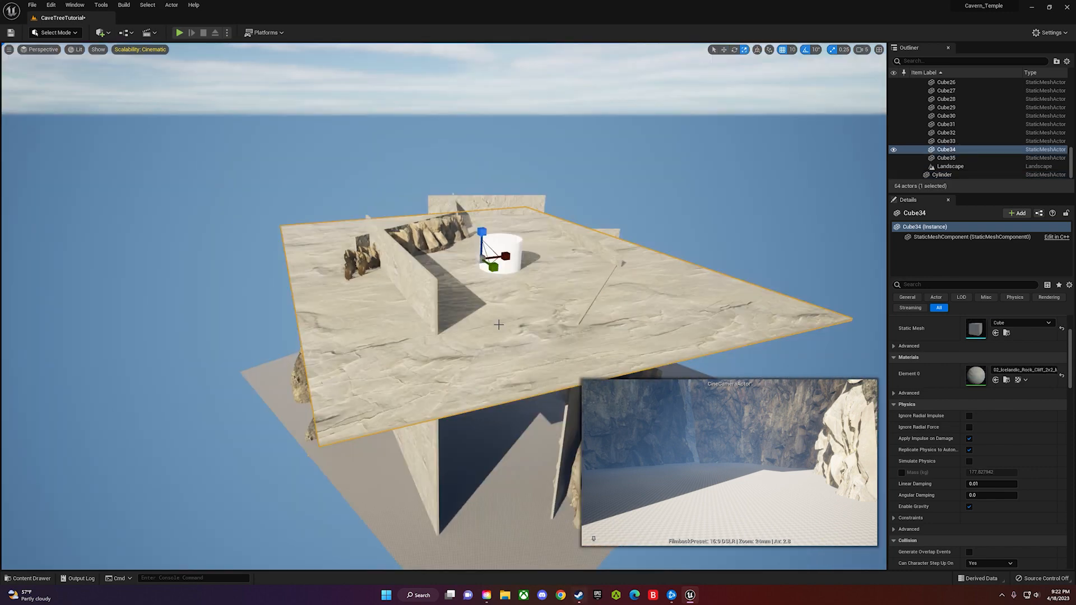
# - Scale the roof slab Cube34 up horizontally so it extends far beyond the cave walls on all sides
pyautogui.moveTo(496, 322); pyautogui.dragTo(493, 353, button='right')
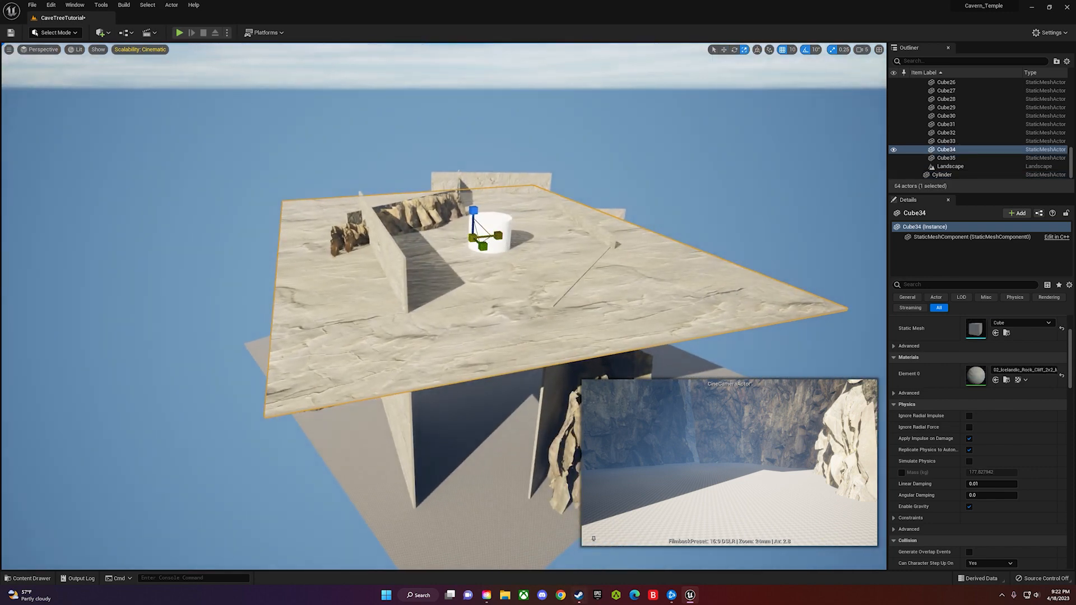
pyautogui.press('e')
pyautogui.moveTo(496, 301)
pyautogui.mouseDown(button='right')
pyautogui.moveTo(490, 316)
pyautogui.moveTo(496, 301)
pyautogui.mouseUp(button='right')
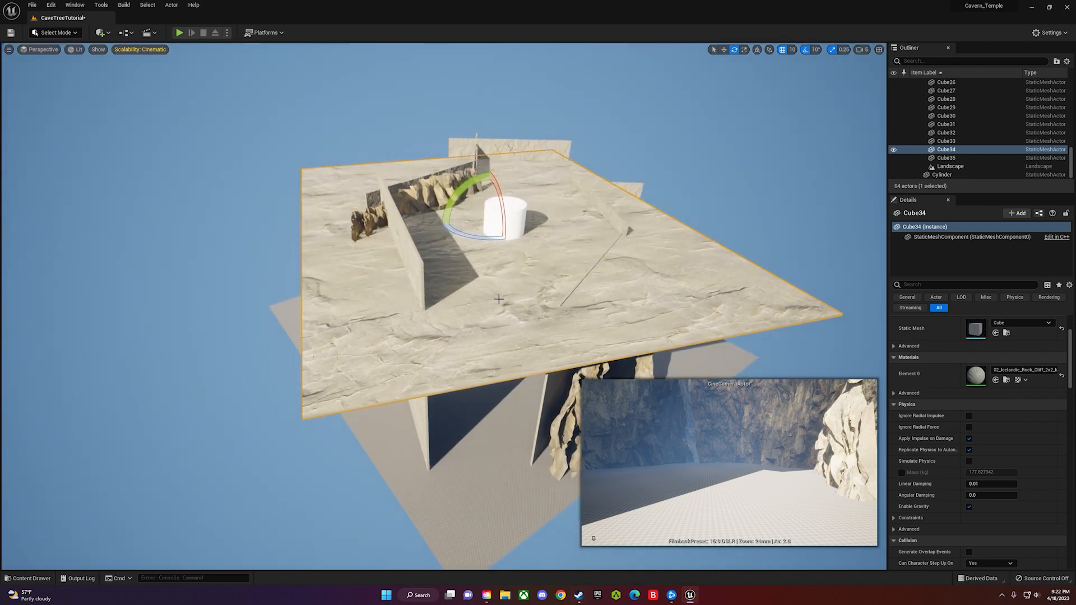
pyautogui.press('w')
pyautogui.press('e')
pyautogui.press('r')
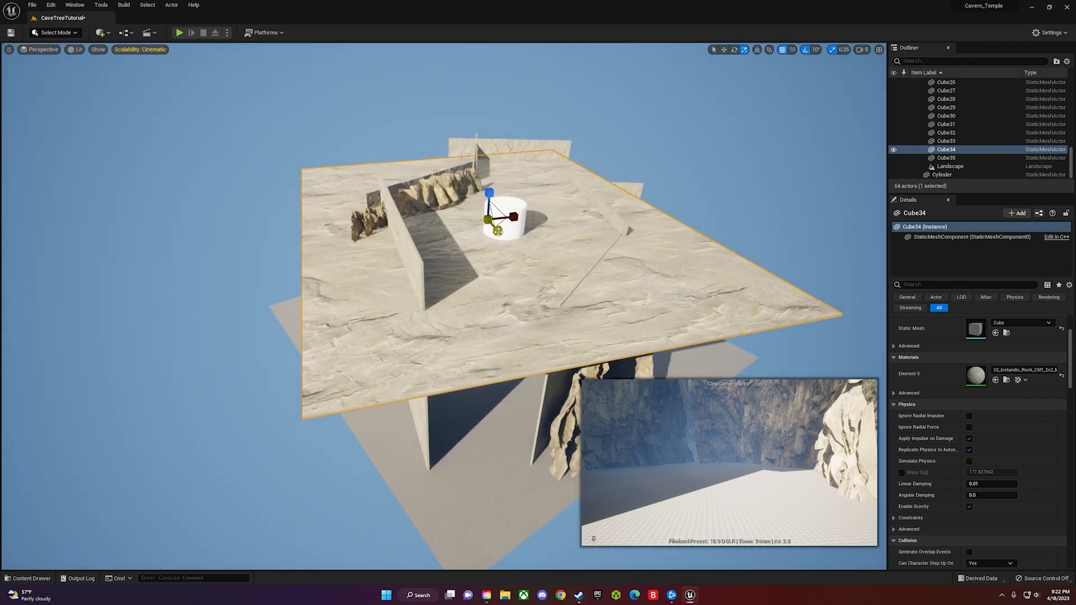
pyautogui.moveTo(501, 223); pyautogui.dragTo(535, 200)
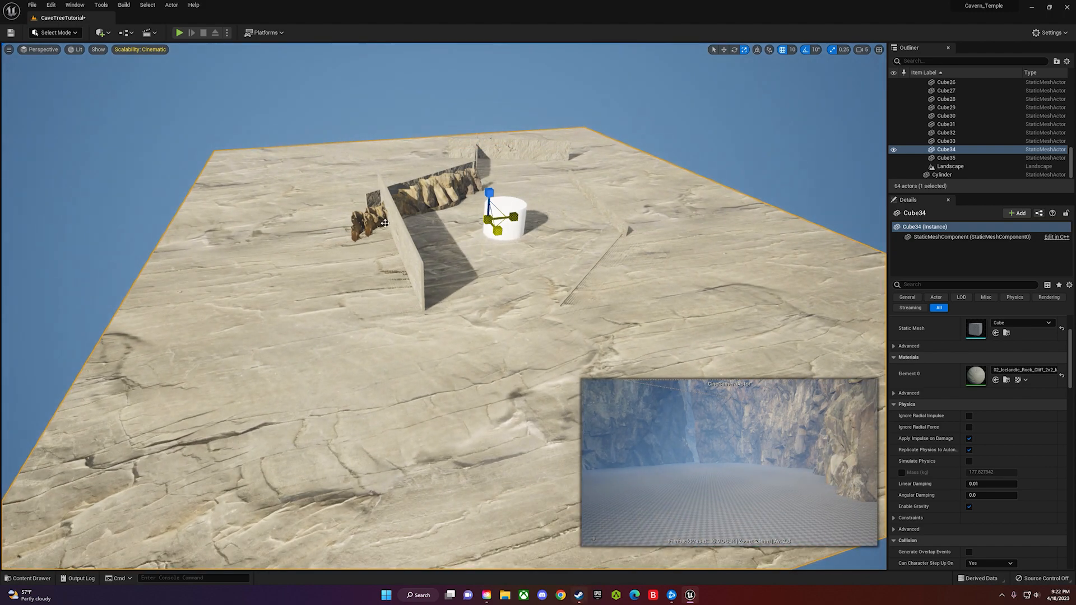
# - Adjust the horizontal size of the roof slab Cube34 and shift the cylinder so it passes through the slab between the protruding walls
pyautogui.moveTo(437, 249); pyautogui.dragTo(438, 249, button='right')
pyautogui.press('s')
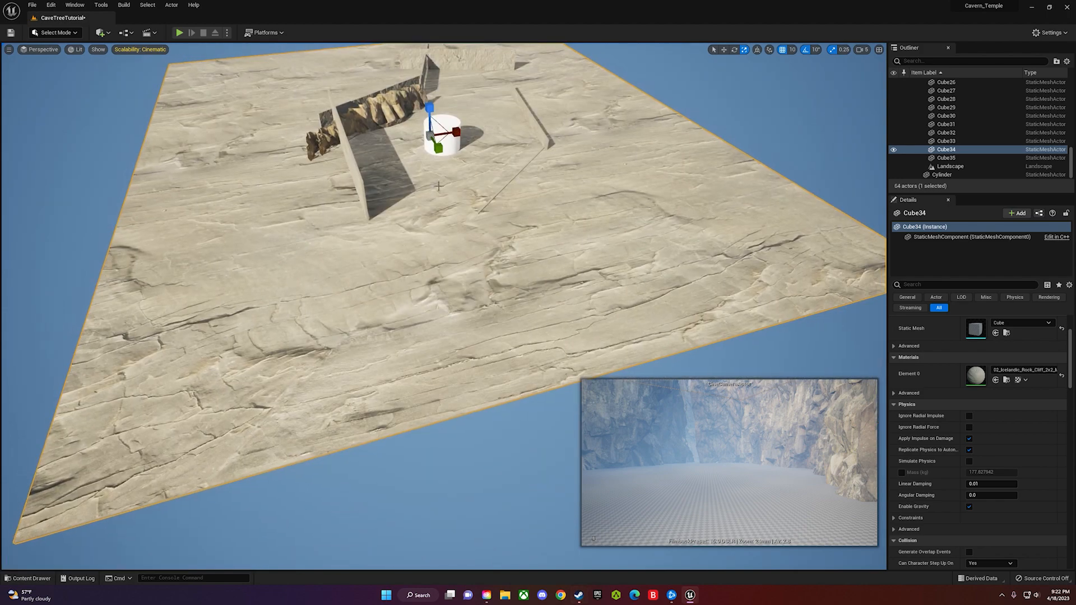
pyautogui.moveTo(442, 191); pyautogui.dragTo(444, 189, button='right')
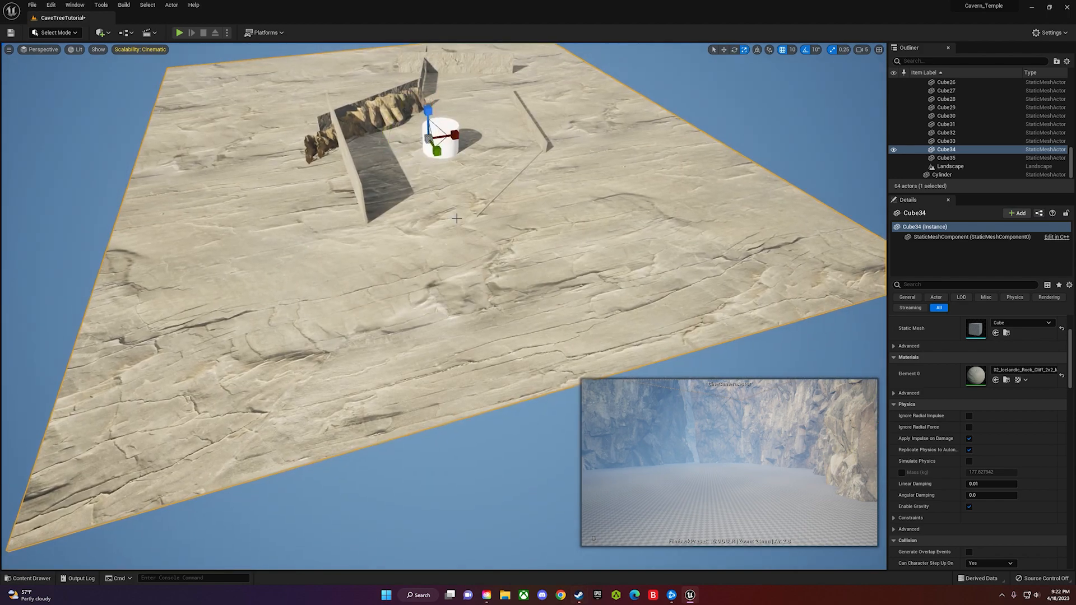
pyautogui.moveTo(435, 155)
pyautogui.mouseDown()
pyautogui.moveTo(421, 128)
pyautogui.moveTo(439, 149)
pyautogui.moveTo(436, 133)
pyautogui.mouseUp()
pyautogui.moveTo(447, 175); pyautogui.dragTo(448, 162, button='right')
pyautogui.click(454, 206)
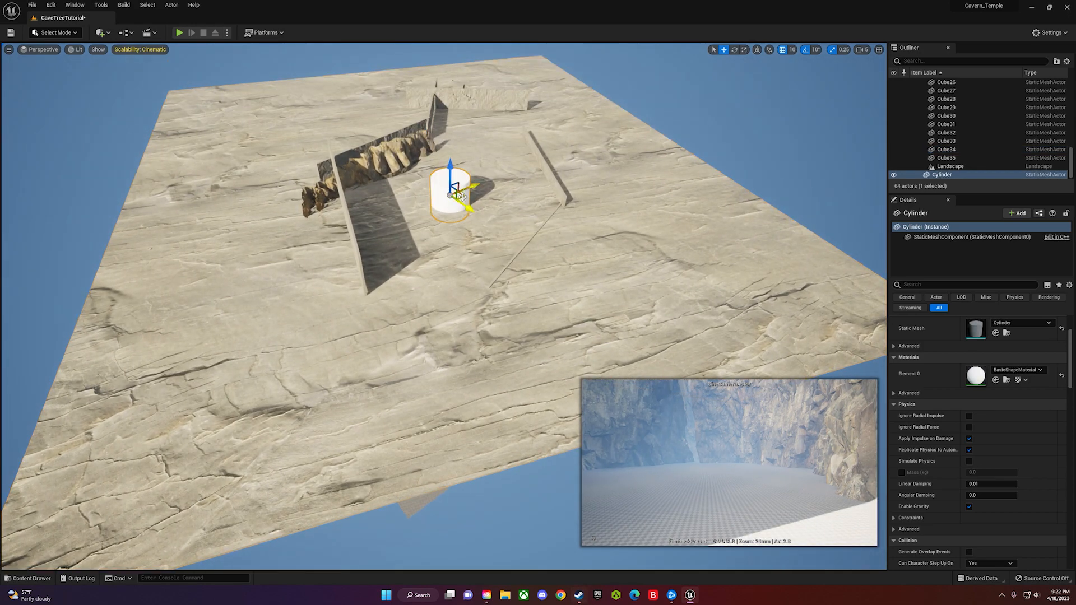
pyautogui.press('w')
pyautogui.moveTo(470, 216)
pyautogui.mouseDown(button='right')
pyautogui.moveTo(471, 230)
pyautogui.moveTo(476, 204)
pyautogui.mouseUp(button='right')
pyautogui.press('r')
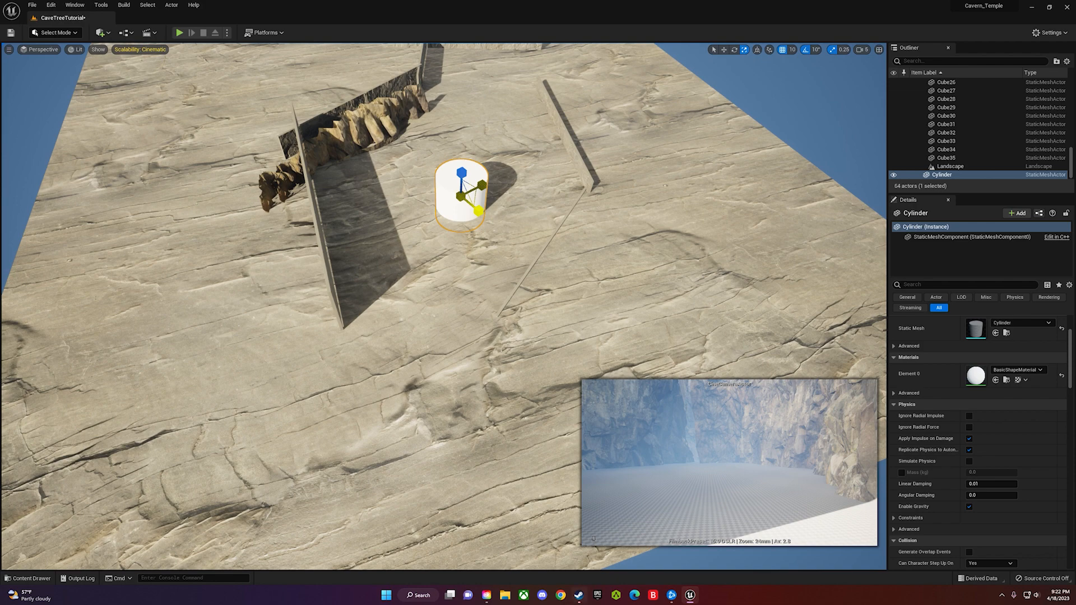
# - Cut a round hole in the roof slab Cube34 with the cylinder, using a Mesh Boolean set to Difference B - A
pyautogui.moveTo(482, 301); pyautogui.dragTo(481, 301, button='right')
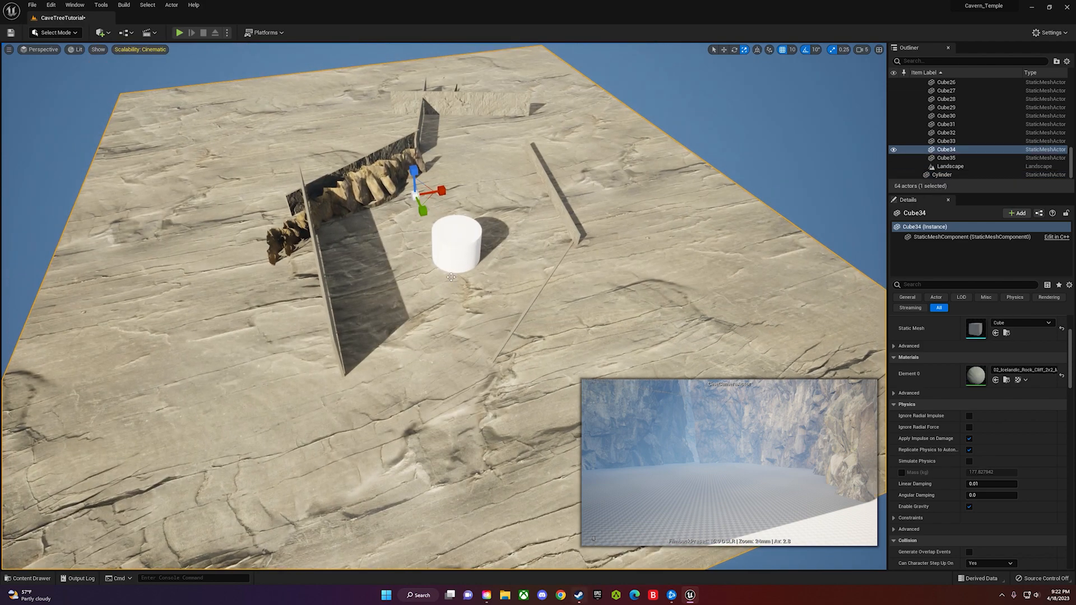
pyautogui.keyDown('ctrl'); pyautogui.click(451, 248); pyautogui.keyUp('ctrl')
pyautogui.click(457, 263)
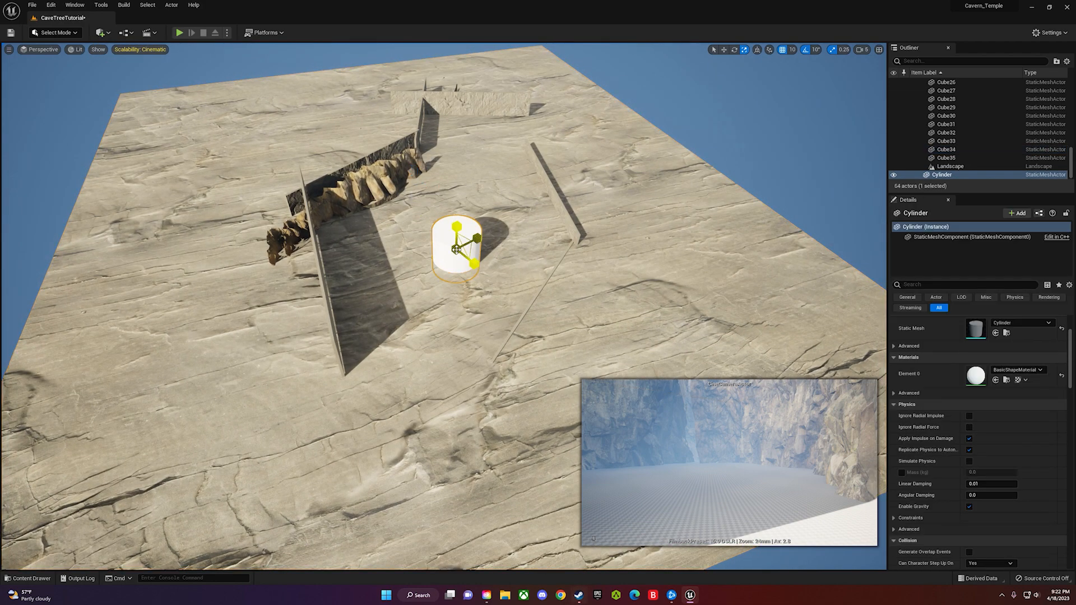
pyautogui.keyDown('ctrl'); pyautogui.click(430, 331); pyautogui.keyUp('ctrl')
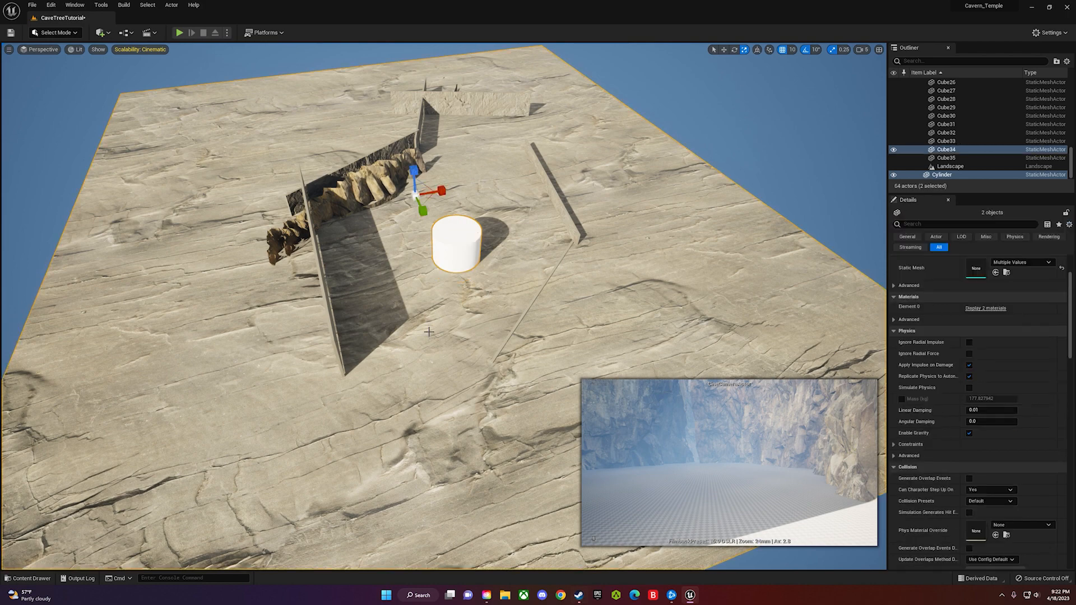
pyautogui.click(77, 33)
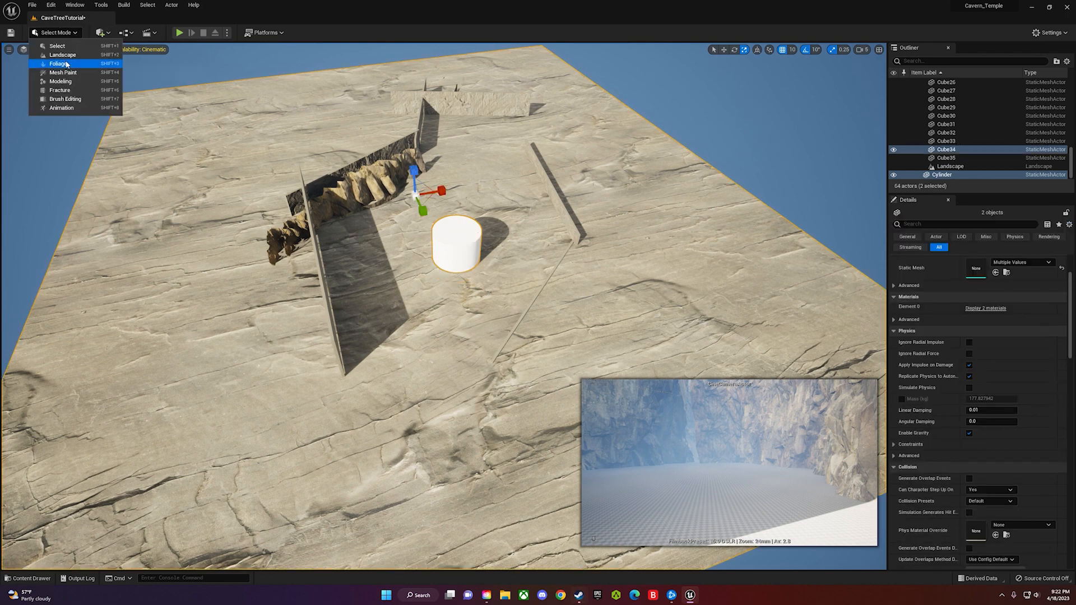
pyautogui.click(56, 96)
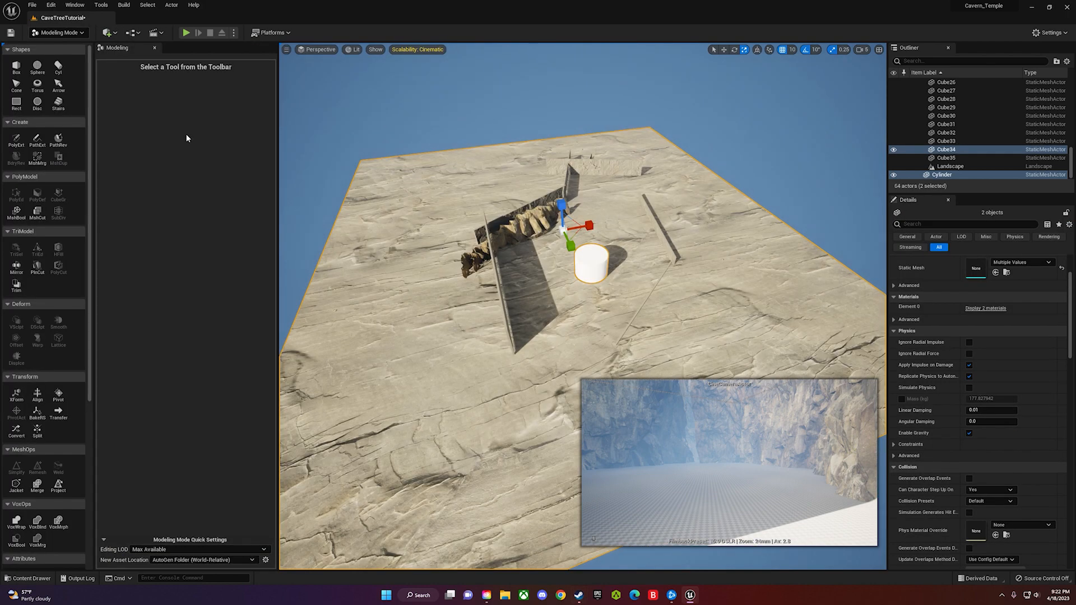
pyautogui.click(17, 212)
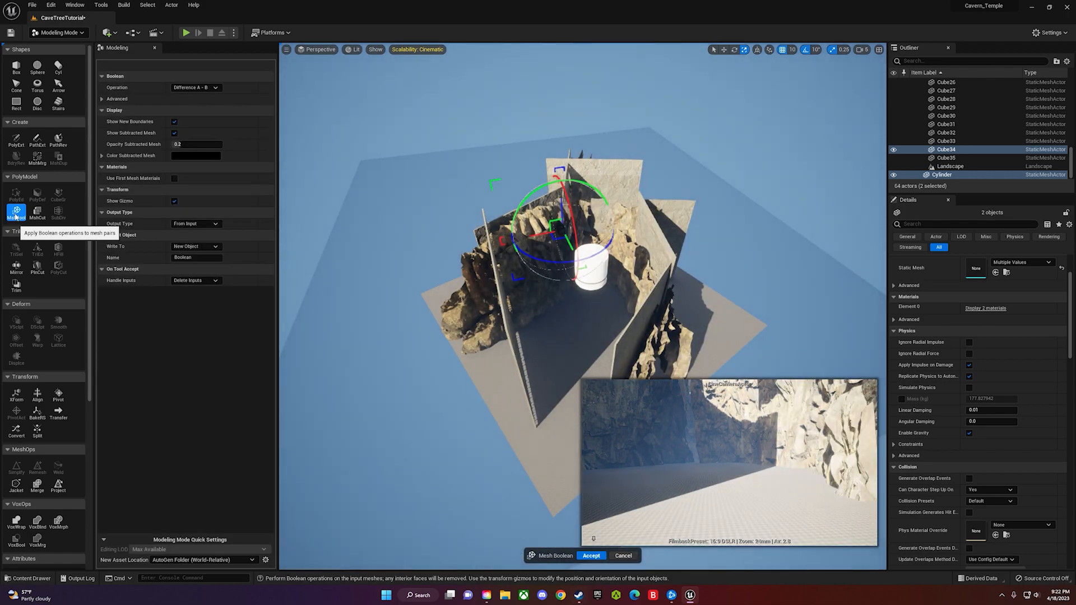
pyautogui.click(215, 88)
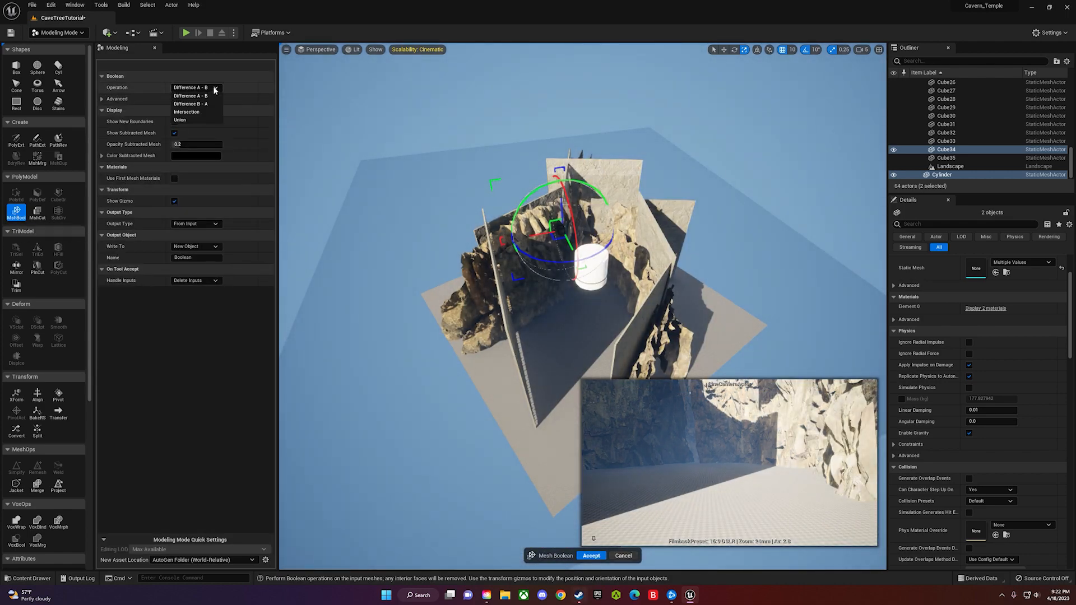
pyautogui.click(190, 104)
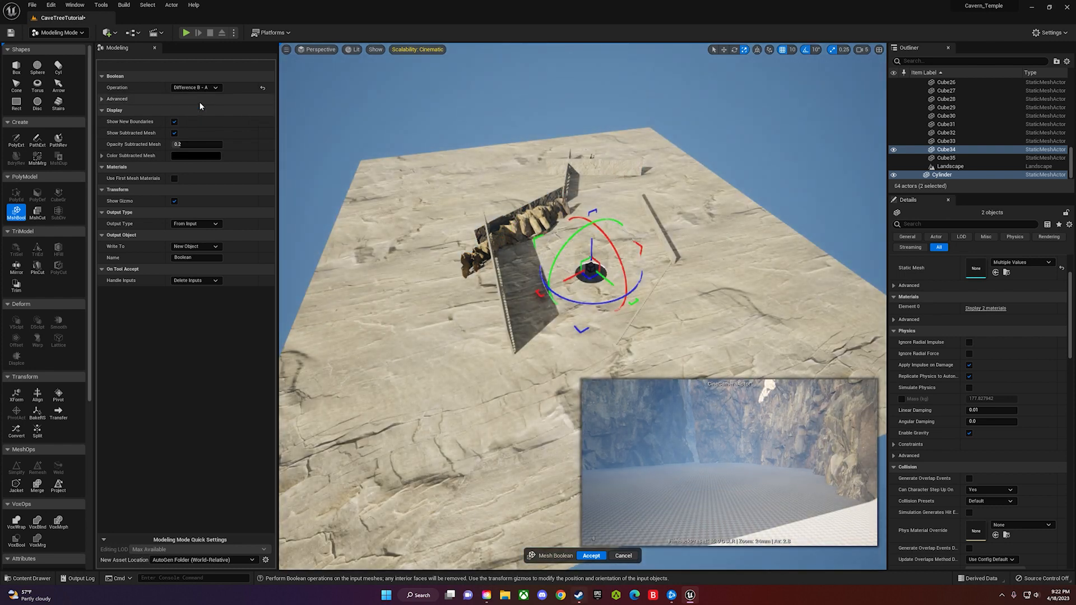
pyautogui.click(592, 556)
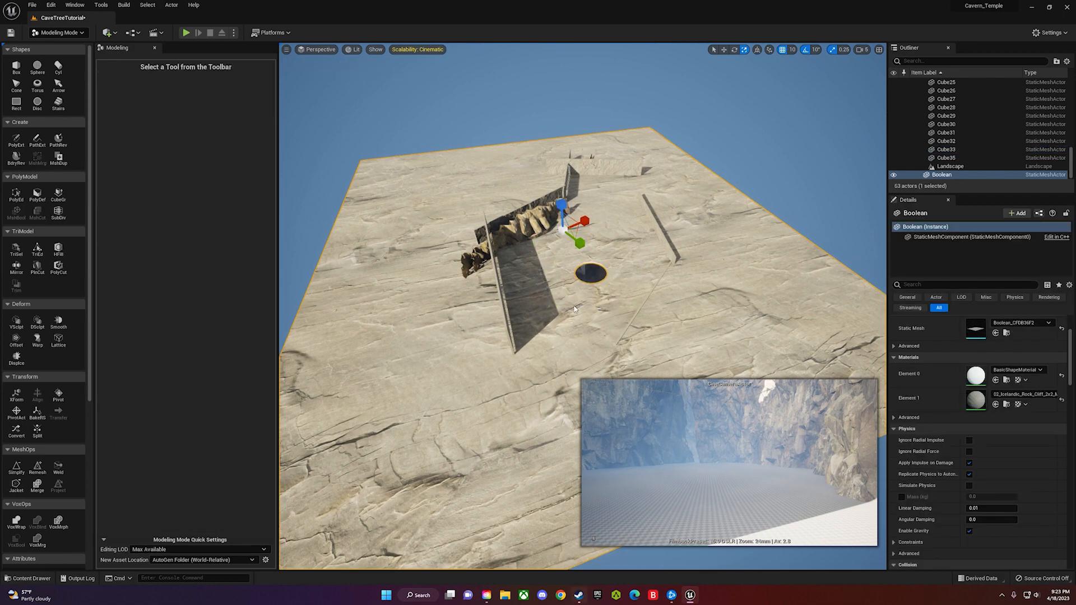
pyautogui.press('Escape')
# - Move the Boolean roof slab into the Objects folder and collapse the Objects and Cinema folders
pyautogui.moveTo(616, 349); pyautogui.dragTo(658, 325, button='right')
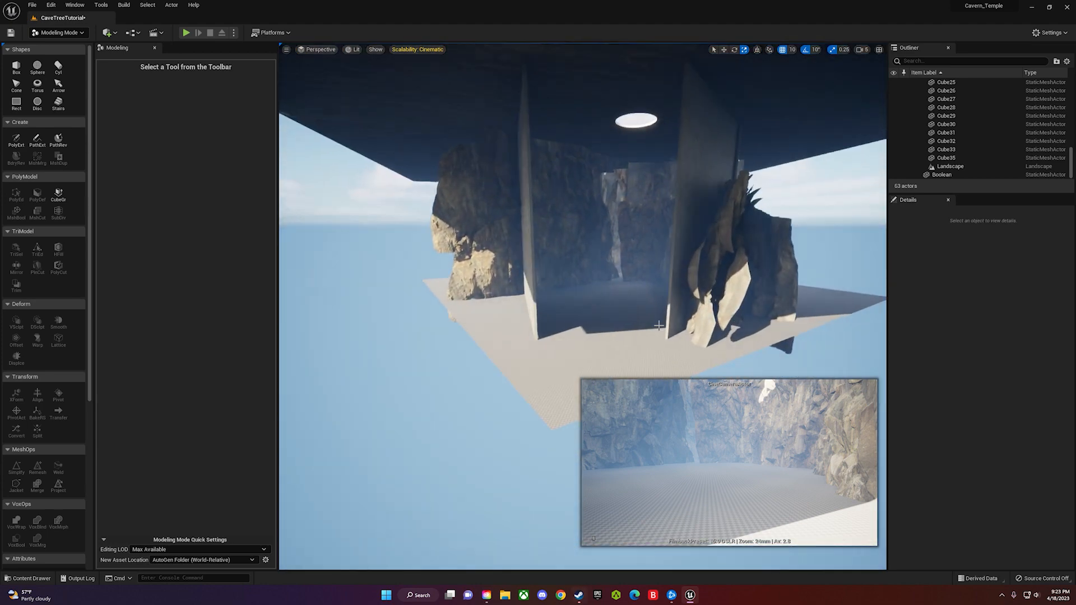
pyautogui.moveTo(1072, 158); pyautogui.dragTo(1071, 90)
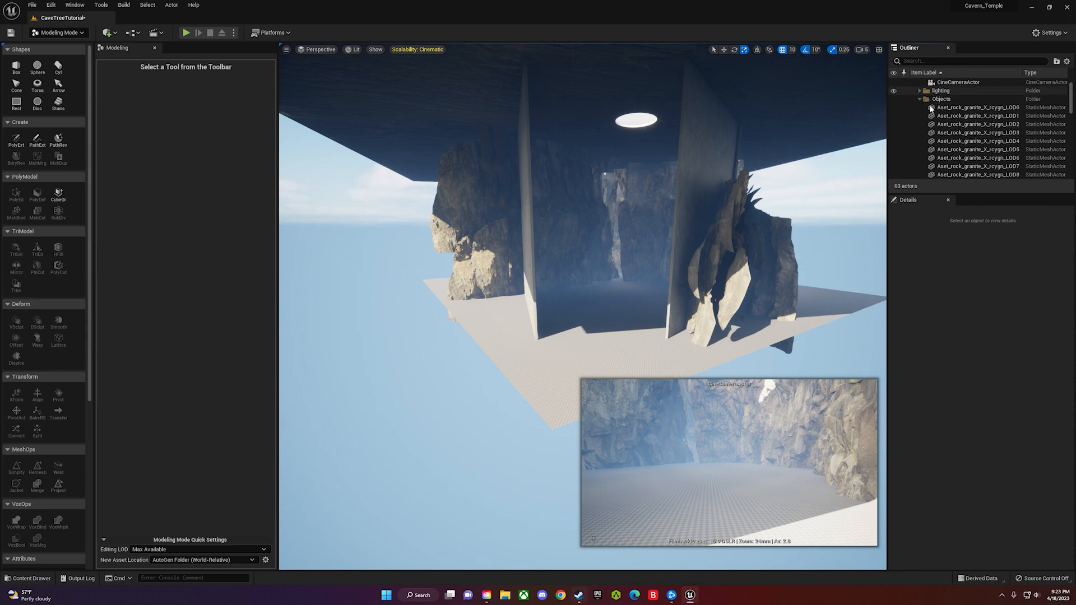
pyautogui.click(920, 100)
pyautogui.moveTo(937, 125); pyautogui.dragTo(938, 116)
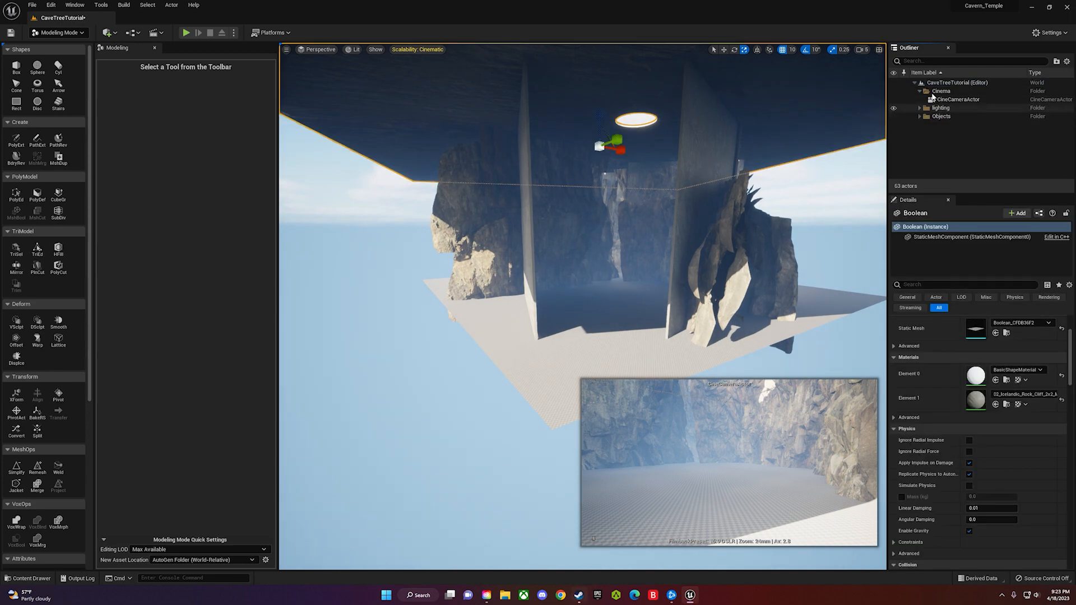
pyautogui.click(919, 91)
# - Delete DirectionalLight2 from the lighting folder
pyautogui.click(919, 100)
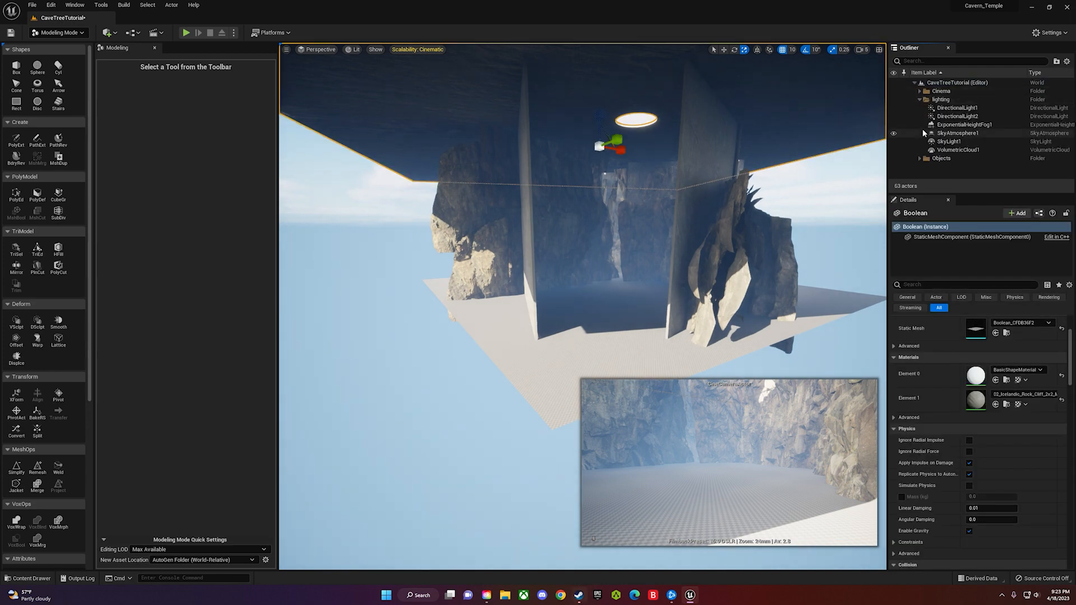
pyautogui.click(950, 116)
pyautogui.press('Delete')
# - Rotate DirectionalLight1 to shine straight down through the roof hole onto the cave floor
pyautogui.click(951, 112)
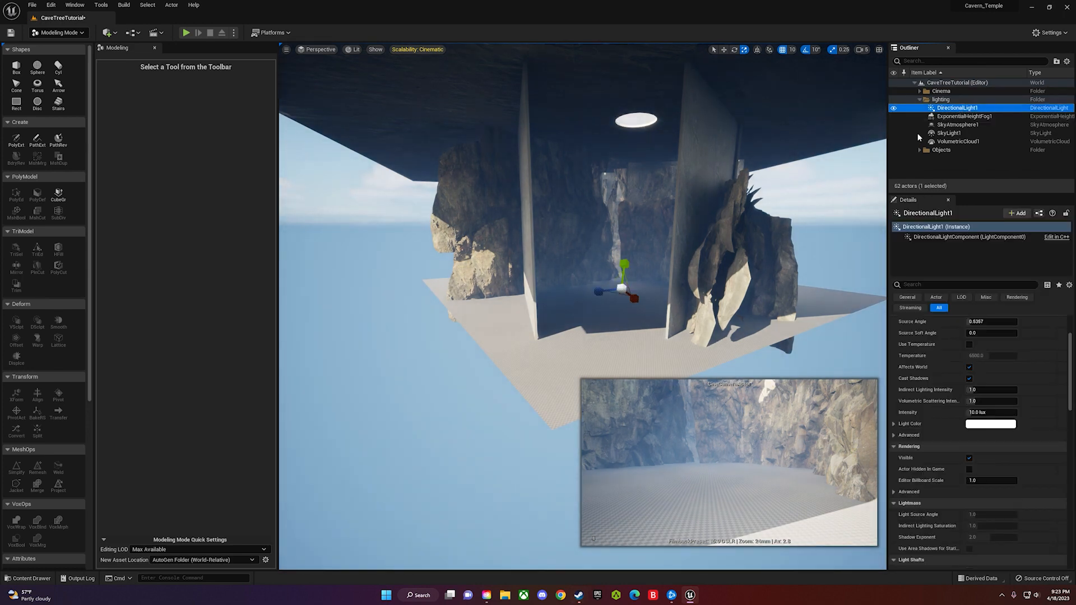
pyautogui.press('e')
pyautogui.moveTo(615, 305); pyautogui.dragTo(625, 338)
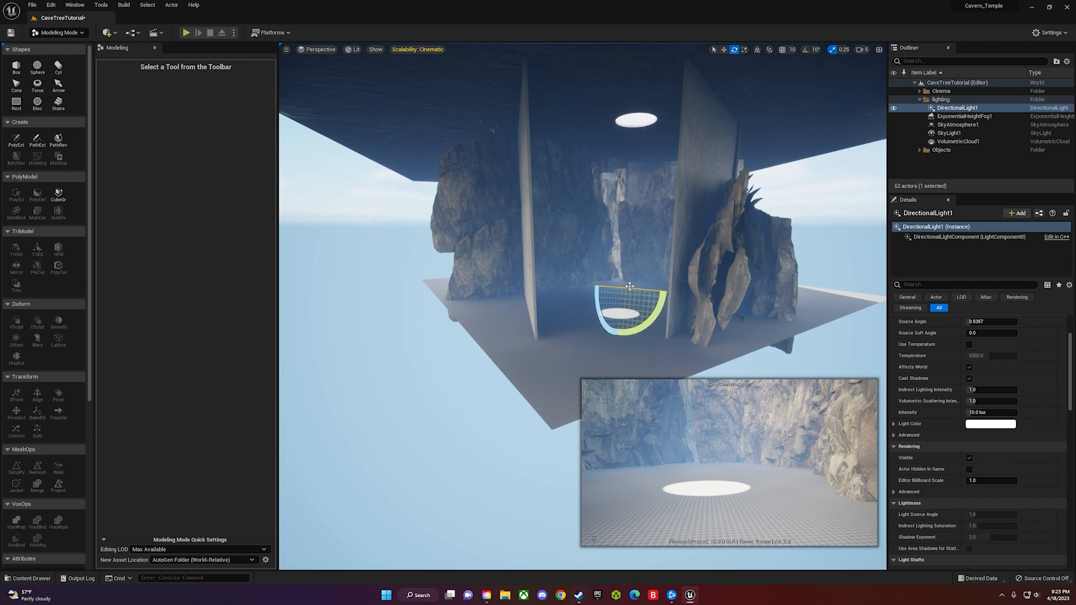
pyautogui.moveTo(630, 286); pyautogui.dragTo(627, 288)
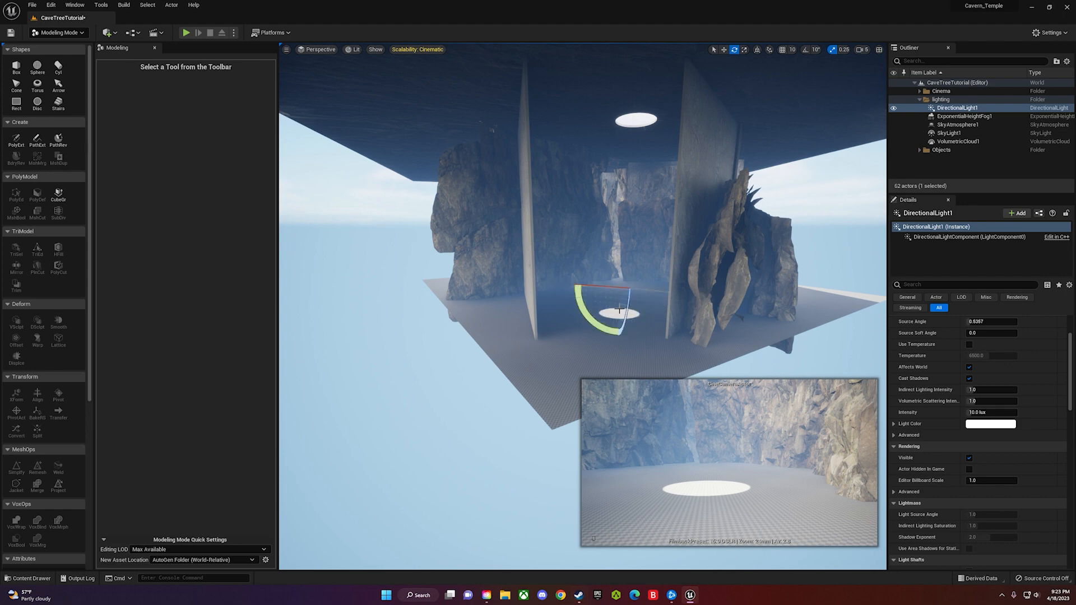
pyautogui.moveTo(618, 333); pyautogui.dragTo(619, 339)
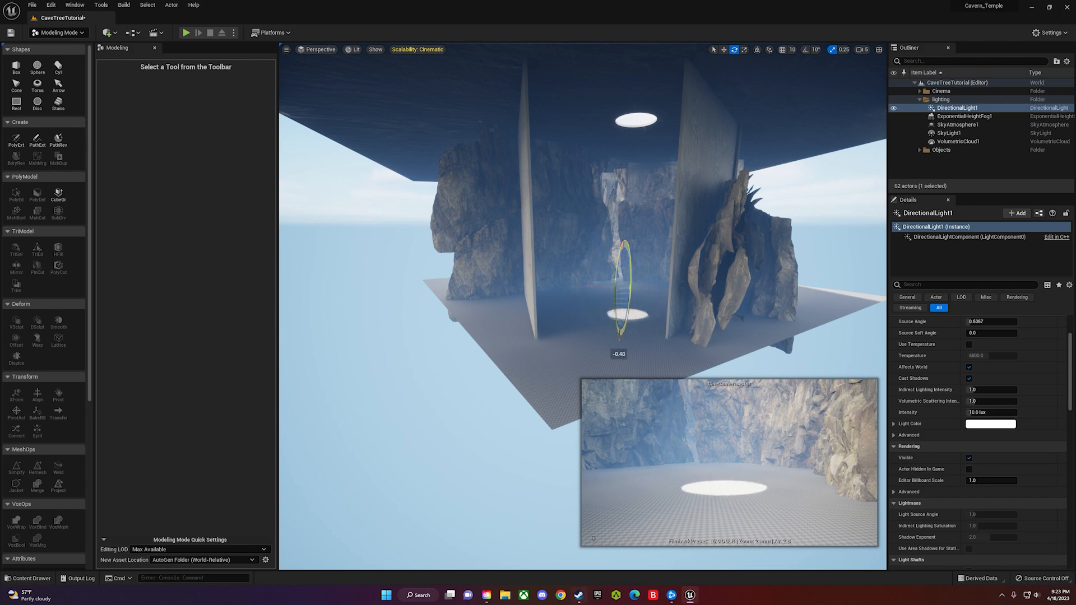
pyautogui.click(624, 343)
# - Return to Select mode, then add a Plane shape and scale it up large enough to cover the cave floor
pyautogui.moveTo(623, 343); pyautogui.dragTo(650, 371, button='right')
pyautogui.press('s')
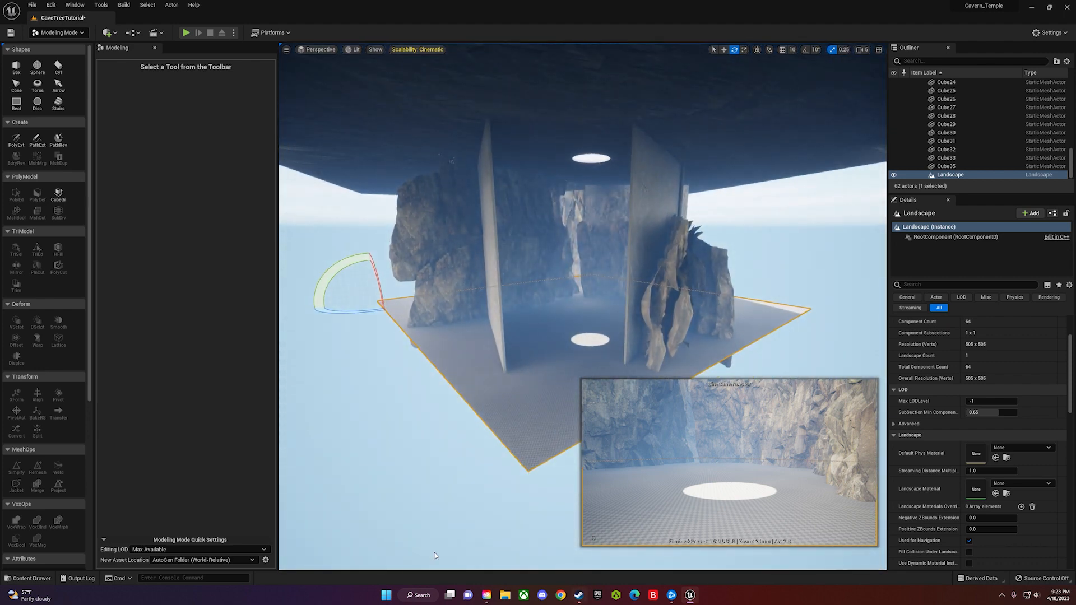
pyautogui.click(59, 31)
pyautogui.click(56, 45)
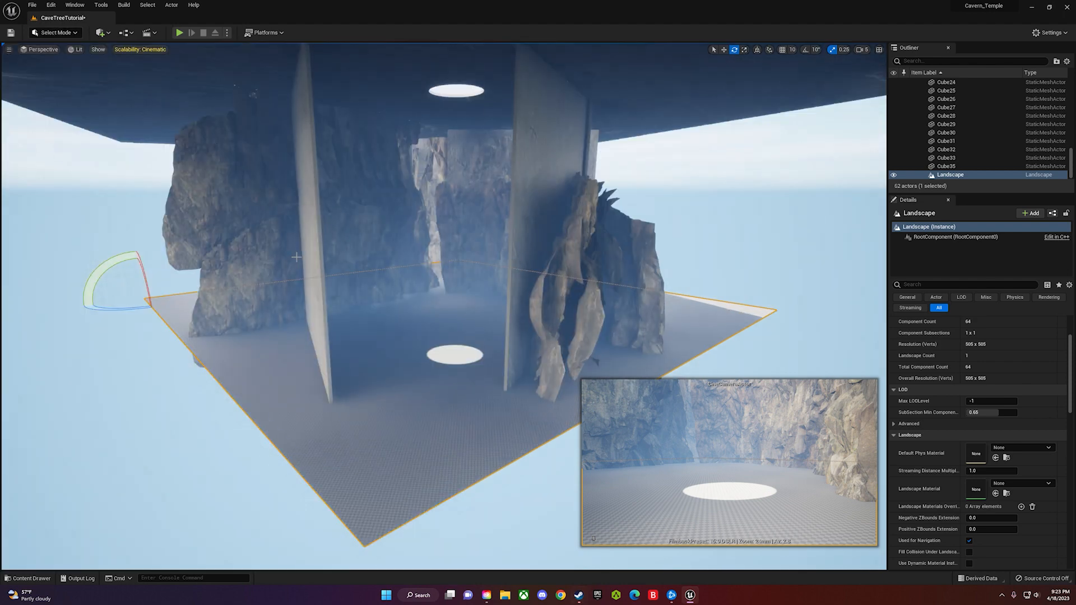
pyautogui.click(101, 33)
pyautogui.moveTo(124, 112)
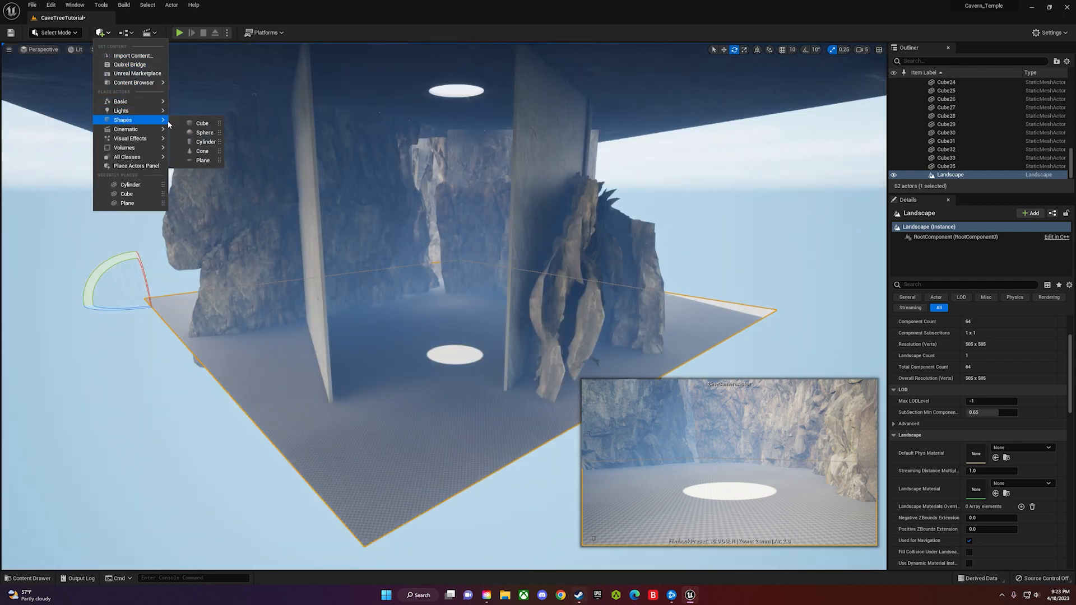
pyautogui.click(203, 160)
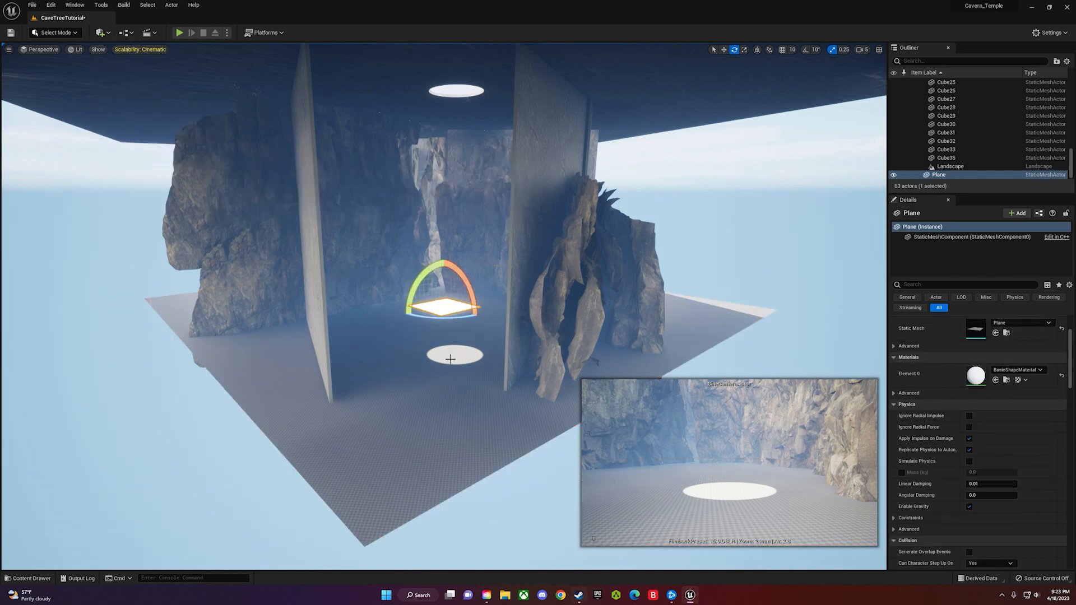
pyautogui.moveTo(488, 322); pyautogui.dragTo(443, 336, button='right')
pyautogui.moveTo(443, 344); pyautogui.dragTo(506, 290)
pyautogui.moveTo(459, 371)
pyautogui.mouseDown(button='right')
pyautogui.moveTo(488, 336)
pyautogui.moveTo(459, 372)
pyautogui.mouseUp(button='right')
# - Move the enlarged plane into the cave so it lies slightly above the landscape and spans the floor between the walls
pyautogui.press('e')
pyautogui.press('w')
pyautogui.moveTo(447, 367); pyautogui.dragTo(485, 560)
pyautogui.press('f')
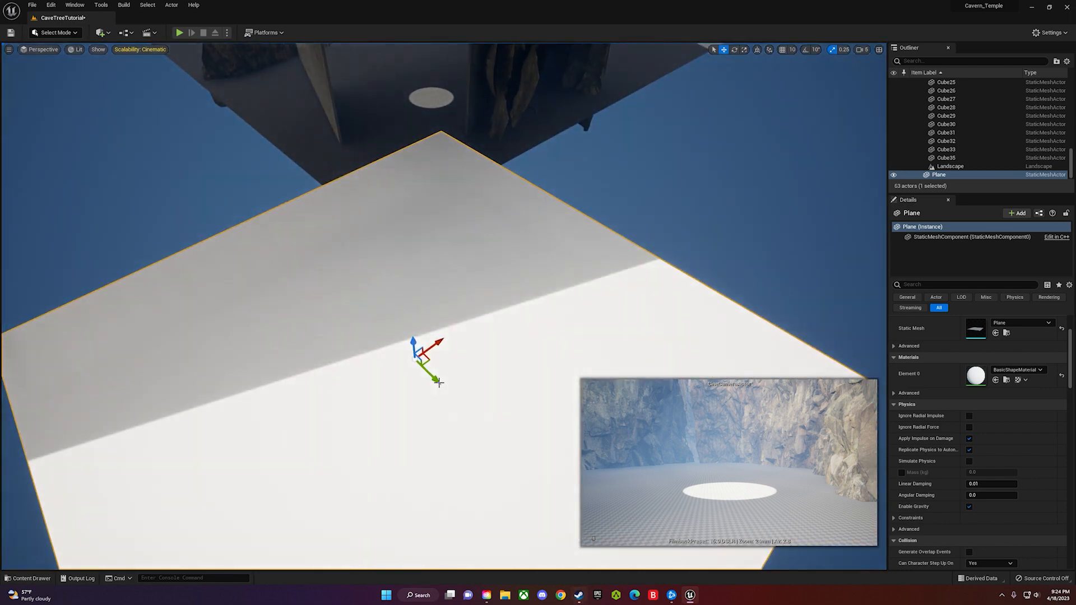
pyautogui.moveTo(425, 363); pyautogui.dragTo(437, 88)
pyautogui.moveTo(436, 88); pyautogui.dragTo(432, 3, button='right')
pyautogui.press('w')
pyautogui.press('q')
pyautogui.moveTo(520, 253); pyautogui.dragTo(519, 253, button='right')
pyautogui.press('w')
pyautogui.press('e')
pyautogui.moveTo(462, 249); pyautogui.dragTo(475, 285)
pyautogui.moveTo(440, 340); pyautogui.dragTo(470, 419, button='right')
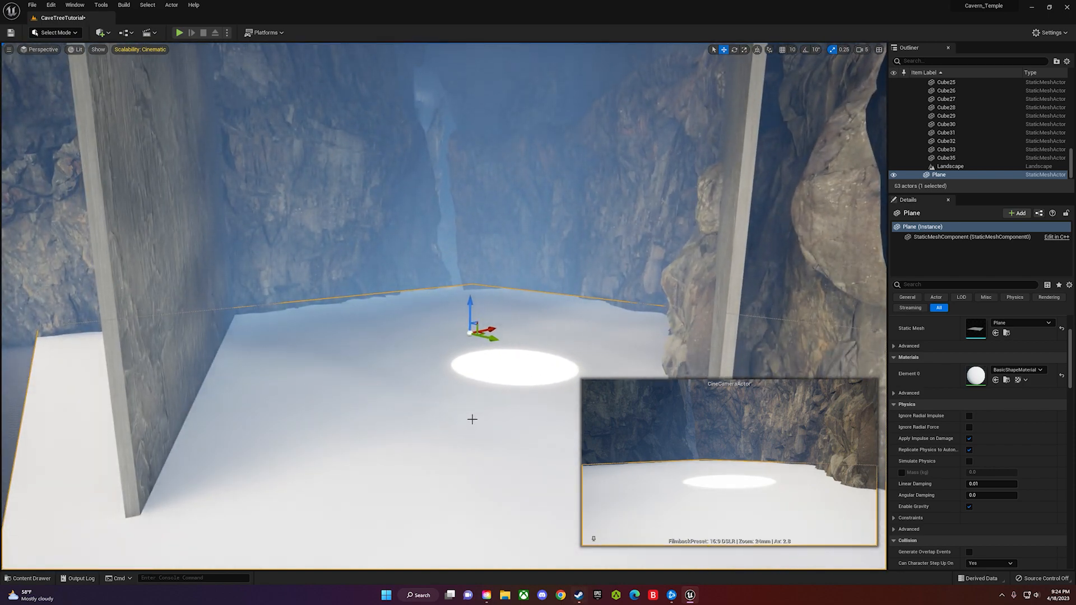
# - Apply the MI_Water_01 material from the RuralAustralia Water folder to the plane and check the water surface up close
pyautogui.hotkey('ctrl', 'space')
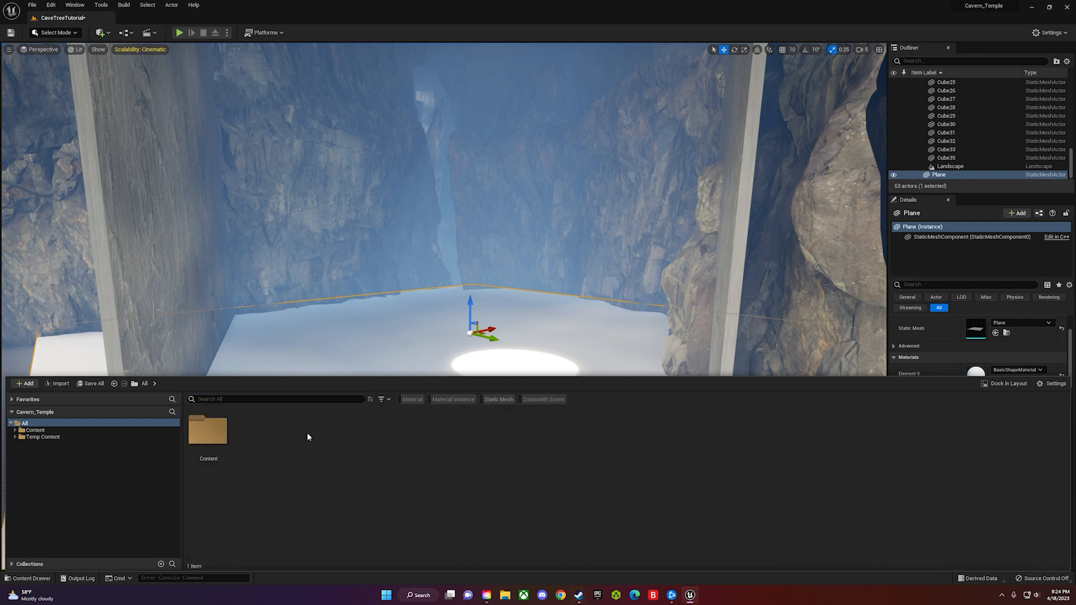
pyautogui.click(15, 431)
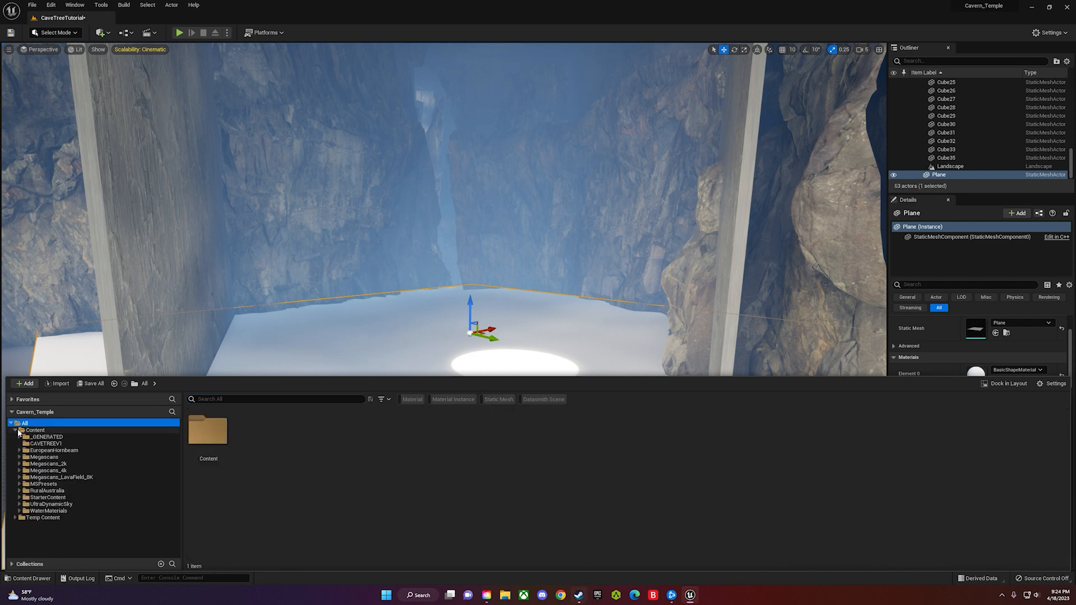
pyautogui.click(49, 491)
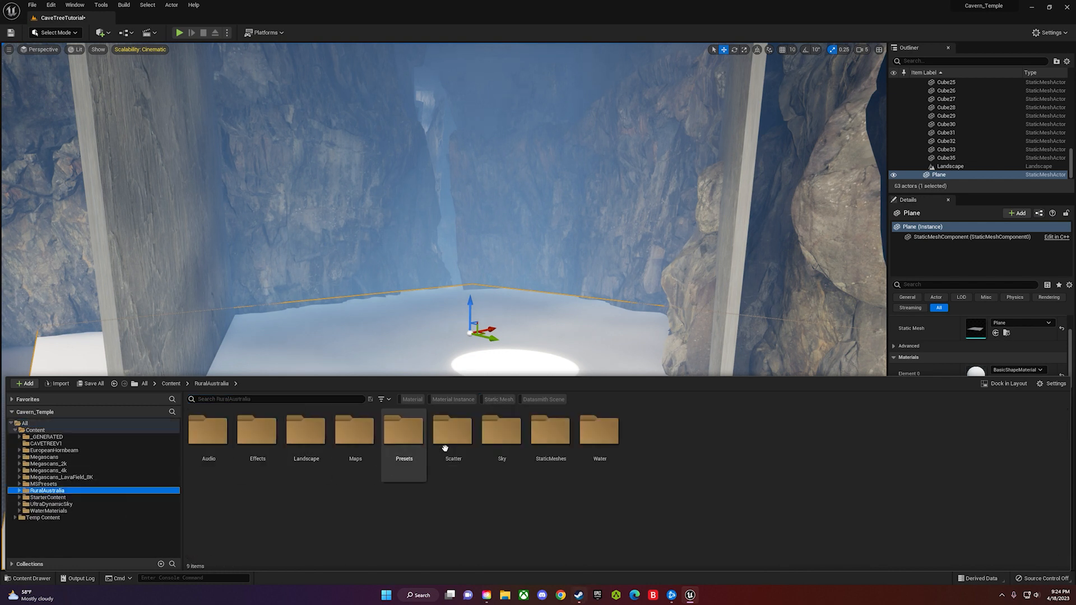
pyautogui.doubleClick(598, 440)
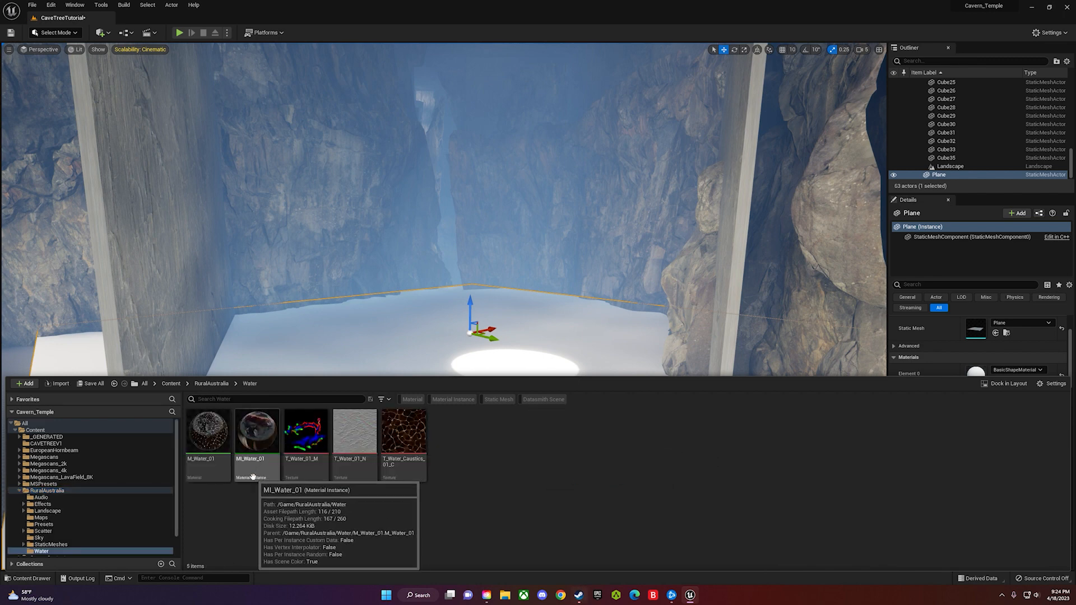
pyautogui.moveTo(261, 443); pyautogui.dragTo(425, 336)
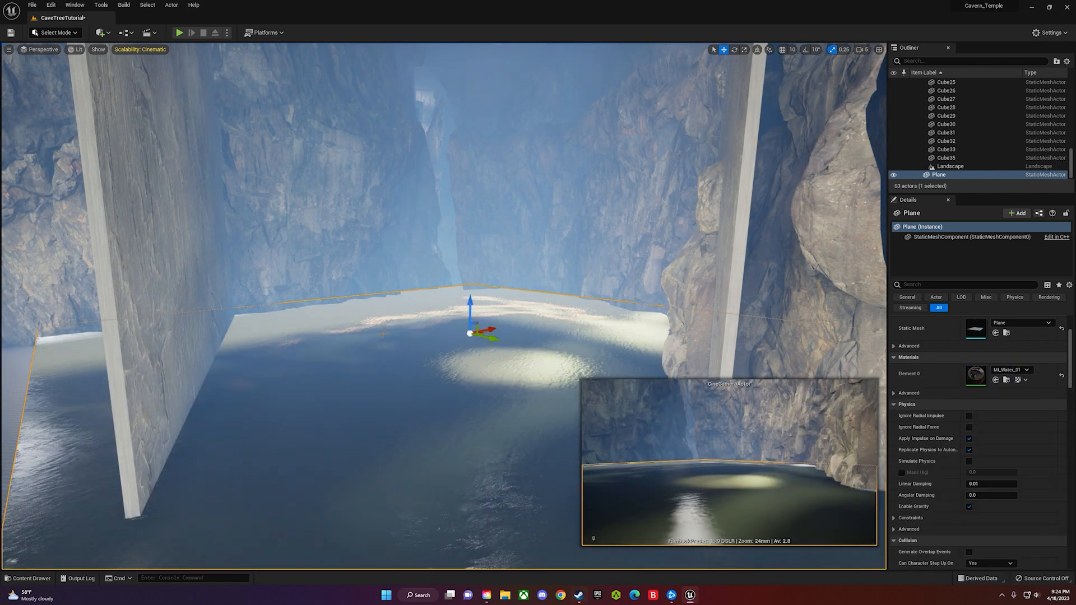
pyautogui.press('w')
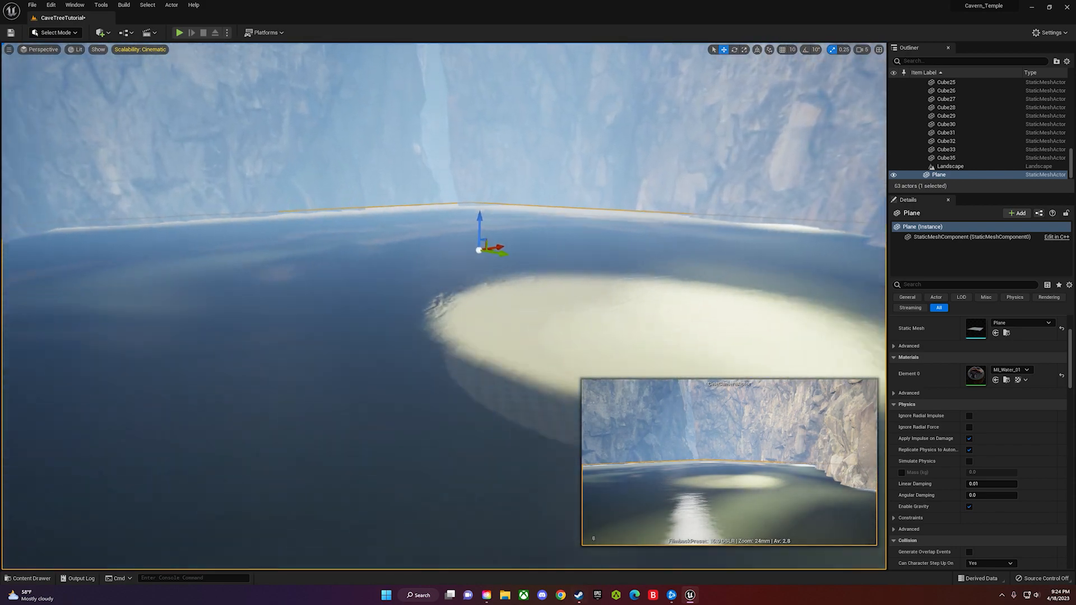
pyautogui.press('s')
pyautogui.press('w')
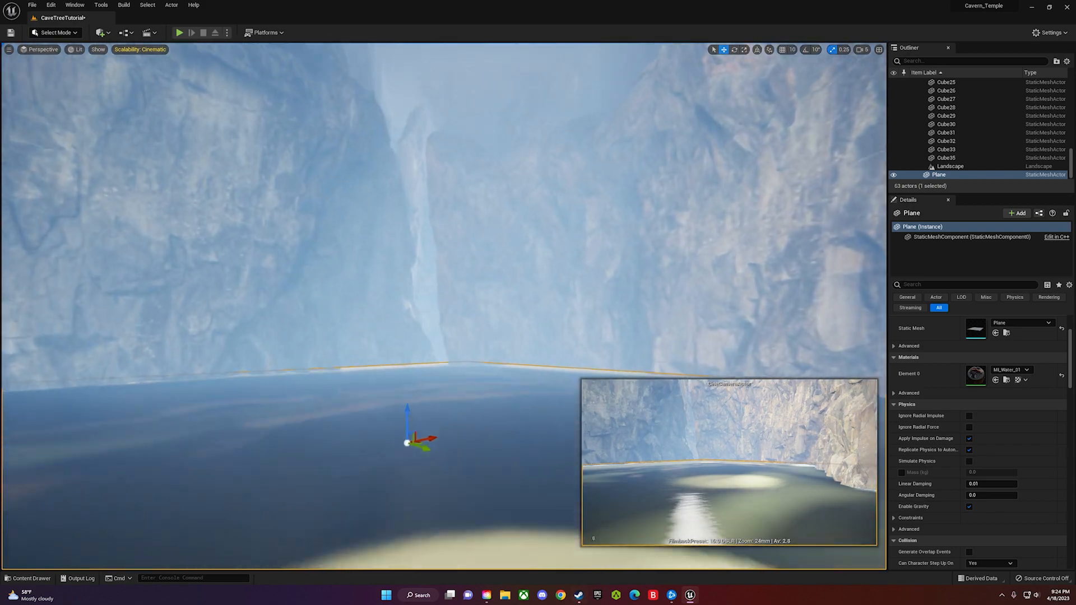
pyautogui.press('w')
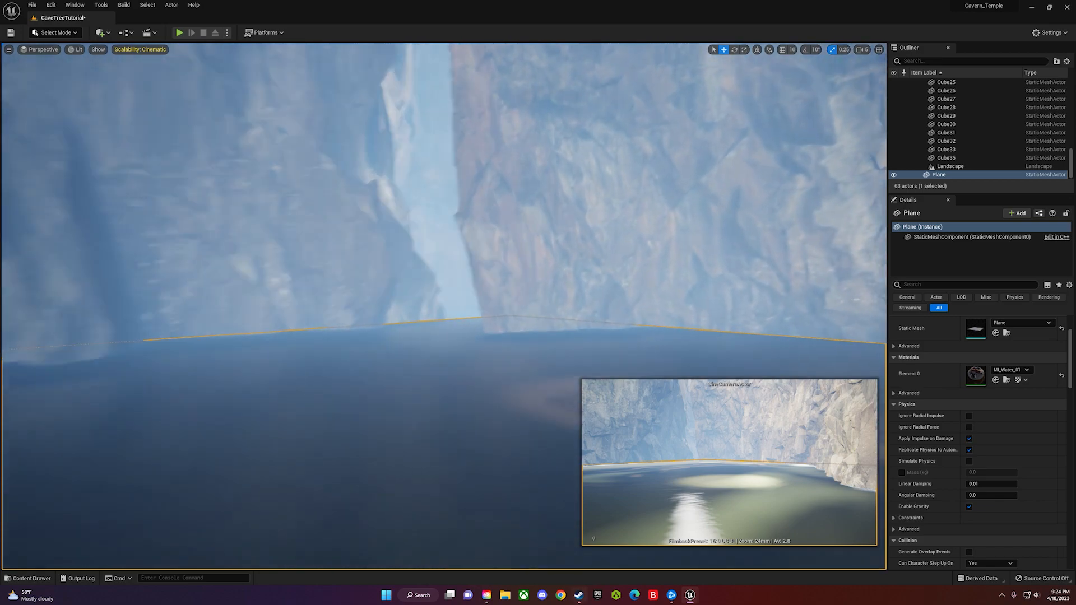
# - Check the water plane from inside and outside the cave, and select the landscape beneath it
pyautogui.press('w')
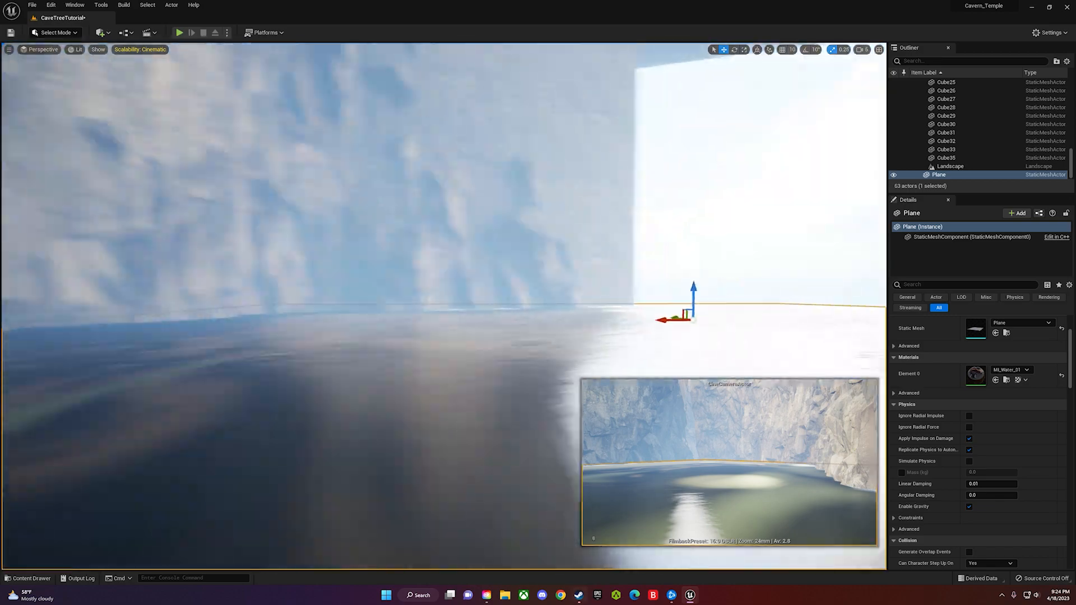
pyautogui.press('w')
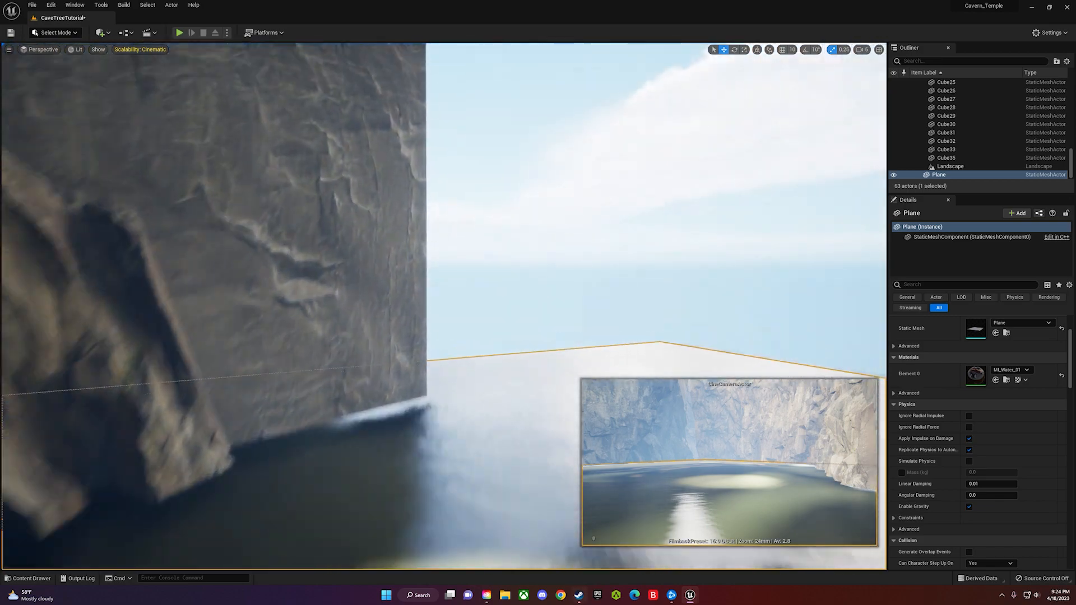
pyautogui.press('w')
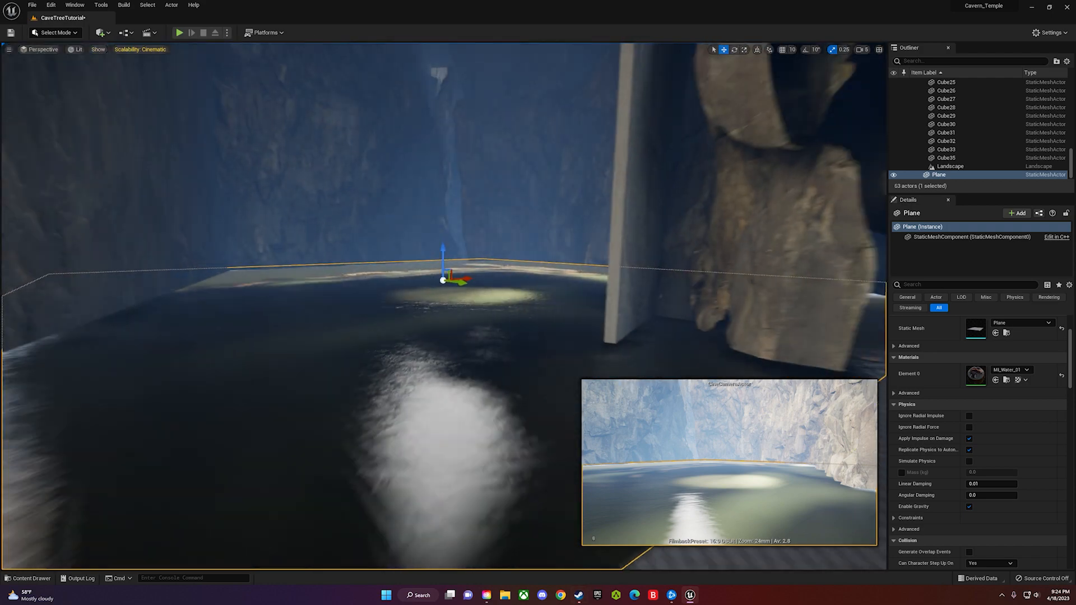
pyautogui.press('s')
pyautogui.press('s')
pyautogui.click(441, 376)
pyautogui.press('f')
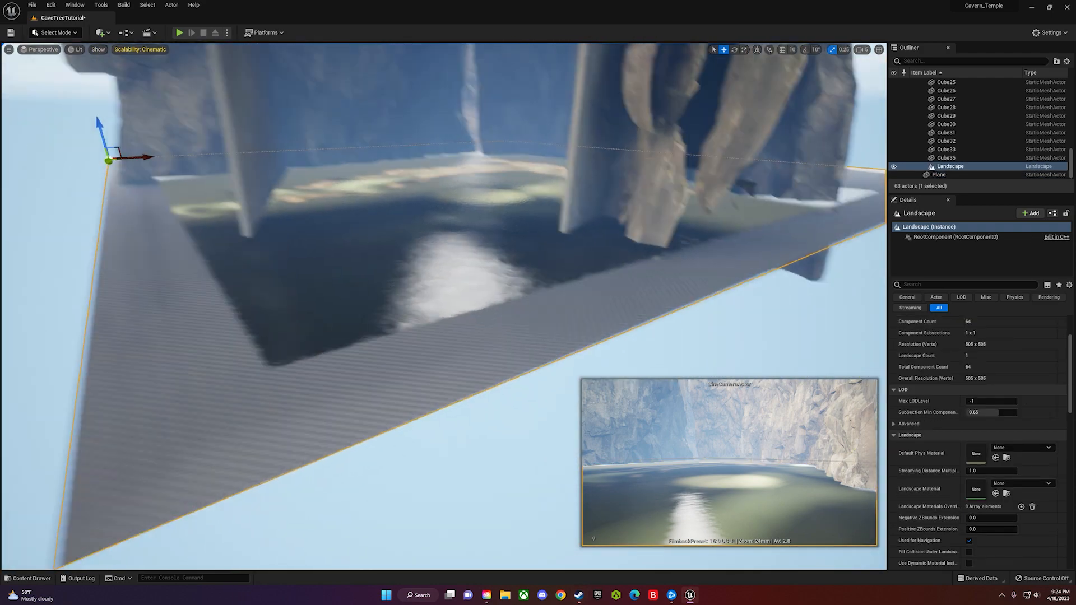
# - Create a new material named Floor in the project's main Content folder
pyautogui.hotkey('ctrl', 'space')
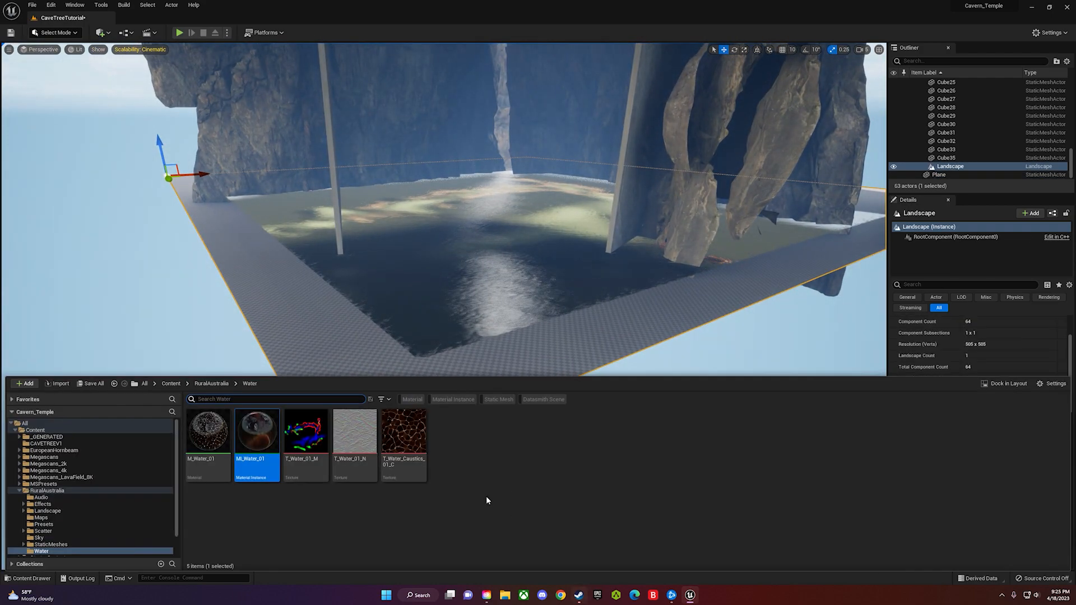
pyautogui.click(34, 431)
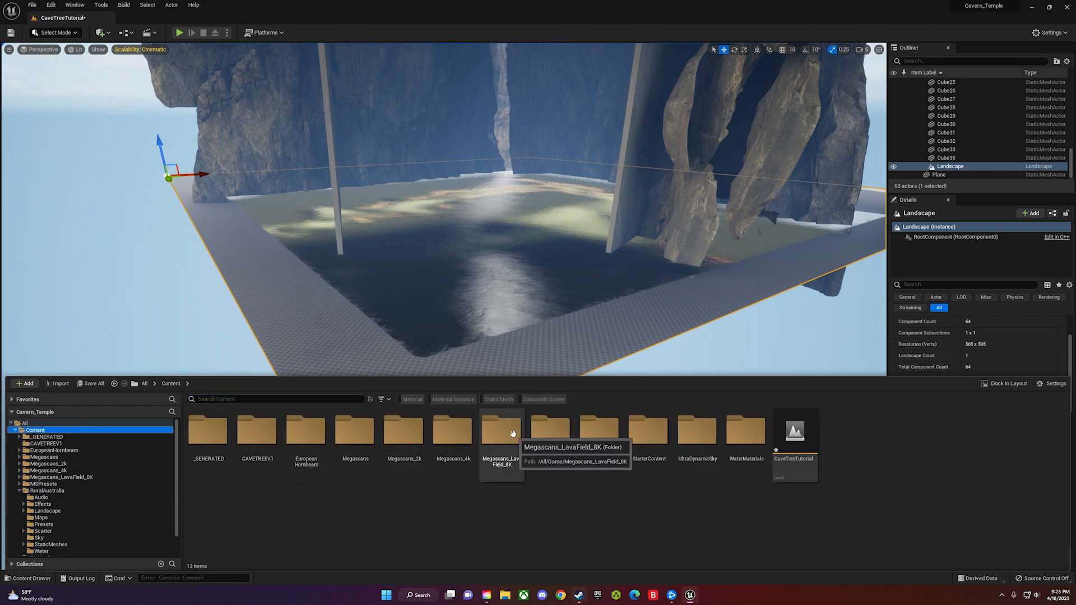
pyautogui.rightClick(881, 453)
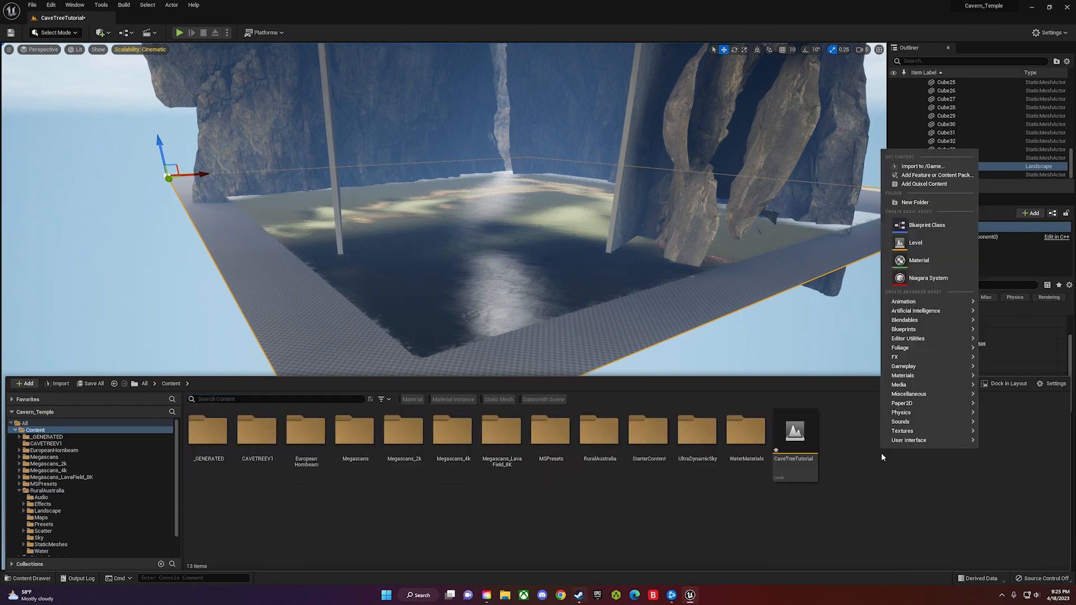
pyautogui.click(920, 262)
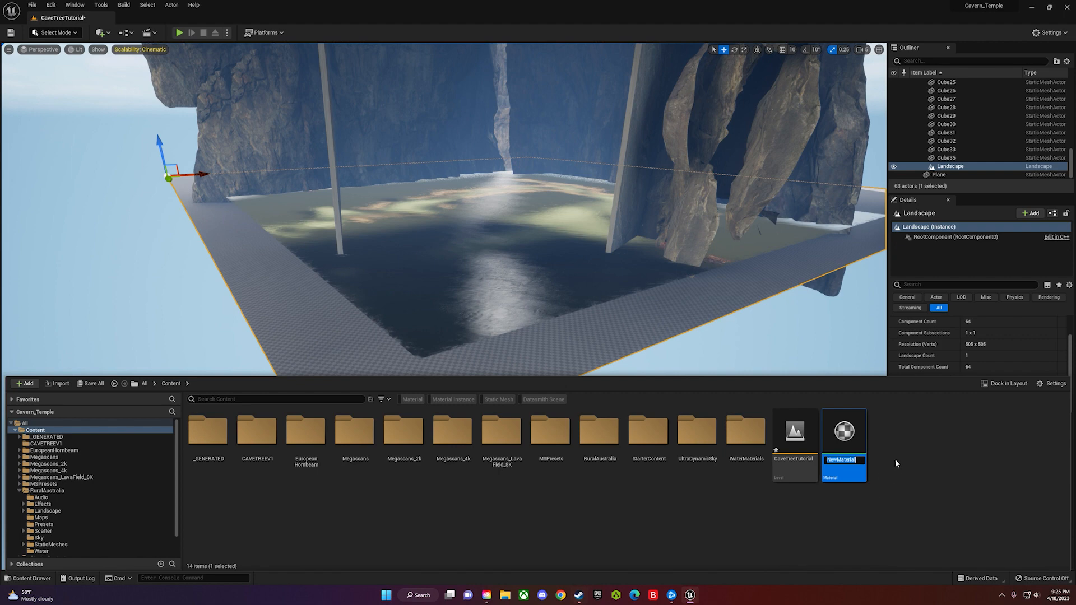
pyautogui.press('BackSpace')
pyautogui.write('Floor')
pyautogui.press('Return')
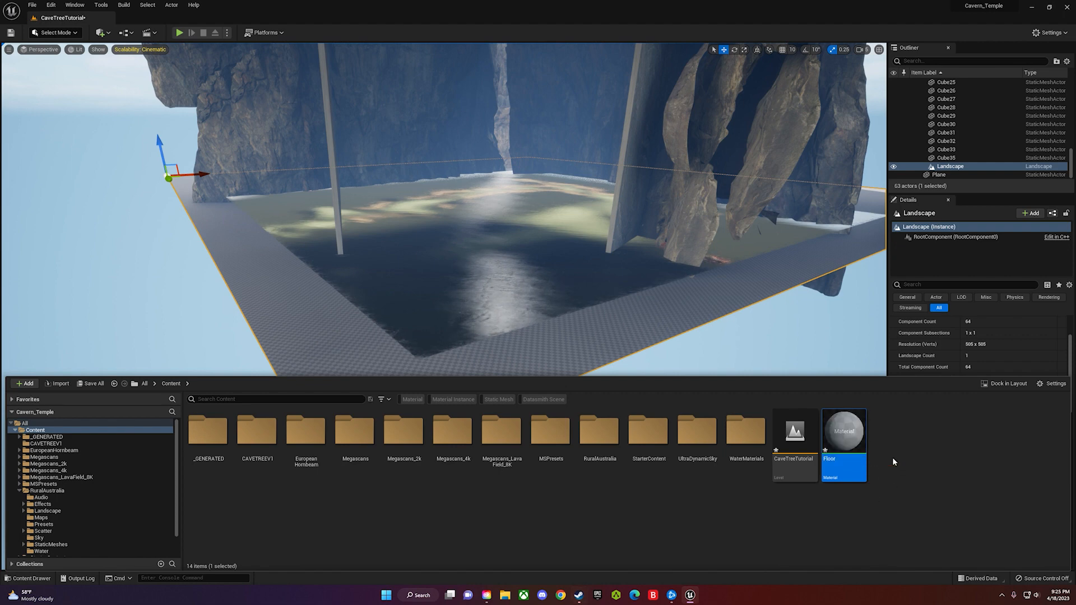
# - Open the Floor material for editing and add a Constant3Vector node wired to Base Color
pyautogui.doubleClick(839, 432)
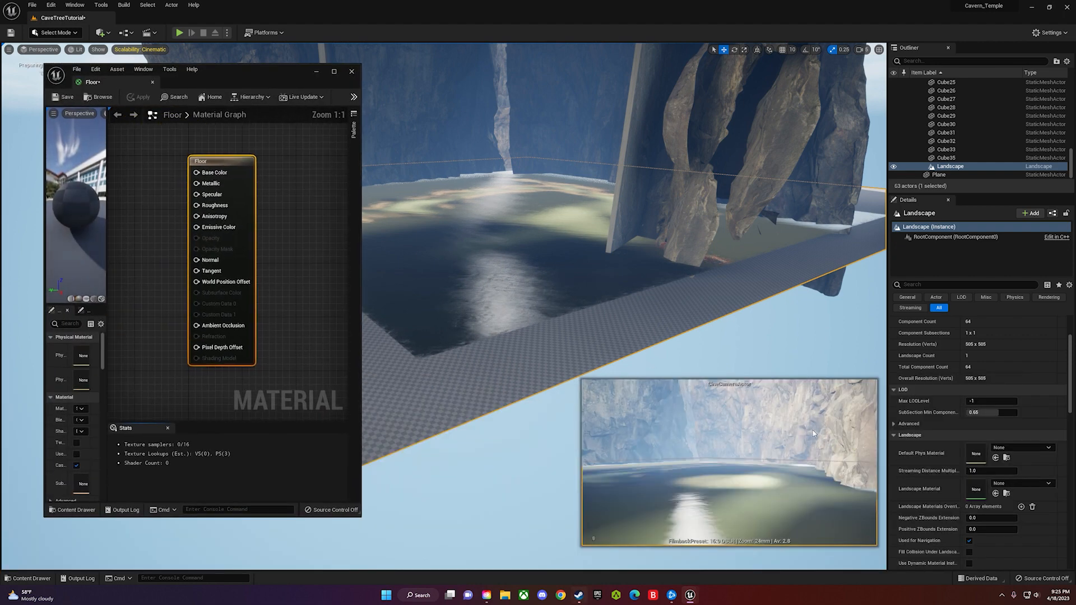
pyautogui.rightClick(185, 190)
pyautogui.write('cons')
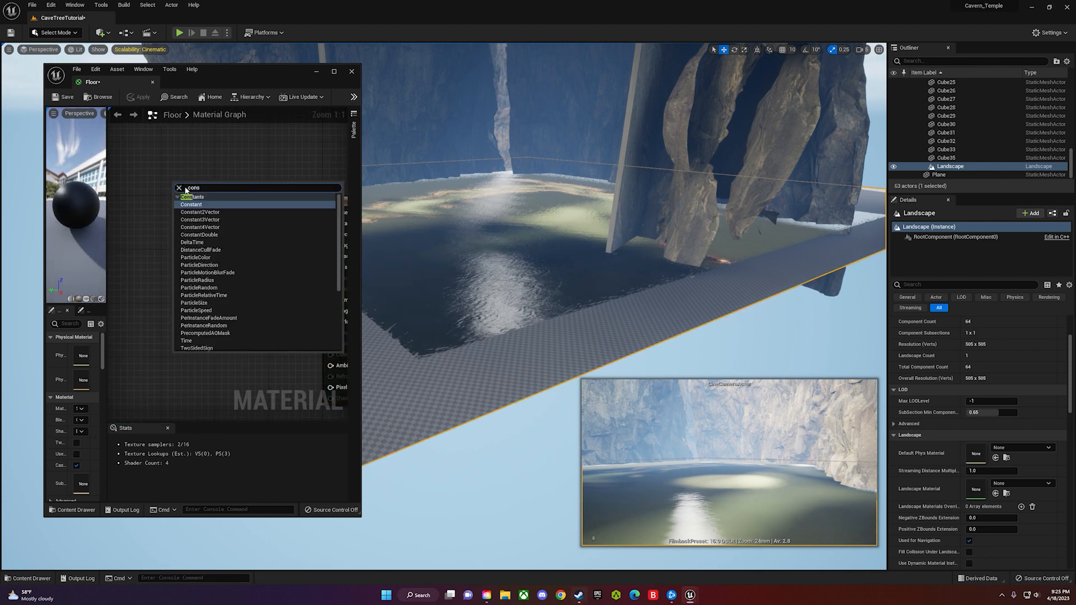
pyautogui.click(220, 220)
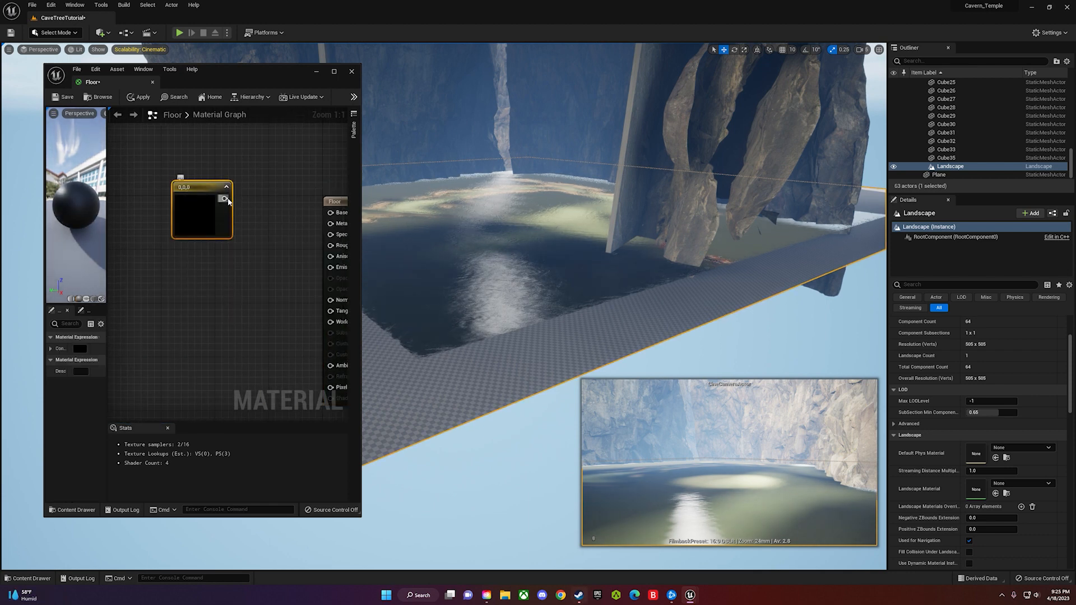
pyautogui.moveTo(210, 186); pyautogui.dragTo(181, 177, button='right')
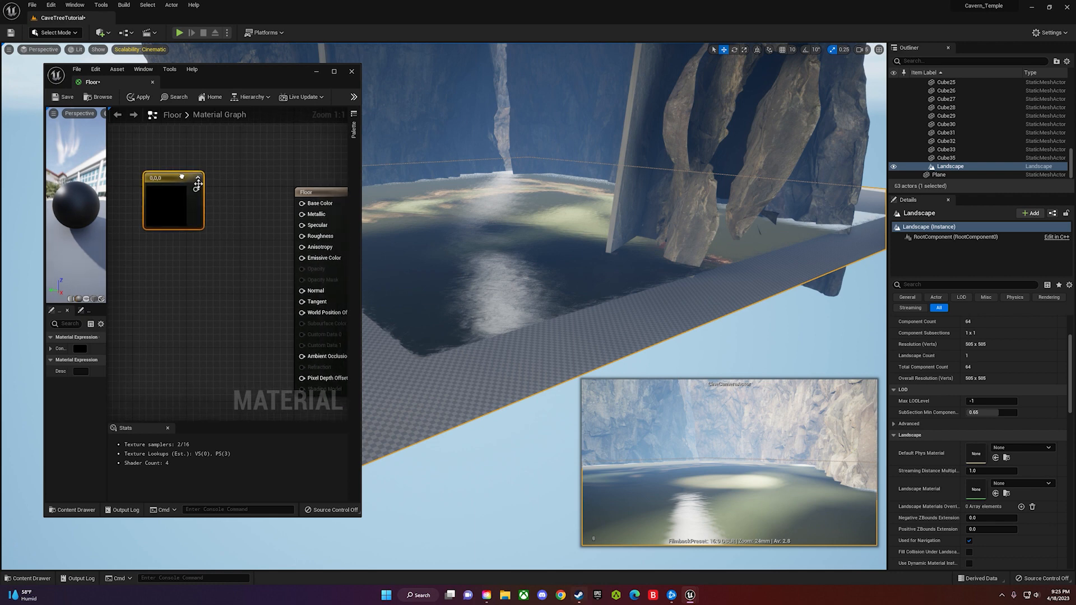
pyautogui.moveTo(296, 203); pyautogui.dragTo(306, 209)
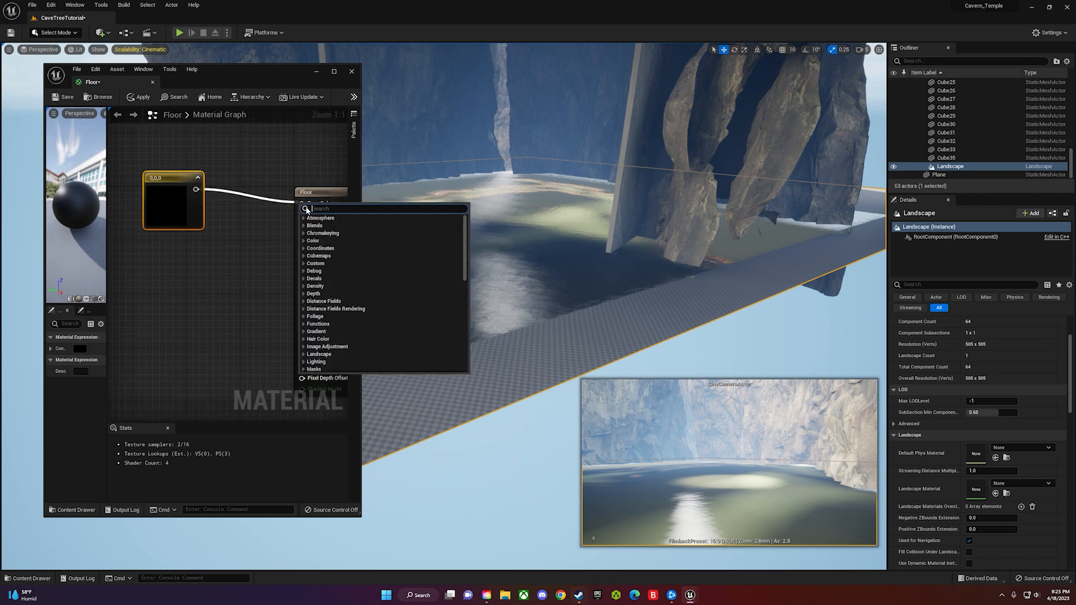
pyautogui.click(233, 263)
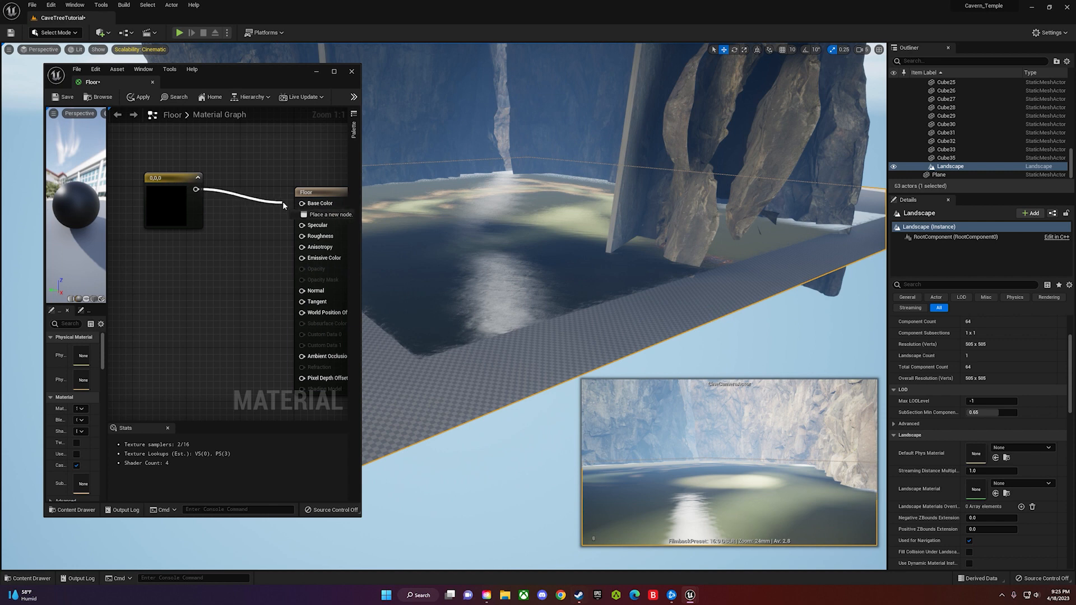
# - Set the Constant3Vector colour to a muted grey-green of about R 0.092, G 0.135, B 0.094
pyautogui.doubleClick(178, 213)
pyautogui.click(237, 292)
pyautogui.click(222, 295)
pyautogui.moveTo(301, 325); pyautogui.dragTo(301, 314)
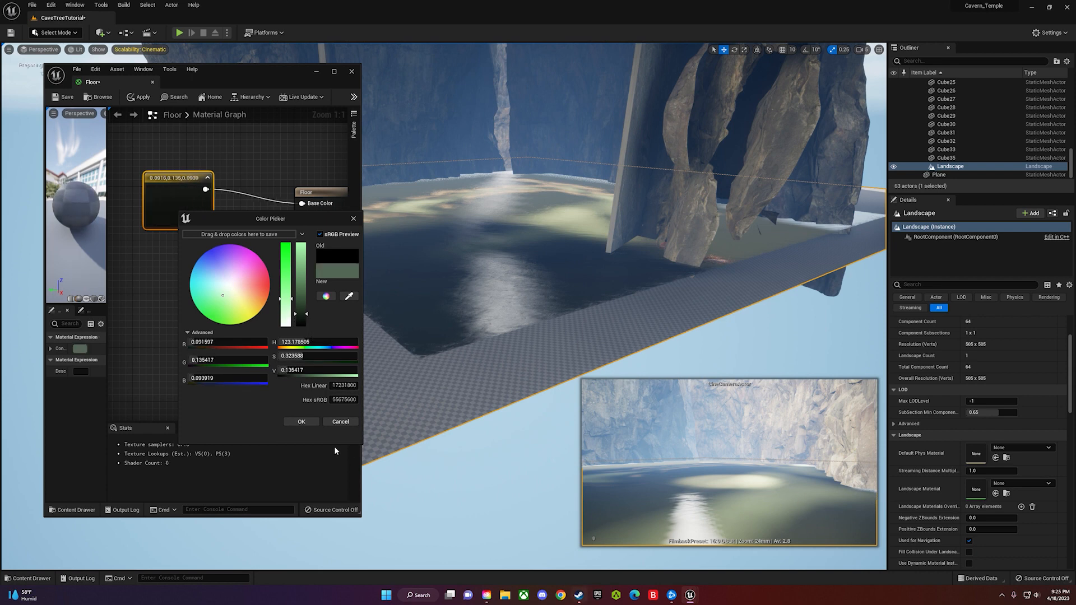
pyautogui.click(301, 422)
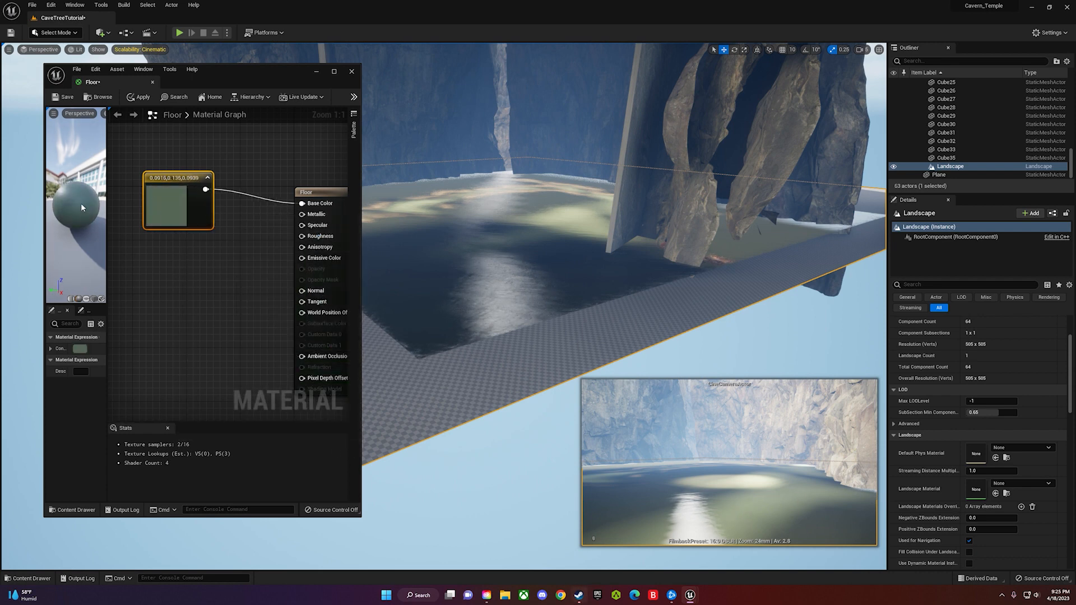
# - Add a scalar parameter node with a default value of 1 and connect it to Roughness
pyautogui.rightClick(174, 301)
pyautogui.click(170, 270)
pyautogui.click(166, 261)
pyautogui.moveTo(202, 286); pyautogui.dragTo(240, 284)
pyautogui.moveTo(299, 241); pyautogui.dragTo(302, 236)
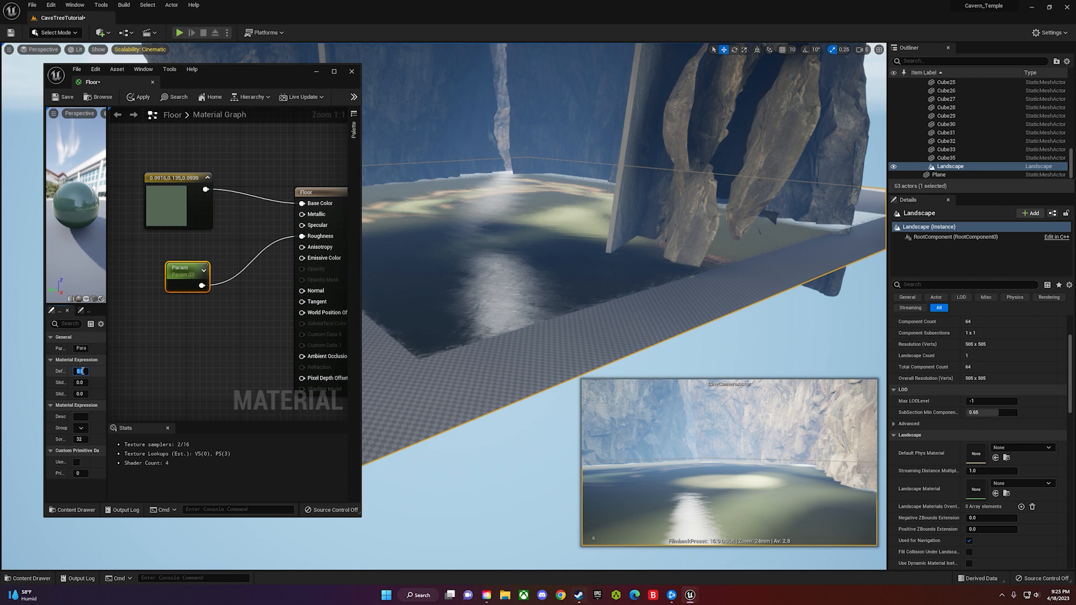
pyautogui.click(200, 376)
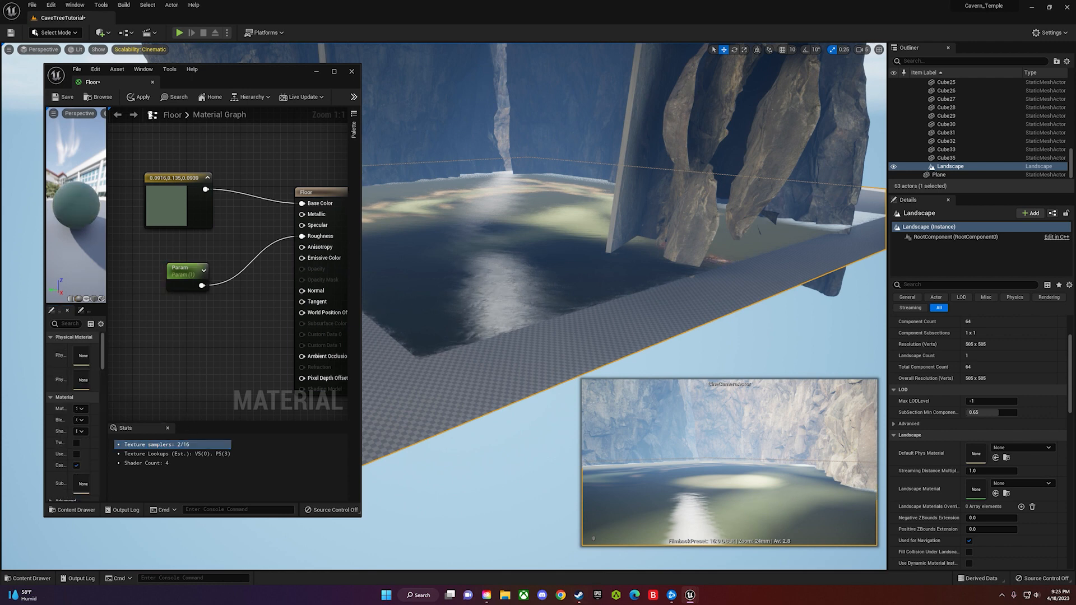
# - Apply and save the changes to the Floor material and close its editor
pyautogui.click(142, 99)
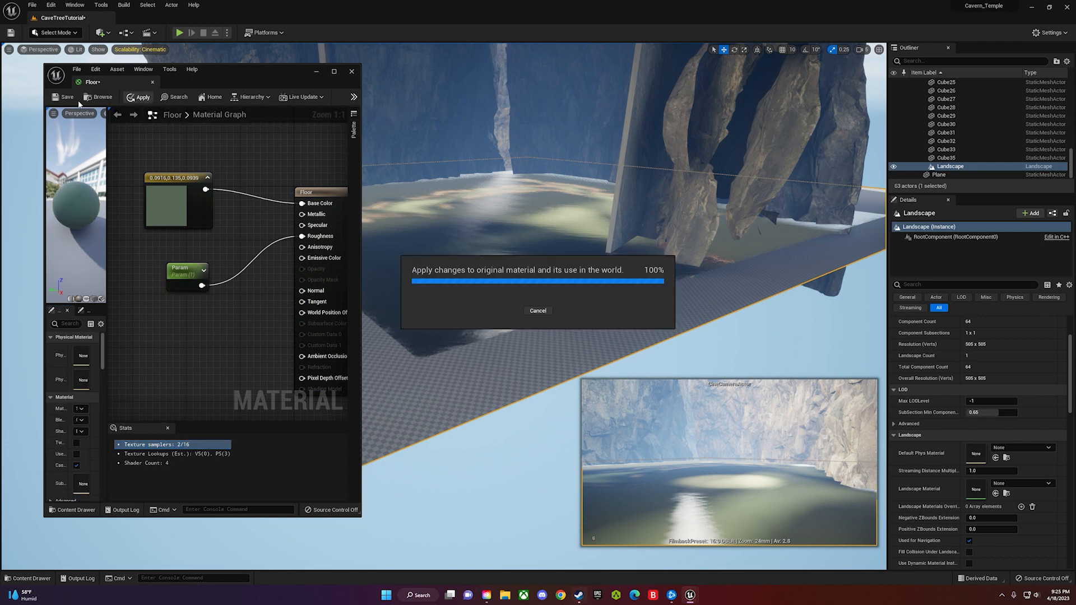
pyautogui.click(68, 99)
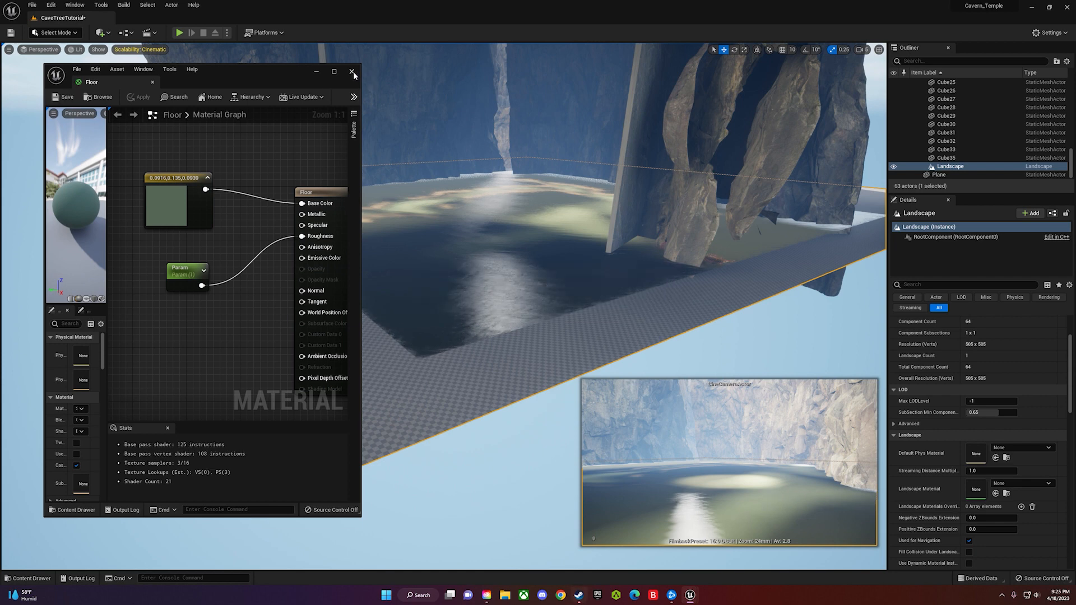
pyautogui.click(352, 72)
# - Assign the Floor material as the landscape's Landscape Material and clear the selection
pyautogui.hotkey('ctrl', 'space')
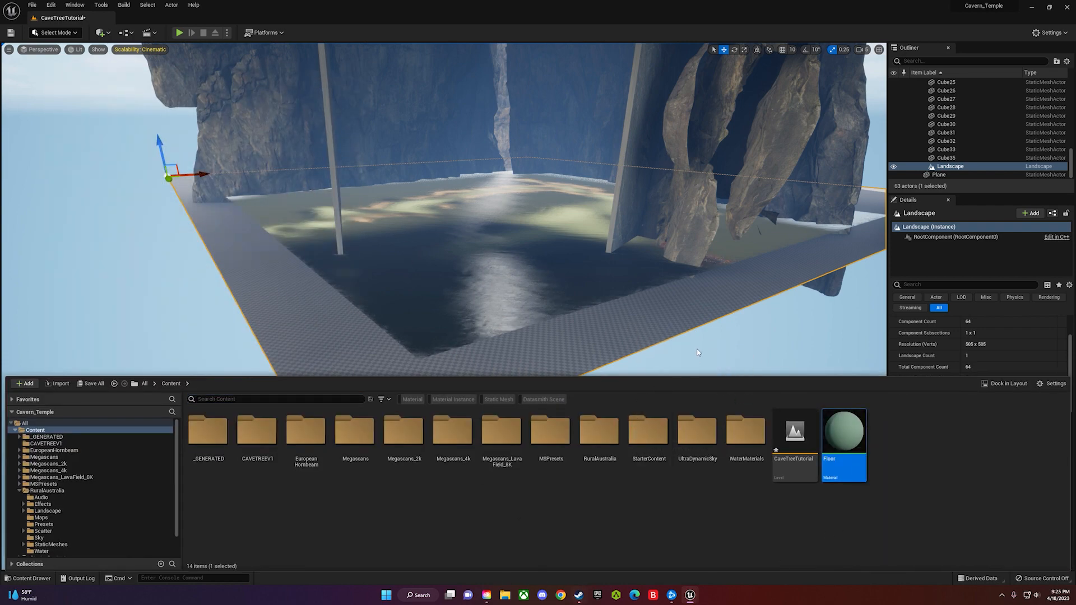
pyautogui.hotkey('ctrl', 'space')
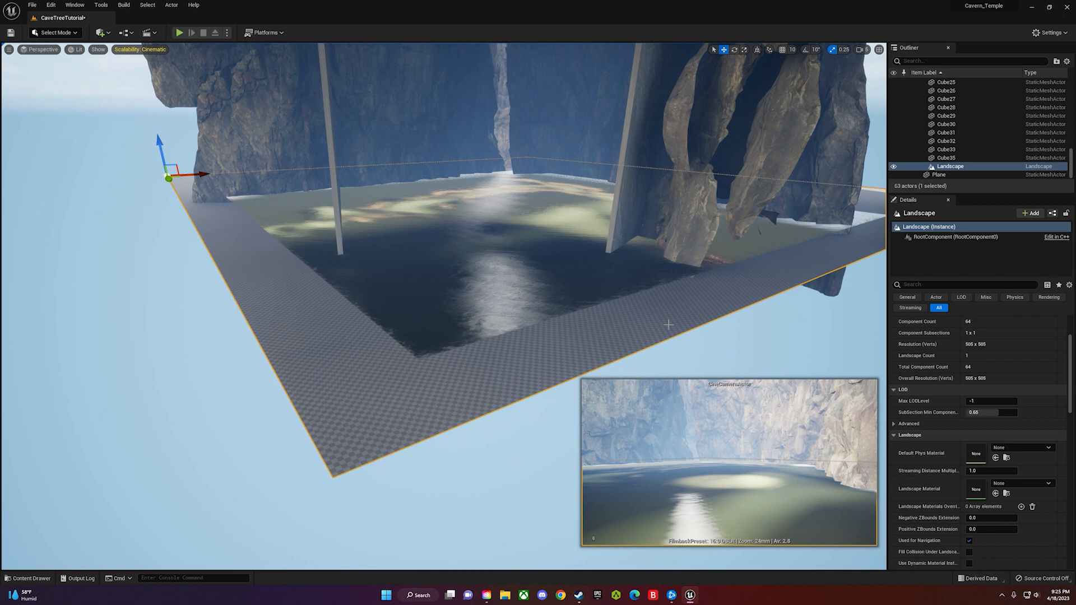
pyautogui.hotkey('ctrl', 'space')
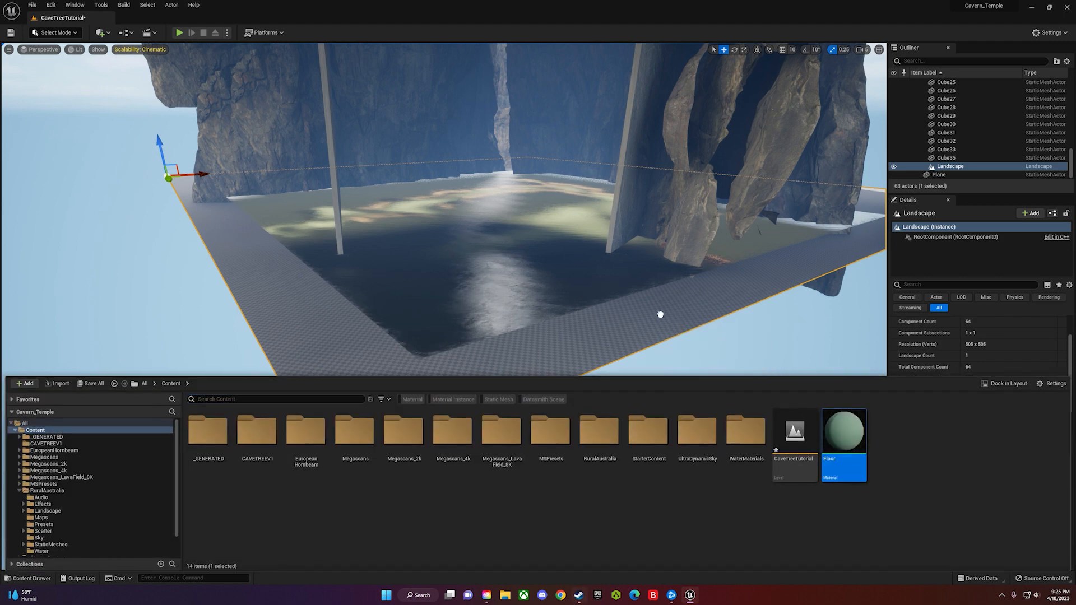
pyautogui.hotkey('ctrl', 'space')
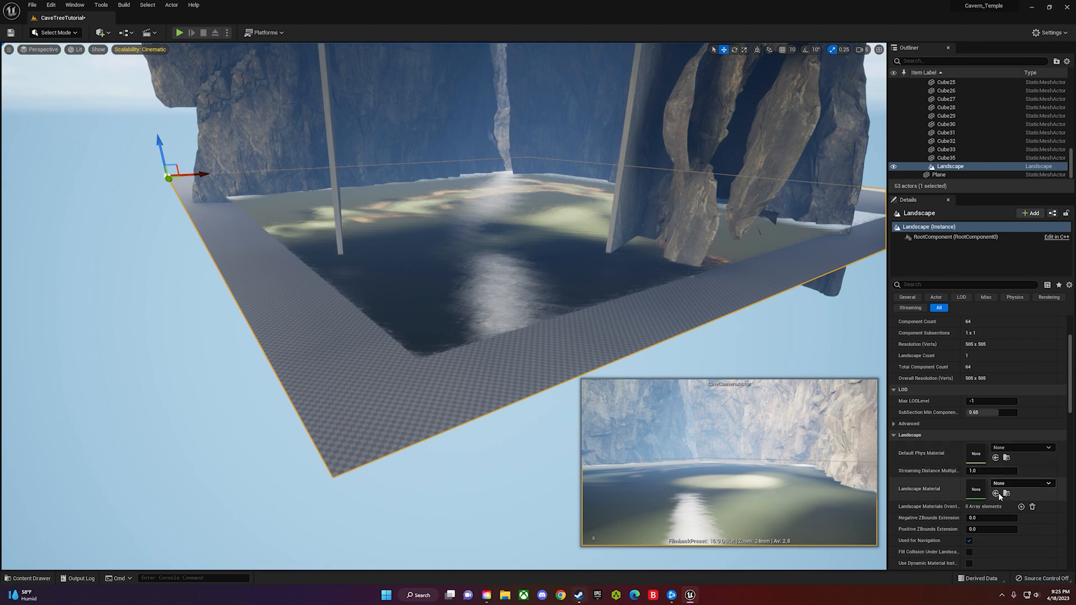
pyautogui.click(995, 493)
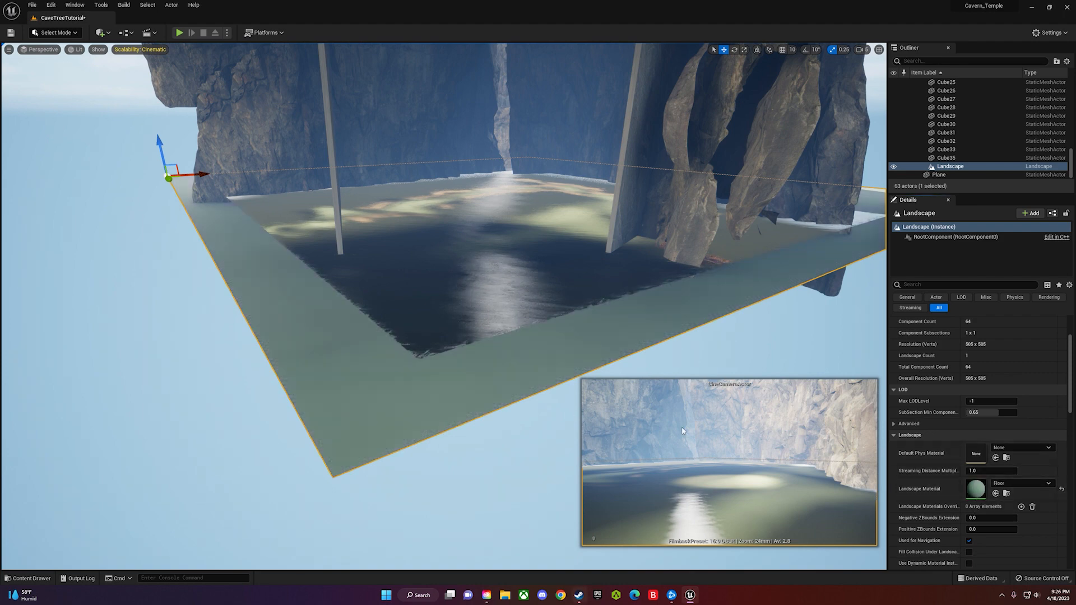
pyautogui.hotkey('ctrl', 'space')
pyautogui.hotkey('ctrl', 'space')
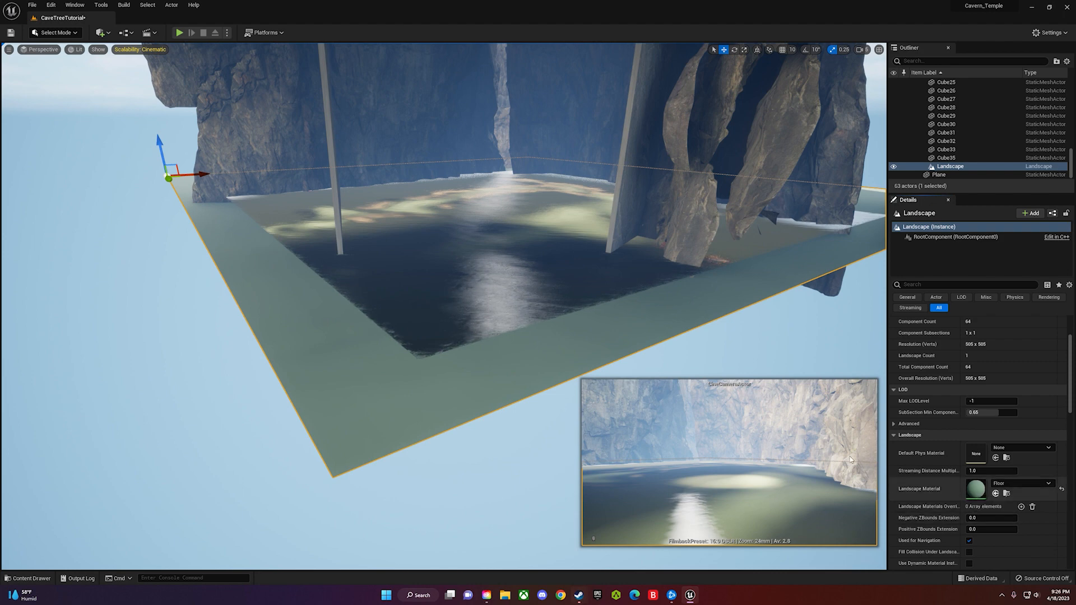
pyautogui.press('Escape')
# - Examine the water surface and the recoloured floor from inside the cave, around the pool of sunlight
pyautogui.moveTo(448, 302); pyautogui.dragTo(473, 275, button='right')
pyautogui.press('w')
pyautogui.press('e')
pyautogui.press('w')
pyautogui.press('e')
pyautogui.moveTo(507, 421); pyautogui.dragTo(507, 469, button='right')
pyautogui.press('s')
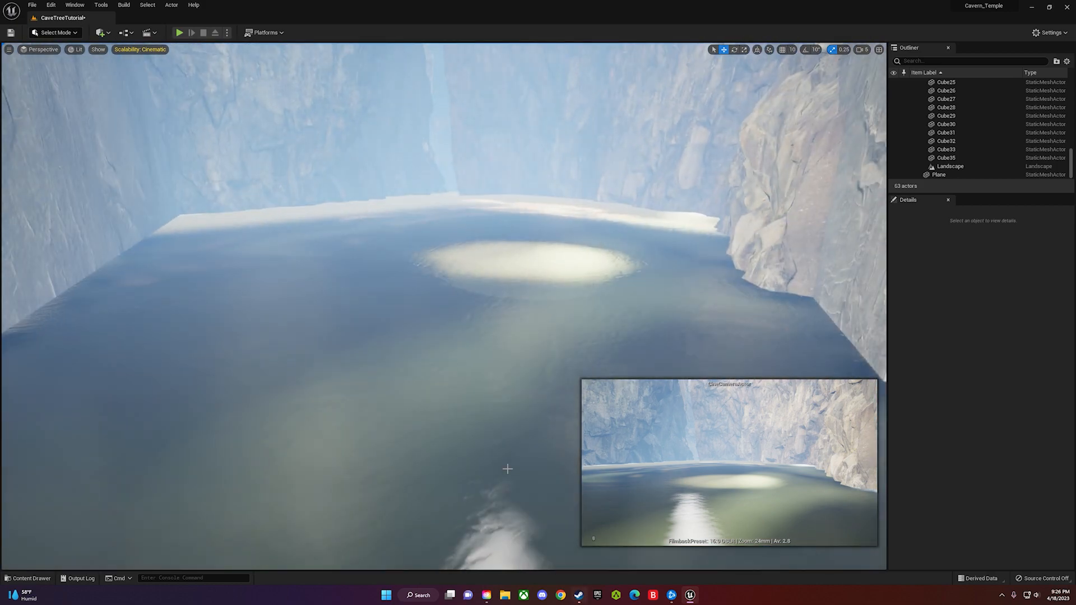
pyautogui.press('s')
pyautogui.moveTo(505, 364); pyautogui.dragTo(524, 334, button='right')
pyautogui.press('w')
pyautogui.press('s')
pyautogui.press('w')
pyautogui.press('d')
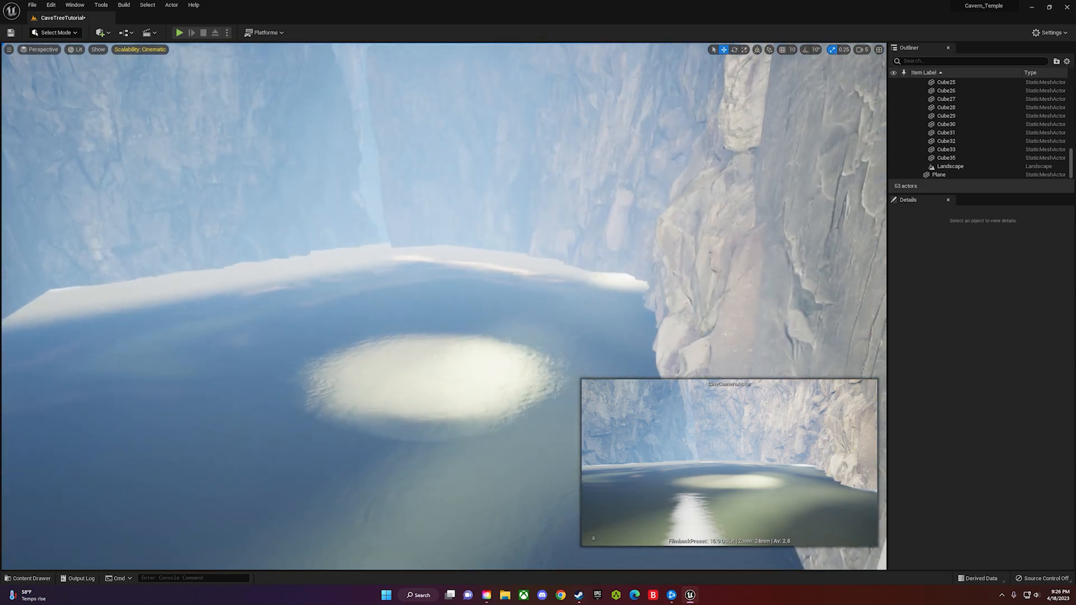
# - Filter the project content to static meshes and browse down to the yellow-green moss meshes
pyautogui.hotkey('ctrl', 'space')
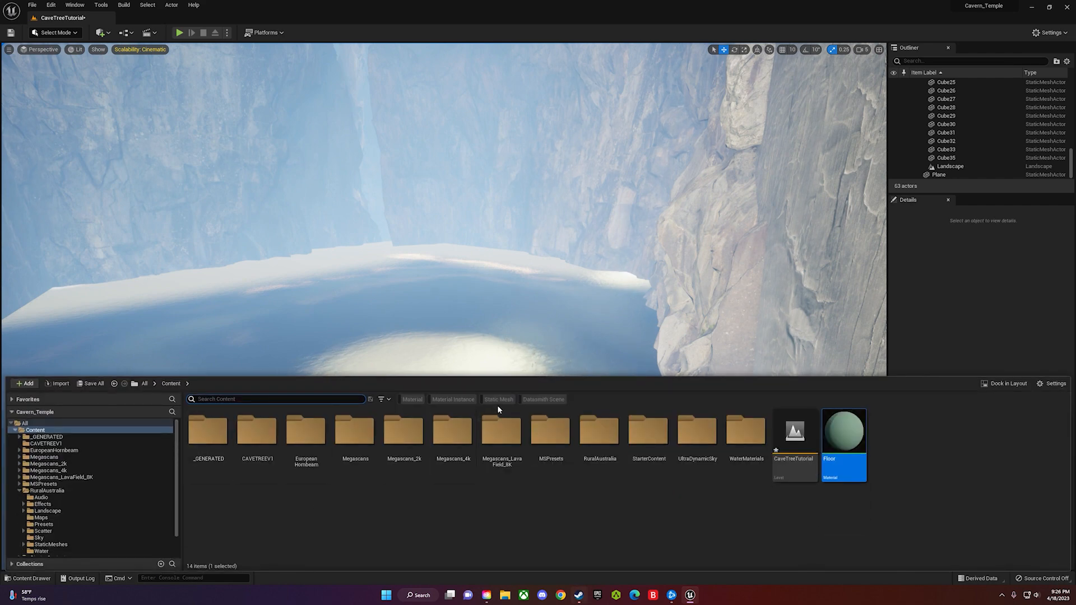
pyautogui.click(498, 400)
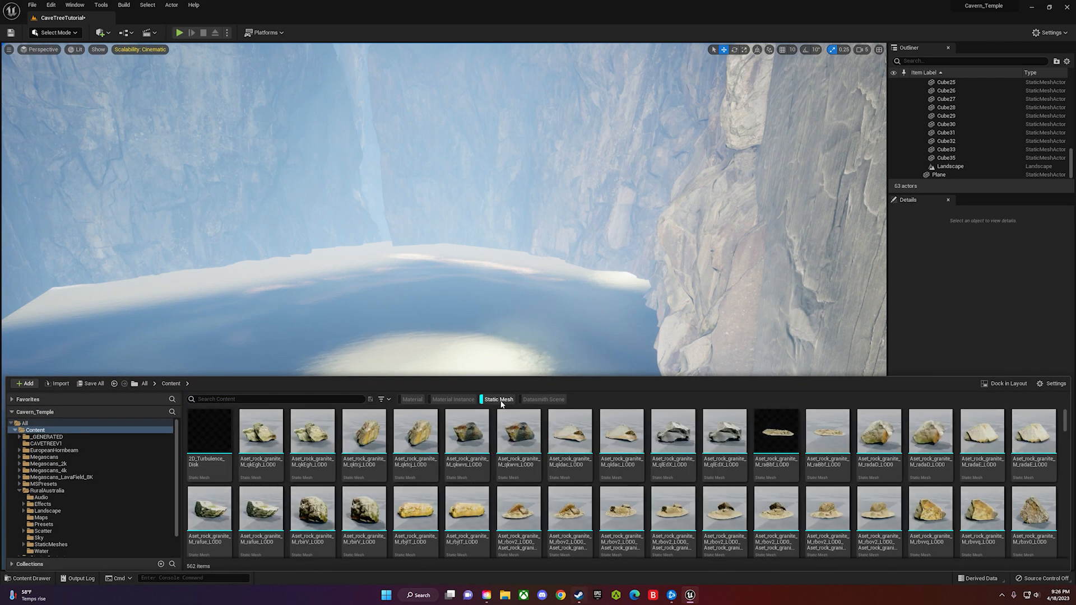
pyautogui.scroll(-5, 453, 453)
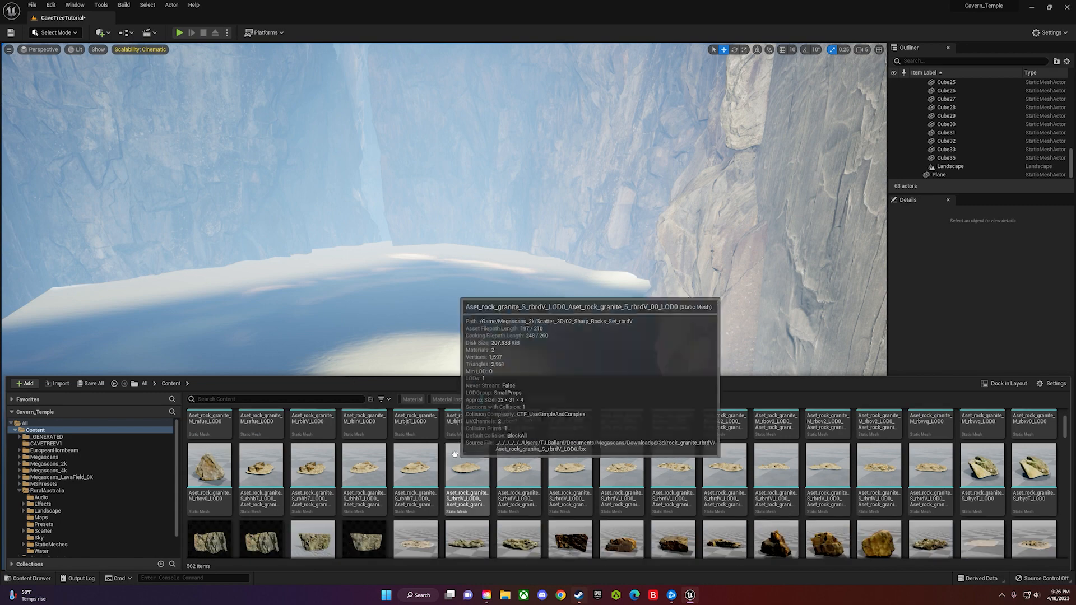
pyautogui.scroll(-1, 465, 465)
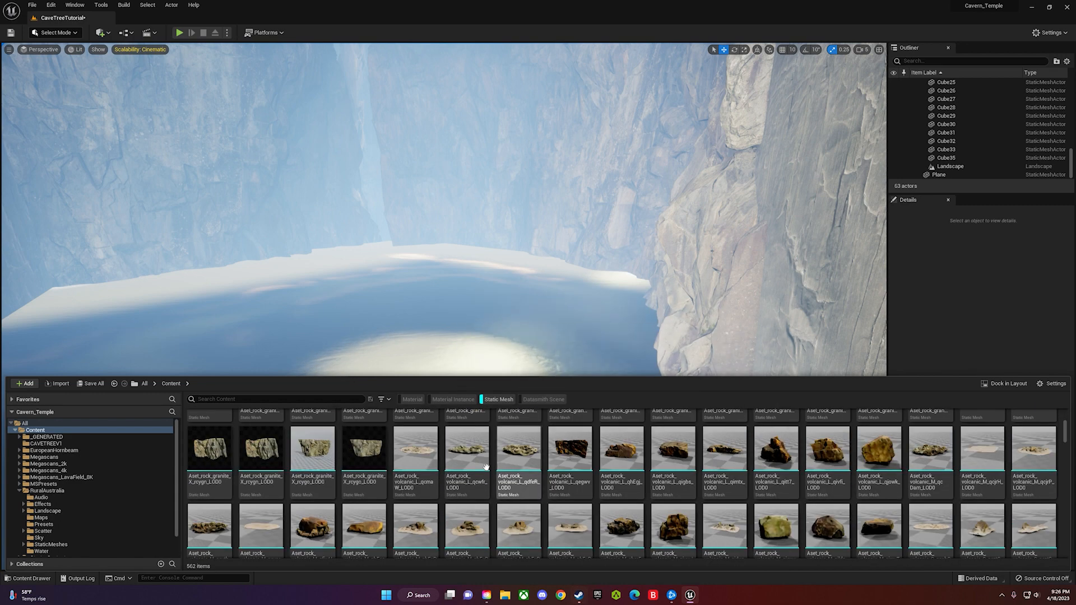
pyautogui.scroll(-6, 482, 465)
pyautogui.scroll(-8, 476, 464)
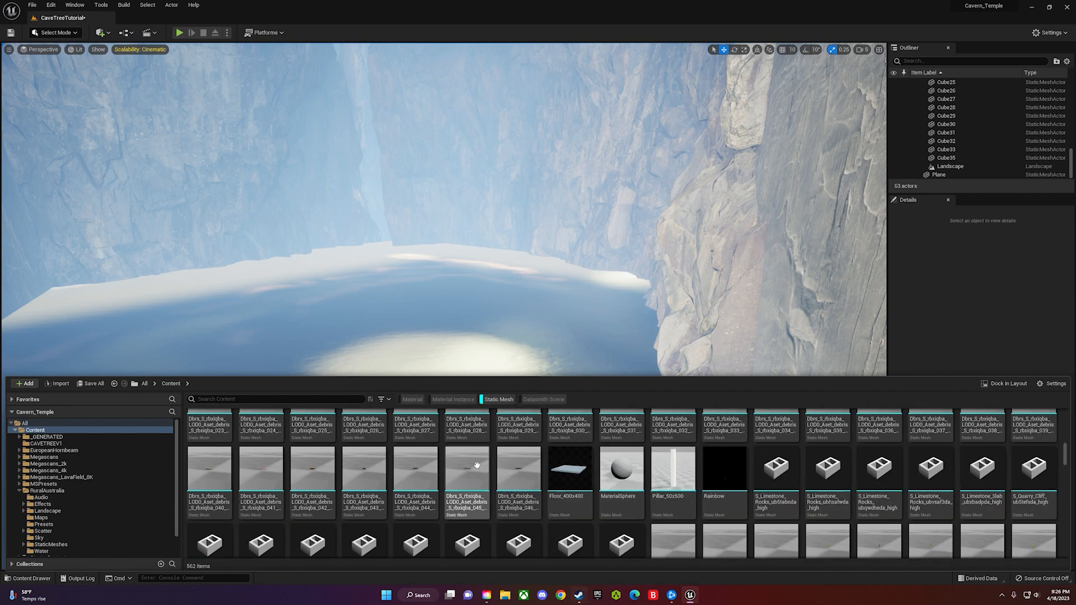
pyautogui.scroll(-8, 476, 465)
pyautogui.scroll(-8, 476, 465)
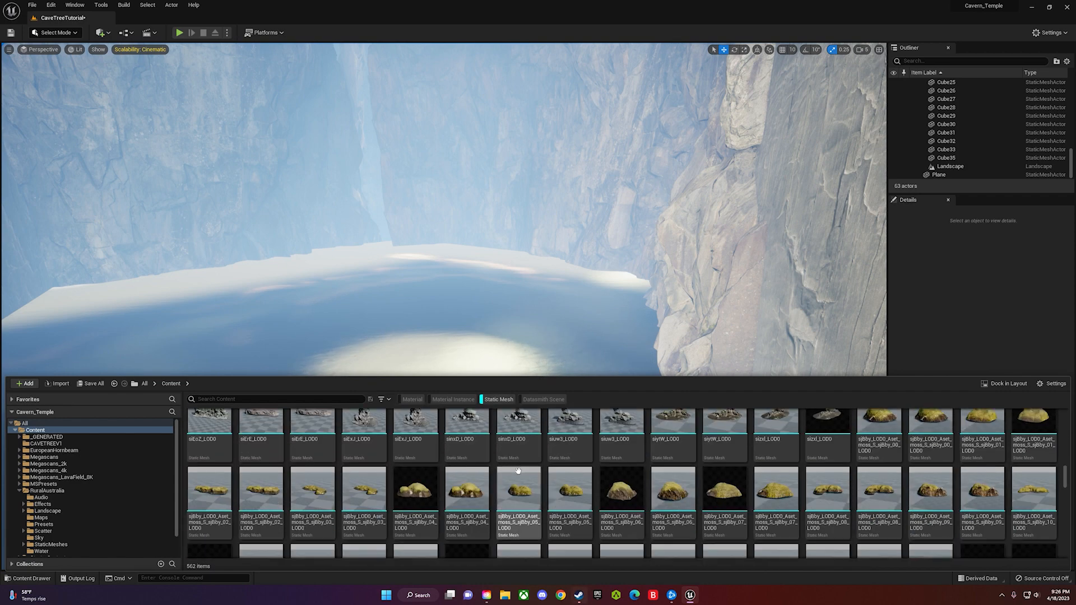
# - Place the static mesh sjBby_LOD0_Aset_moss_S_sjBby_04_LOD0 in the middle of the sunlit circle on the water
pyautogui.moveTo(486, 488); pyautogui.dragTo(464, 487)
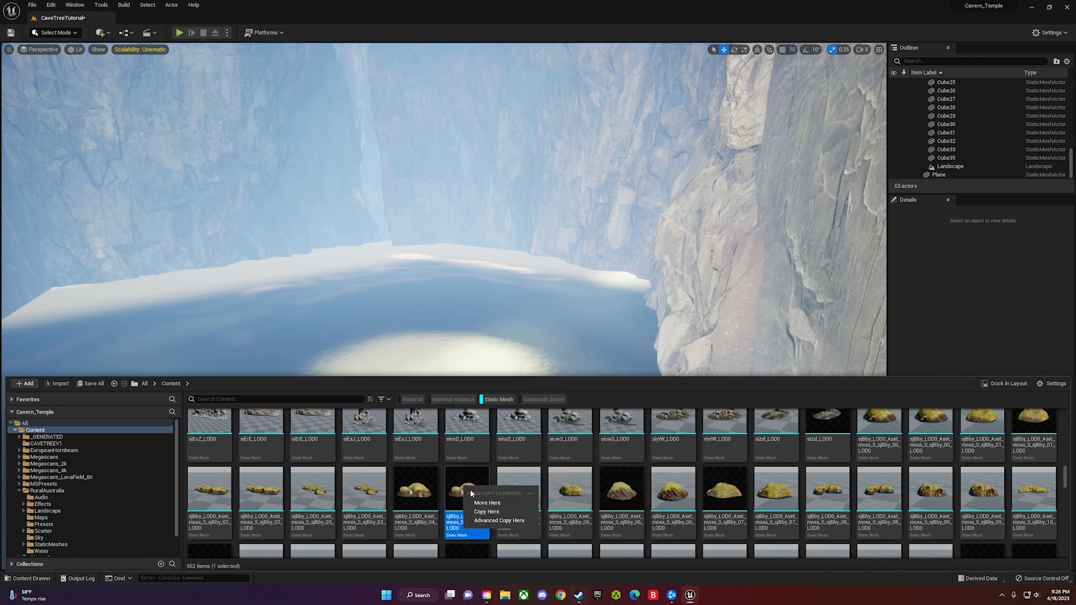
pyautogui.click(437, 504)
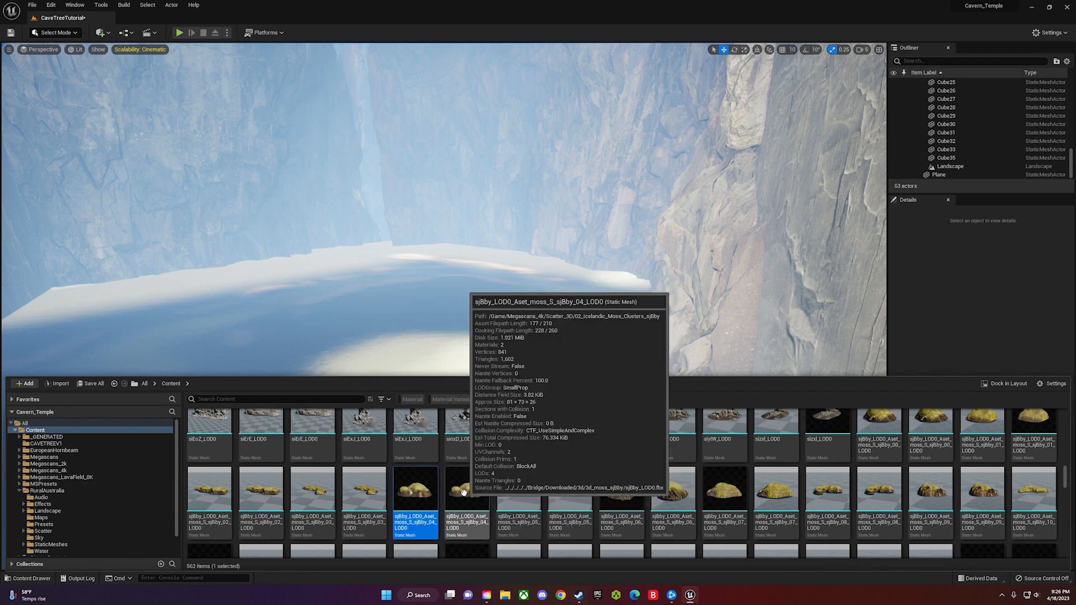
pyautogui.moveTo(448, 498); pyautogui.dragTo(439, 374)
pyautogui.moveTo(438, 374); pyautogui.dragTo(465, 399, button='right')
pyautogui.press('w')
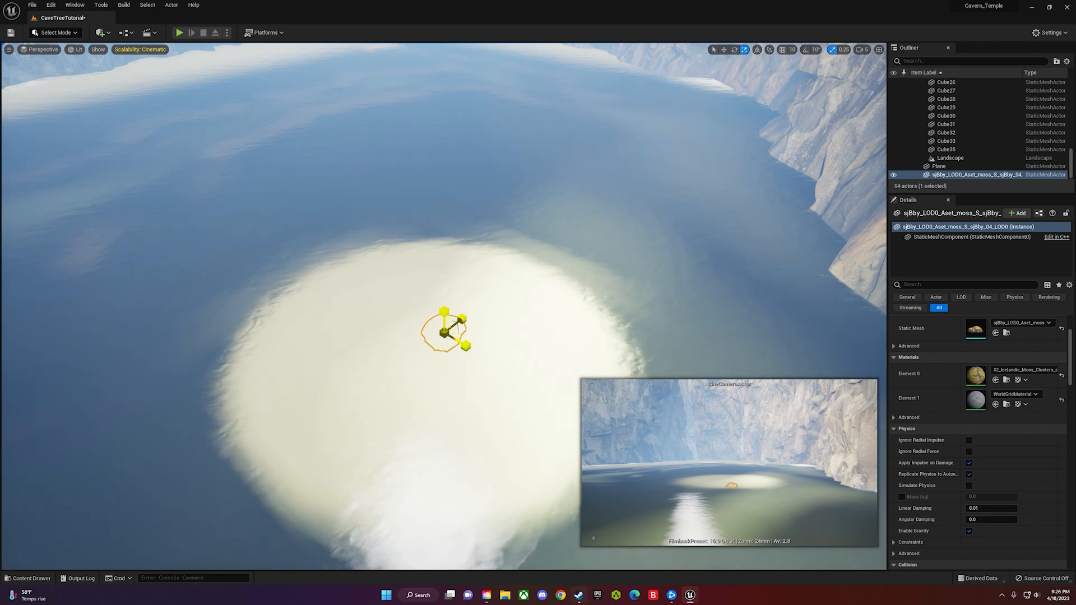
# - Enlarge the moss_S_sjBby_04 mesh and reposition it as a small island within the sunlit circle
pyautogui.moveTo(445, 317); pyautogui.dragTo(447, 293)
pyautogui.moveTo(448, 293); pyautogui.dragTo(451, 230, button='right')
pyautogui.press('w')
pyautogui.press('q')
pyautogui.moveTo(443, 366); pyautogui.dragTo(420, 424)
pyautogui.press('s')
pyautogui.moveTo(421, 424); pyautogui.dragTo(422, 302, button='right')
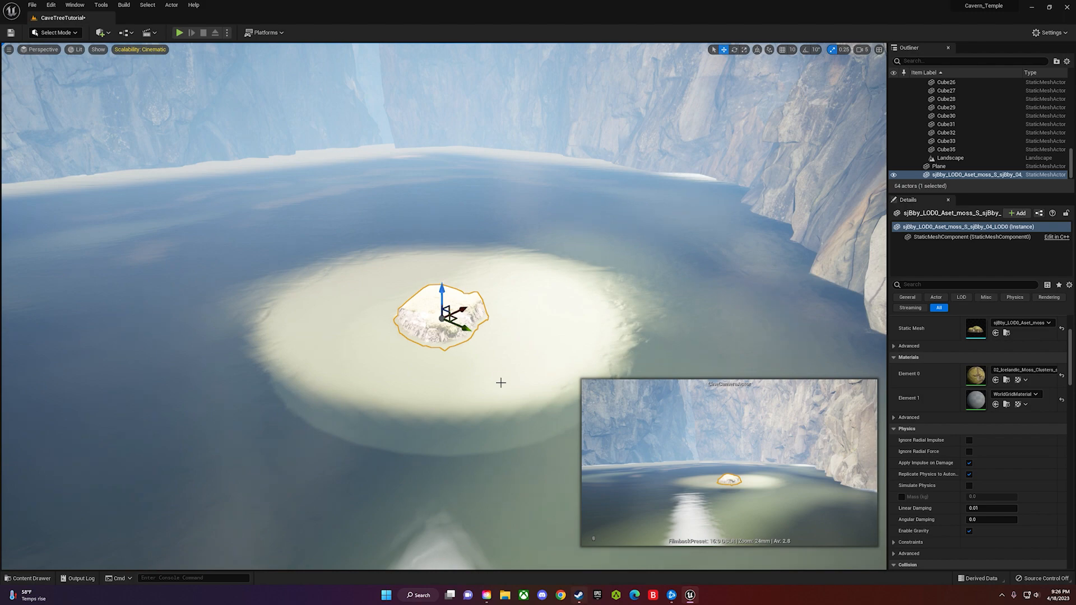
# - Place the moss_S_sjBby_08 static mesh beside the first moss mesh and enlarge it
pyautogui.hotkey('ctrl', 'space')
pyautogui.moveTo(834, 496); pyautogui.dragTo(506, 322)
pyautogui.press('f')
pyautogui.scroll(-10, 507, 337)
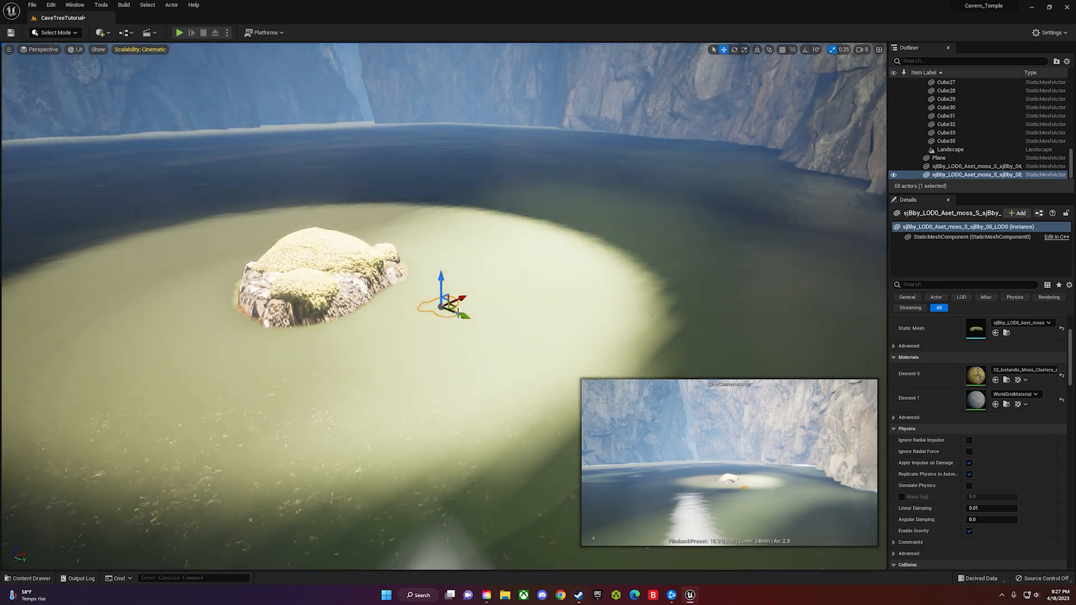
pyautogui.press('r')
pyautogui.moveTo(441, 307); pyautogui.dragTo(442, 283)
# - Place the moss_S_sjBby_10 static mesh beside the island, enlarge it and adjust its height
pyautogui.hotkey('ctrl', 'space')
pyautogui.moveTo(927, 493); pyautogui.dragTo(504, 297)
pyautogui.press('r')
pyautogui.press('w')
pyautogui.moveTo(486, 286); pyautogui.dragTo(486, 273)
pyautogui.click(505, 255)
# - Place the mossy rock mesh sjfrH_LOD0 at the front of the moss island and raise it above the water
pyautogui.hotkey('ctrl', 'space')
pyautogui.scroll(10, 901, 478)
pyautogui.scroll(-7, 835, 476)
pyautogui.scroll(-8, 835, 476)
pyautogui.moveTo(983, 426); pyautogui.dragTo(508, 311)
pyautogui.moveTo(518, 303); pyautogui.dragTo(513, 266)
pyautogui.moveTo(513, 269); pyautogui.dragTo(514, 314, button='right')
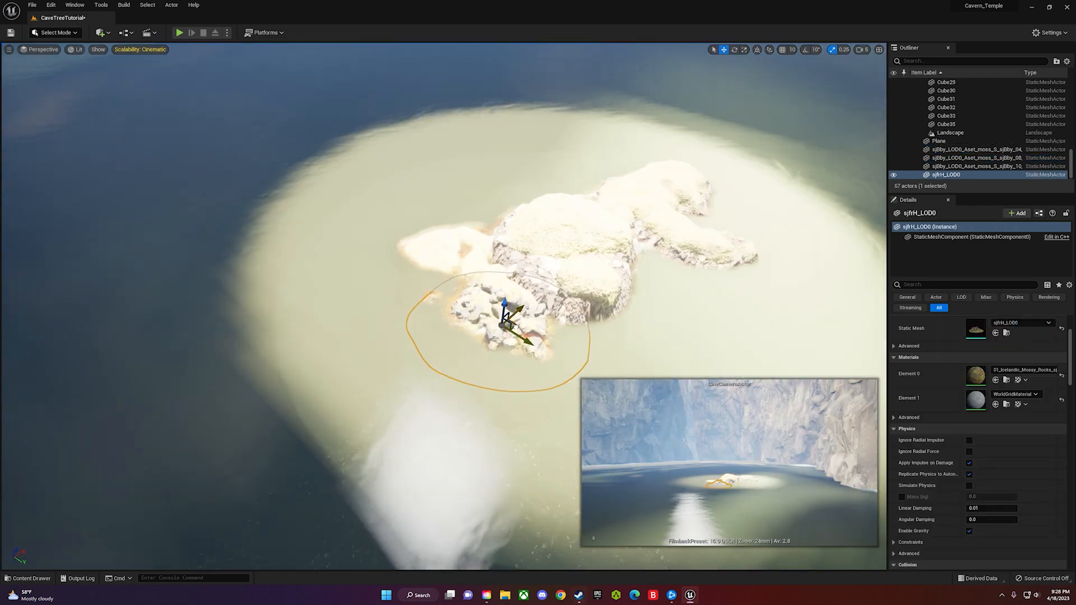
# - Shift the sjfrH_LOD0 rock against the island and duplicate it twice around the island's edge
pyautogui.moveTo(514, 325); pyautogui.dragTo(494, 315)
pyautogui.keyDown('alt'); pyautogui.moveTo(495, 315); pyautogui.dragTo(667, 260); pyautogui.keyUp('alt')
pyautogui.moveTo(667, 260); pyautogui.dragTo(723, 266, button='right')
pyautogui.keyDown('alt'); pyautogui.moveTo(297, 266); pyautogui.dragTo(233, 188); pyautogui.keyUp('alt')
pyautogui.moveTo(233, 188); pyautogui.dragTo(191, 194, button='right')
pyautogui.click(540, 224)
pyautogui.click(422, 205)
pyautogui.moveTo(421, 204); pyautogui.dragTo(426, 146, button='right')
pyautogui.click(515, 288)
pyautogui.click(362, 358)
# - Pilot the CineCameraActor to a low view across the water facing the moss island
pyautogui.rightClick(956, 99)
pyautogui.moveTo(516, 288)
pyautogui.mouseDown(button='right')
pyautogui.moveTo(476, 280)
pyautogui.moveTo(499, 286)
pyautogui.moveTo(513, 268)
pyautogui.mouseUp(button='right')
pyautogui.click(990, 172)
pyautogui.click(539, 383)
pyautogui.click(8, 61)
pyautogui.moveTo(489, 342); pyautogui.dragTo(488, 366, button='right')
# - Place the tree mesh SM_EuropeanHornbeam_Forest_10 from the EuropeanHornbeam folder on top of the moss island
pyautogui.hotkey('ctrl', 'space')
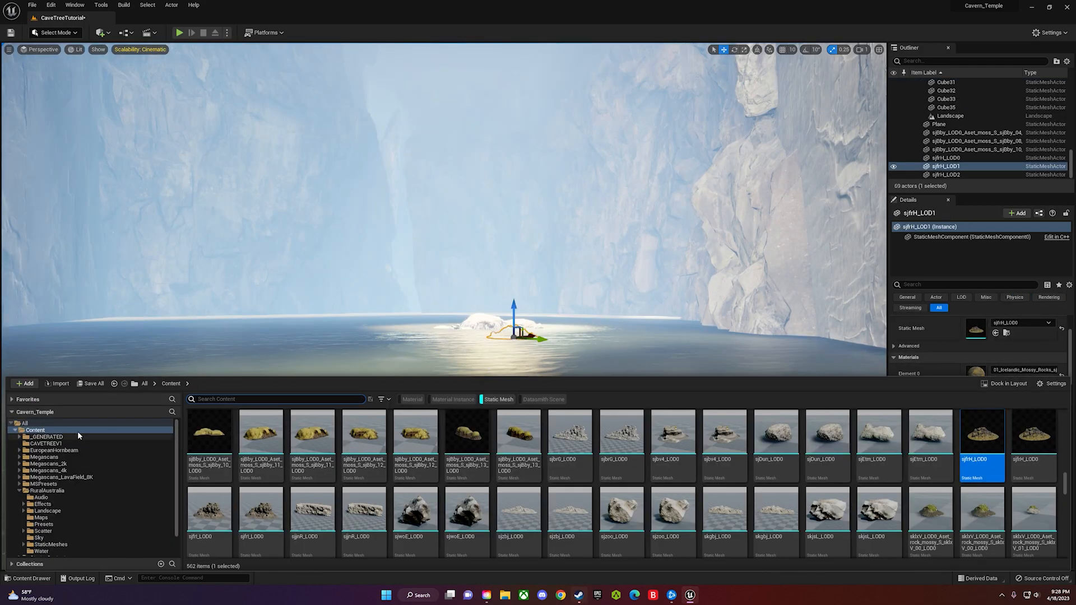
pyautogui.click(56, 450)
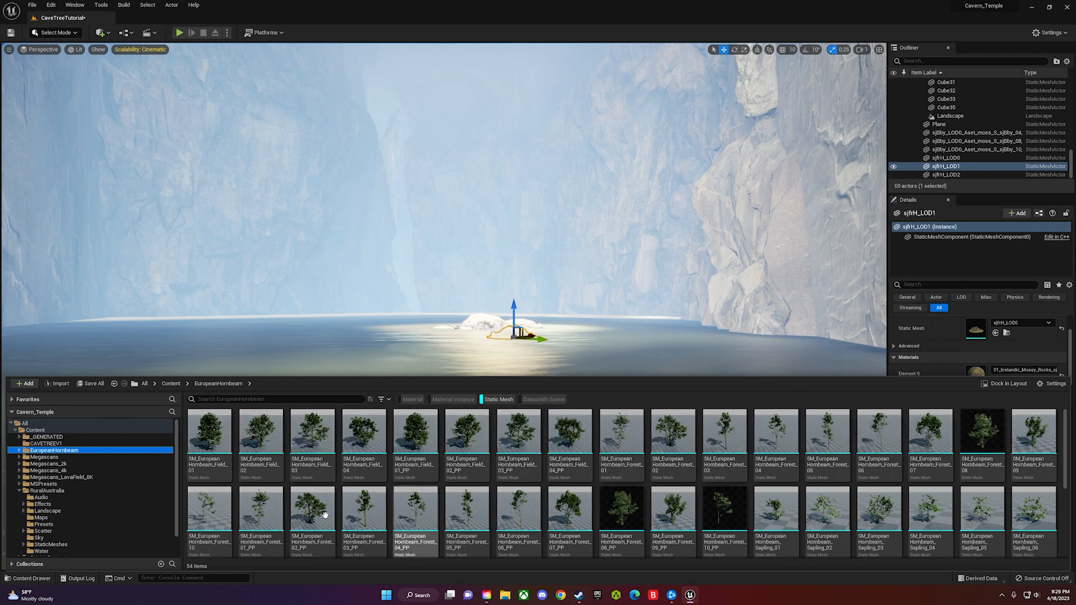
pyautogui.moveTo(216, 522); pyautogui.dragTo(480, 324)
pyautogui.moveTo(480, 324); pyautogui.dragTo(481, 321, button='right')
# - Raise the viewport camera speed and examine the island and its tree from above and from farther back
pyautogui.click(863, 50)
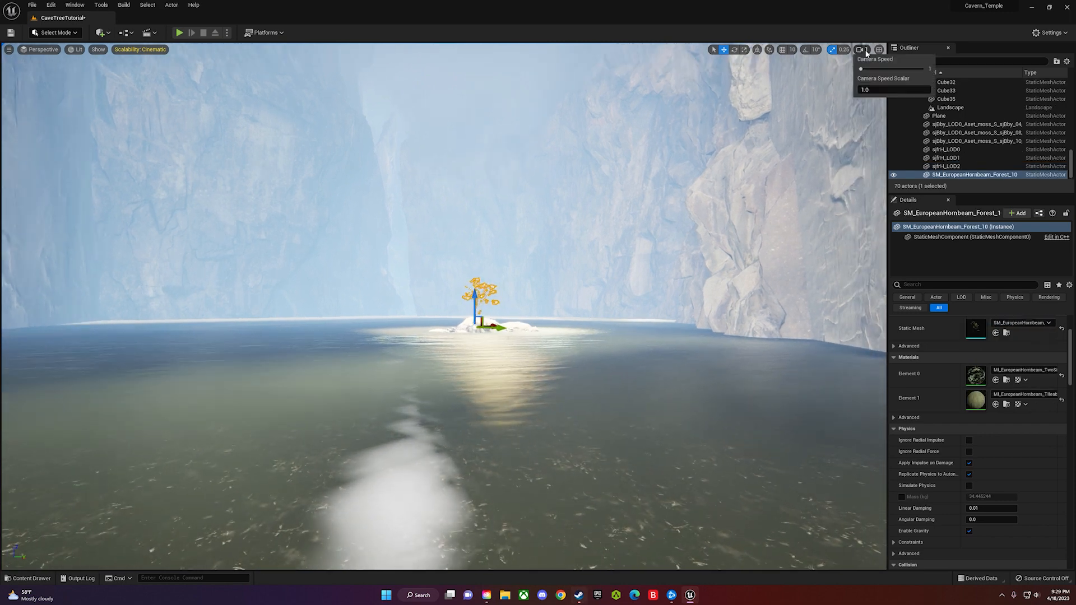
pyautogui.moveTo(634, 400); pyautogui.dragTo(633, 401, button='right')
pyautogui.press('w')
pyautogui.press('e')
pyautogui.click(634, 400)
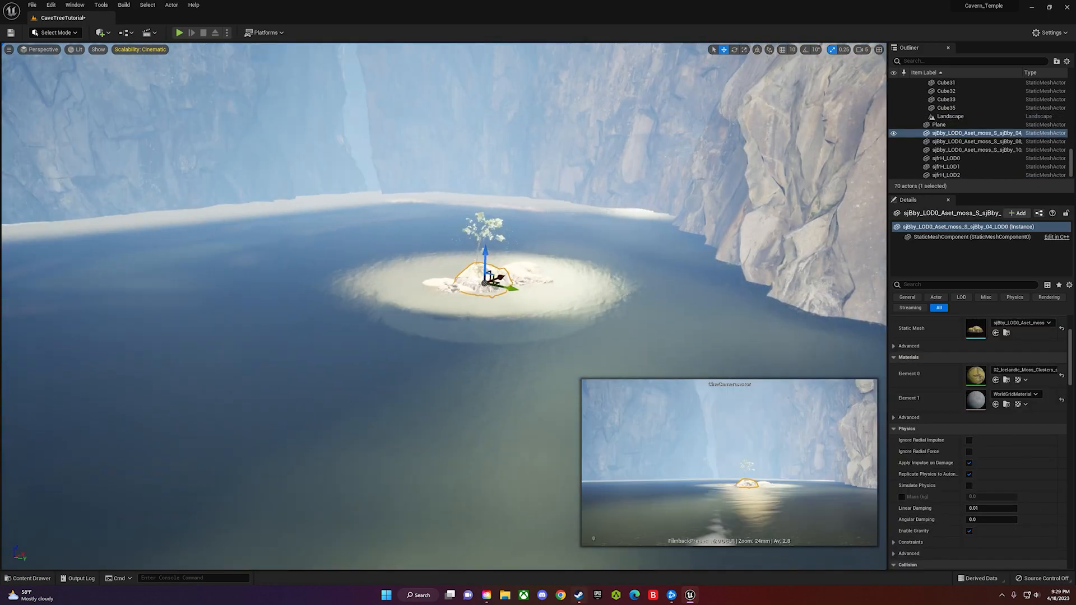
pyautogui.press('s')
pyautogui.moveTo(485, 283); pyautogui.dragTo(525, 260, button='right')
pyautogui.press('q')
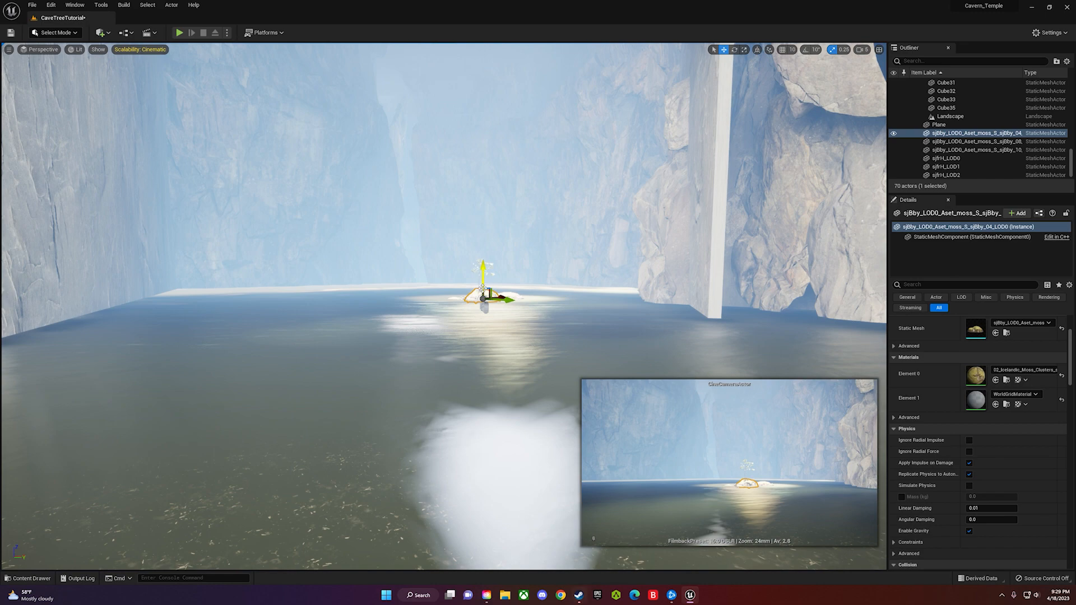
pyautogui.moveTo(443, 336)
pyautogui.mouseDown(button='right')
pyautogui.moveTo(420, 169)
pyautogui.moveTo(437, 221)
pyautogui.moveTo(444, 370)
pyautogui.moveTo(440, 319)
pyautogui.mouseUp(button='right')
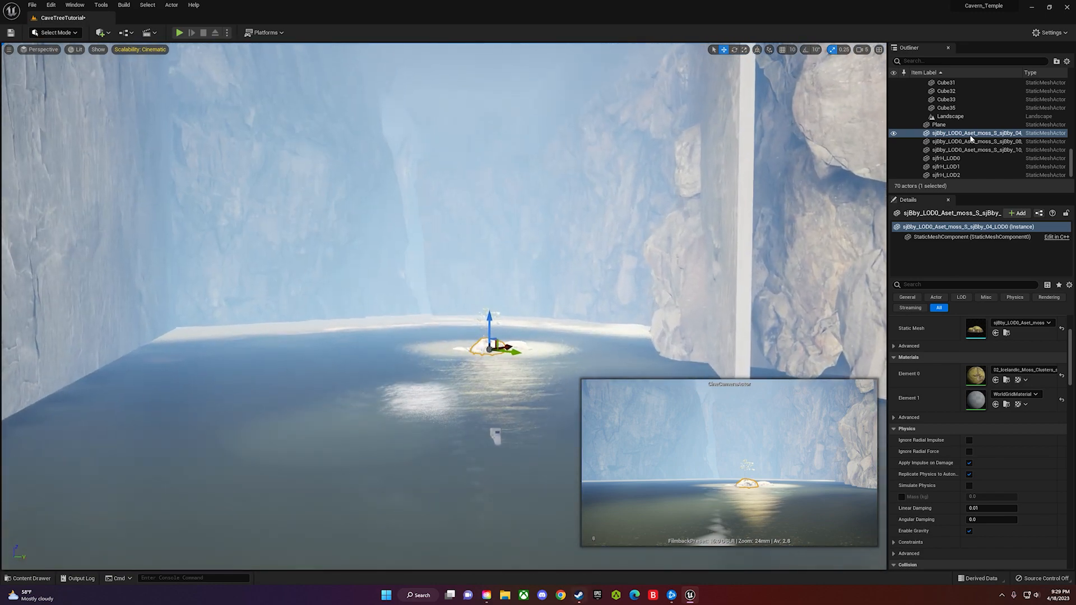
# - Move the moss meshes, the sjfrH rocks, the hornbeam tree and the Plane into the Objects folder
pyautogui.scroll(8, 1003, 129)
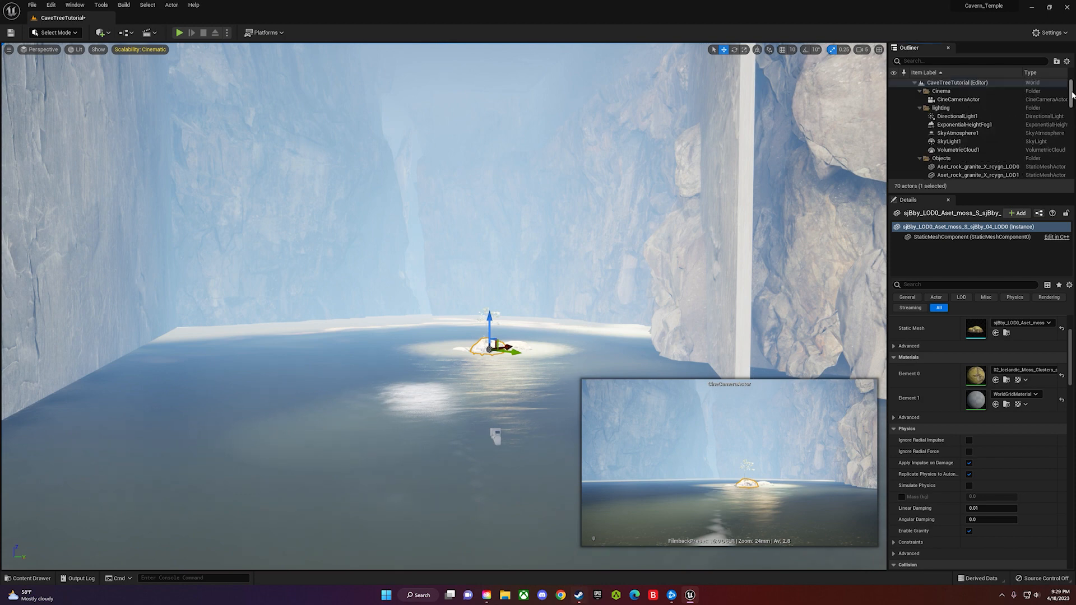
pyautogui.click(919, 158)
pyautogui.scroll(-2, 937, 167)
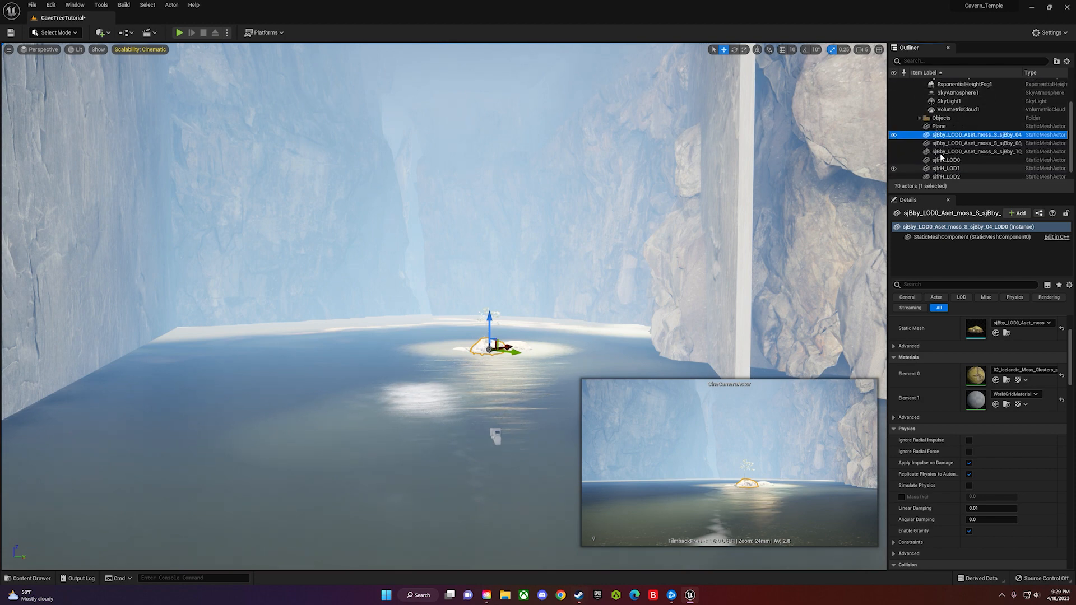
pyautogui.click(946, 136)
pyautogui.scroll(-1, 946, 140)
pyautogui.keyDown('shift'); pyautogui.click(945, 176); pyautogui.keyUp('shift')
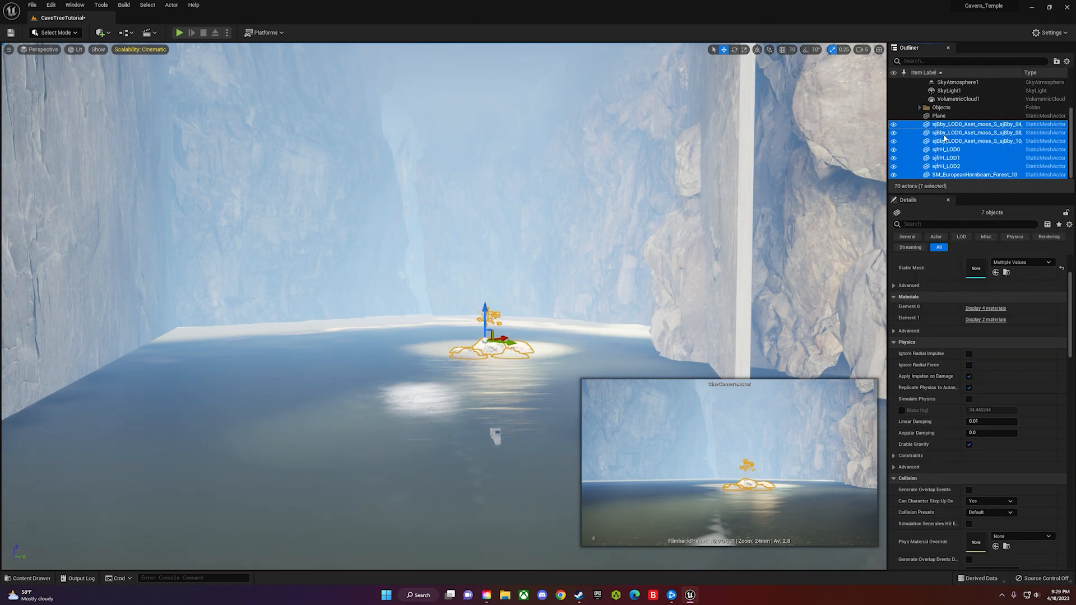
pyautogui.keyDown('ctrl'); pyautogui.click(939, 119); pyautogui.keyUp('ctrl')
pyautogui.scroll(3, 940, 126)
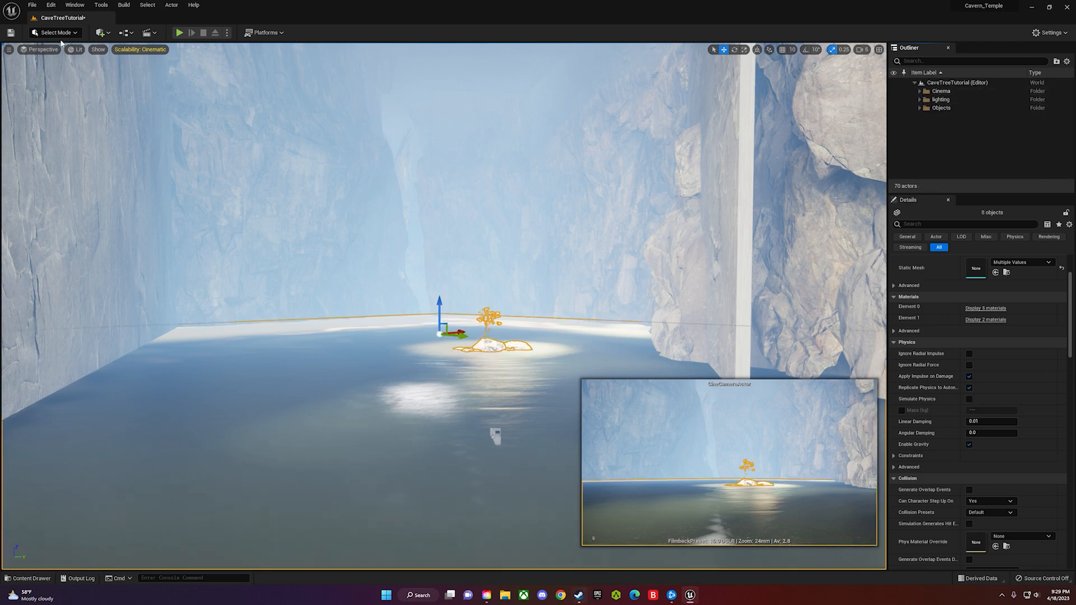
# - Add a PostProcessVolume with Infinite Extent (Unbound) enabled and enable its Min and Max Brightness overrides
pyautogui.click(99, 34)
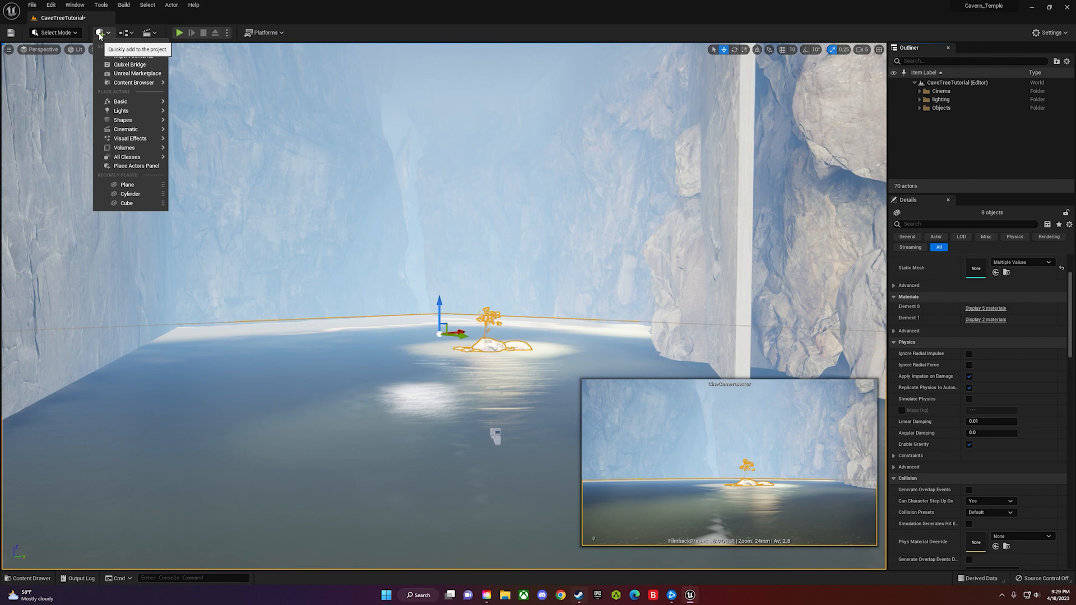
pyautogui.moveTo(124, 150)
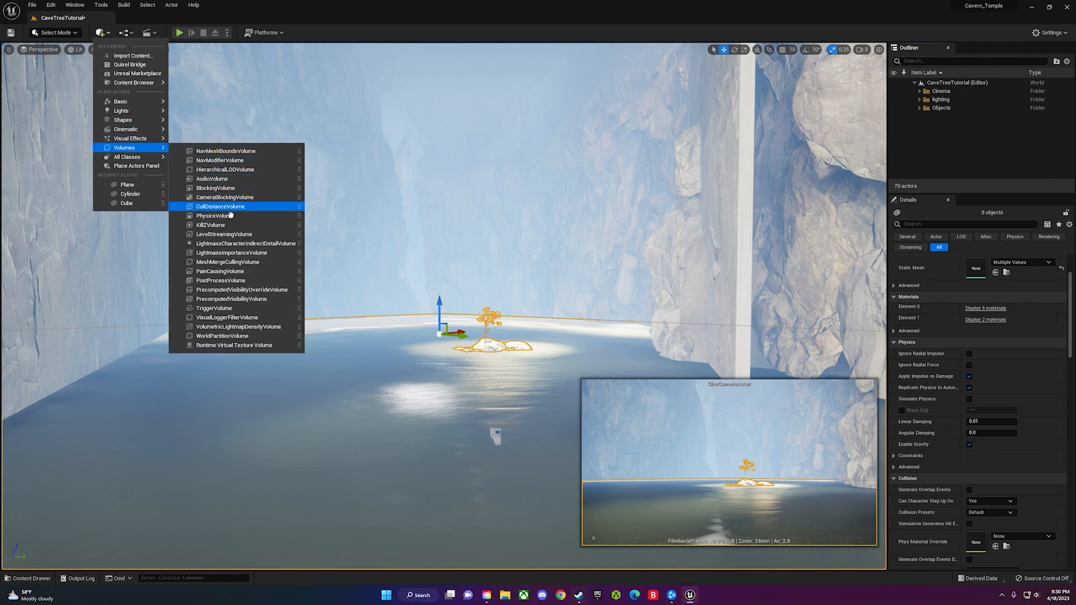
pyautogui.click(227, 281)
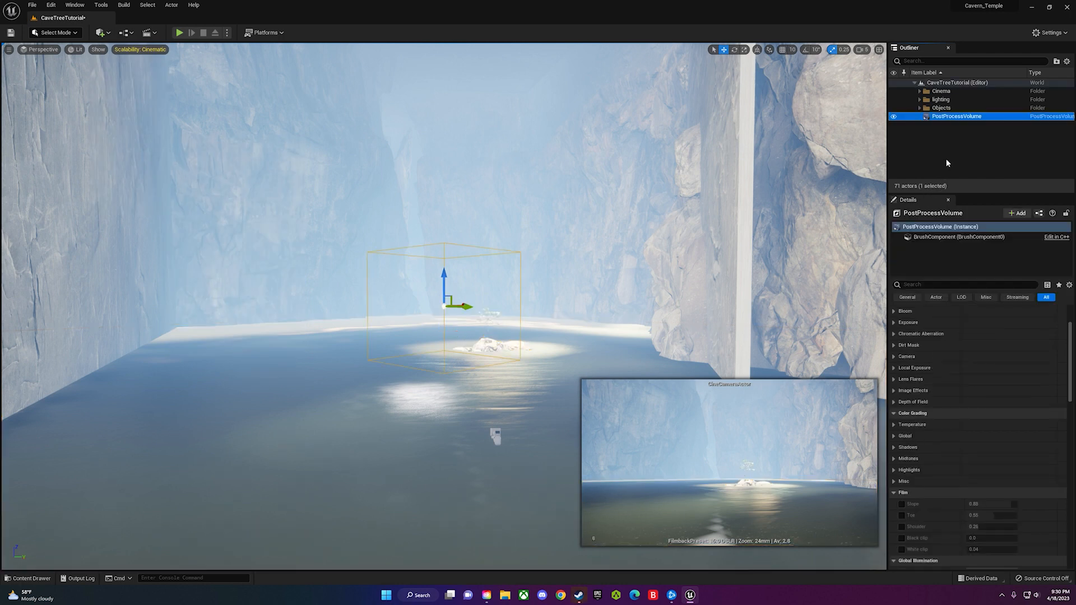
pyautogui.click(920, 284)
pyautogui.write('bright')
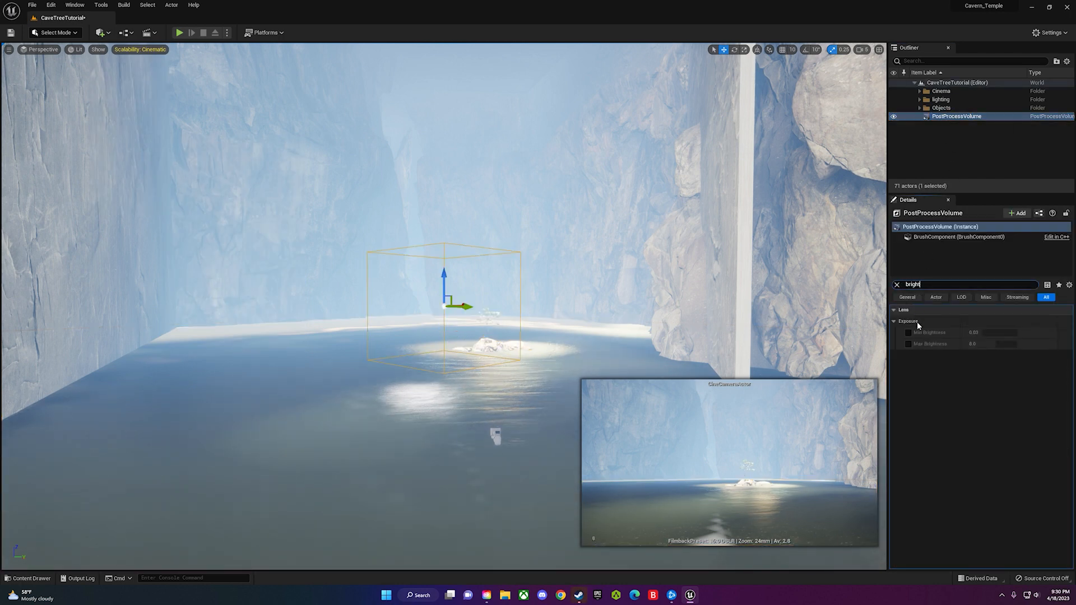
pyautogui.click(908, 344)
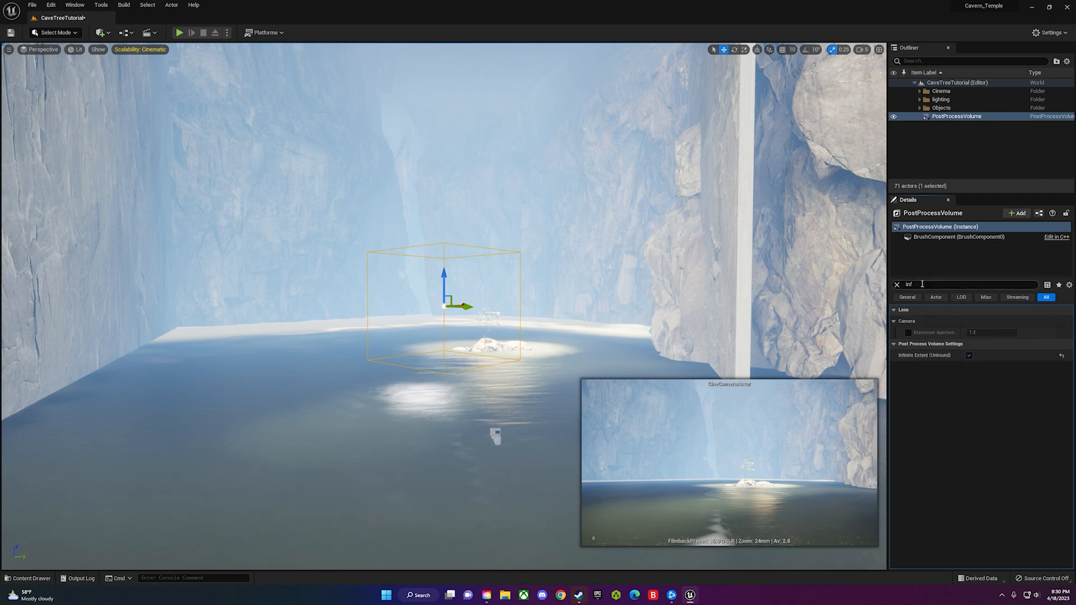
# - Try a Max Brightness of 0.025 on the PostProcessVolume, and set both Min and Max Brightness to 1.0
pyautogui.write('bright')
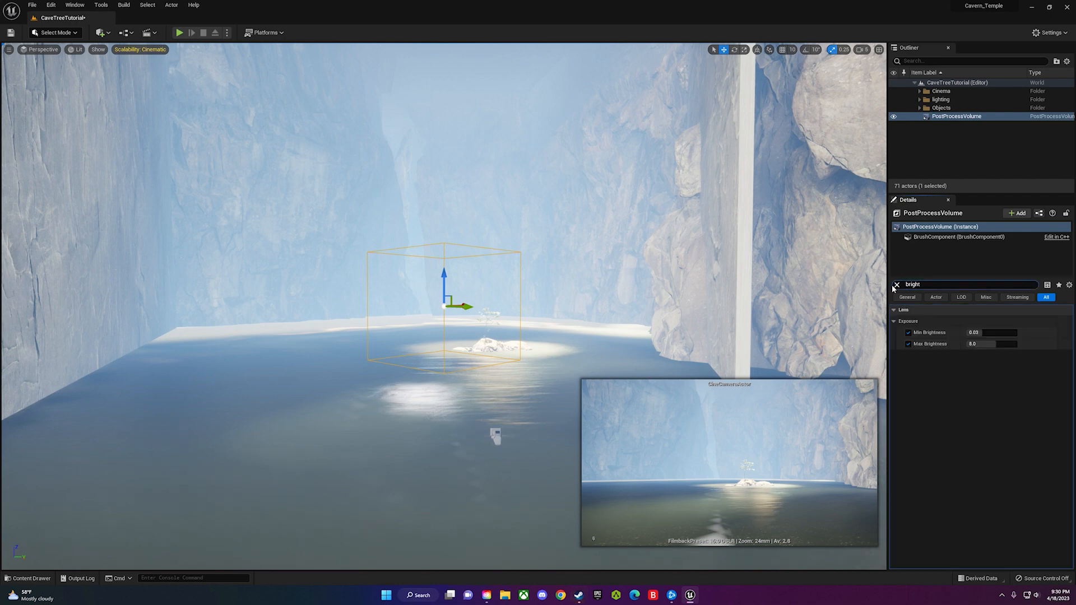
pyautogui.click(991, 344)
pyautogui.write('.025')
pyautogui.press('Return')
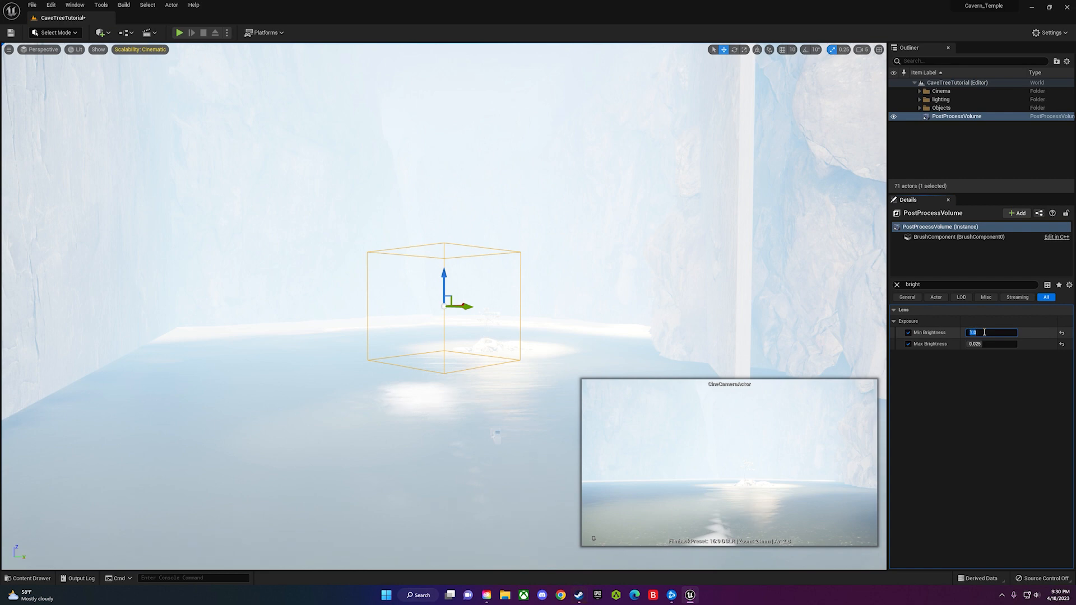
pyautogui.write('1')
pyautogui.press('Return')
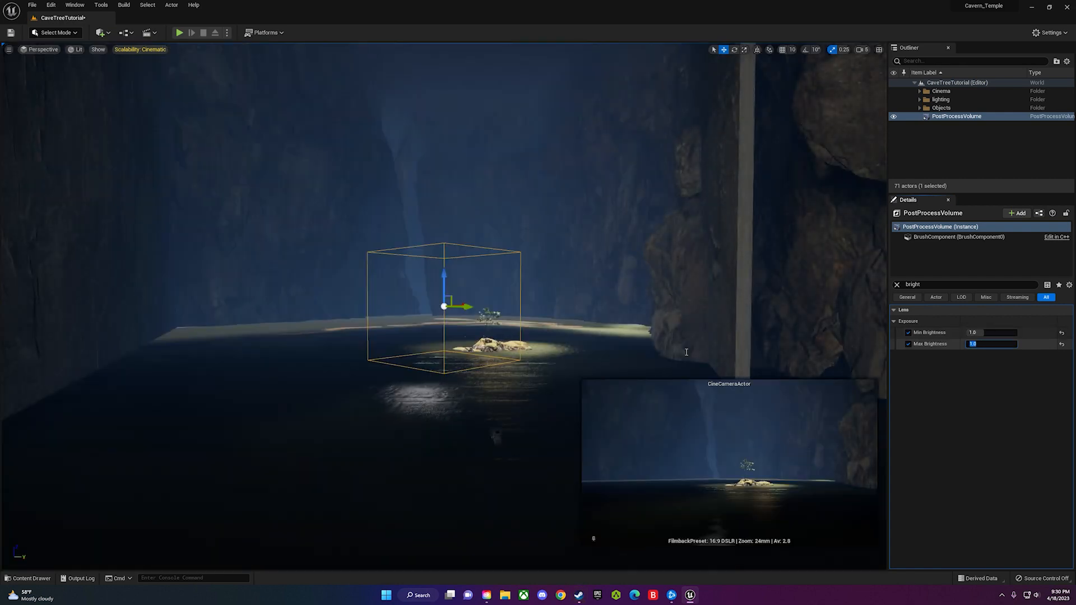
# - Examine the cave lighting on the island, tree and rock walls from close up and from farther back
pyautogui.click(581, 309)
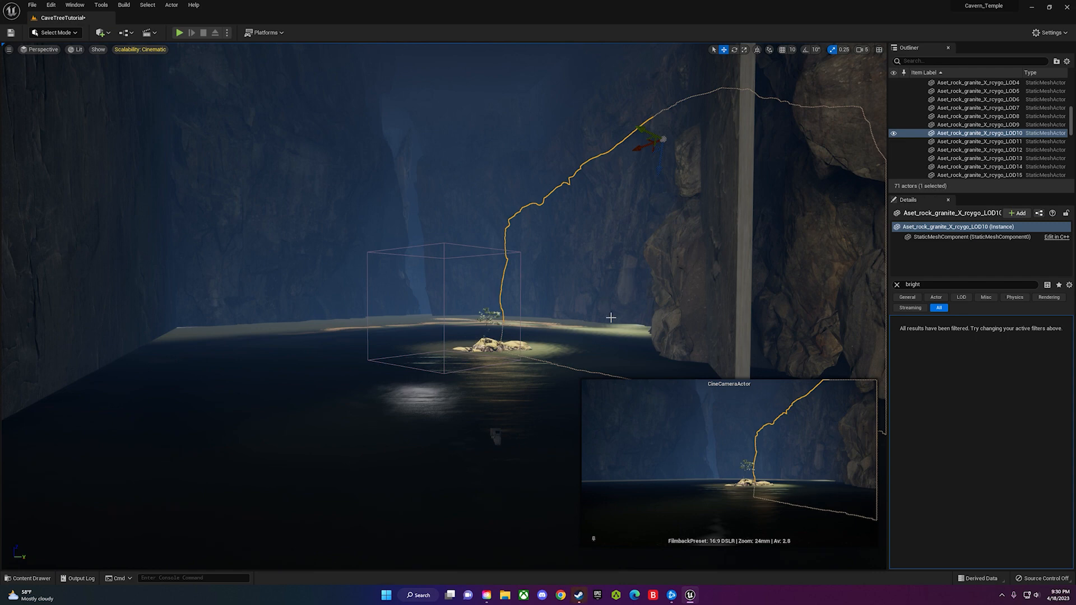
pyautogui.press('w')
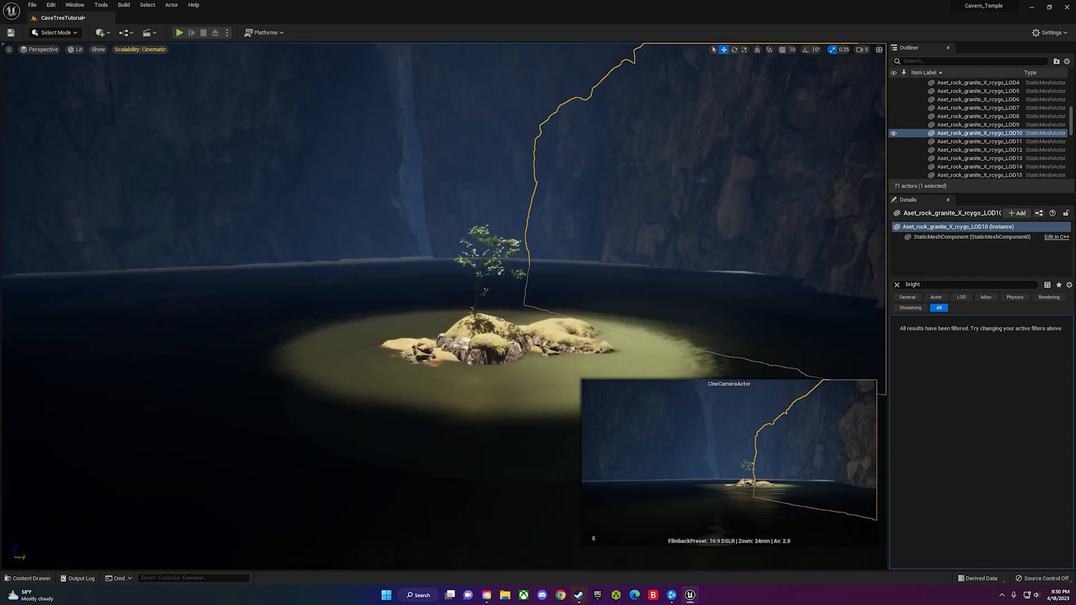
pyautogui.press('s')
pyautogui.press('q')
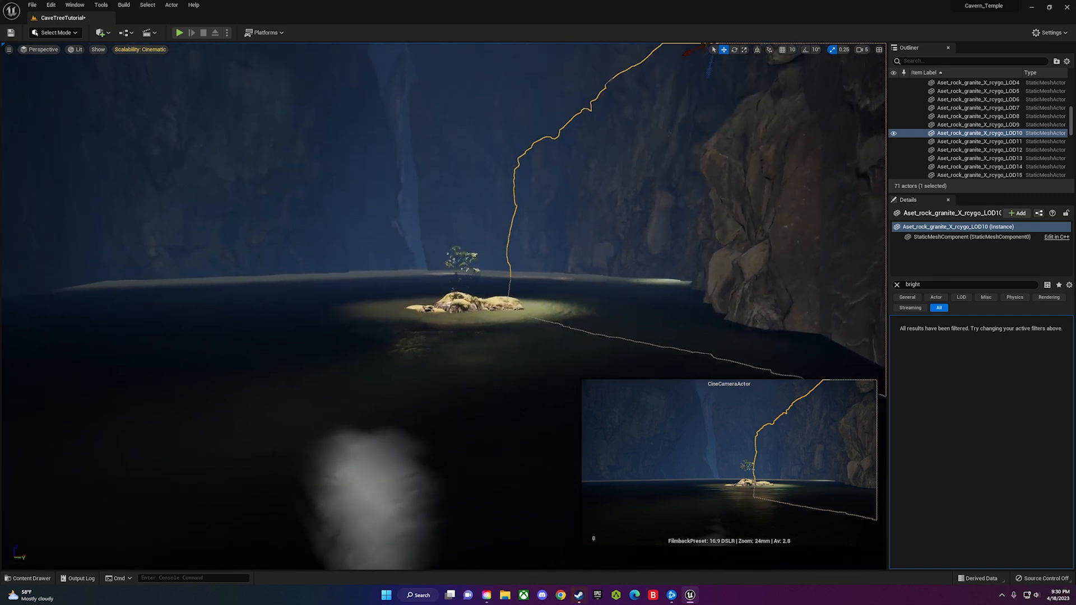
pyautogui.press('s')
pyautogui.press('s')
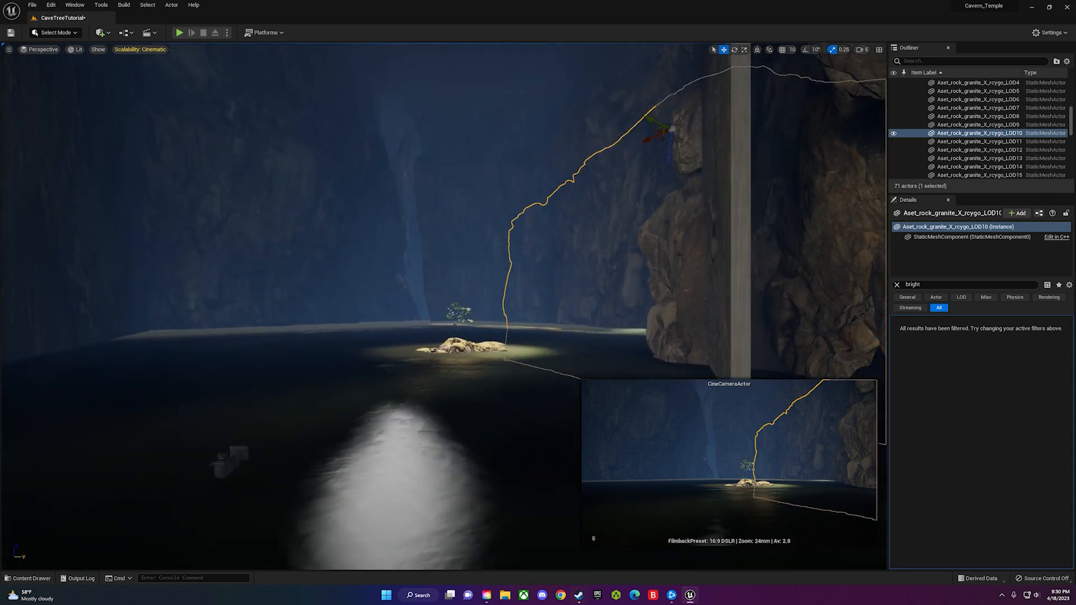
pyautogui.press('a')
pyautogui.press('w')
pyautogui.press('s')
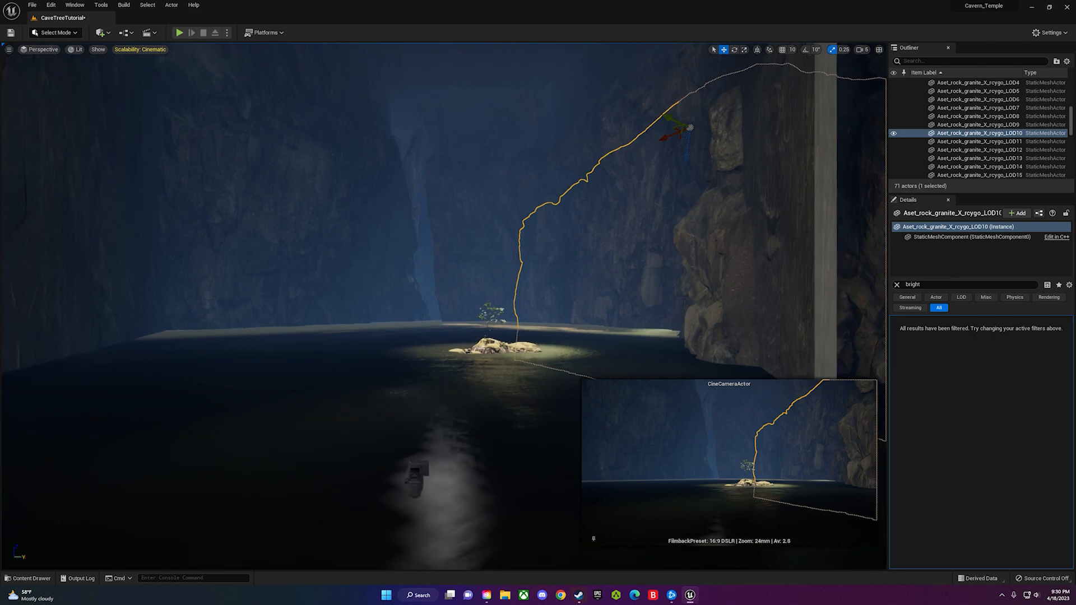
# - Select pieces around the cave wall and hide the Boolean mesh to open up the cave
pyautogui.press('w')
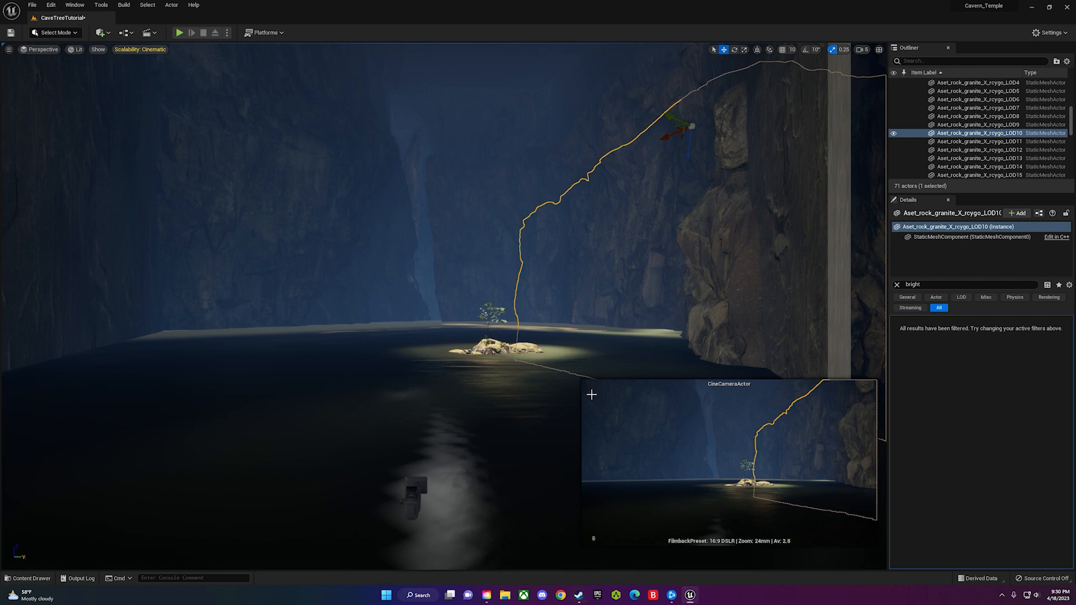
pyautogui.moveTo(519, 361); pyautogui.dragTo(608, 358, button='right')
pyautogui.press('w')
pyautogui.moveTo(434, 301); pyautogui.dragTo(386, 288, button='right')
pyautogui.click(453, 287)
pyautogui.click(454, 286)
pyautogui.click(448, 348)
pyautogui.moveTo(448, 348); pyautogui.dragTo(404, 342, button='right')
pyautogui.moveTo(470, 246); pyautogui.dragTo(482, 168, button='right')
pyautogui.click(471, 215)
pyautogui.click(448, 185)
pyautogui.click(894, 150)
# - Duplicate a cave wall piece, shift it across the wall, and delete the selected piece
pyautogui.click(477, 168)
pyautogui.keyDown('alt'); pyautogui.moveTo(483, 65); pyautogui.dragTo(468, 72); pyautogui.keyUp('alt')
pyautogui.moveTo(468, 71); pyautogui.dragTo(462, 138, button='right')
pyautogui.moveTo(462, 137); pyautogui.dragTo(269, 199)
pyautogui.moveTo(392, 224); pyautogui.dragTo(426, 292, button='right')
pyautogui.press('Delete')
# - Delete two surplus wall pieces around the outside of the cave
pyautogui.click(538, 381)
pyautogui.moveTo(538, 381); pyautogui.dragTo(504, 358, button='right')
pyautogui.click(505, 224)
pyautogui.press('e')
pyautogui.click(477, 359)
pyautogui.click(505, 213)
pyautogui.moveTo(504, 213); pyautogui.dragTo(504, 336, button='right')
pyautogui.press('Delete')
pyautogui.click(476, 359)
pyautogui.press('Delete')
# - Rotate the large overhead granite rock by about 167° and duplicate it along the cave wall
pyautogui.click(468, 387)
pyautogui.moveTo(468, 396); pyautogui.dragTo(448, 359, button='right')
pyautogui.moveTo(411, 227); pyautogui.dragTo(498, 237)
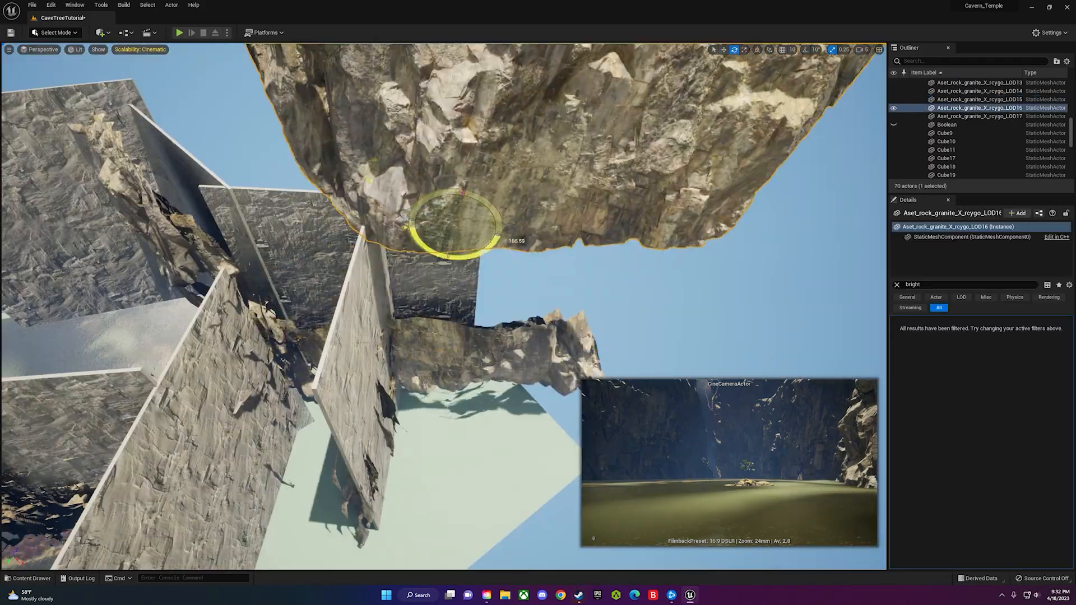
pyautogui.moveTo(448, 269); pyautogui.dragTo(437, 168, button='right')
pyautogui.press('w')
pyautogui.moveTo(448, 269); pyautogui.dragTo(470, 348, button='right')
pyautogui.keyDown('alt'); pyautogui.moveTo(505, 303); pyautogui.dragTo(477, 325); pyautogui.keyUp('alt')
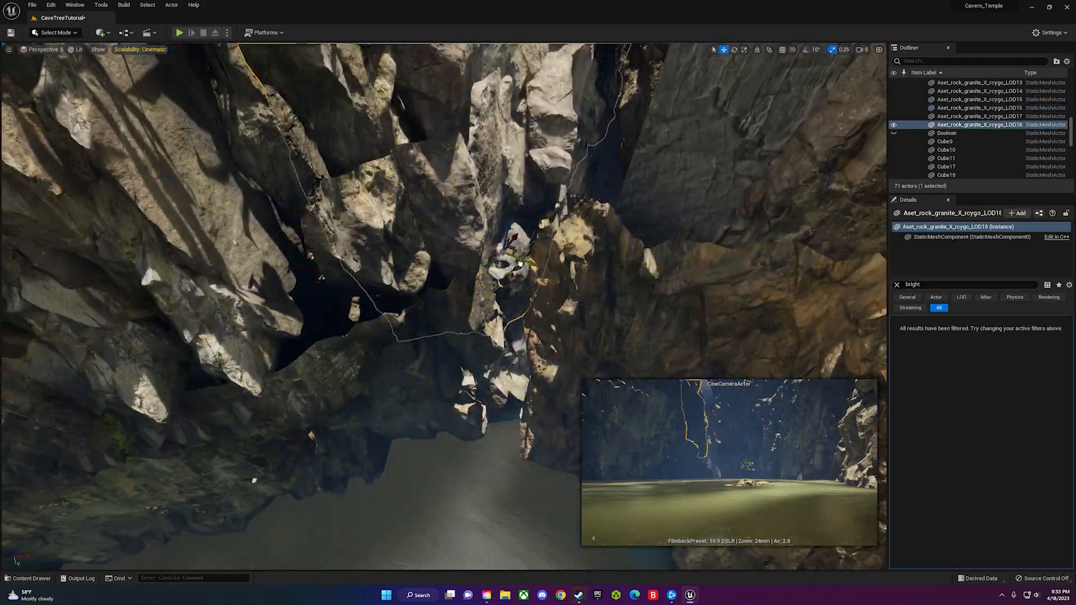
# - Duplicate another granite rock and shift the copy along the upper cave wall to fill gaps
pyautogui.moveTo(476, 325); pyautogui.dragTo(504, 247, button='right')
pyautogui.click(482, 157)
pyautogui.click(734, 191)
pyautogui.moveTo(735, 190); pyautogui.dragTo(717, 207, button='right')
pyautogui.moveTo(504, 247); pyautogui.dragTo(527, 313, button='right')
pyautogui.click(564, 143)
pyautogui.keyDown('alt'); pyautogui.moveTo(538, 169); pyautogui.dragTo(476, 191); pyautogui.keyUp('alt')
pyautogui.moveTo(476, 224); pyautogui.dragTo(465, 314, button='right')
pyautogui.moveTo(465, 269); pyautogui.dragTo(448, 303, button='right')
# - Select DirectionalLight1 in the lighting folder and clear the "bright" property filter
pyautogui.scroll(10, 953, 134)
pyautogui.click(920, 108)
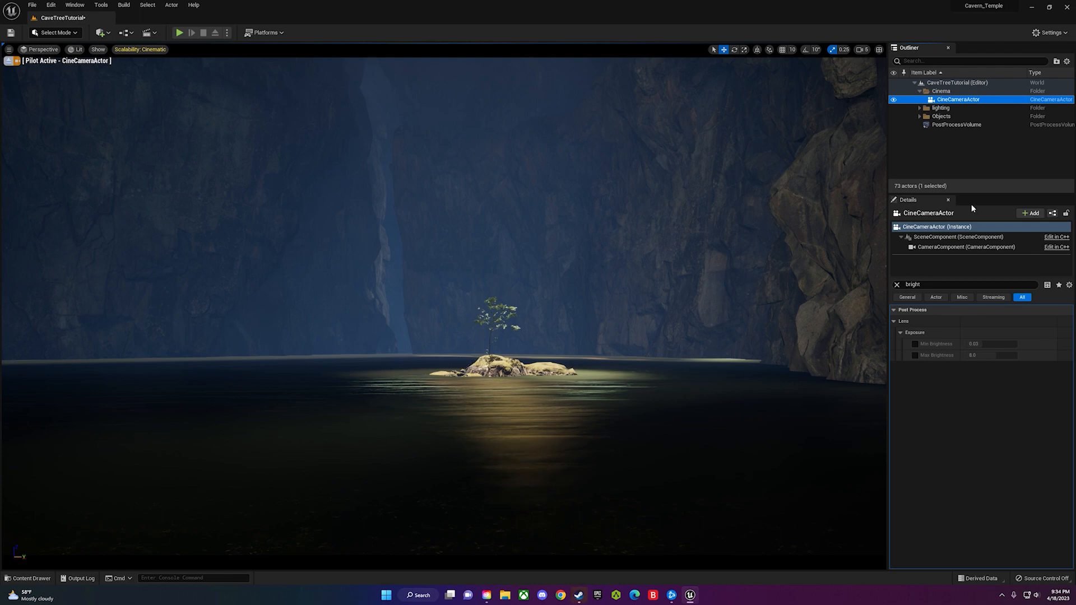
pyautogui.click(919, 108)
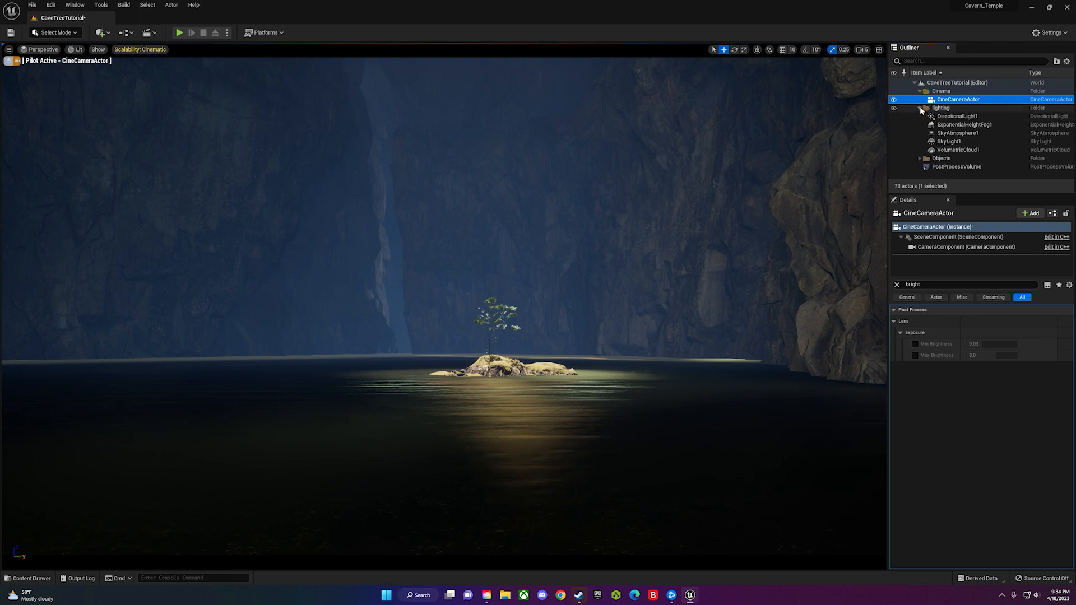
pyautogui.click(954, 117)
pyautogui.click(900, 287)
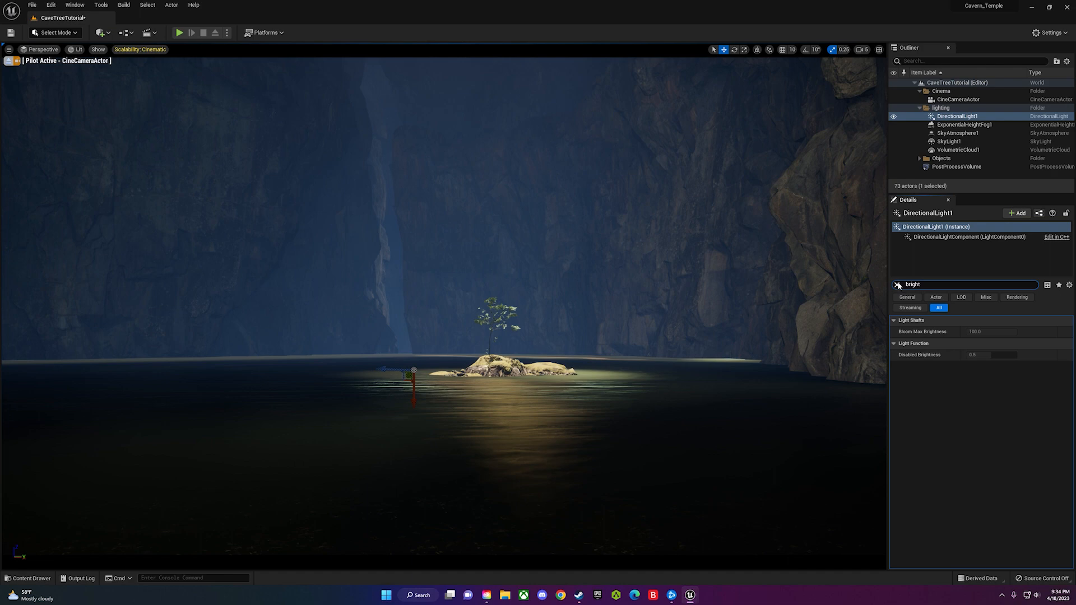
# - Clear the property filter and enable Volumetric Fog on ExponentialHeightFog1
pyautogui.click(898, 285)
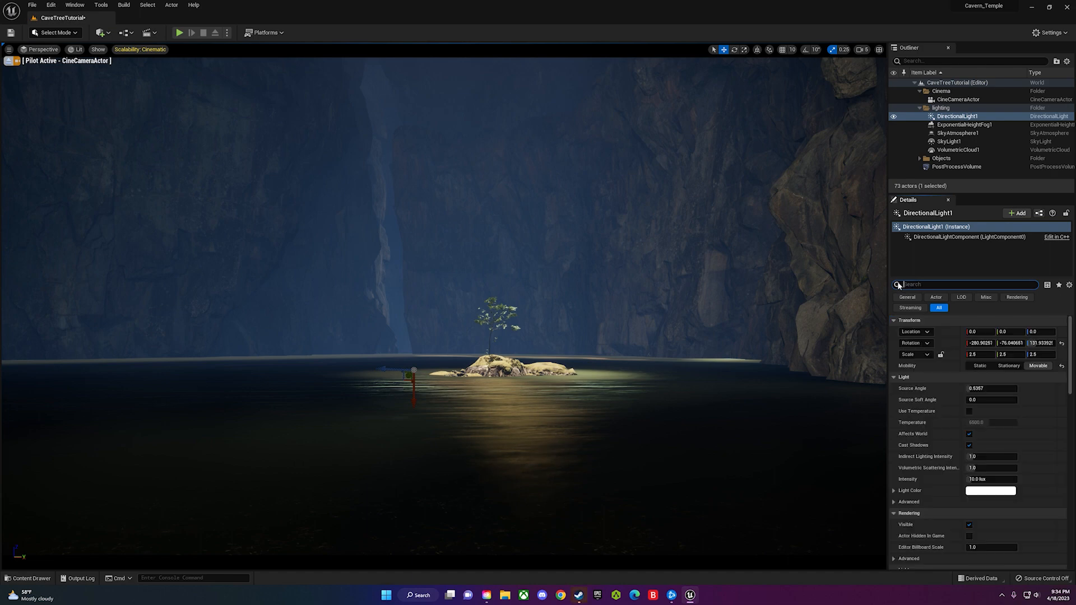
pyautogui.click(951, 141)
pyautogui.click(958, 133)
pyautogui.click(959, 126)
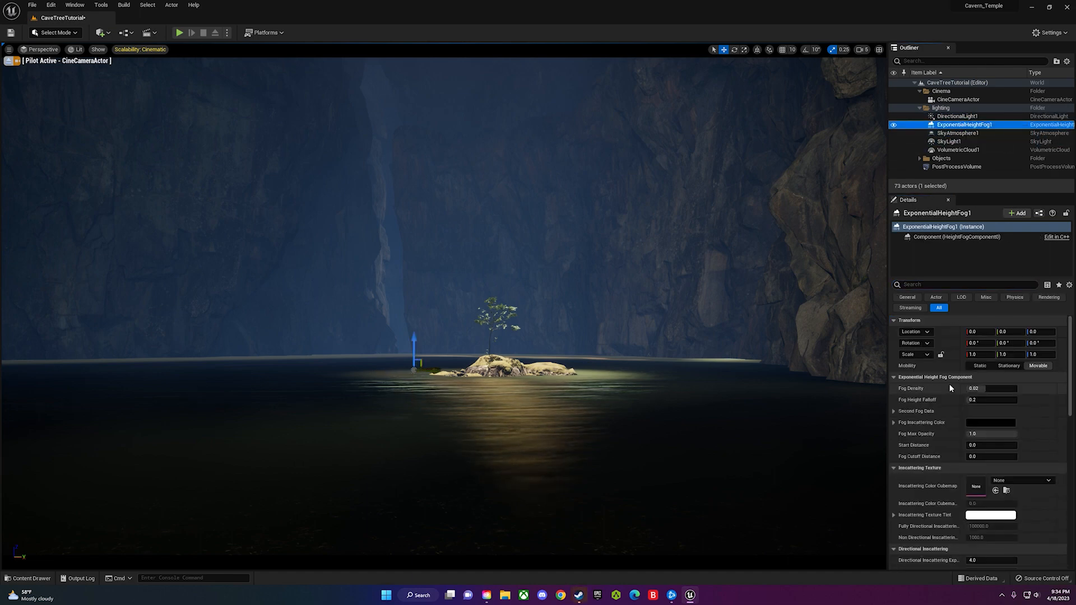
pyautogui.scroll(-6, 947, 385)
pyautogui.scroll(-4, 947, 392)
pyautogui.click(969, 336)
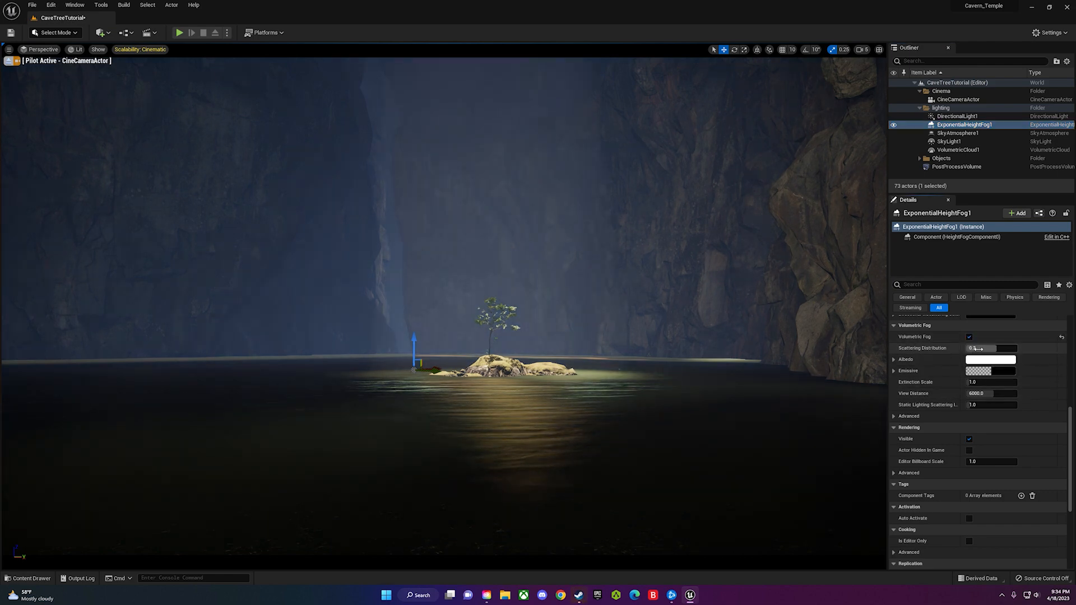
# - Try a lower Scattering Distribution on the volumetric fog and raise its Extinction Scale to 1.4464
pyautogui.moveTo(1016, 348); pyautogui.dragTo(979, 348)
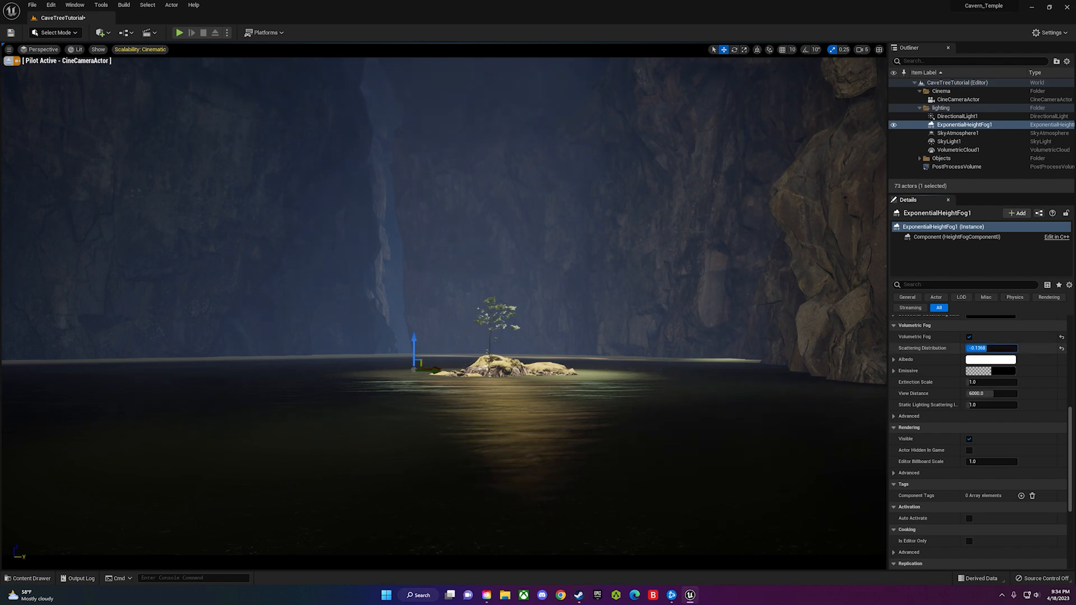
pyautogui.moveTo(978, 382)
pyautogui.mouseDown()
pyautogui.moveTo(1016, 382)
pyautogui.moveTo(970, 382)
pyautogui.mouseUp()
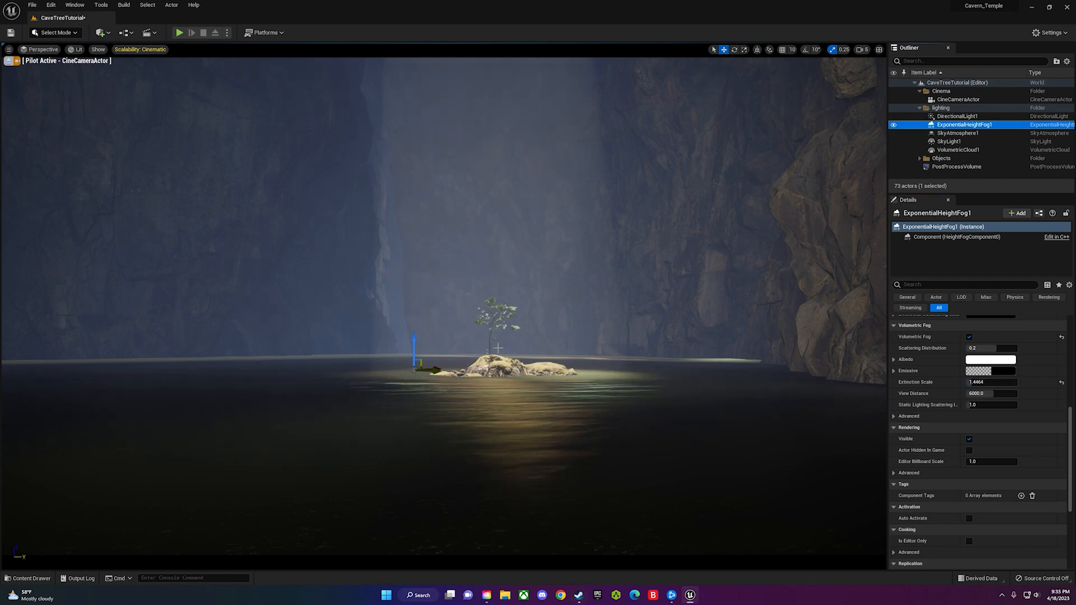
# - Adjust the height fog's Fog Density, trying 0.25 before entering another value
pyautogui.scroll(15, 942, 362)
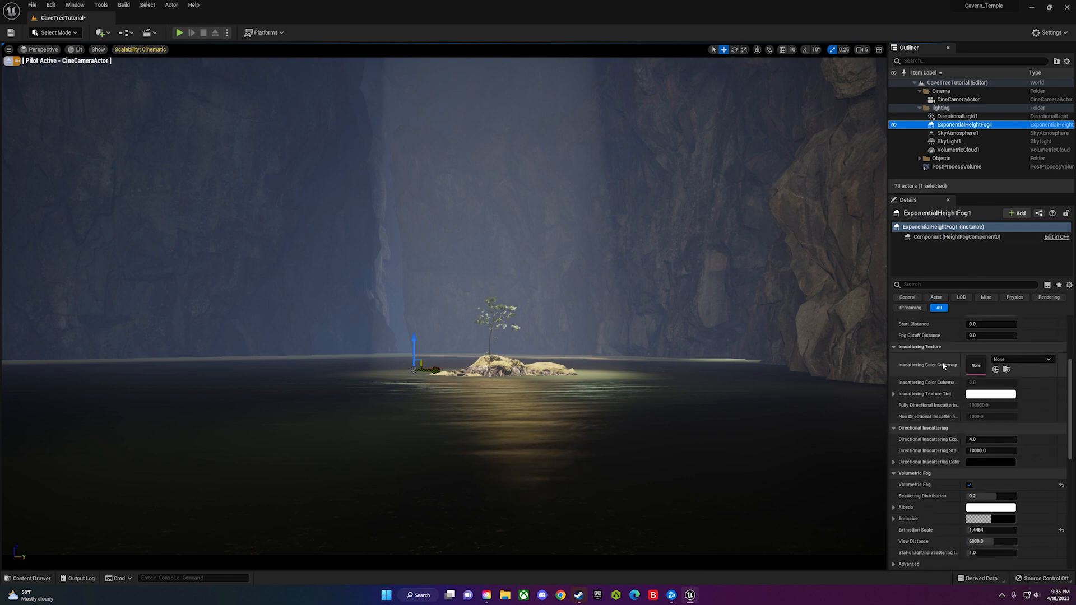
pyautogui.moveTo(987, 388); pyautogui.dragTo(993, 389)
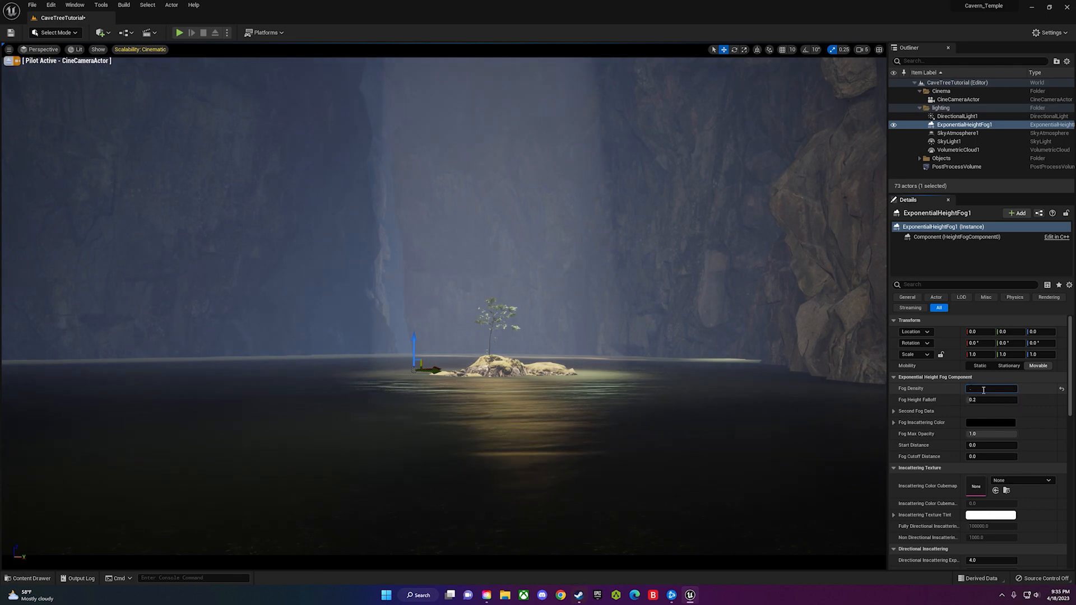
pyautogui.press('Return')
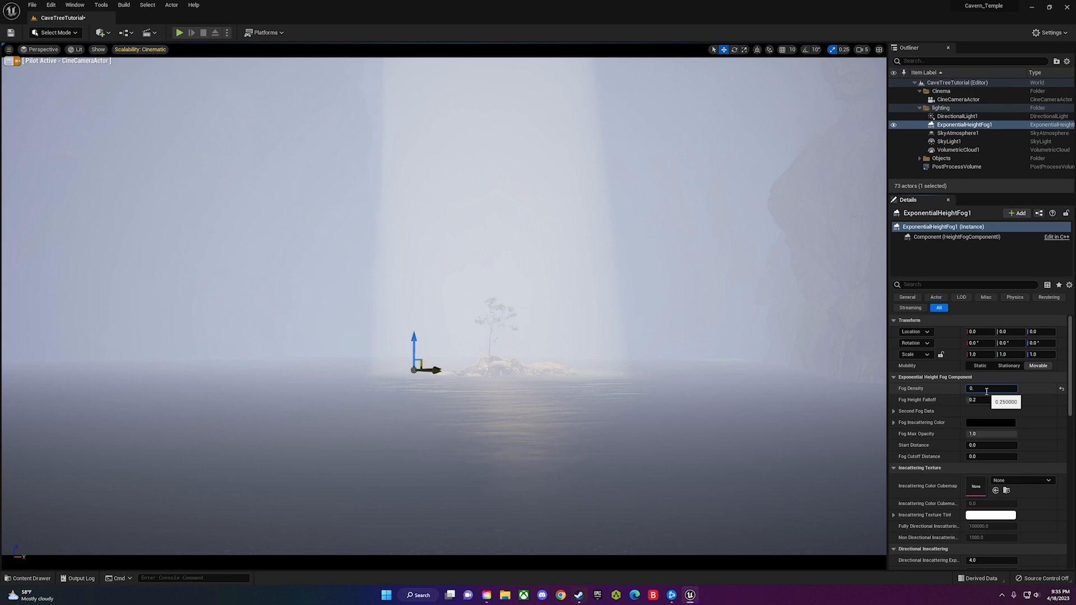
pyautogui.press('Return')
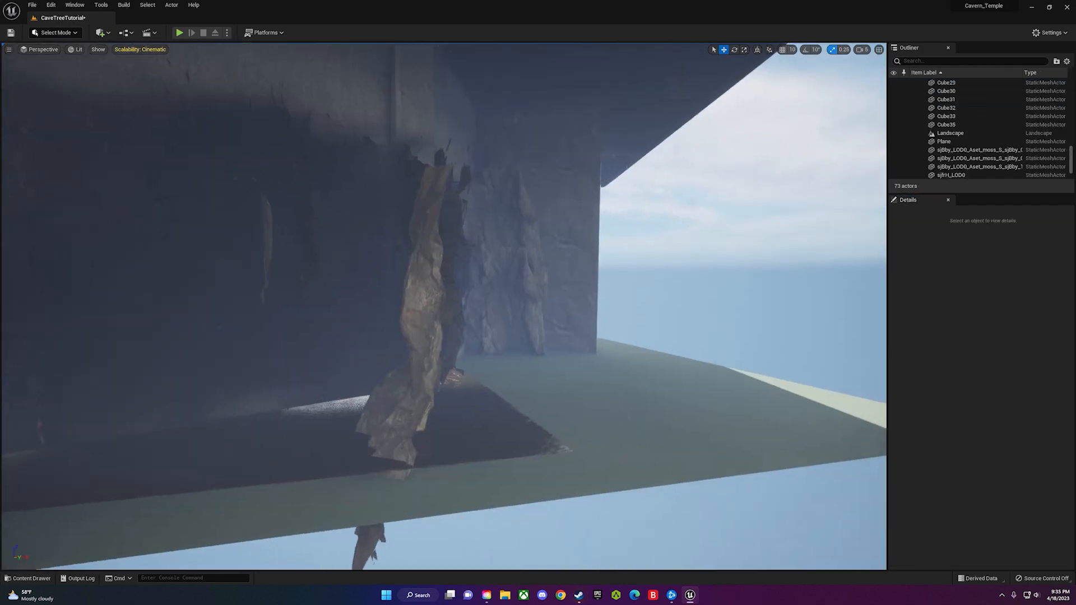
# - Duplicate a rock wall cube and position the copy near the open outer side of the cave
pyautogui.moveTo(443, 302); pyautogui.dragTo(401, 306, button='right')
pyautogui.moveTo(519, 298); pyautogui.dragTo(487, 299, button='right')
pyautogui.click(400, 302)
pyautogui.moveTo(401, 302); pyautogui.dragTo(430, 303, button='right')
pyautogui.keyDown('alt'); pyautogui.moveTo(439, 306); pyautogui.dragTo(360, 343); pyautogui.keyUp('alt')
pyautogui.press('e')
pyautogui.moveTo(360, 343); pyautogui.dragTo(114, 134, button='right')
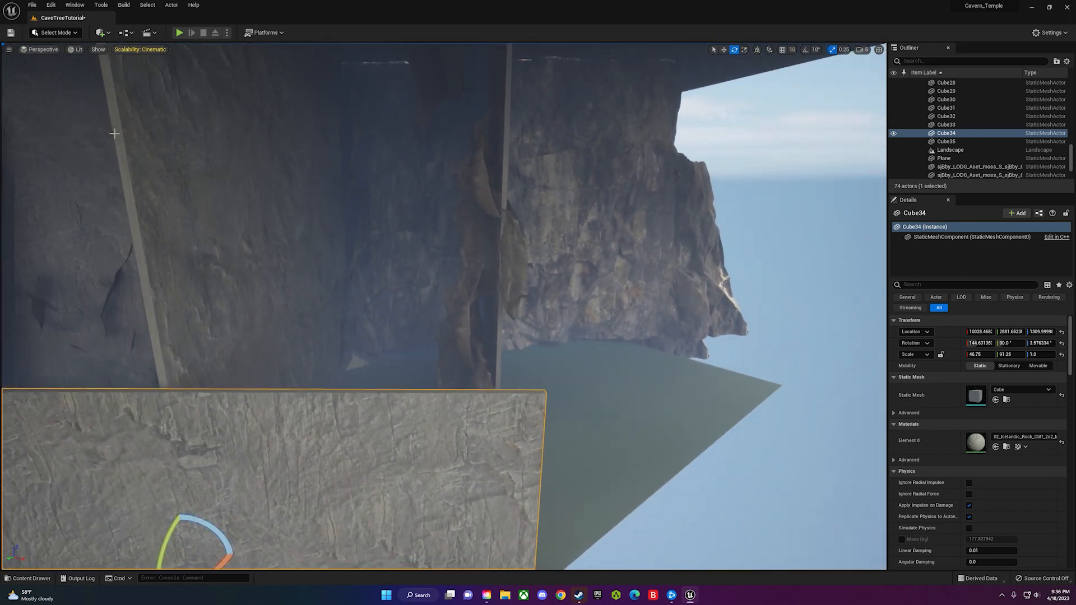
# - Add a Spot Light in the gap behind the cave walls
pyautogui.click(101, 32)
pyautogui.moveTo(130, 130)
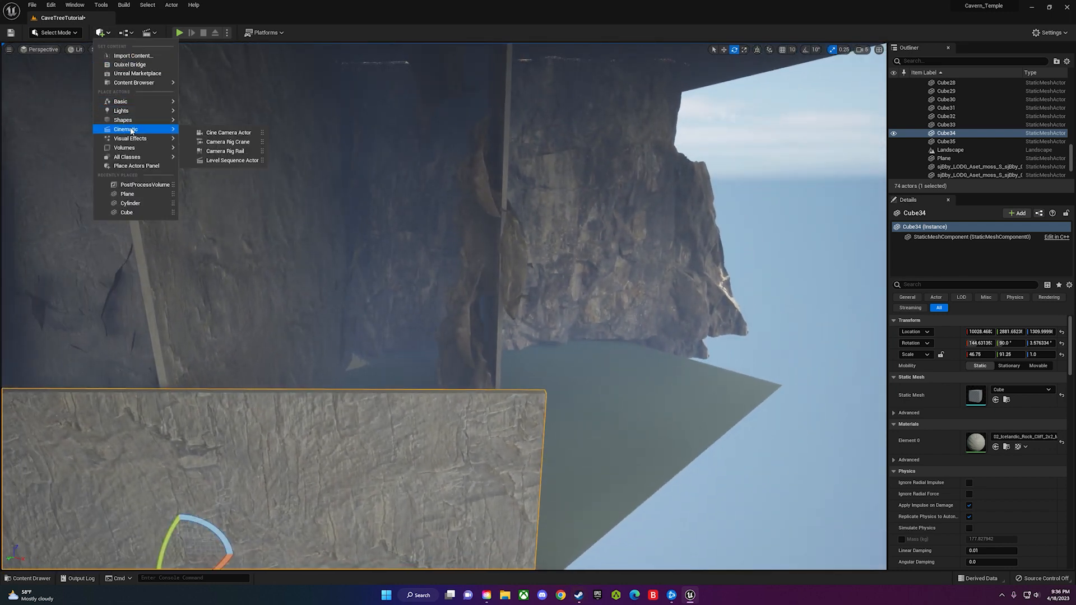
pyautogui.moveTo(132, 111)
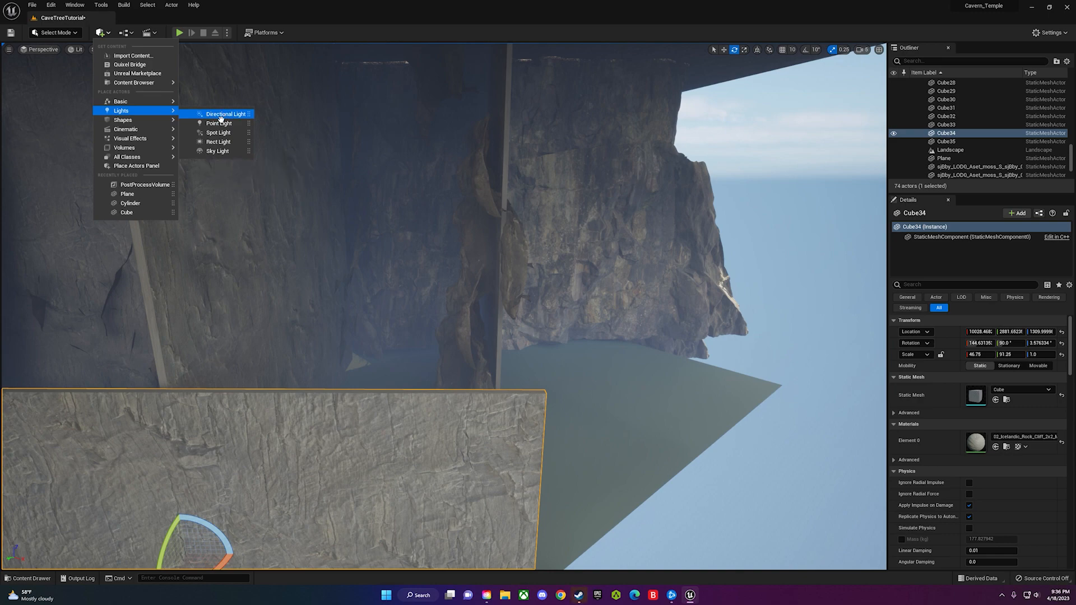
pyautogui.moveTo(218, 133); pyautogui.dragTo(538, 319)
pyautogui.press('r')
pyautogui.press('e')
pyautogui.press('w')
# - Move the spot light closer to the hanging rock column between the cave walls
pyautogui.moveTo(447, 307); pyautogui.dragTo(583, 306, button='right')
pyautogui.press('a')
pyautogui.moveTo(805, 246); pyautogui.dragTo(415, 248)
pyautogui.press('f')
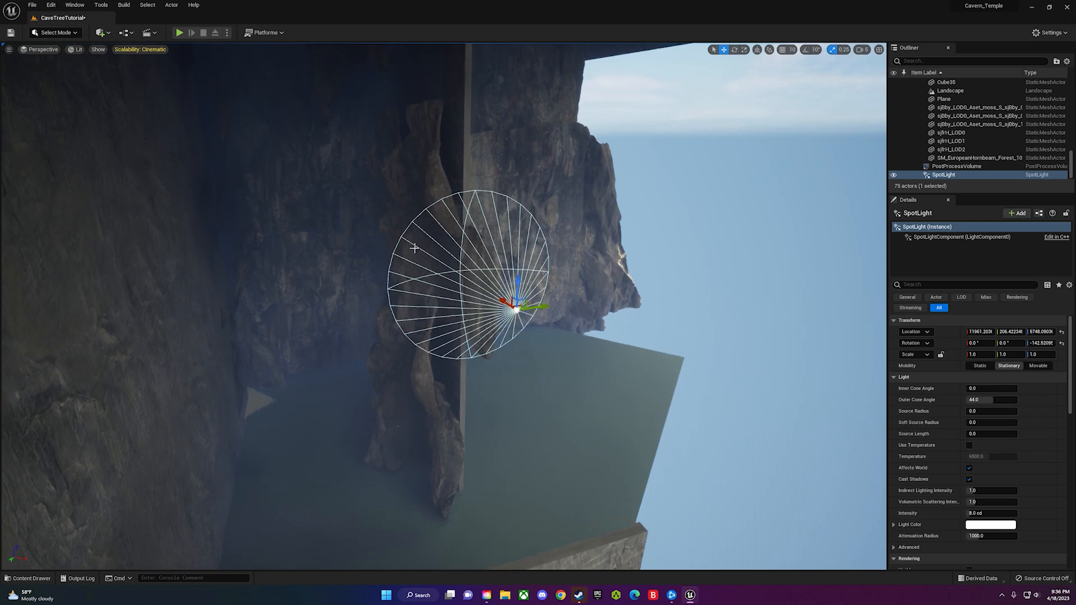
pyautogui.moveTo(533, 328); pyautogui.dragTo(413, 325)
pyautogui.click(412, 325)
pyautogui.press('f')
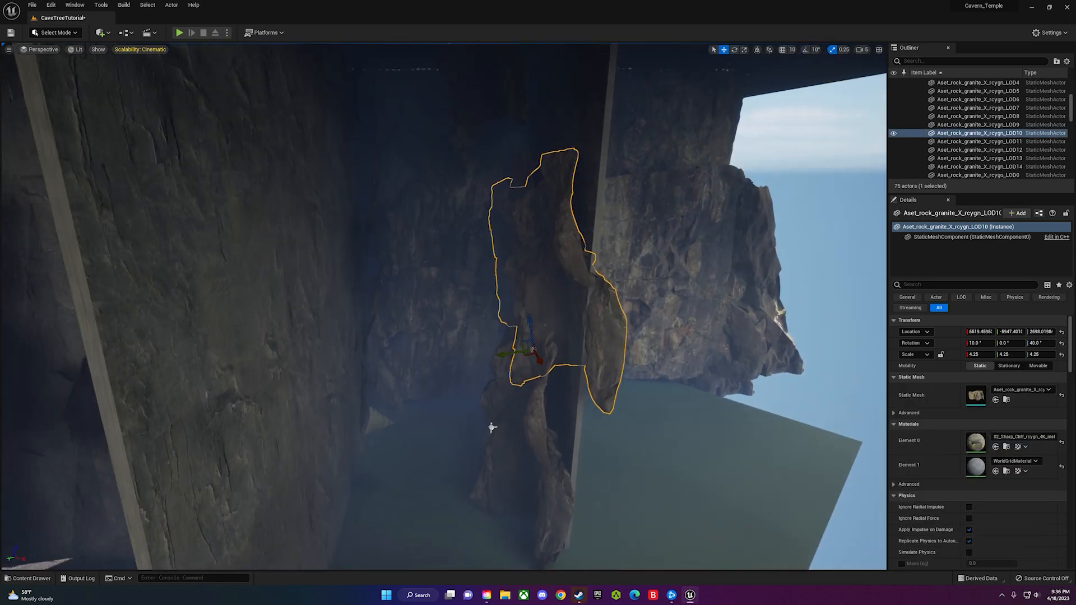
# - Pilot CineCameraActor to check the shot, stop piloting, and pin its camera preview in the viewport
pyautogui.scroll(5, 1012, 150)
pyautogui.click(966, 101)
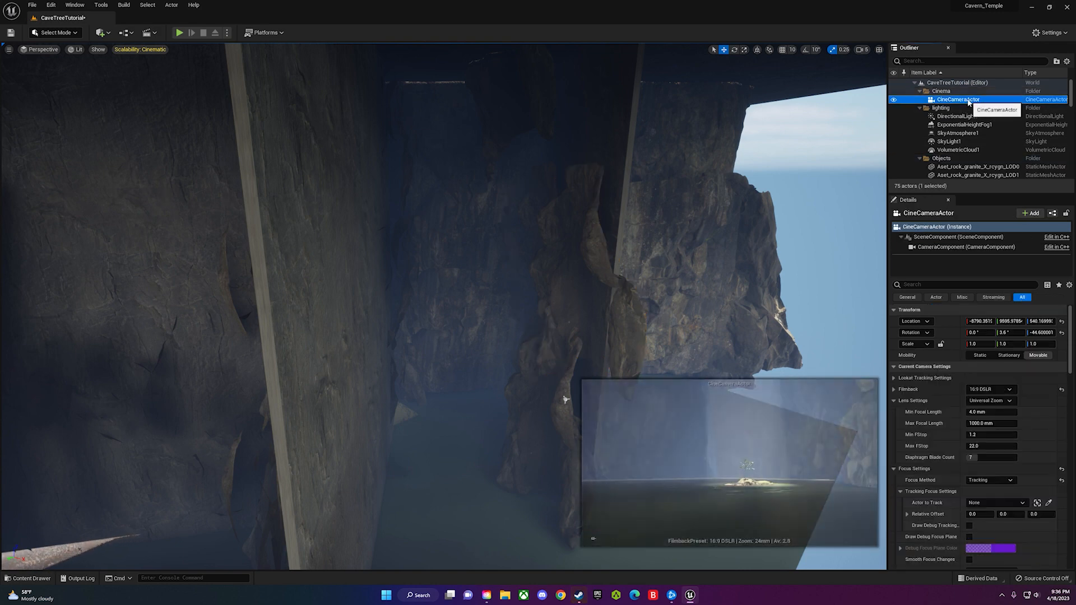
pyautogui.rightClick(966, 100)
pyautogui.click(981, 173)
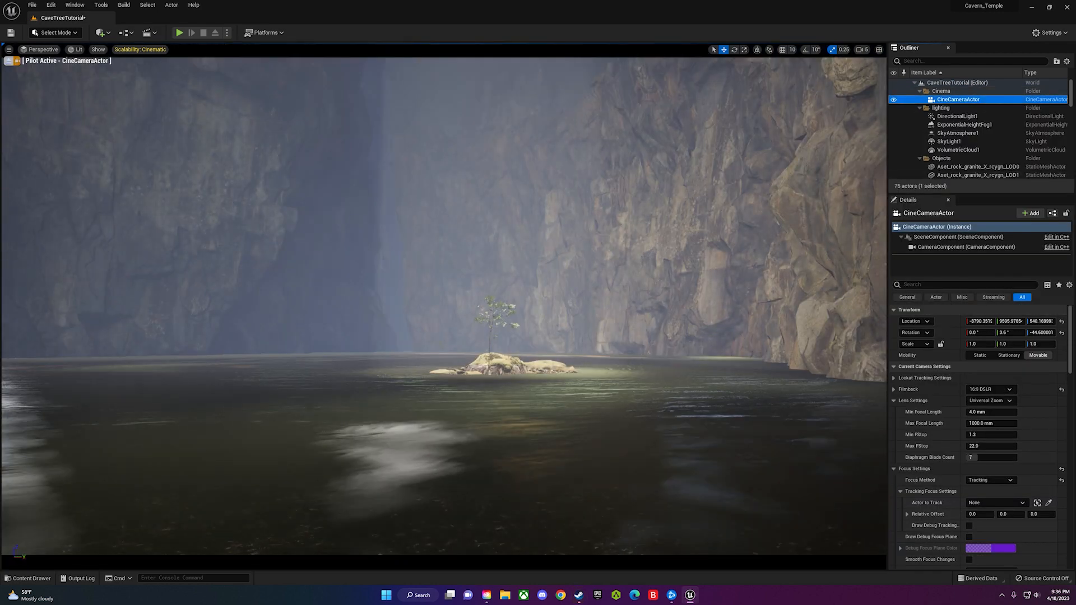
pyautogui.rightClick(970, 101)
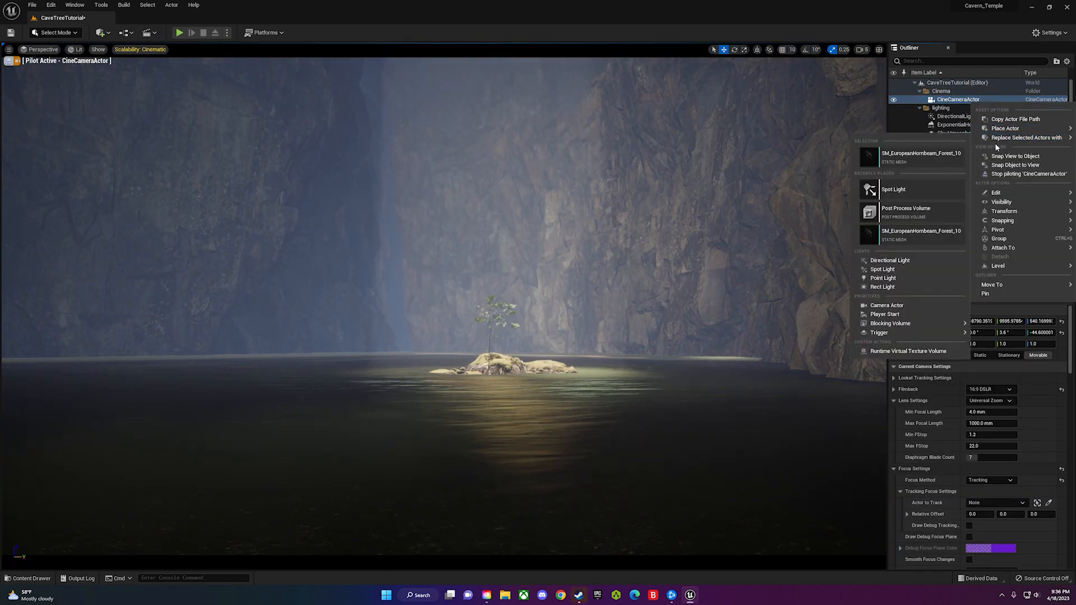
pyautogui.click(1014, 174)
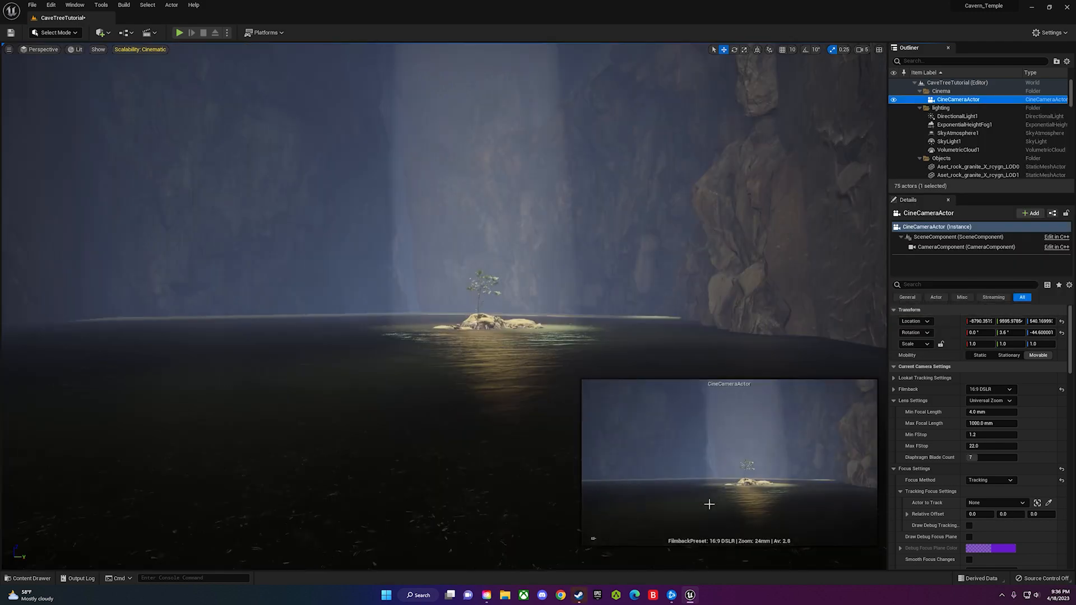
pyautogui.click(595, 540)
# - Set the spot light's Intensity to 160 cd and its Attenuation Radius to 16384
pyautogui.moveTo(370, 260); pyautogui.dragTo(317, 283, button='right')
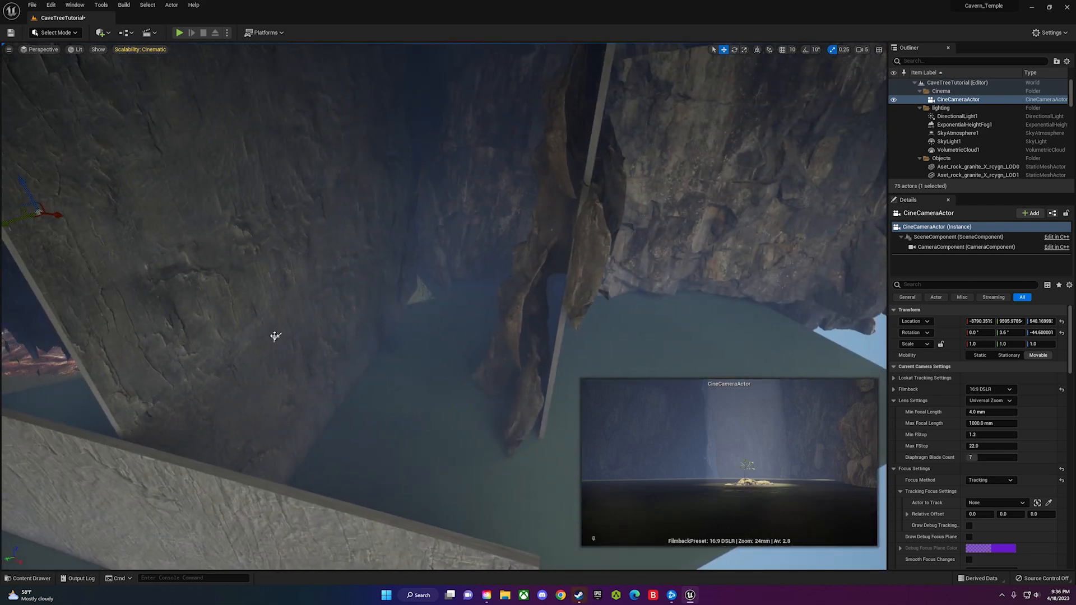
pyautogui.click(275, 337)
pyautogui.press('f')
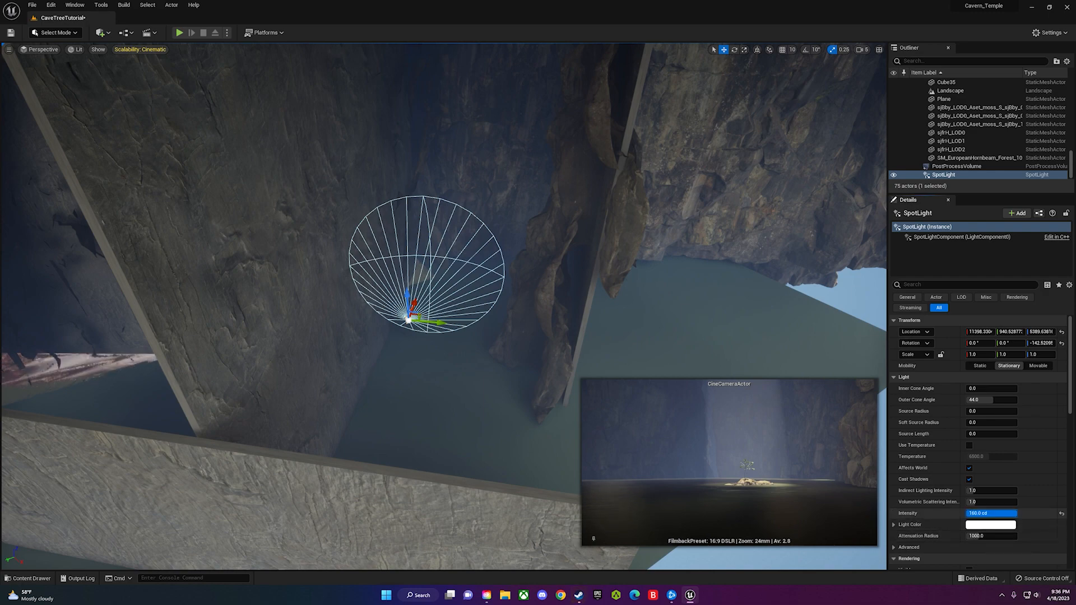
pyautogui.moveTo(977, 535); pyautogui.dragTo(1017, 536)
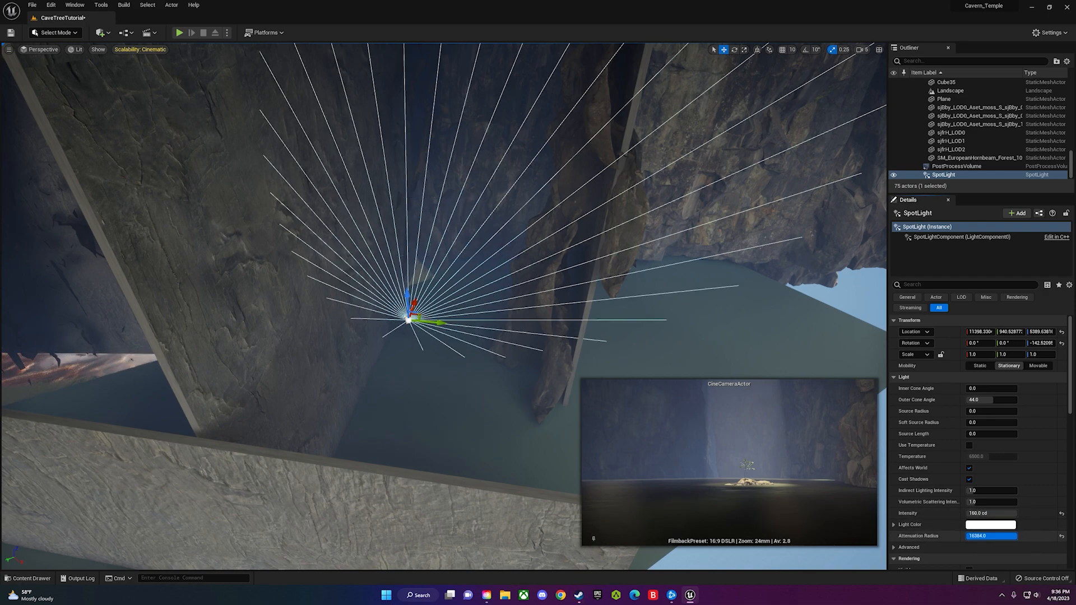
# - Change the spot light's color to saturated green, hex sRGB 00FFA0FF
pyautogui.moveTo(622, 405); pyautogui.dragTo(591, 385, button='right')
pyautogui.click(1007, 526)
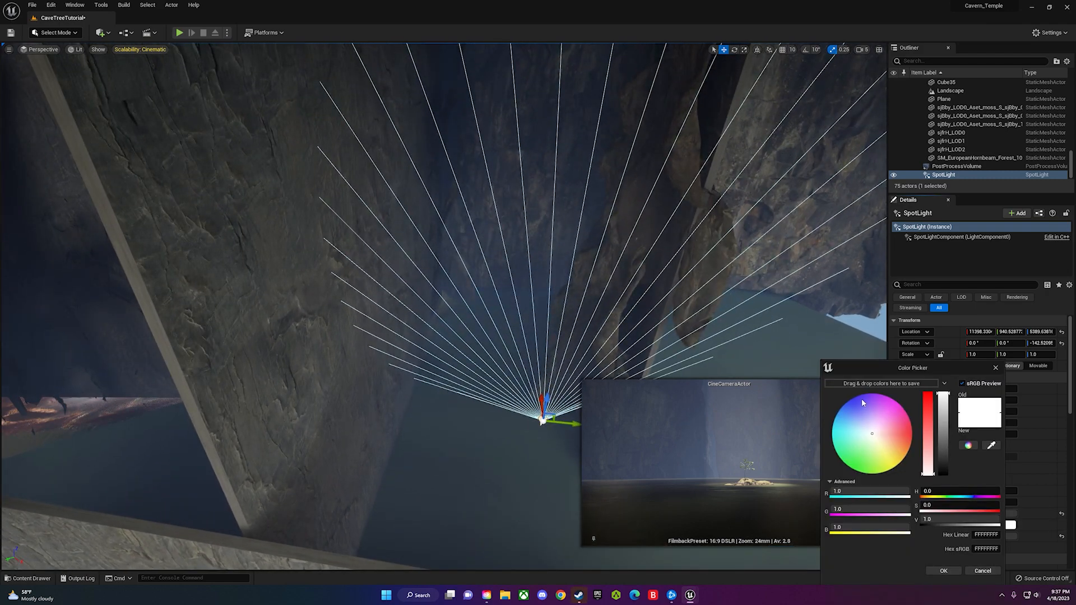
pyautogui.moveTo(872, 438); pyautogui.dragTo(833, 480)
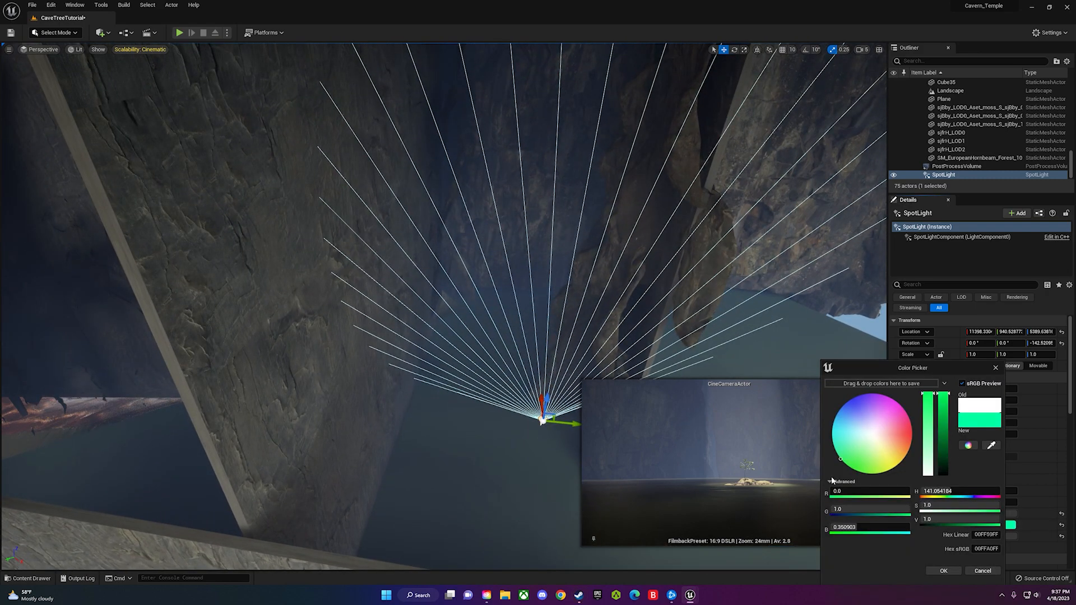
pyautogui.click(945, 570)
# - Move the spot light deeper into the gap and change its color to orange-red, hex sRGB FF3E00FF
pyautogui.moveTo(541, 404); pyautogui.dragTo(534, 284)
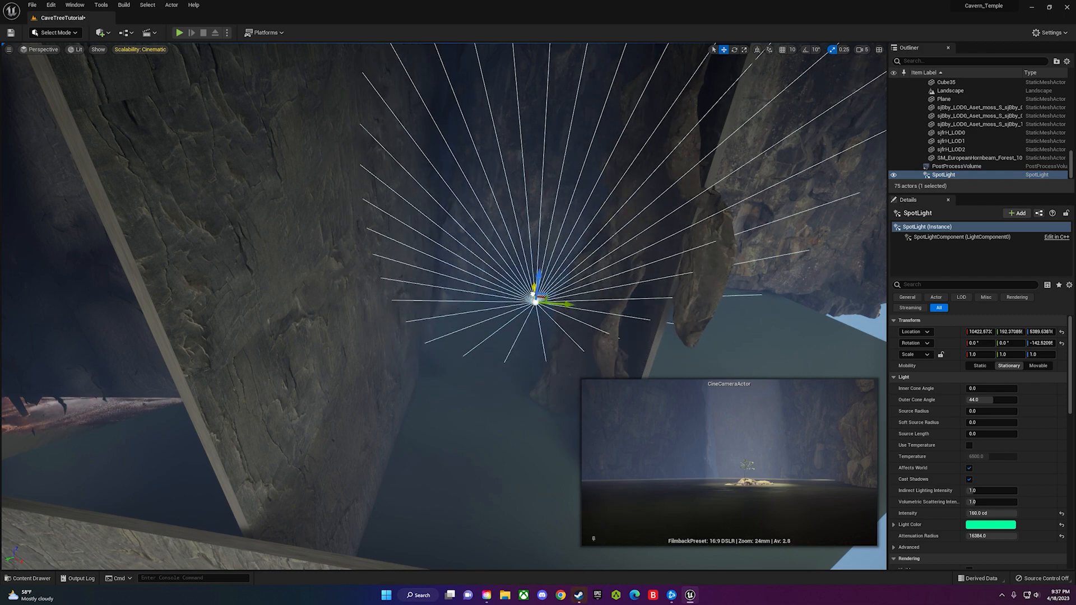
pyautogui.click(975, 526)
pyautogui.moveTo(813, 457); pyautogui.dragTo(897, 436)
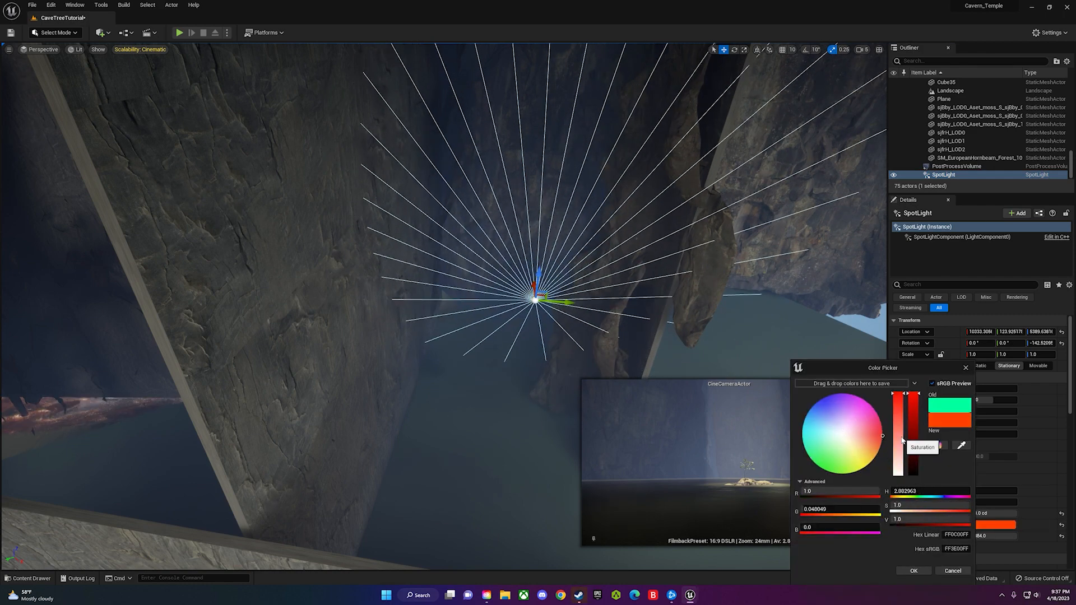
pyautogui.click(920, 571)
# - Reposition the spot light in the gap and set its Volumetric Scattering Intensity to 4.0 and Indirect Lighting Intensity to 6.0
pyautogui.moveTo(601, 282); pyautogui.dragTo(678, 282, button='right')
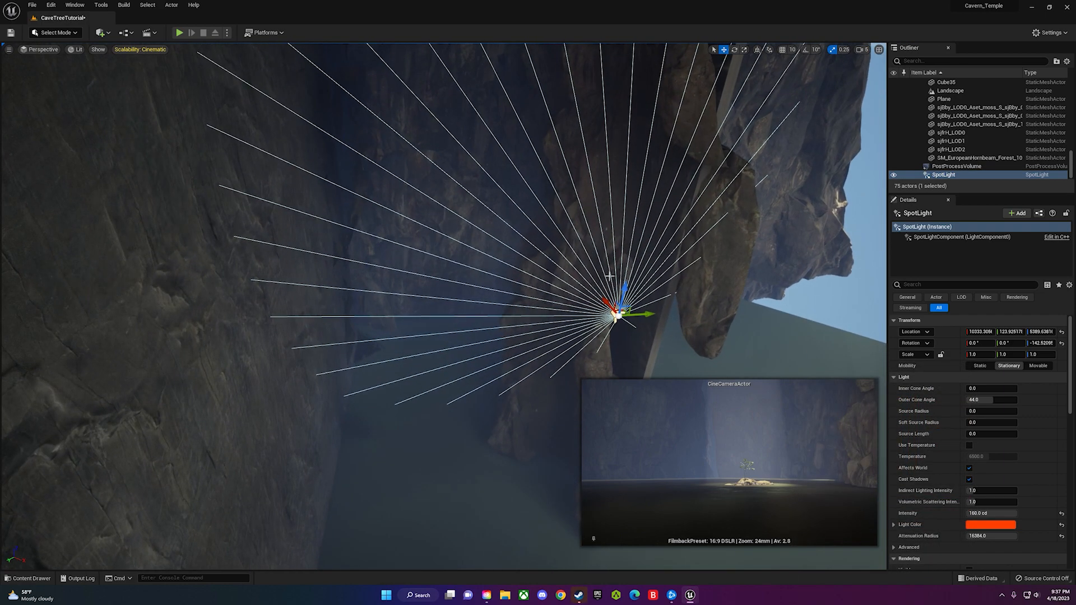
pyautogui.moveTo(608, 306); pyautogui.dragTo(664, 368)
pyautogui.press('d')
pyautogui.moveTo(664, 369)
pyautogui.mouseDown(button='right')
pyautogui.moveTo(690, 377)
pyautogui.moveTo(664, 374)
pyautogui.mouseUp(button='right')
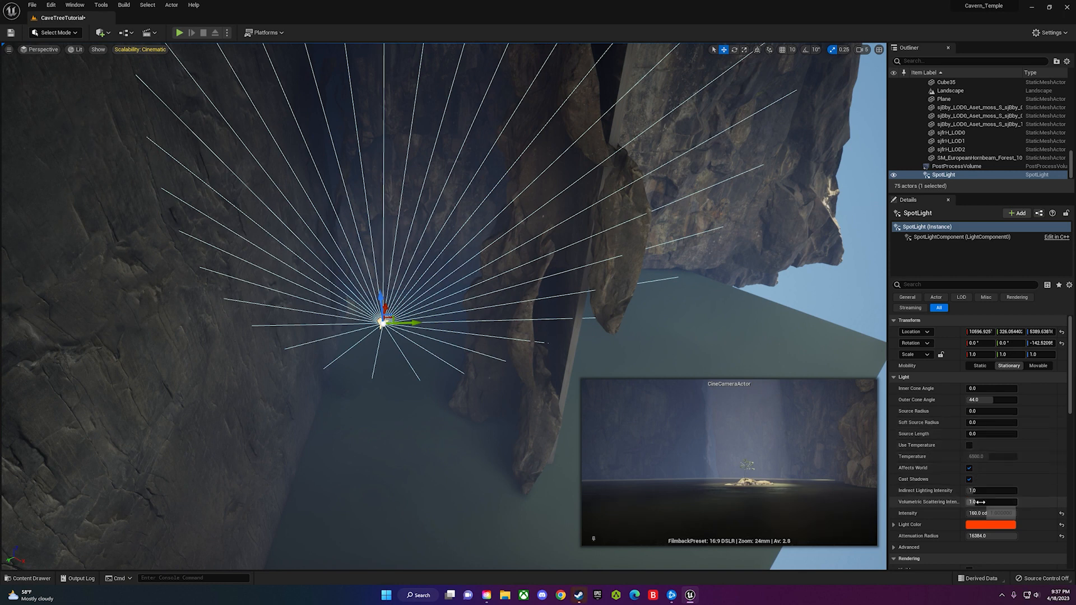
pyautogui.moveTo(991, 502); pyautogui.dragTo(1058, 491)
pyautogui.moveTo(446, 361); pyautogui.dragTo(438, 351, button='right')
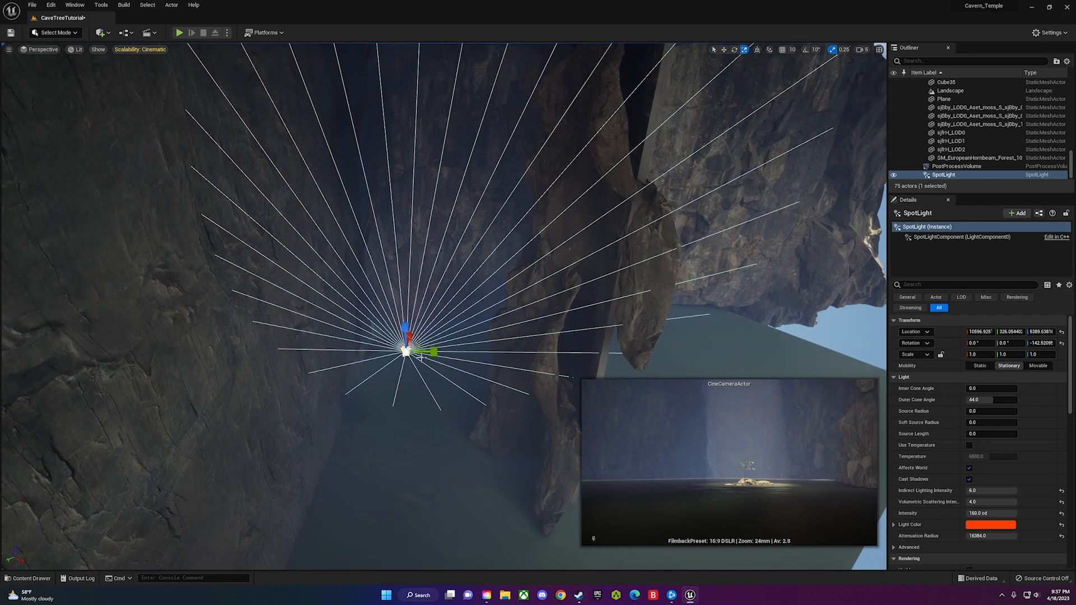
# - Rotate the spot light toward the adjoining rock wall and set its Intensity to 1000 cd
pyautogui.press('e')
pyautogui.moveTo(421, 358); pyautogui.dragTo(373, 359)
pyautogui.moveTo(452, 365); pyautogui.dragTo(389, 357, button='right')
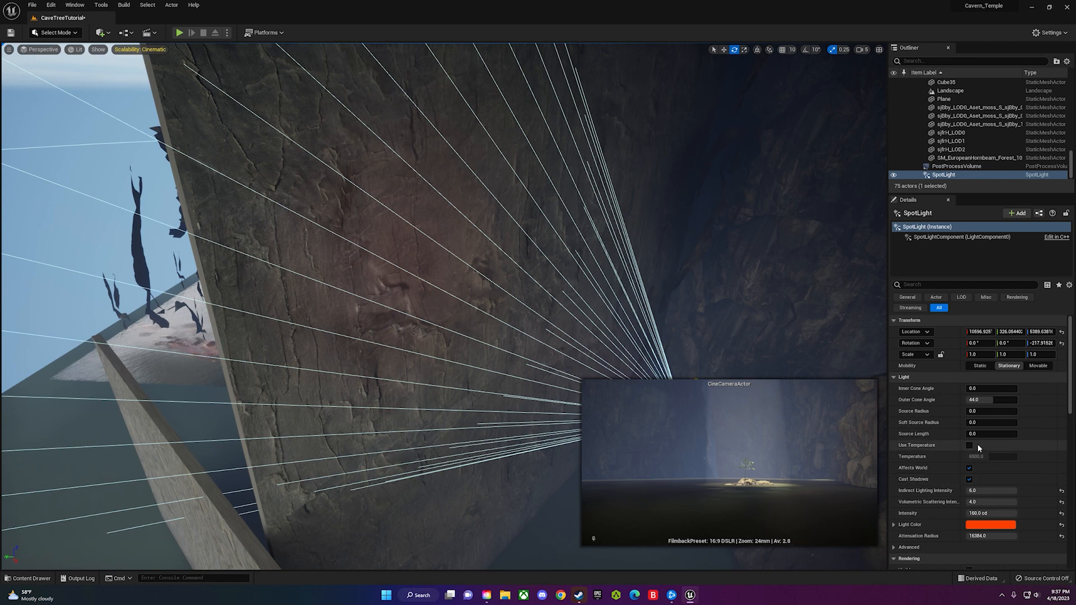
pyautogui.scroll(-1, 984, 503)
pyautogui.click(978, 486)
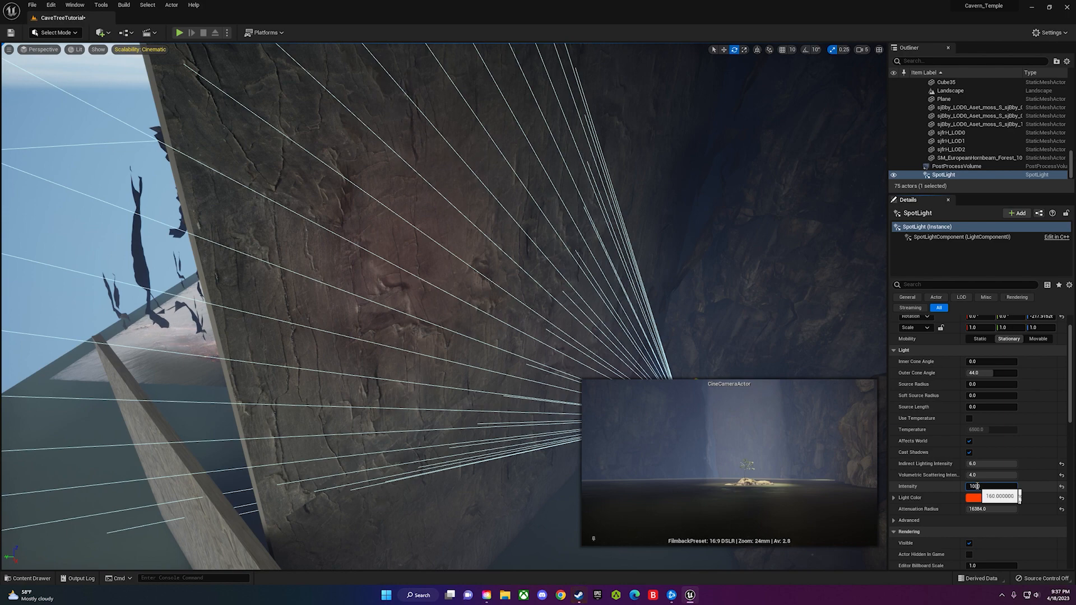
pyautogui.write('1000')
pyautogui.press('Return')
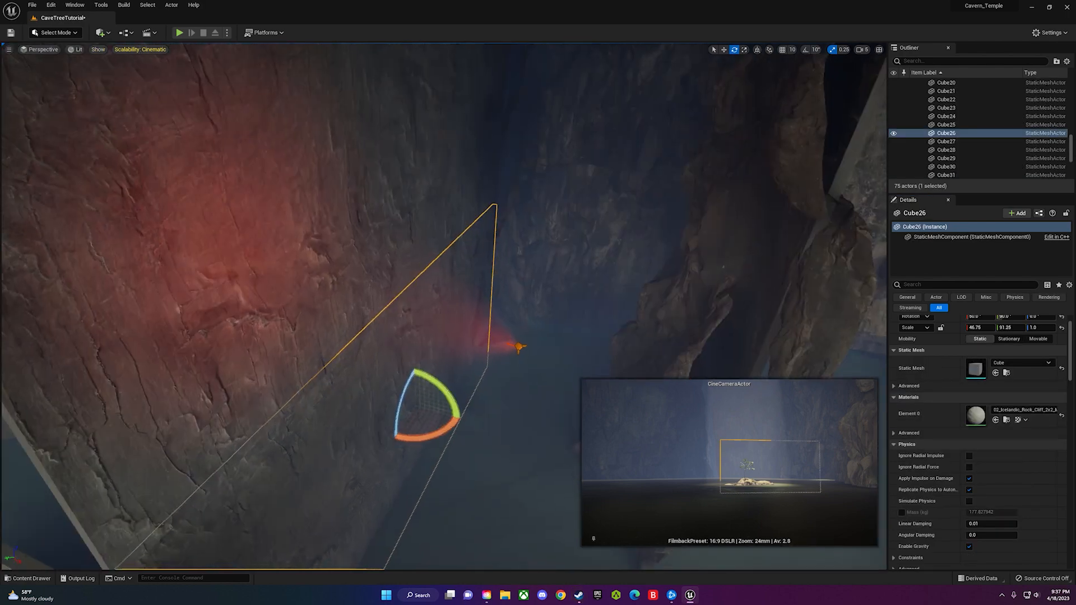
pyautogui.moveTo(505, 495); pyautogui.dragTo(555, 486, button='right')
pyautogui.moveTo(400, 450); pyautogui.dragTo(360, 446)
pyautogui.hotkey('ctrl', 'z')
# - Rotate the spot light to aim into the gap between the cave walls and set its Intensity to 10000 cd
pyautogui.click(468, 353)
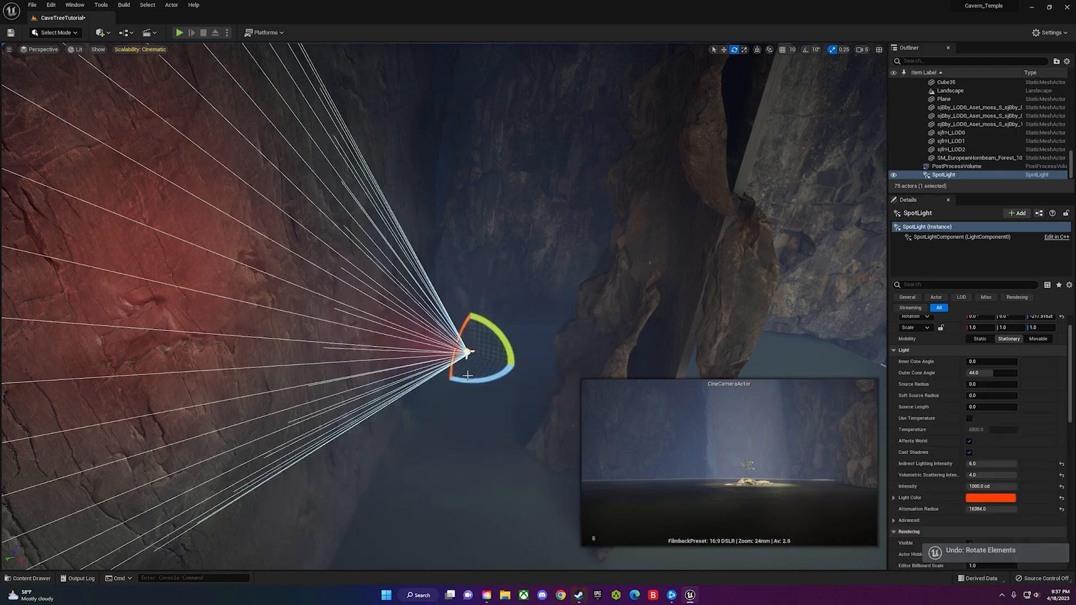
pyautogui.moveTo(480, 384); pyautogui.dragTo(423, 335)
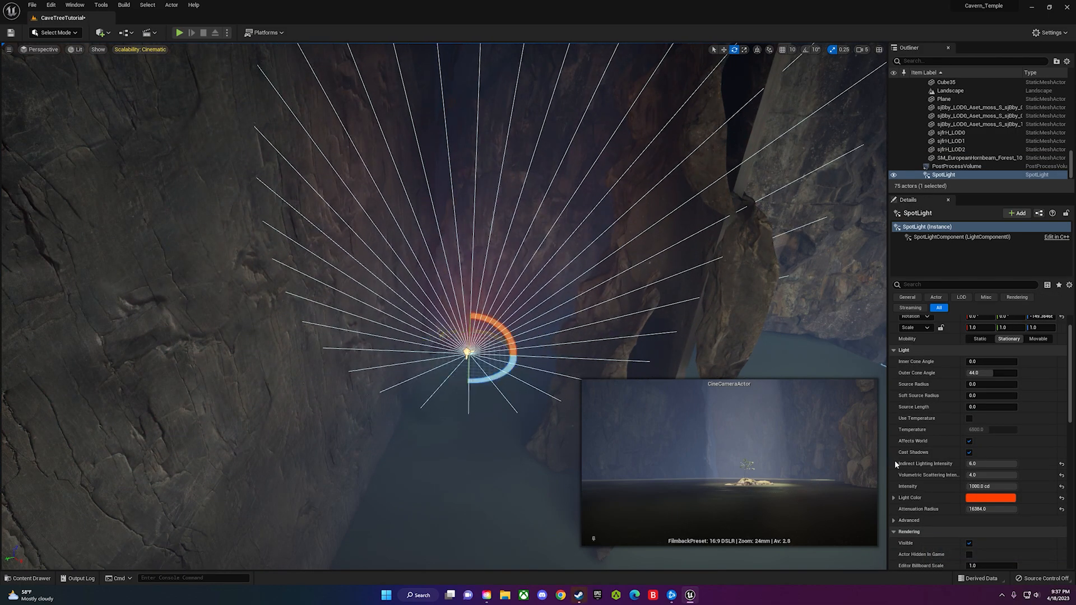
pyautogui.click(972, 485)
pyautogui.write('10000')
pyautogui.press('Return')
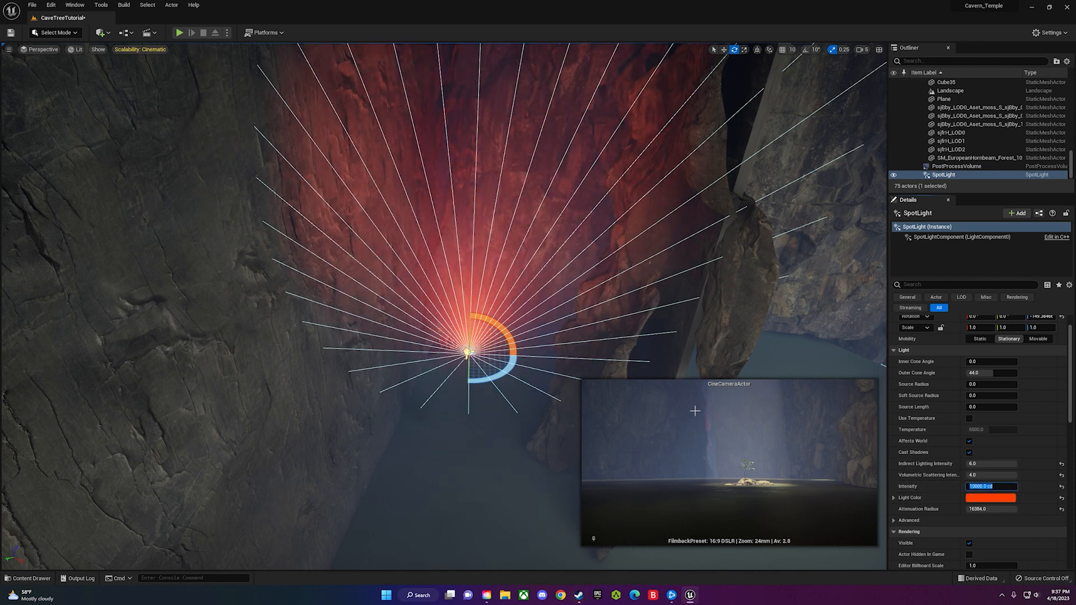
# - Fine-tune the spot light's rotation so it lights the rock column and the wall behind it
pyautogui.moveTo(495, 381); pyautogui.dragTo(398, 567)
pyautogui.press('w')
pyautogui.moveTo(430, 475)
pyautogui.mouseDown(button='right')
pyautogui.moveTo(414, 477)
pyautogui.moveTo(429, 475)
pyautogui.mouseUp(button='right')
pyautogui.press('s')
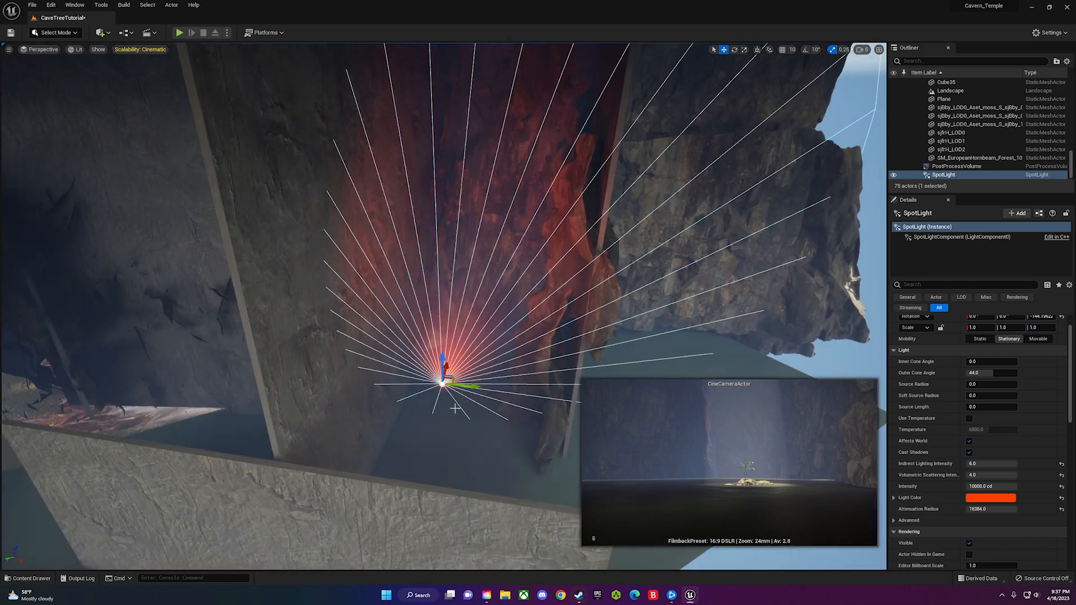
# - Move the spot light back to the outer cave wall and rotate it to shine between the rock walls
pyautogui.moveTo(447, 367); pyautogui.dragTo(416, 496)
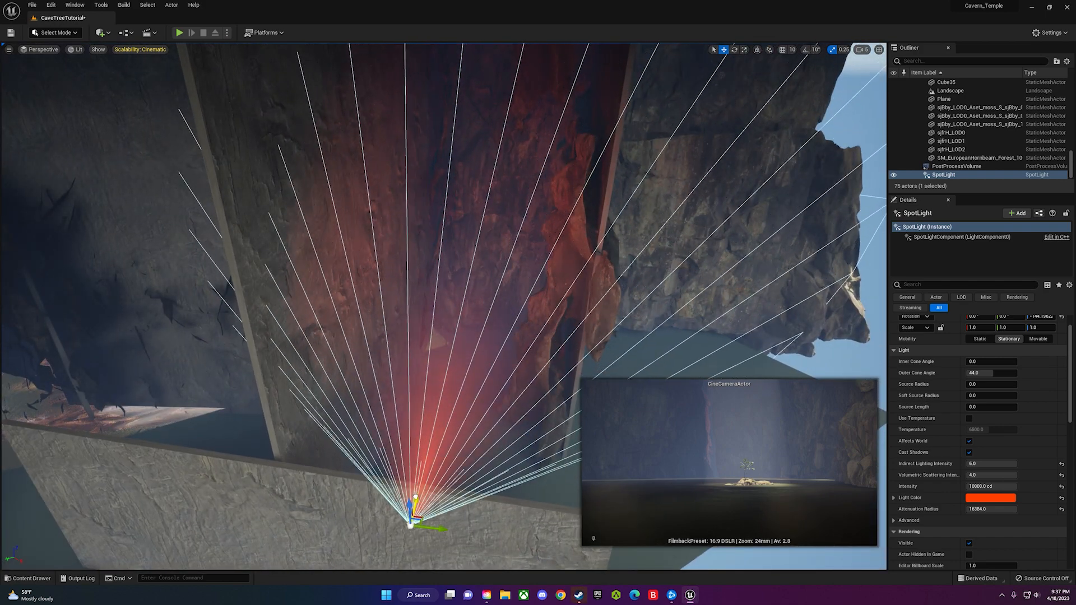
pyautogui.press('e')
pyautogui.moveTo(442, 546); pyautogui.dragTo(456, 526)
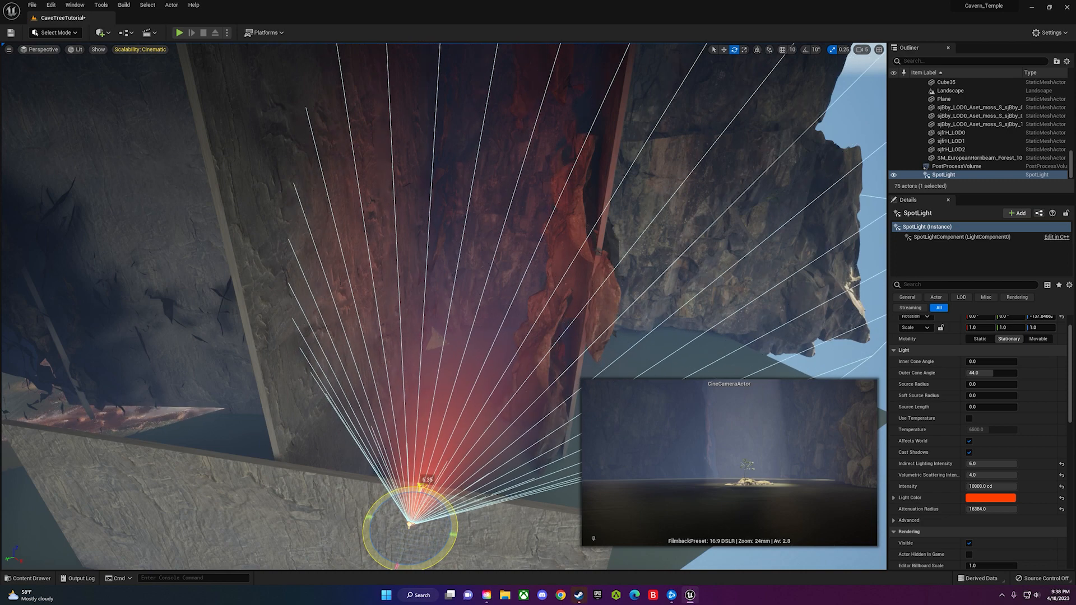
# - Change the spot light's Light Color to a warm golden yellow
pyautogui.click(999, 500)
pyautogui.moveTo(908, 436); pyautogui.dragTo(896, 455)
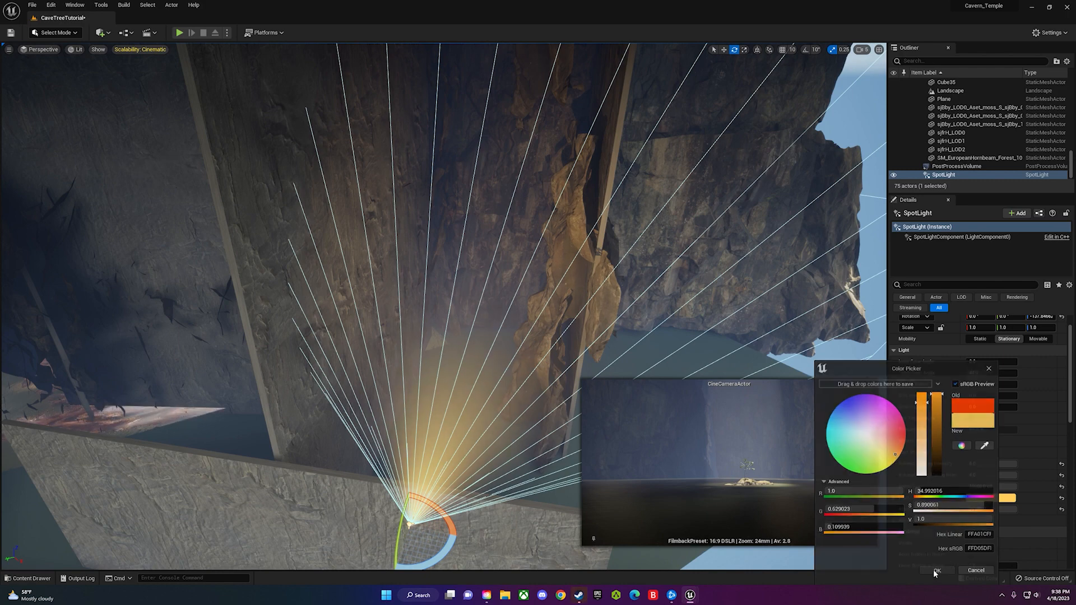
pyautogui.click(937, 571)
# - Return to the cave interior and pilot the CineCameraActor to see the shot through the camera
pyautogui.press('w')
pyautogui.moveTo(442, 306); pyautogui.dragTo(468, 295, button='right')
pyautogui.press('a')
pyautogui.moveTo(184, 412); pyautogui.dragTo(325, 414, button='right')
pyautogui.press('w')
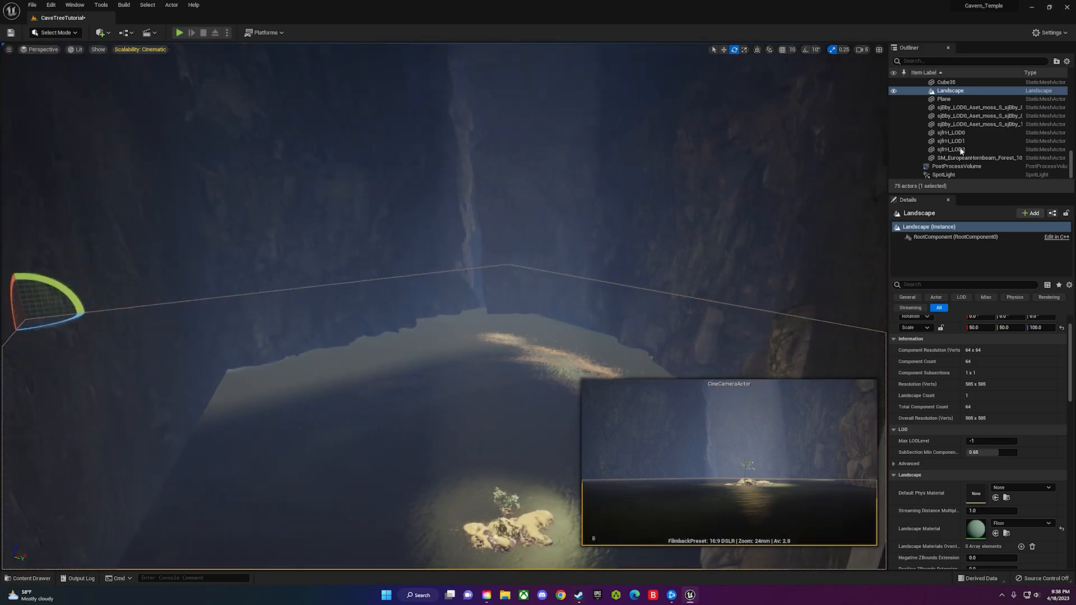
pyautogui.scroll(6, 973, 107)
pyautogui.scroll(5, 973, 112)
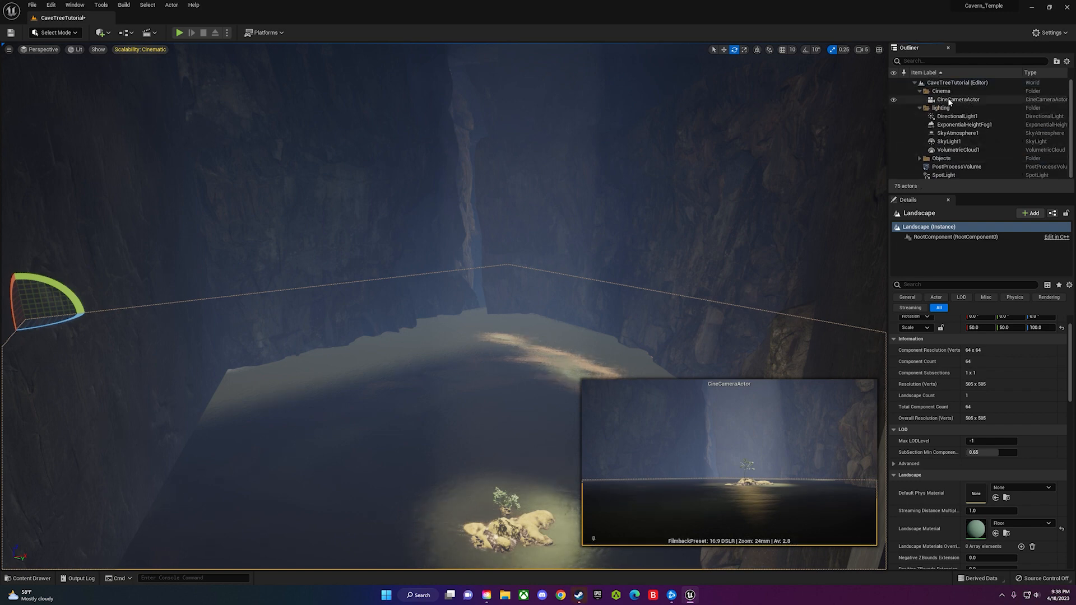
pyautogui.rightClick(950, 101)
pyautogui.click(978, 168)
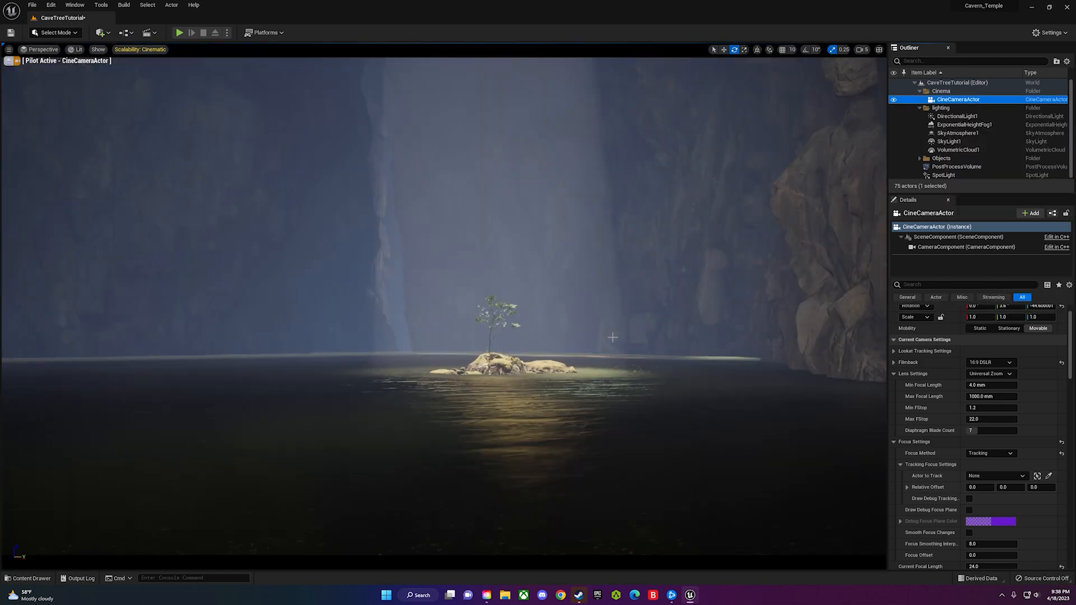
# - Enable the global color grading Gamma on the PostProcessVolume and lower it to 0.76
pyautogui.click(957, 166)
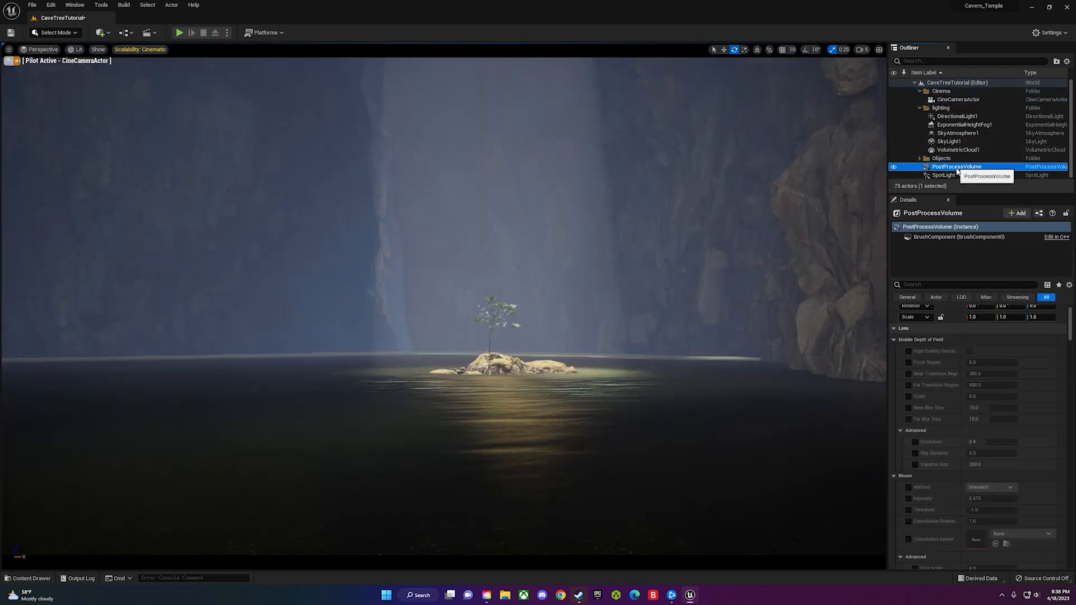
pyautogui.click(918, 285)
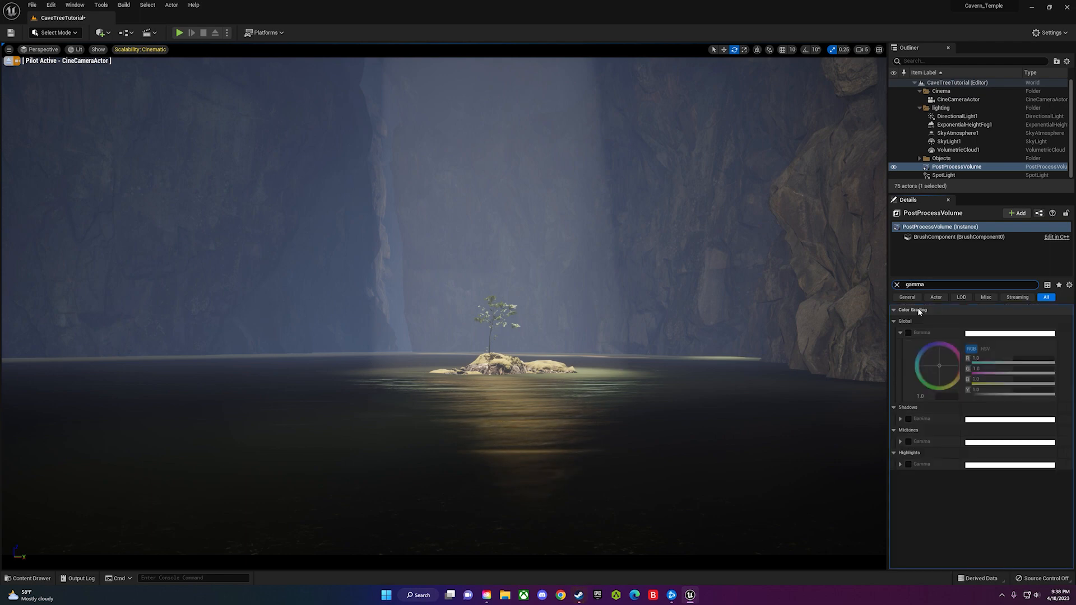
pyautogui.click(910, 333)
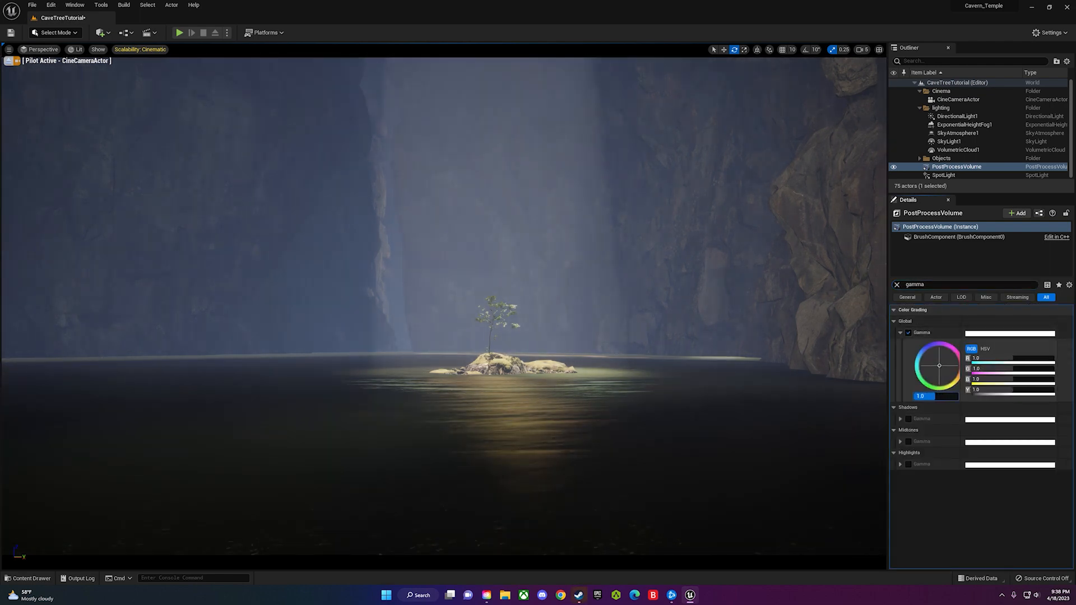
pyautogui.moveTo(934, 396); pyautogui.dragTo(930, 396)
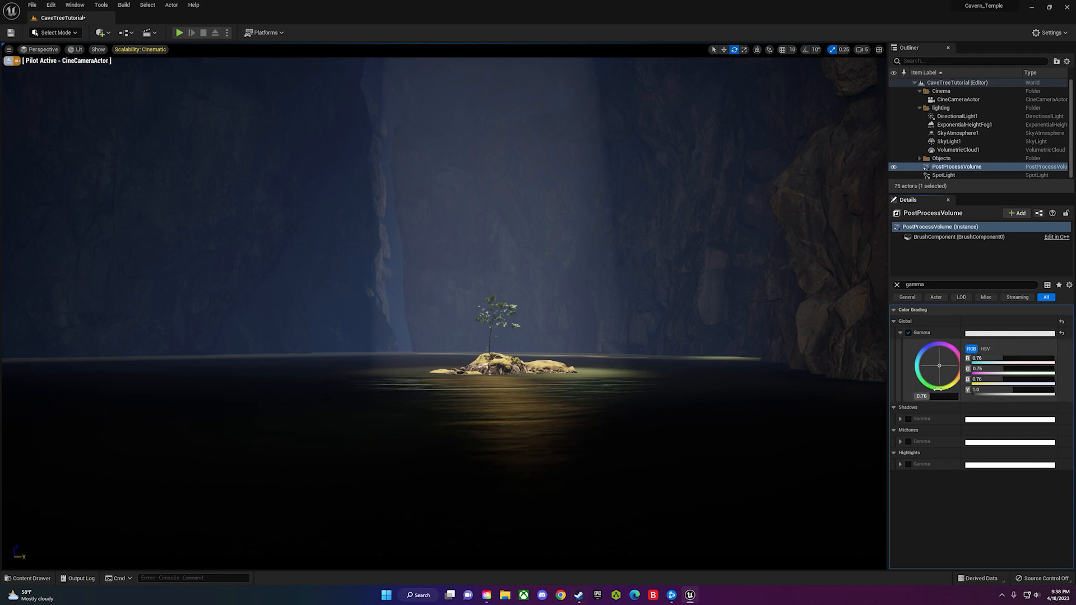
# - Enable the PostProcessVolume's Vignette Size override and set its Vignette Intensity to 0.408
pyautogui.click(897, 285)
pyautogui.write('vign')
pyautogui.click(915, 343)
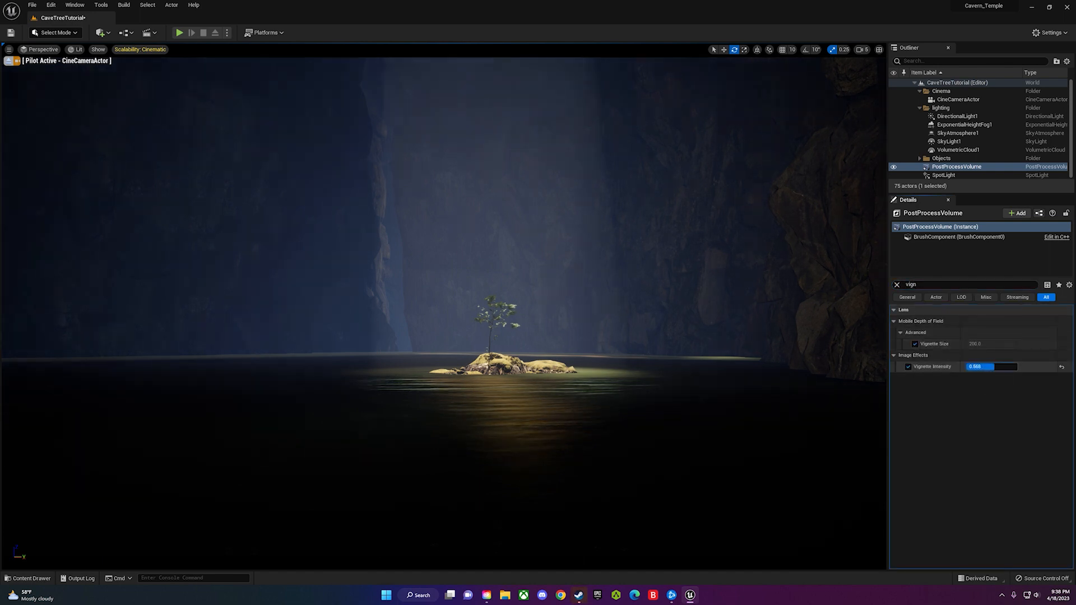
pyautogui.moveTo(994, 367); pyautogui.dragTo(983, 367)
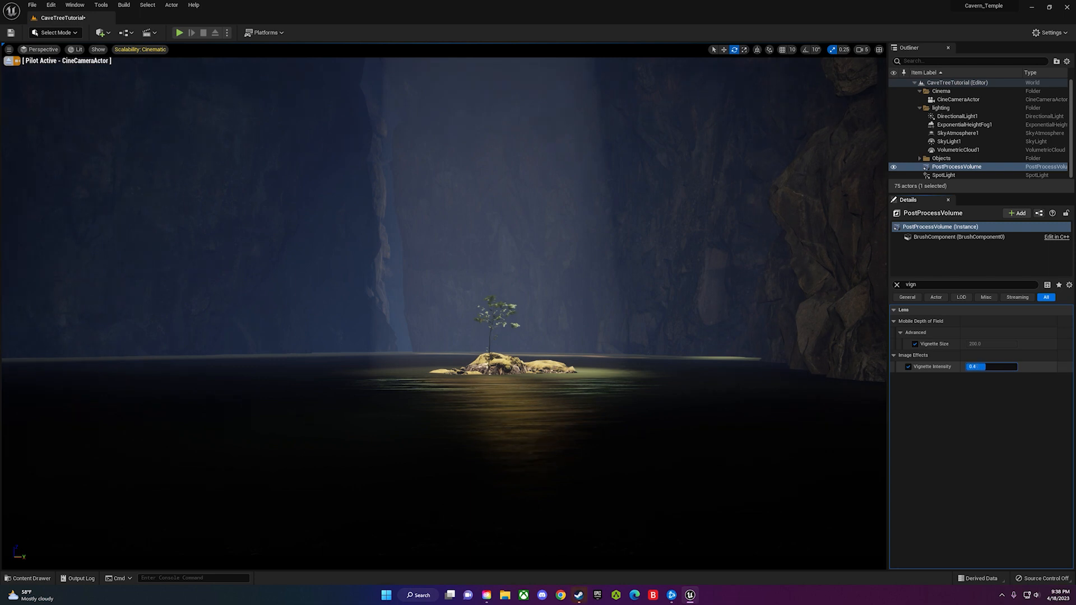
pyautogui.moveTo(976, 367); pyautogui.dragTo(977, 366)
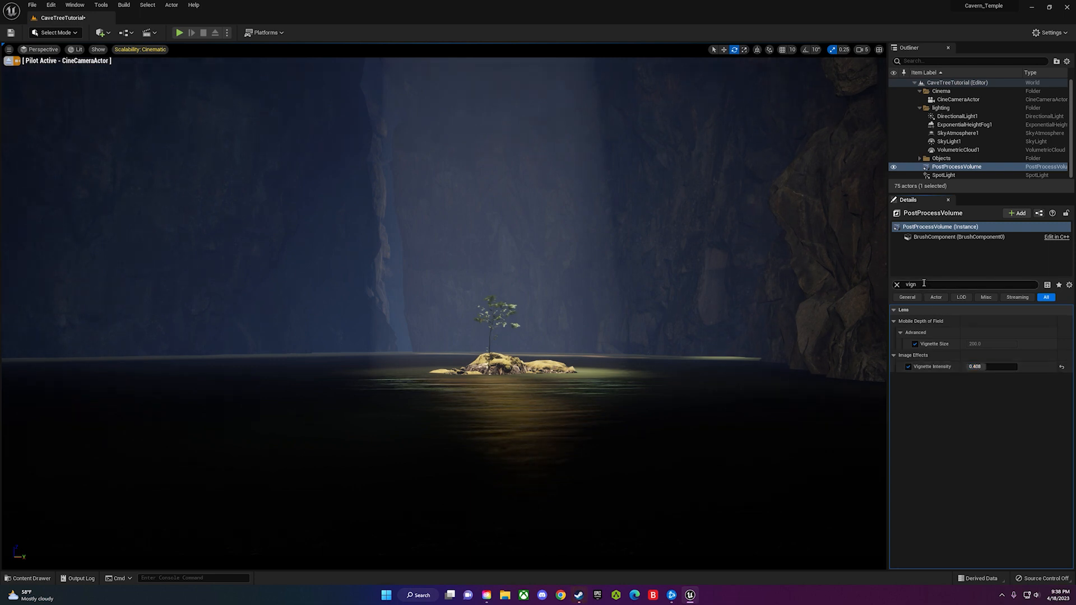
# - Bring up the PostProcessVolume's Gamma settings again to review the global value
pyautogui.press('BackSpace')
pyautogui.press('BackSpace')
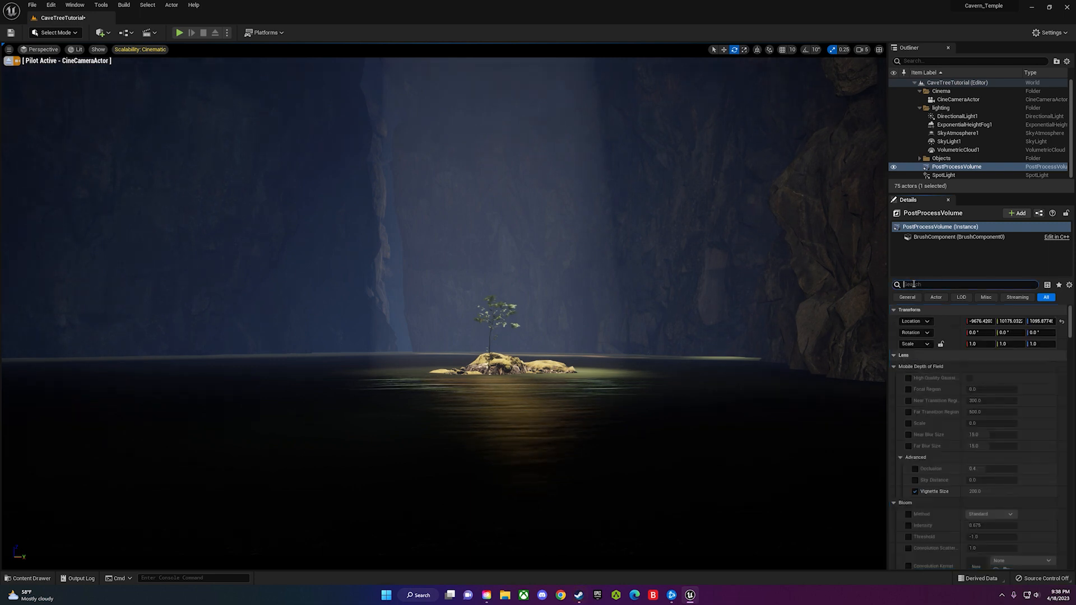
pyautogui.write('gamma')
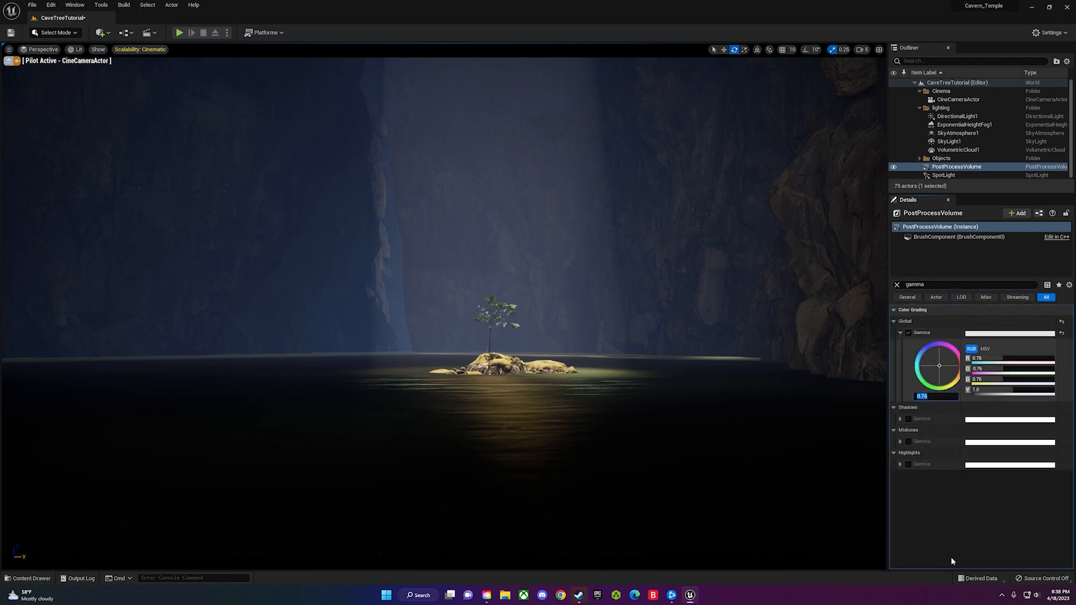
pyautogui.click(953, 521)
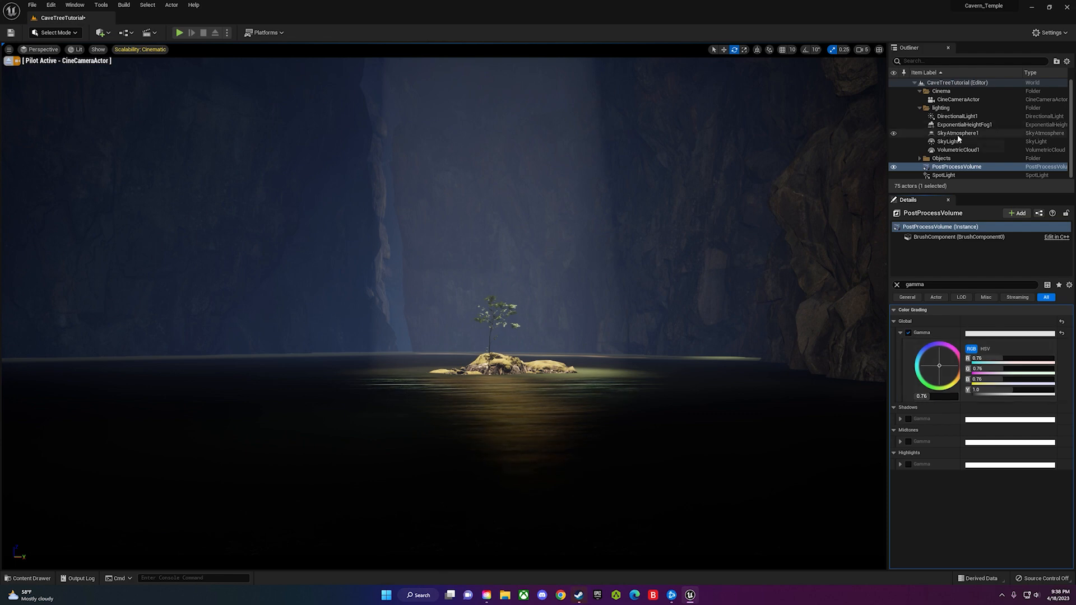
# - Set the spot light's Intensity to 20000 cd and its Light Color to a soft peach orange
pyautogui.click(945, 176)
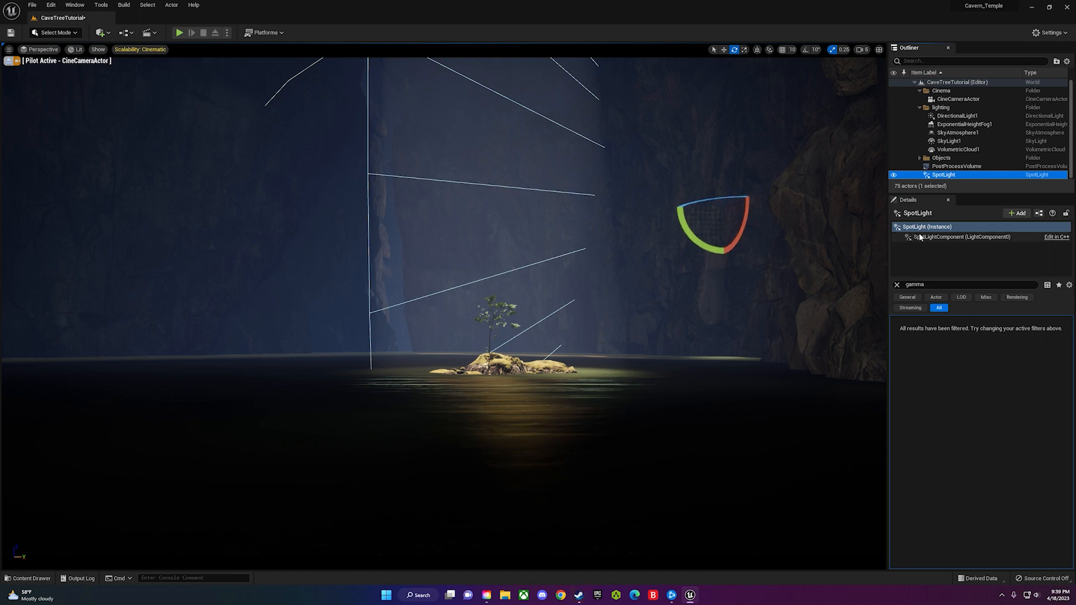
pyautogui.click(897, 284)
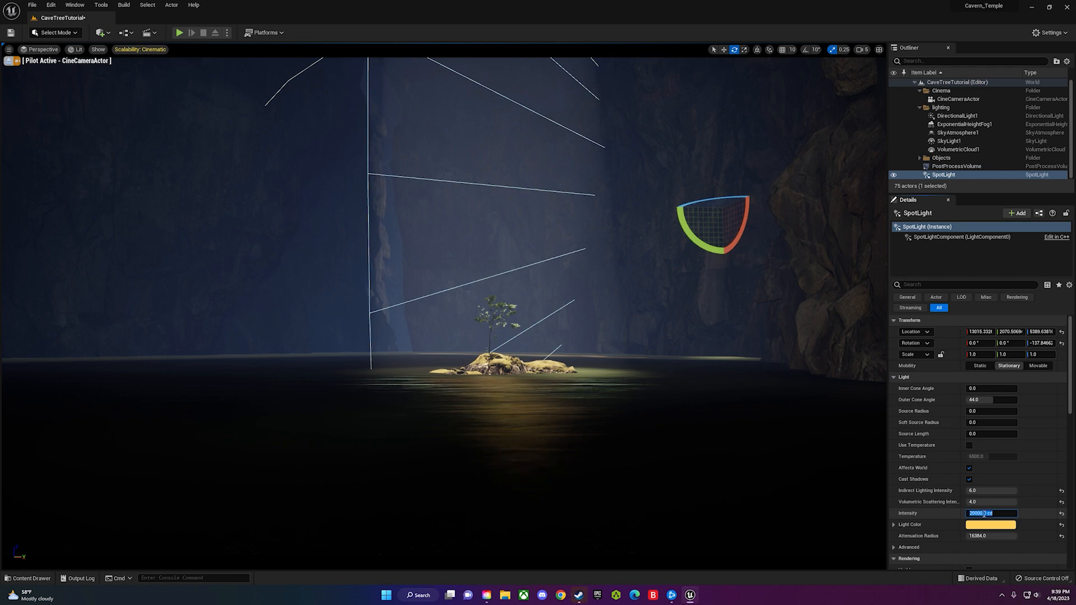
pyautogui.click(991, 524)
pyautogui.moveTo(883, 449); pyautogui.dragTo(881, 445)
pyautogui.click(907, 568)
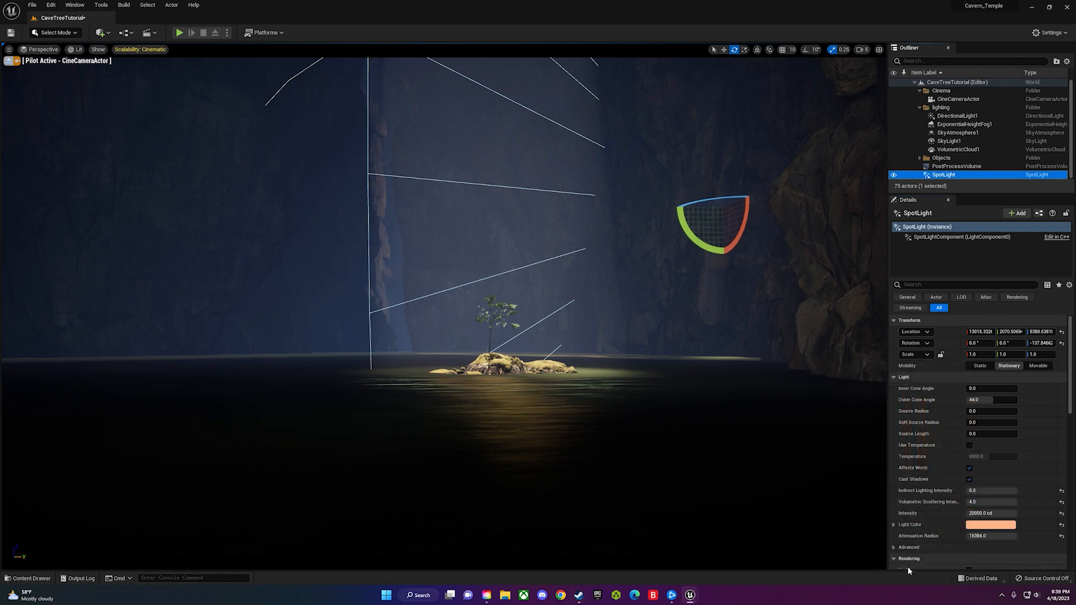
# - Tilt the spot light to about -3.1° and shift it so it lights more of the rock column beside the gap
pyautogui.moveTo(705, 251); pyautogui.dragTo(673, 209)
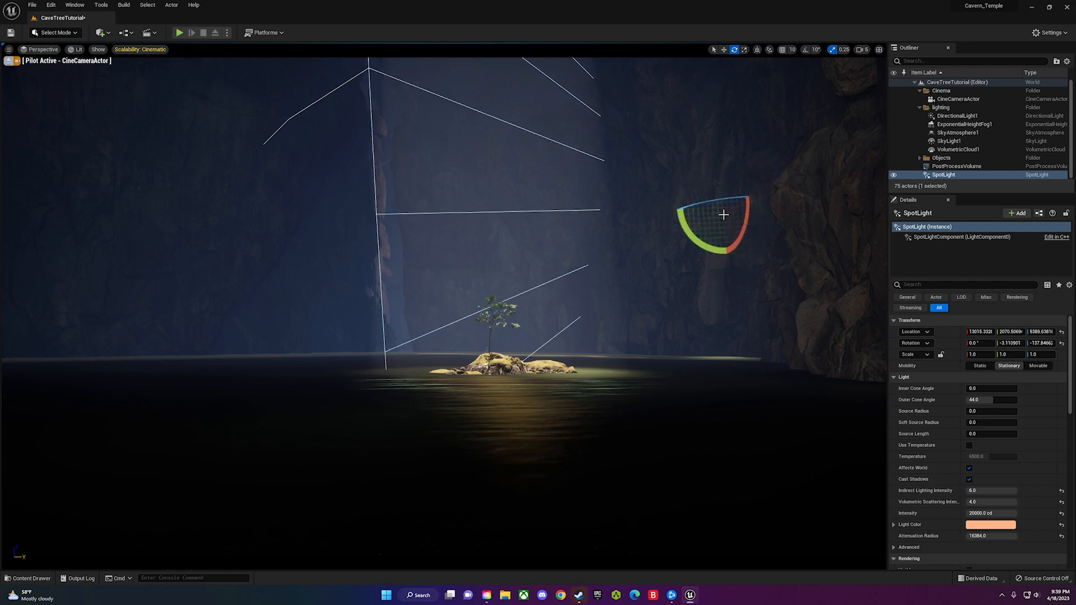
pyautogui.press('w')
pyautogui.press('e')
pyautogui.press('w')
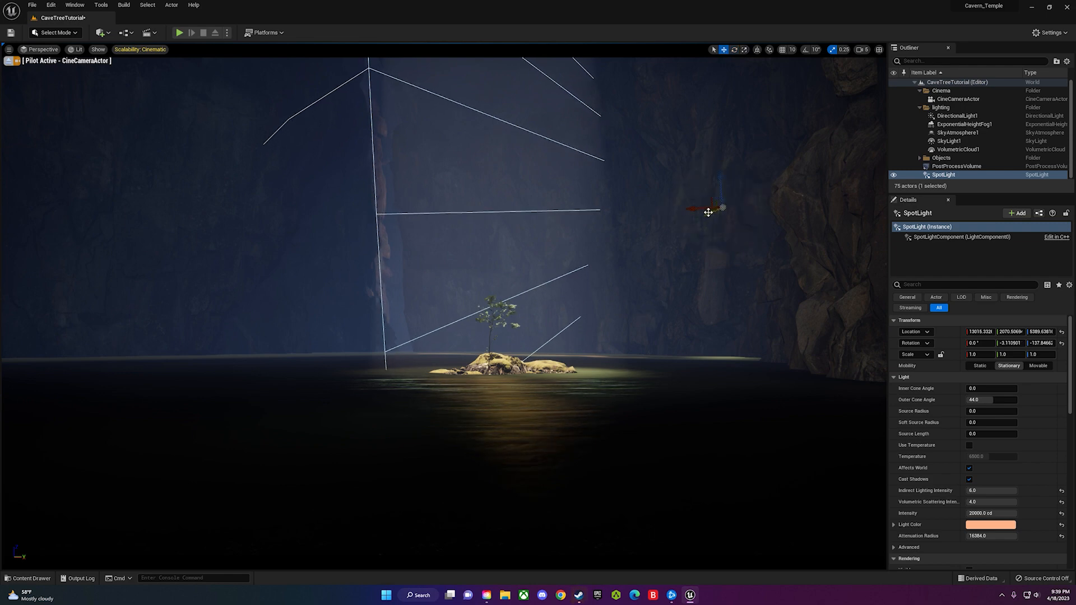
pyautogui.moveTo(704, 209); pyautogui.dragTo(634, 210)
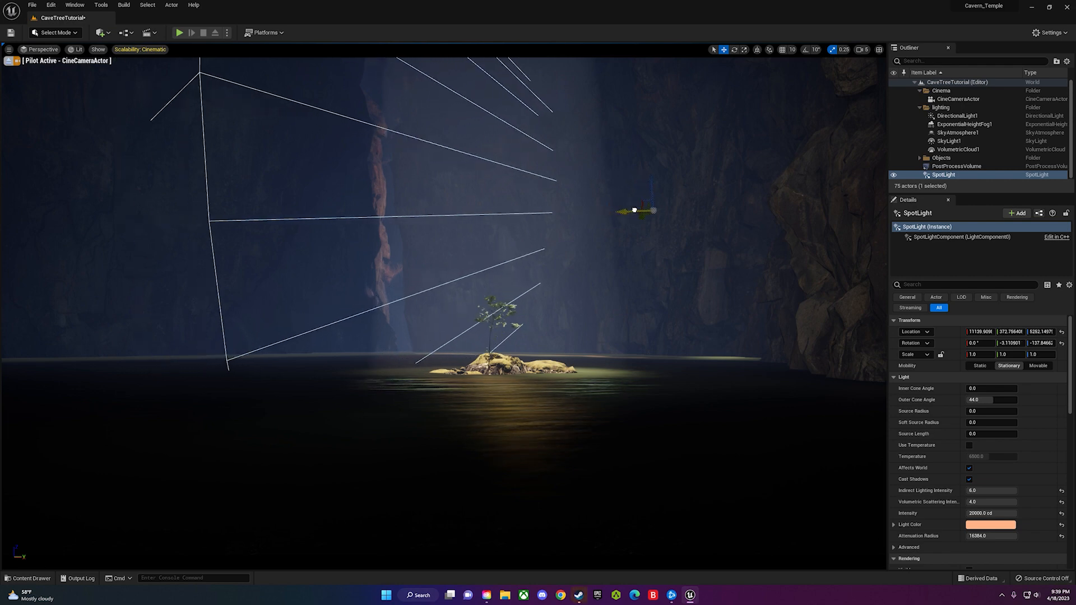
pyautogui.click(667, 251)
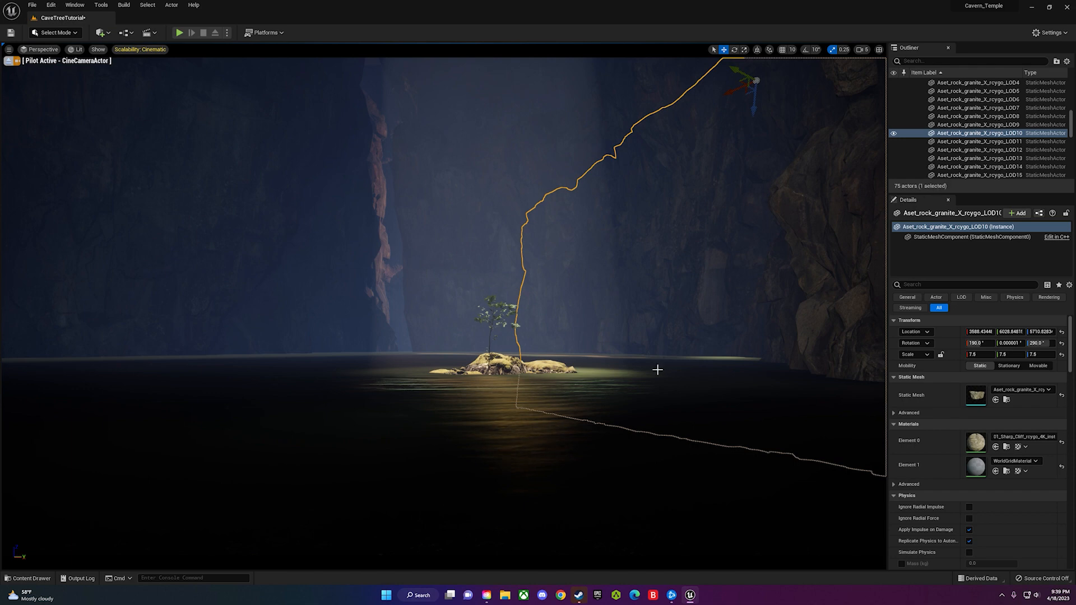
pyautogui.click(589, 473)
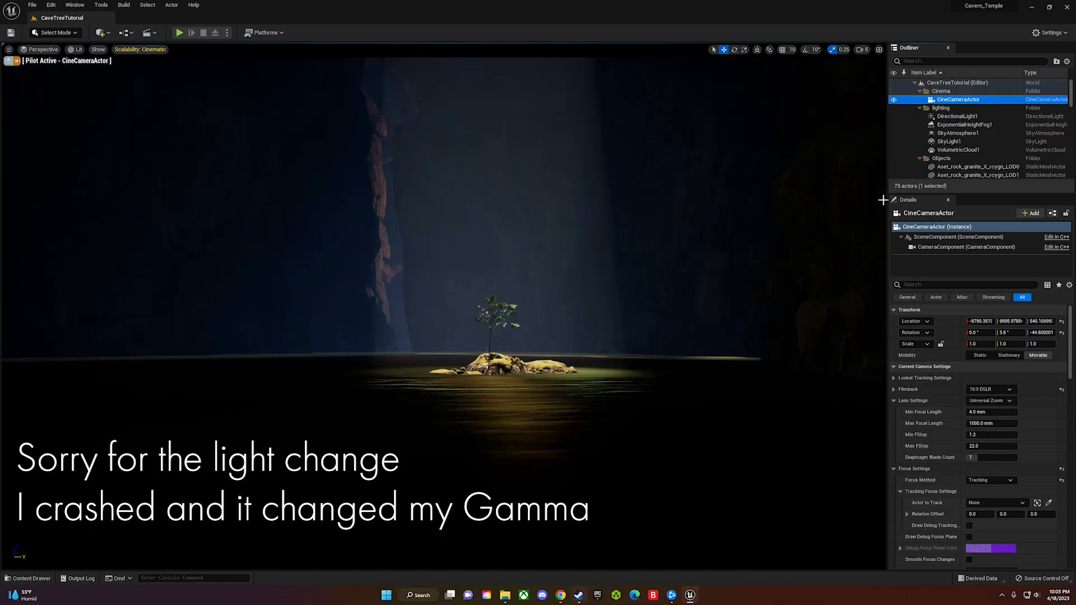
# - Collapse the Cinema, lighting and Objects folders in the Outliner
pyautogui.click(919, 92)
pyautogui.click(919, 99)
pyautogui.click(919, 107)
# - Create a Niagara System in the Content folder from the Fountain emitter template and name it Particles
pyautogui.hotkey('ctrl', 'space')
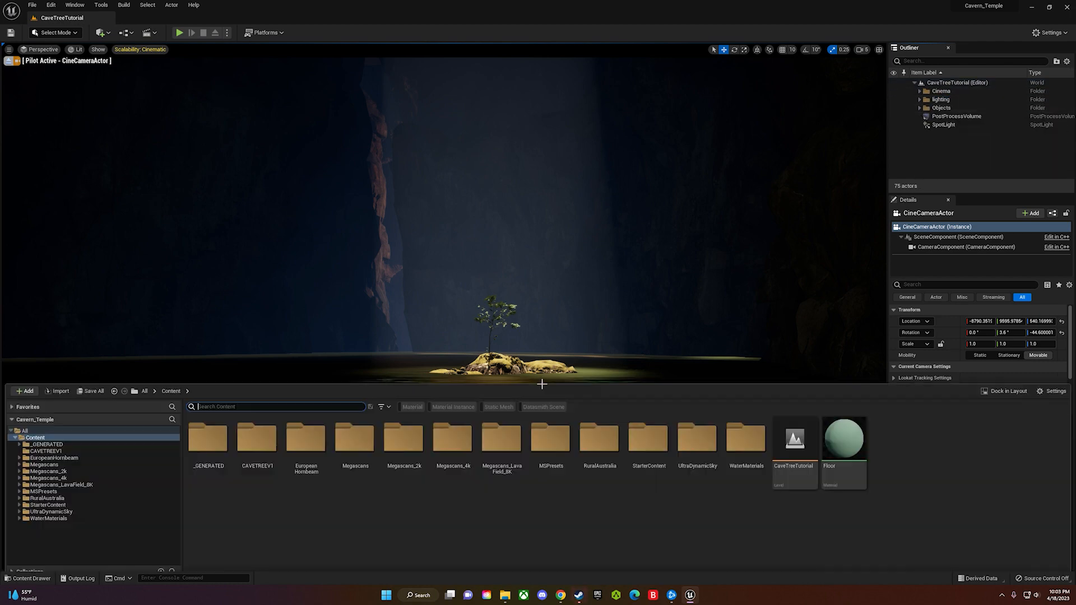
pyautogui.rightClick(501, 517)
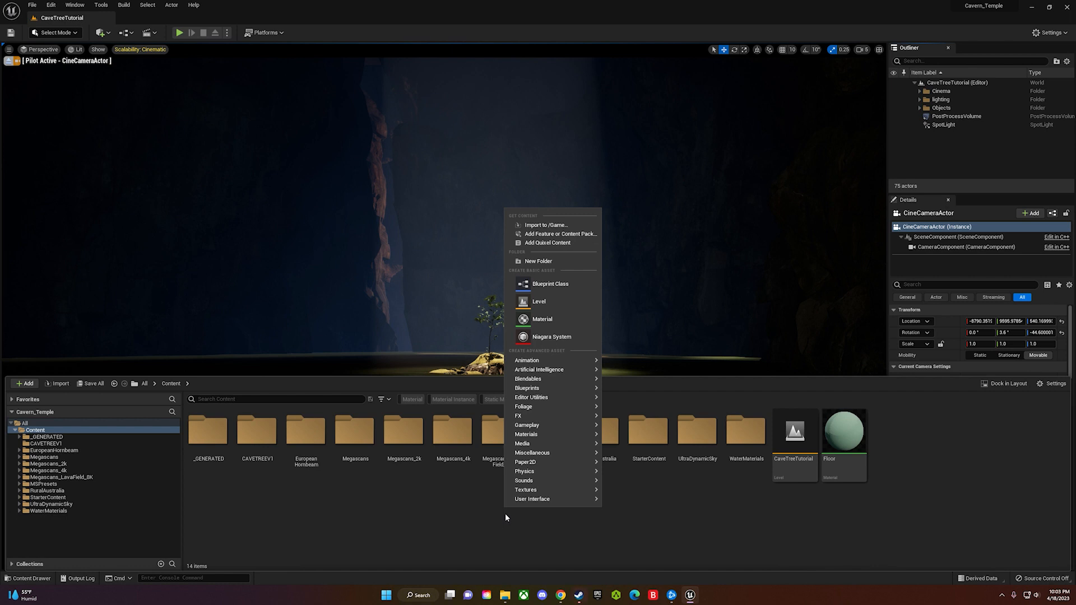
pyautogui.click(539, 342)
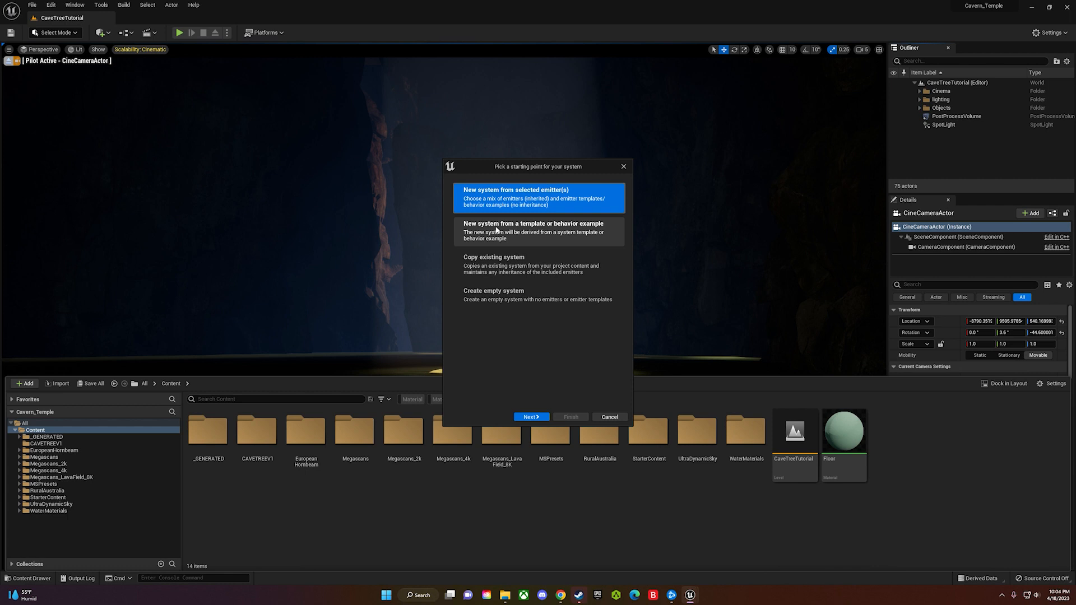
pyautogui.click(534, 418)
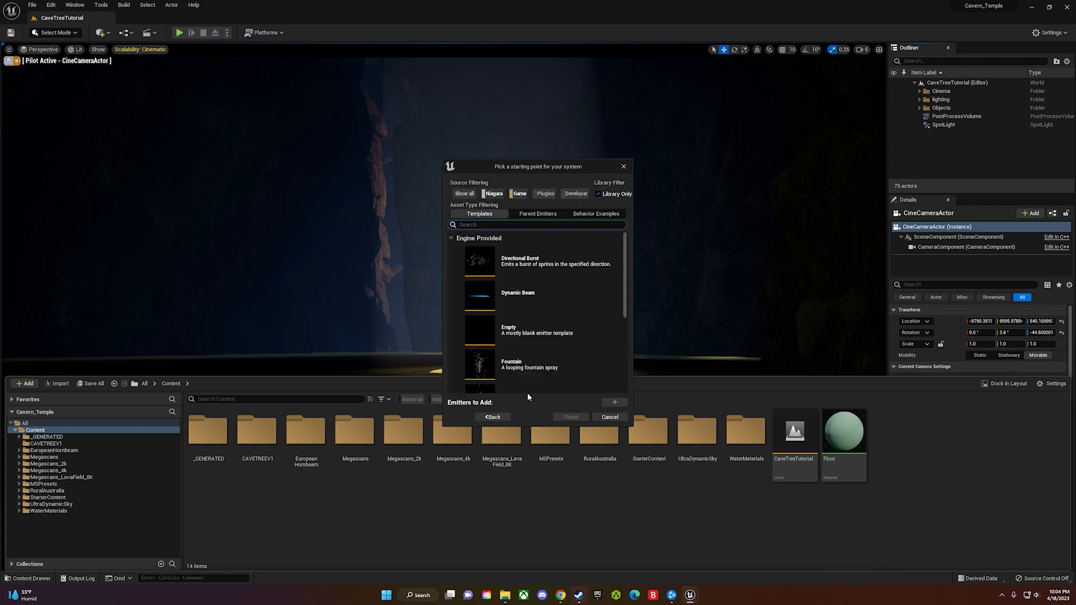
pyautogui.click(481, 352)
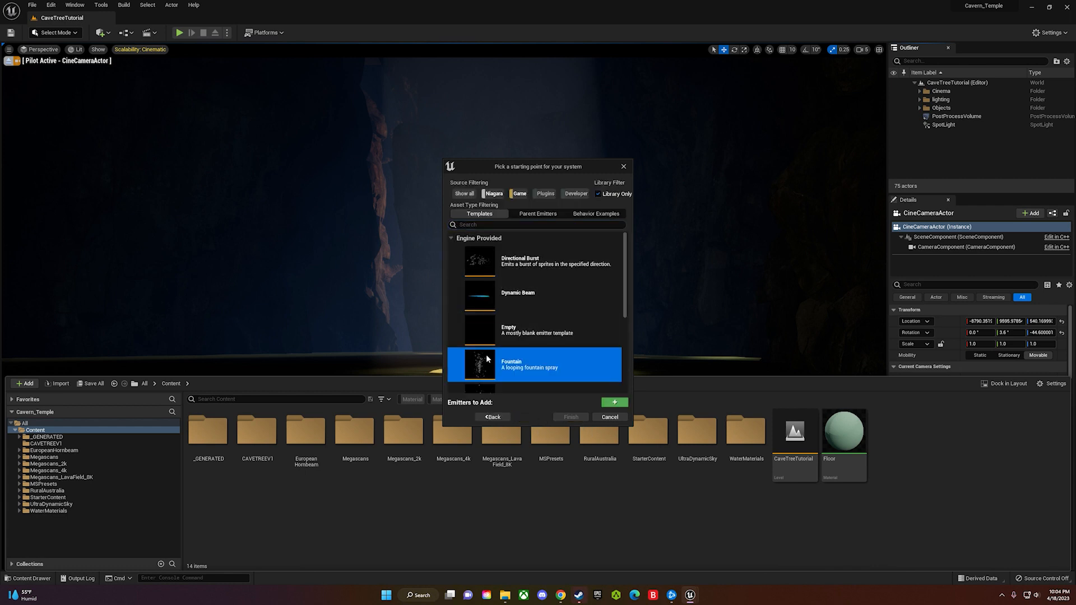
pyautogui.click(607, 400)
pyautogui.click(571, 417)
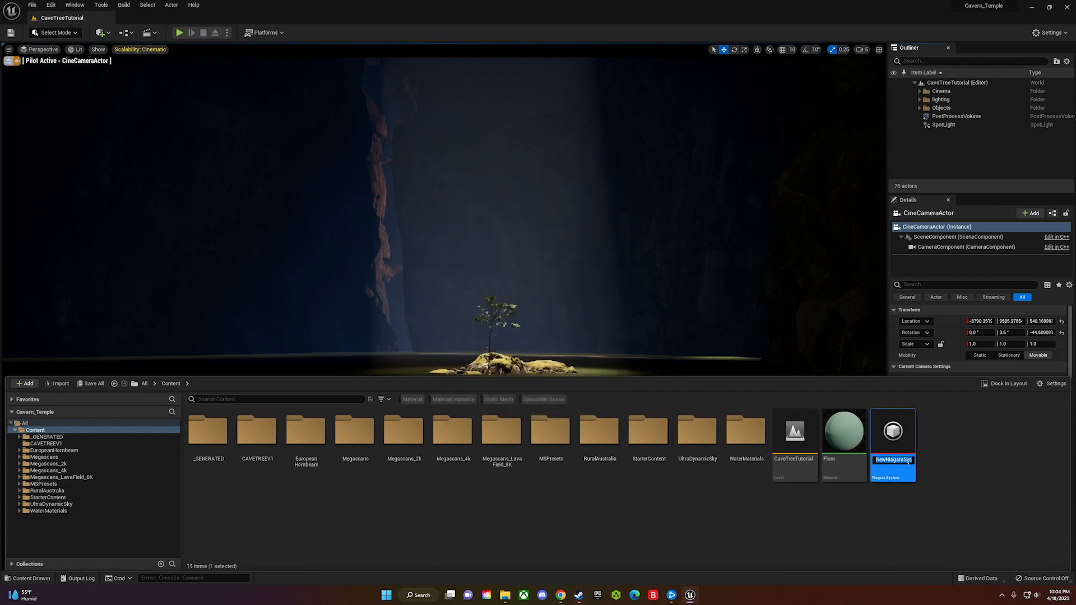
pyautogui.press('BackSpace')
pyautogui.write('Particles')
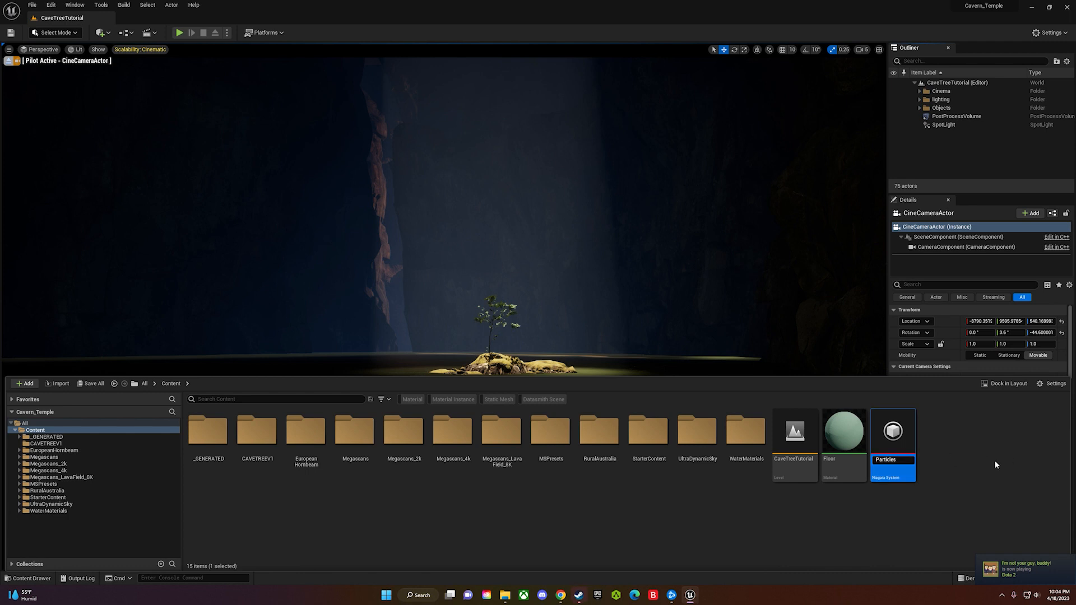
pyautogui.press('Return')
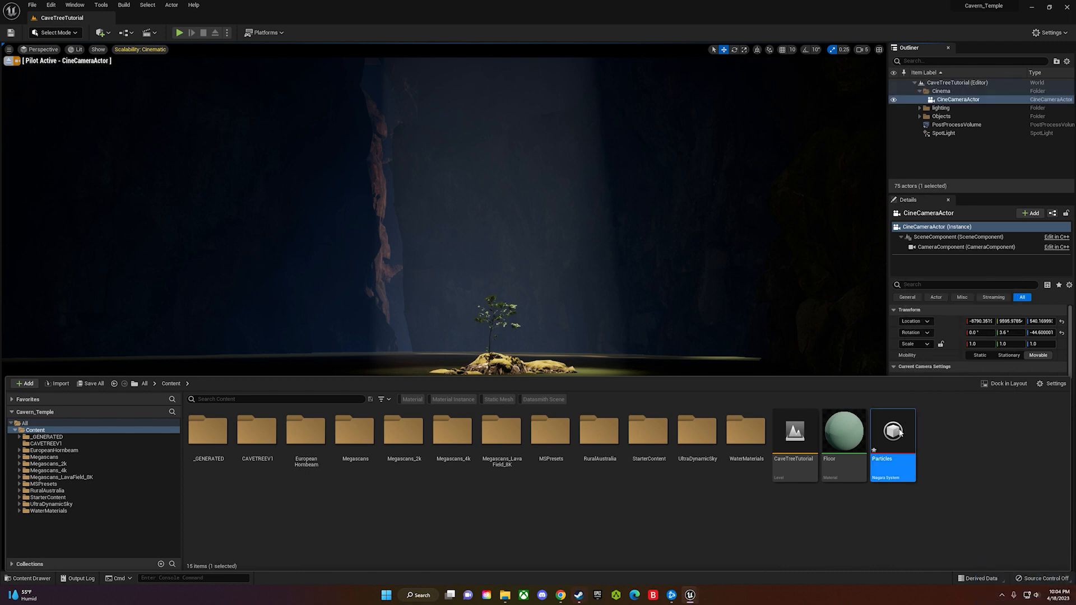
# - Open the Particles system and widen its editor window to show the Fountain emitter's modules
pyautogui.doubleClick(895, 431)
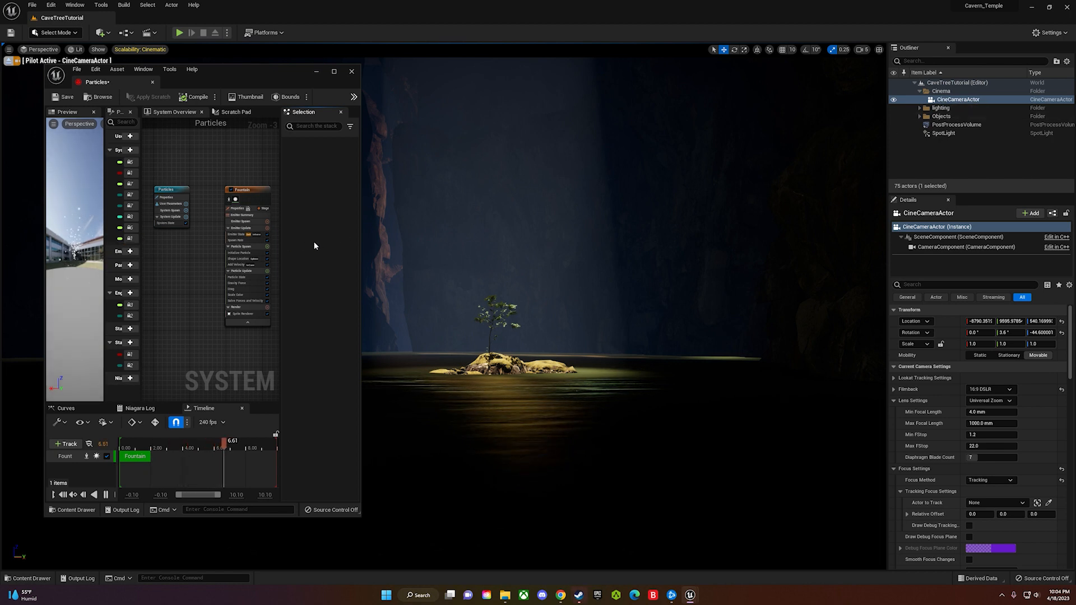
pyautogui.moveTo(361, 242); pyautogui.dragTo(821, 240)
pyautogui.scroll(3, 391, 210)
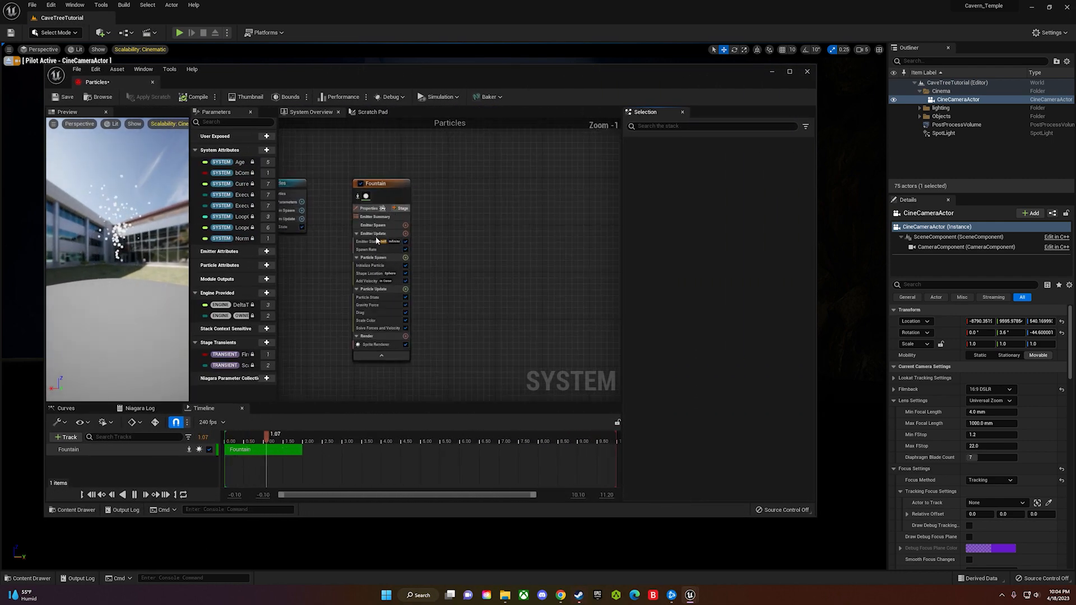
# - Set the Drag value in the Fountain emitter's Particle Update stage to 0.5
pyautogui.click(379, 323)
pyautogui.click(639, 174)
pyautogui.click(695, 174)
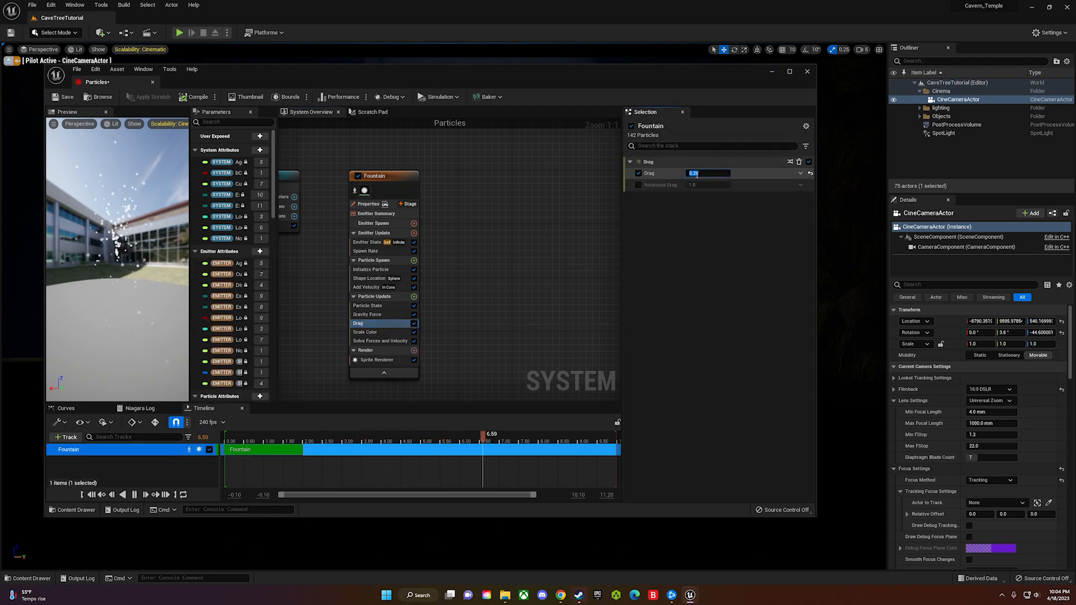
pyautogui.write('0.5')
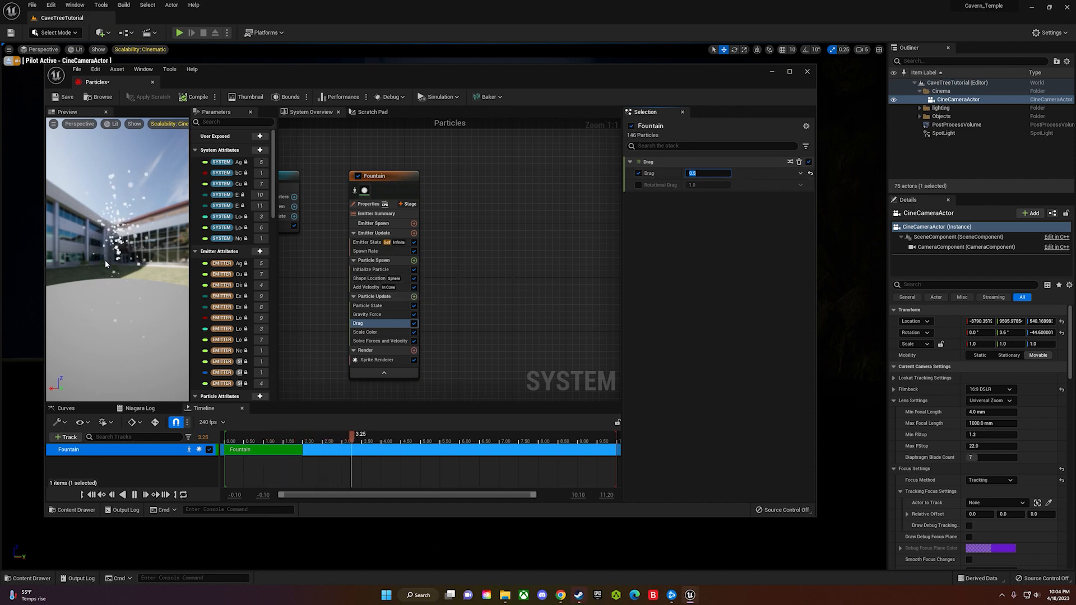
# - Set the Fountain emitter's Spawn Rate to 5
pyautogui.click(365, 252)
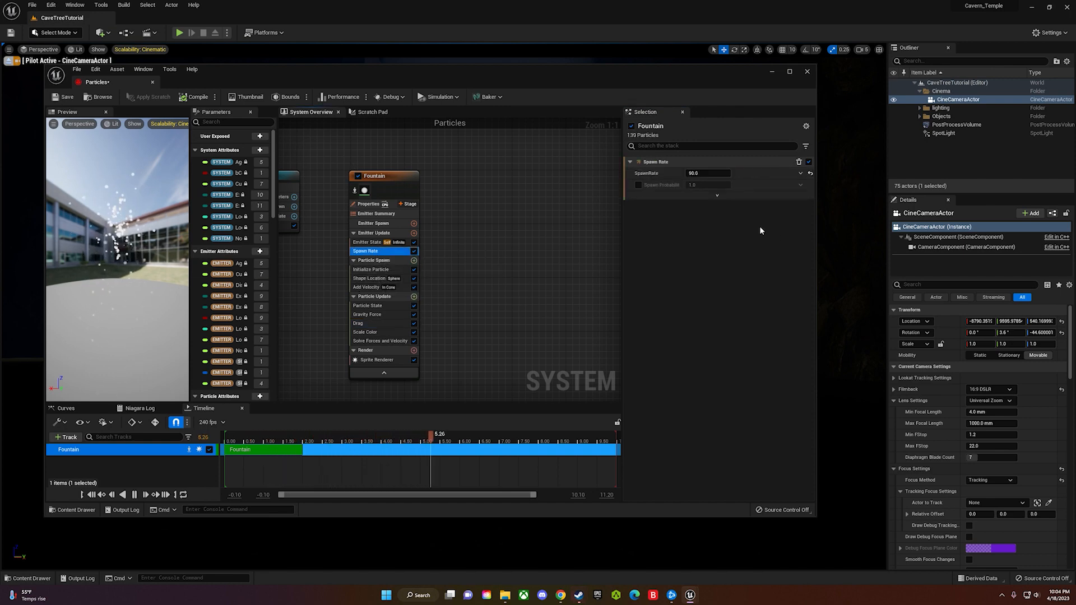
pyautogui.click(695, 173)
pyautogui.write('5')
pyautogui.press('Return')
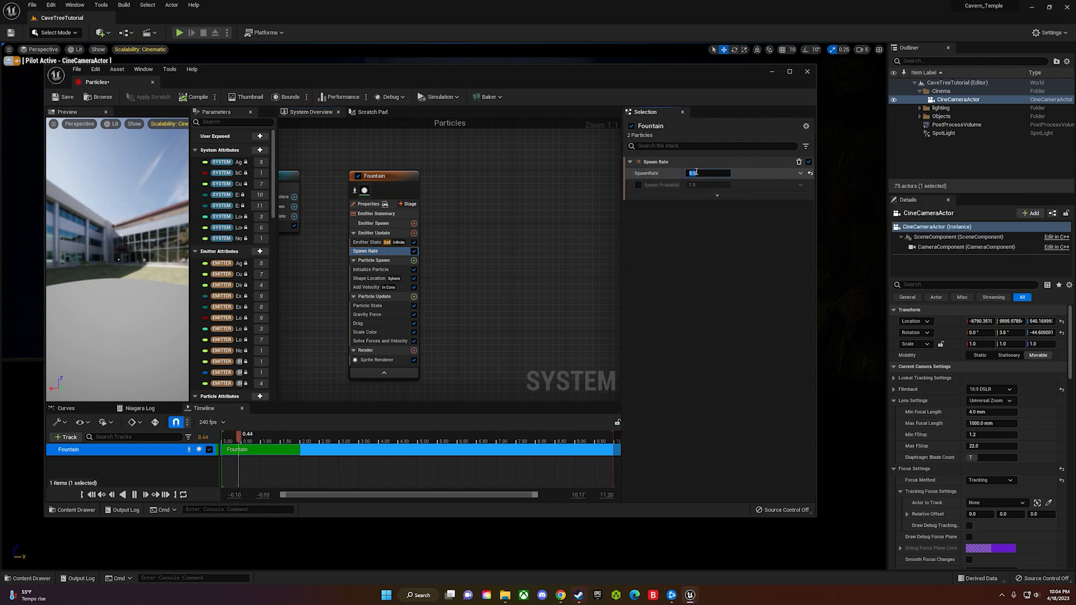
# - Change the Shape Location module's shape primitive to Box / Plane
pyautogui.click(374, 279)
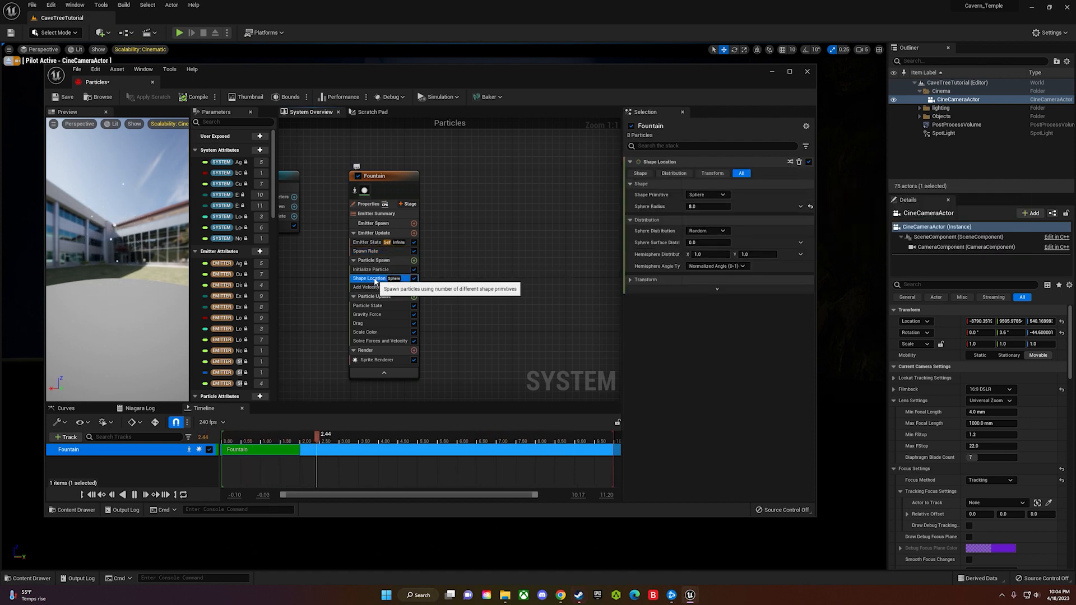
pyautogui.click(722, 196)
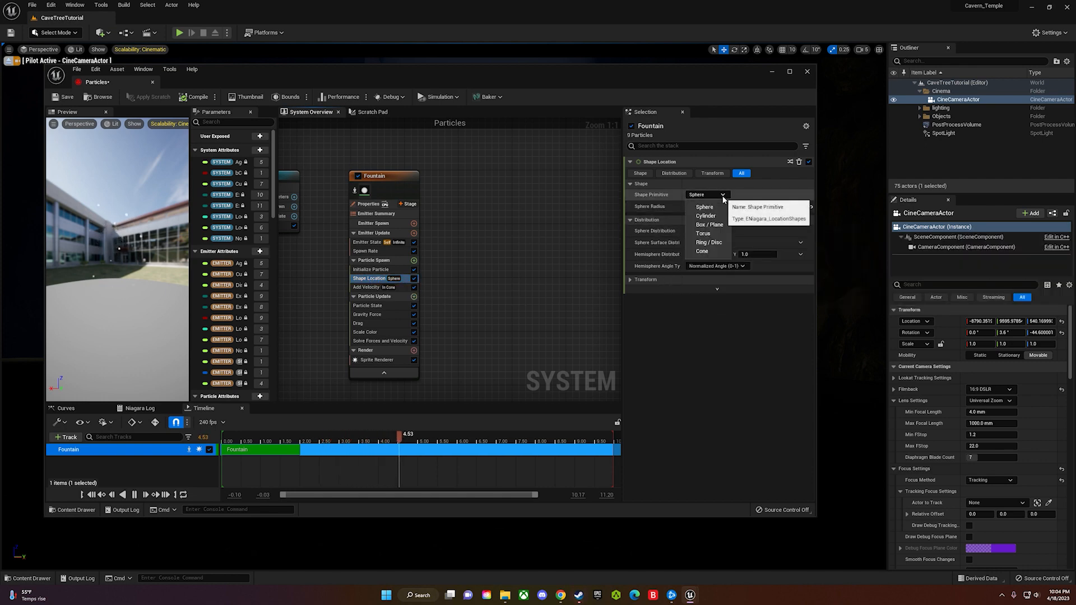
pyautogui.click(709, 225)
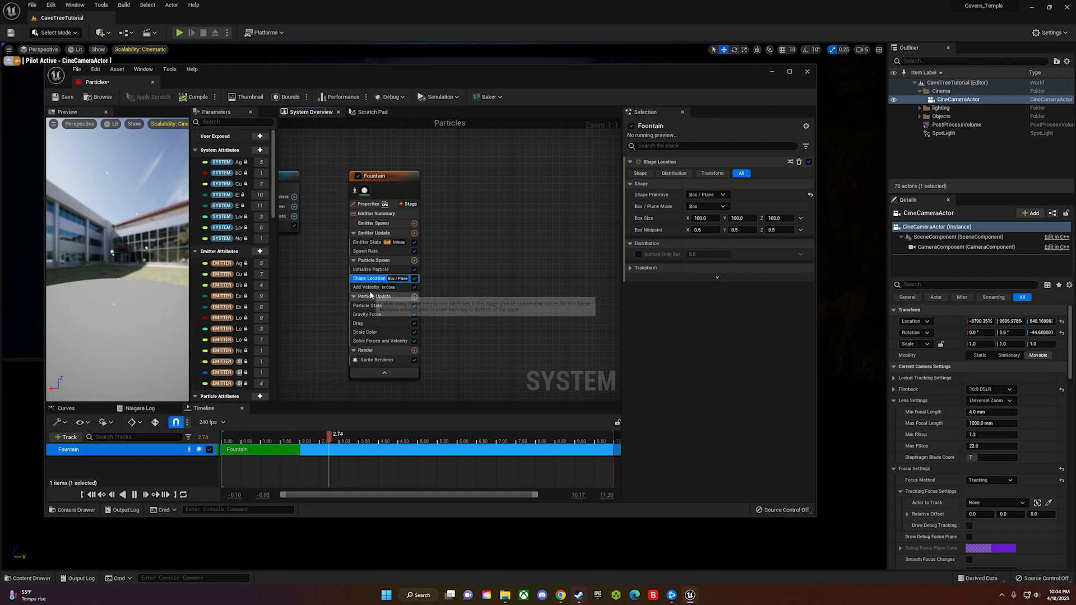
# - Set both the minimum and maximum lifetime in the Initialize Particle module to 8
pyautogui.click(381, 269)
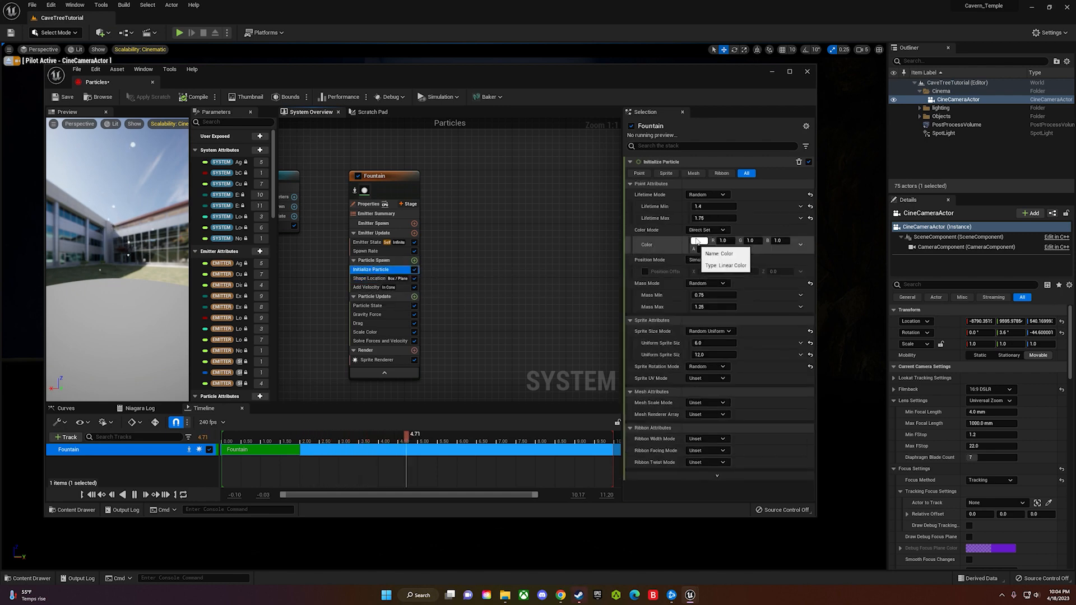
pyautogui.click(723, 218)
pyautogui.write('8')
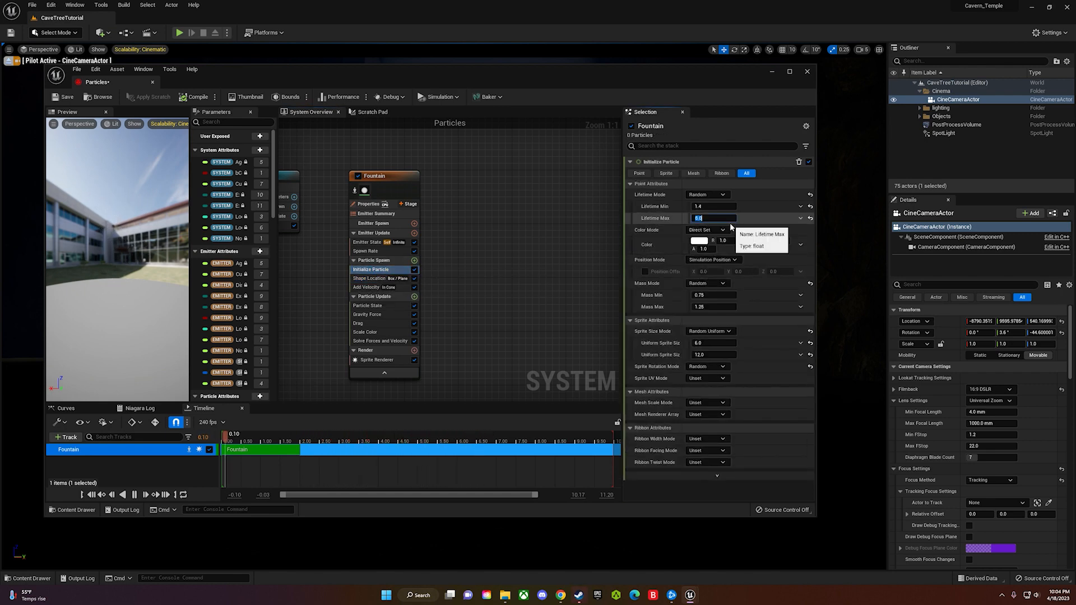
pyautogui.click(727, 207)
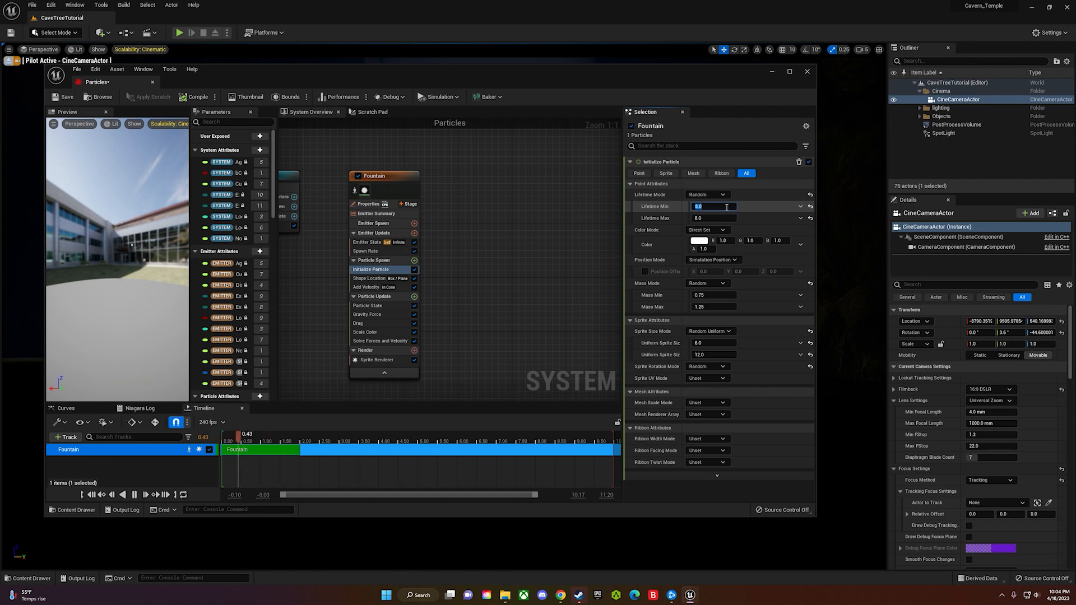
pyautogui.click(776, 219)
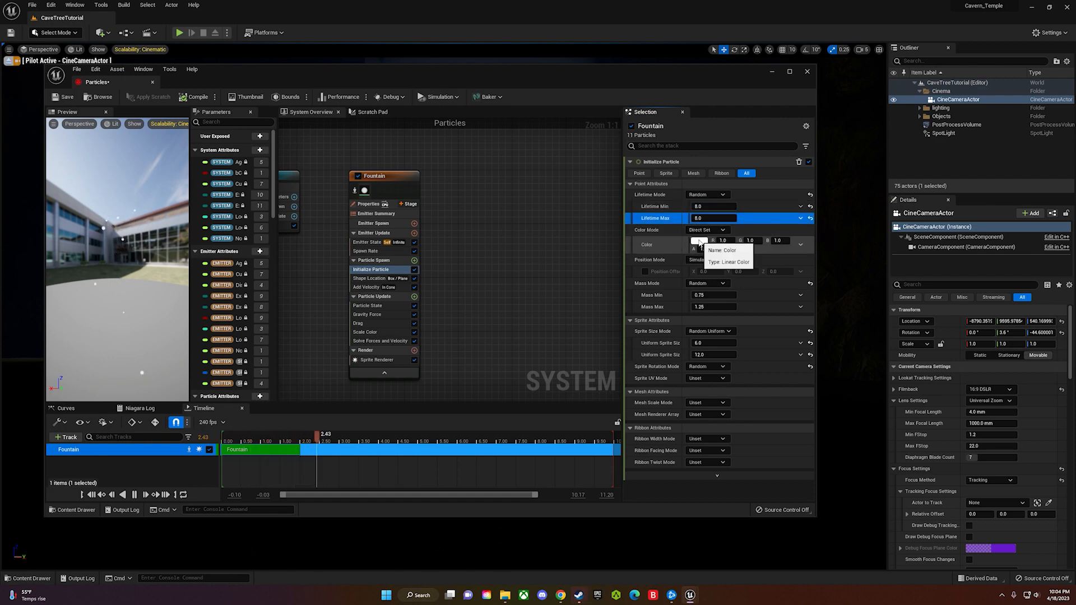
# - Change the Initialize Particle color to a warm yellow-orange, about R 1.0, G 0.67, B 0.13
pyautogui.click(699, 244)
pyautogui.moveTo(755, 317); pyautogui.dragTo(782, 335)
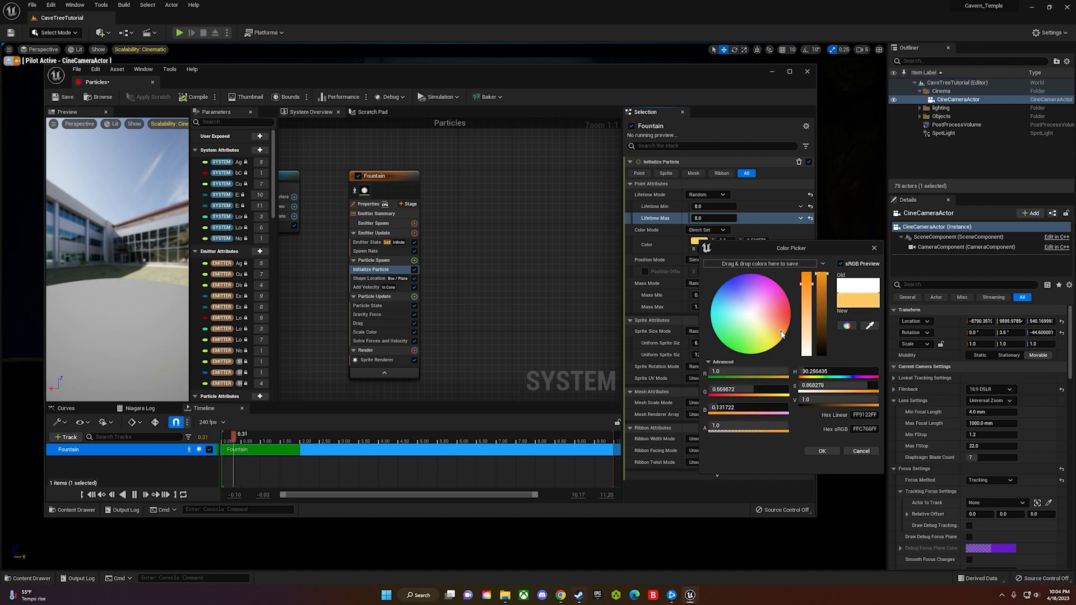
pyautogui.click(821, 451)
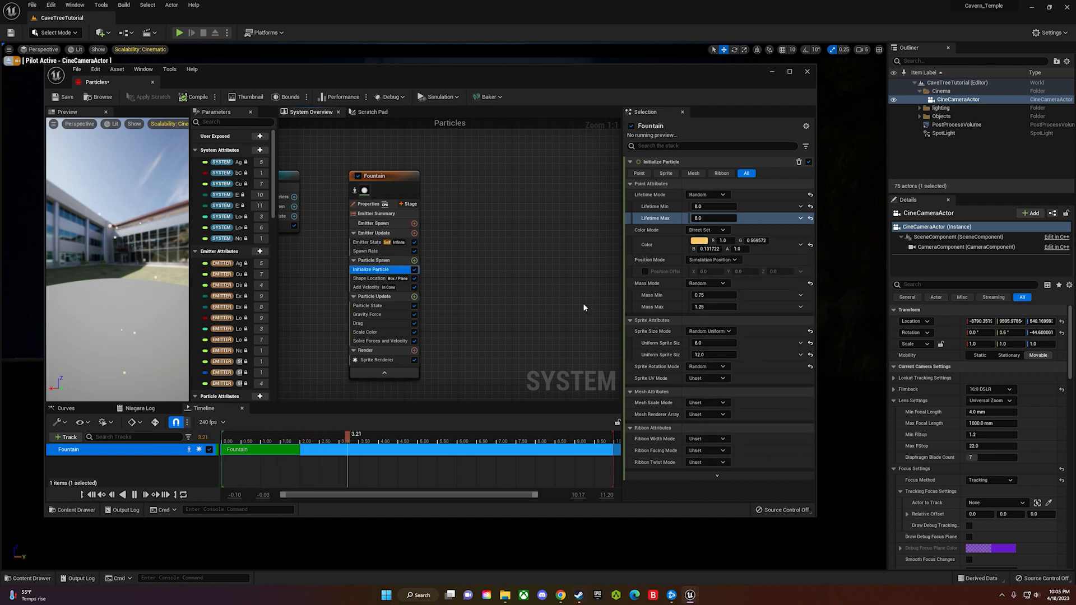
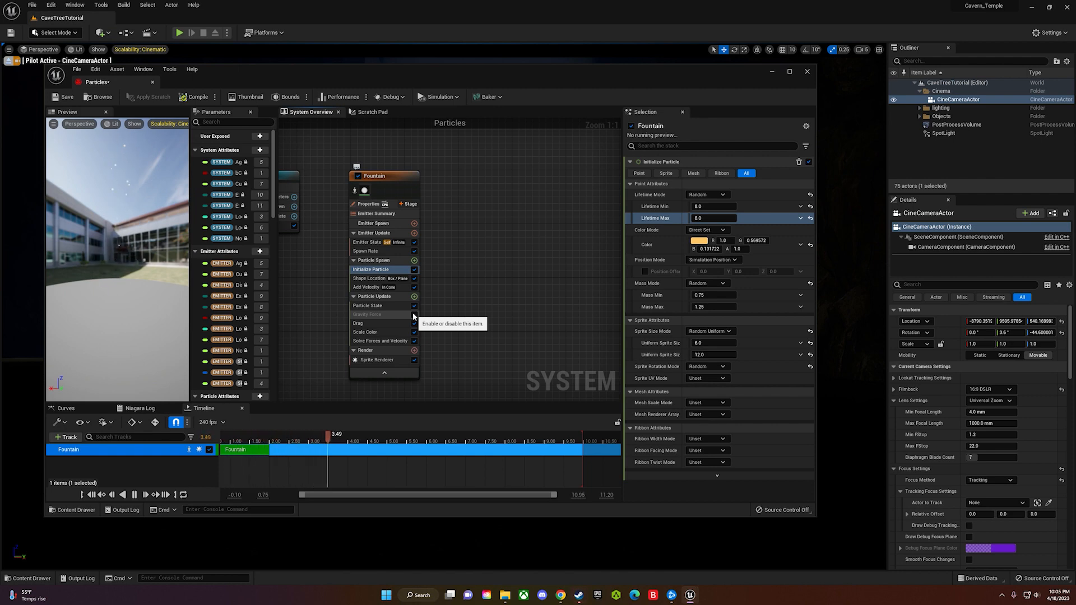
# - Re-enable the Gravity Force module and raise the Drag value to 10
pyautogui.click(414, 315)
pyautogui.click(389, 323)
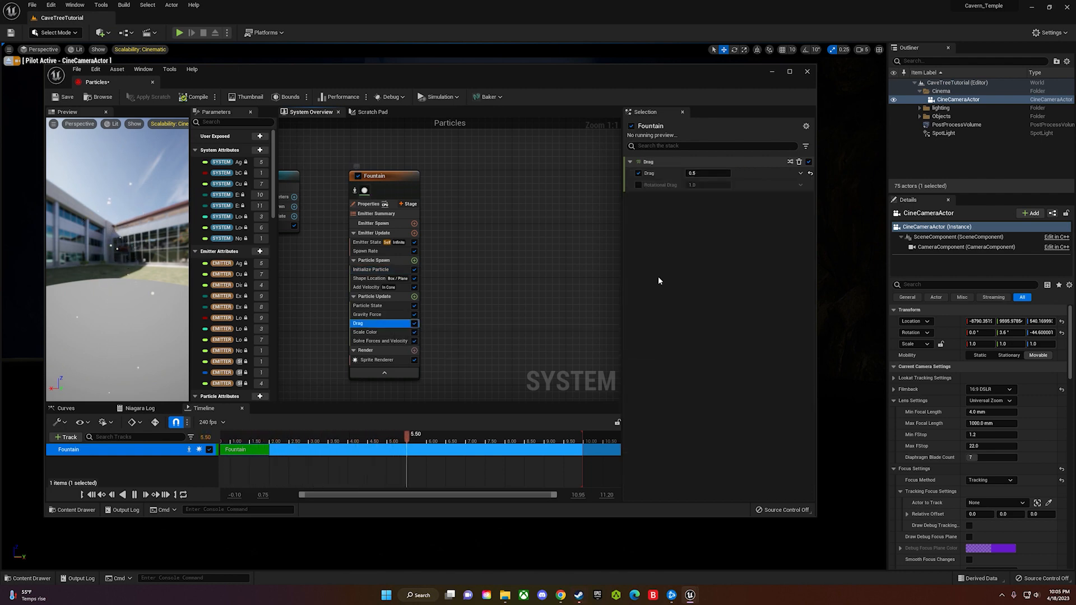
pyautogui.click(694, 173)
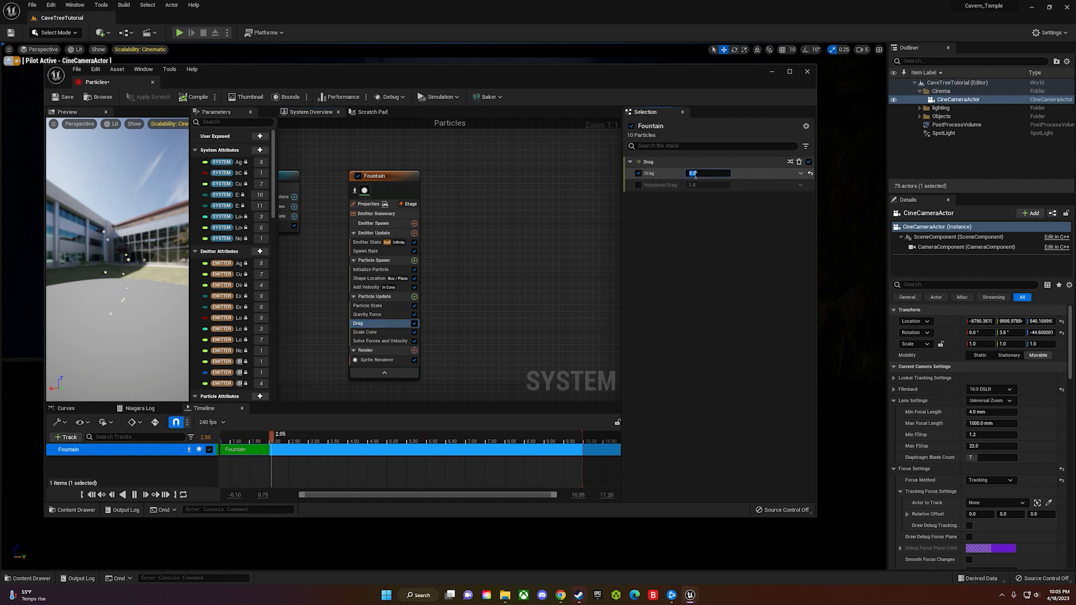
pyautogui.write('10')
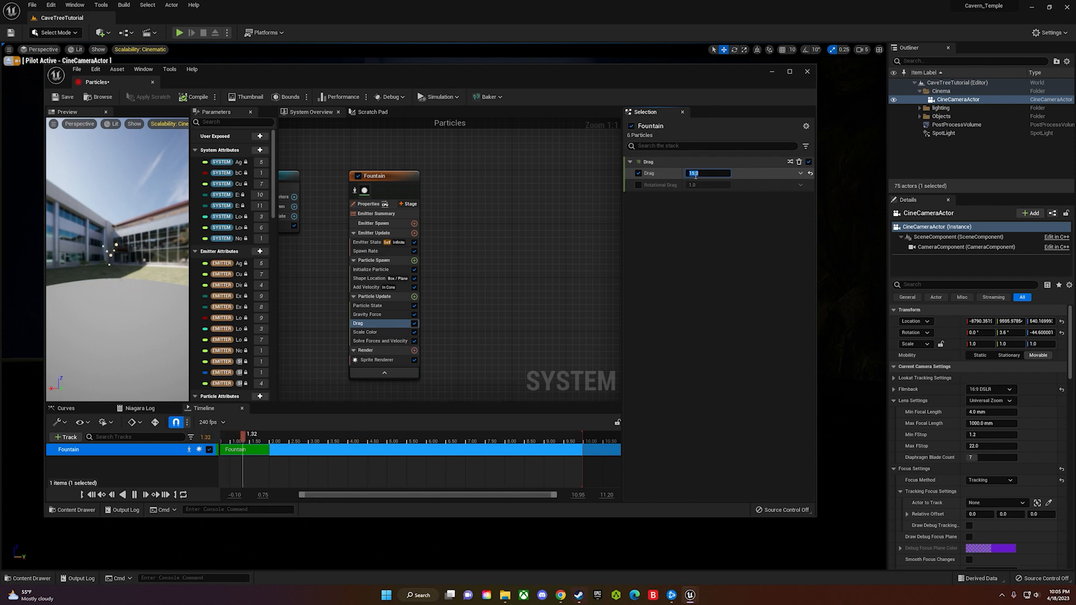
# - Turn off Kill Particles When Lifetime Has Elapsed in the Particle State module
pyautogui.click(371, 314)
pyautogui.click(367, 306)
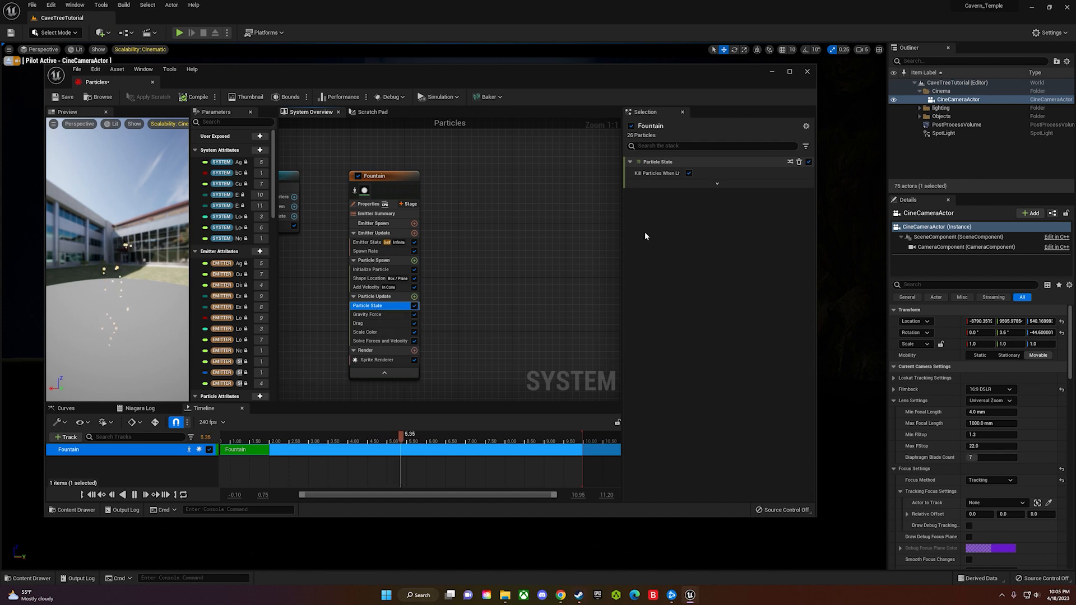
pyautogui.click(688, 174)
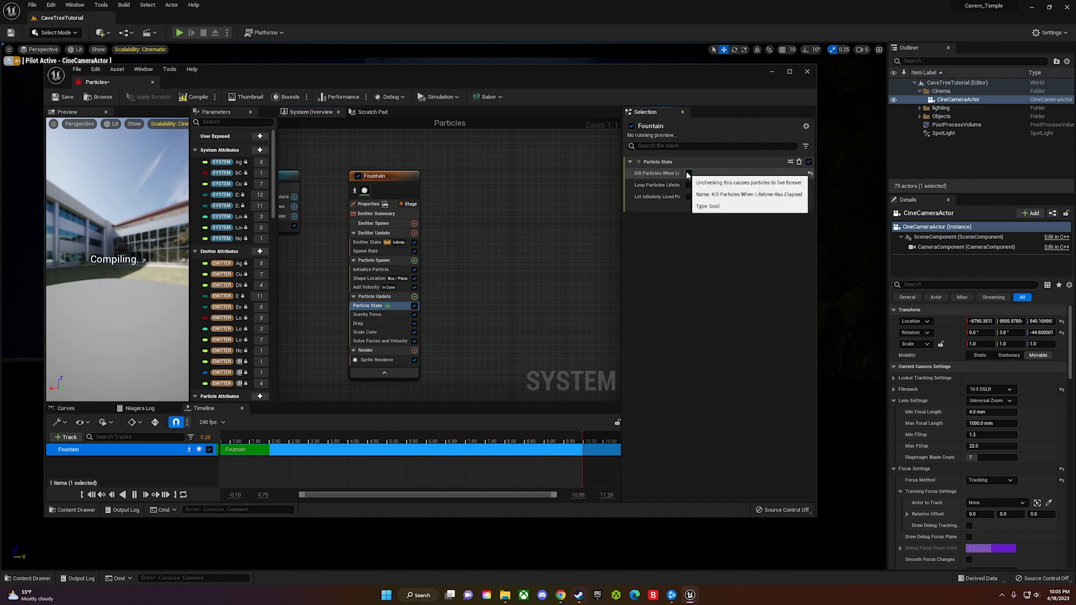
# - Add two Curl Noise Force modules to the Fountain emitter's Particle Update stage
pyautogui.click(370, 340)
pyautogui.click(370, 333)
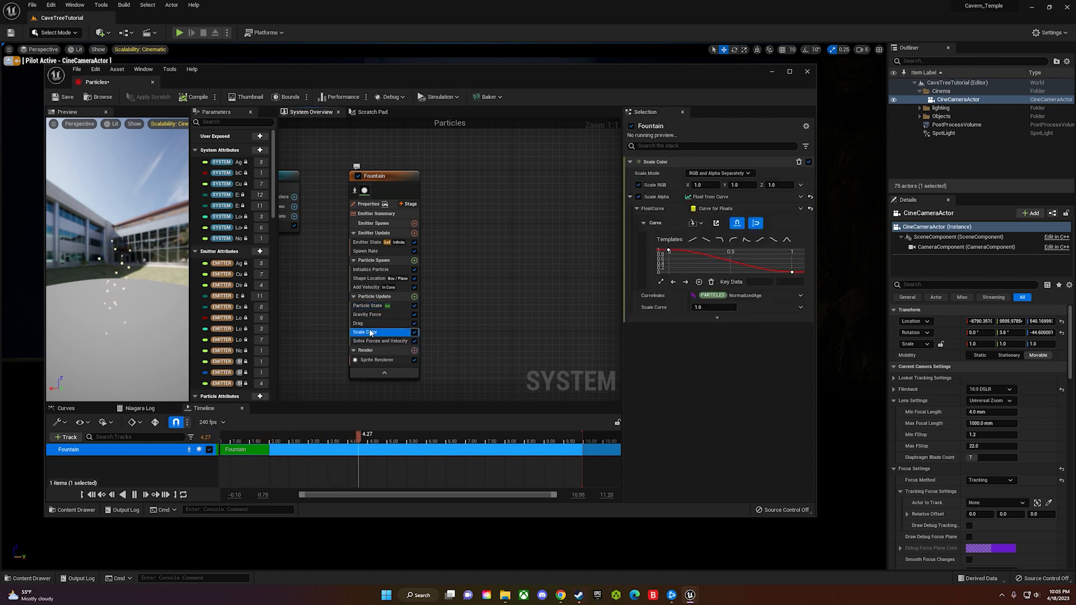
pyautogui.click(414, 296)
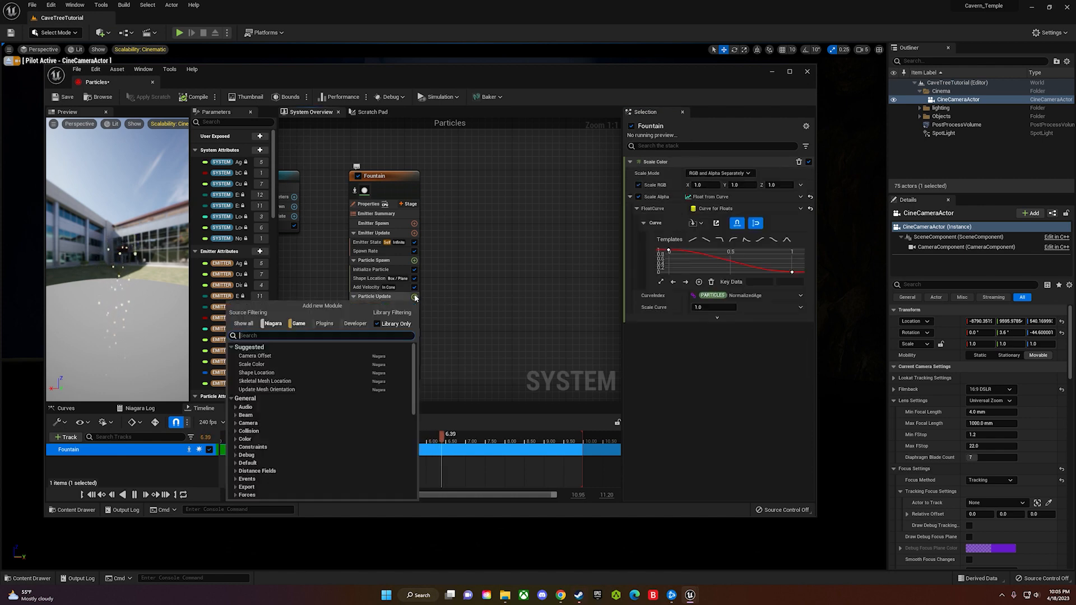
pyautogui.write('cur')
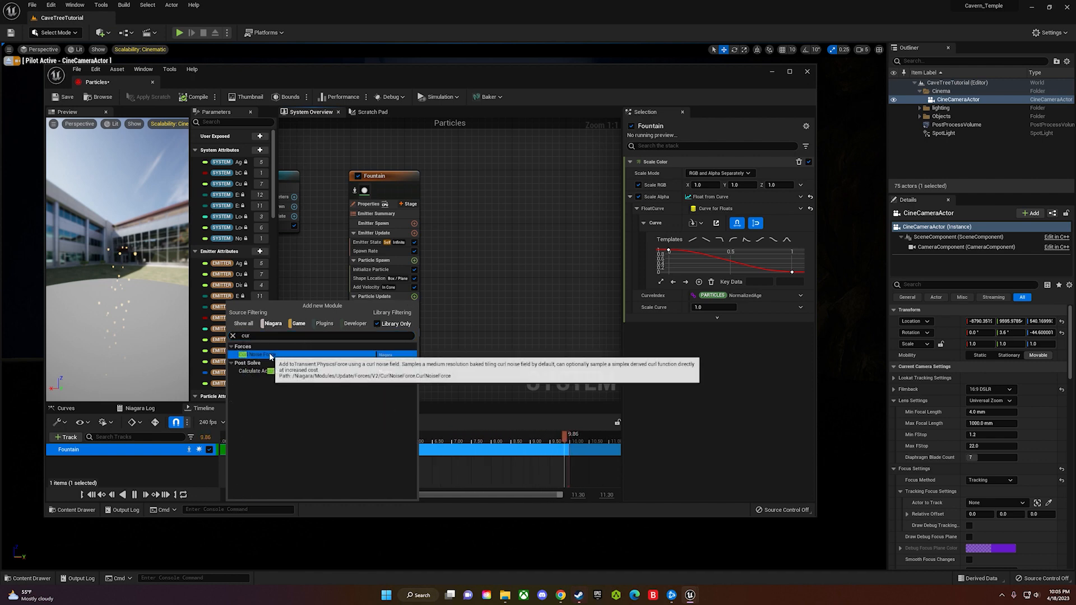
pyautogui.click(269, 355)
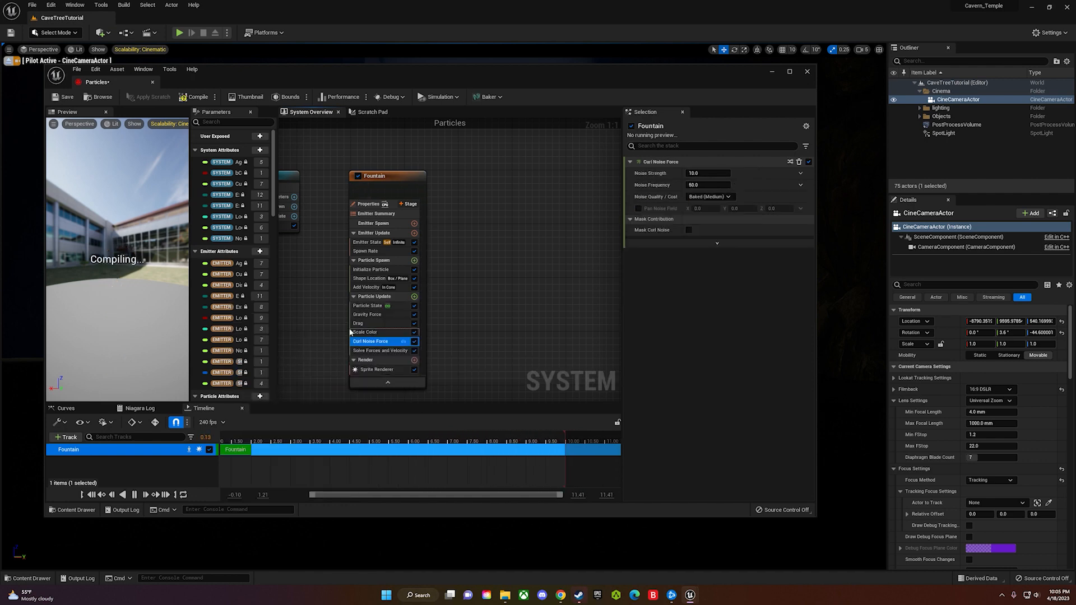
pyautogui.click(414, 297)
pyautogui.write('cur')
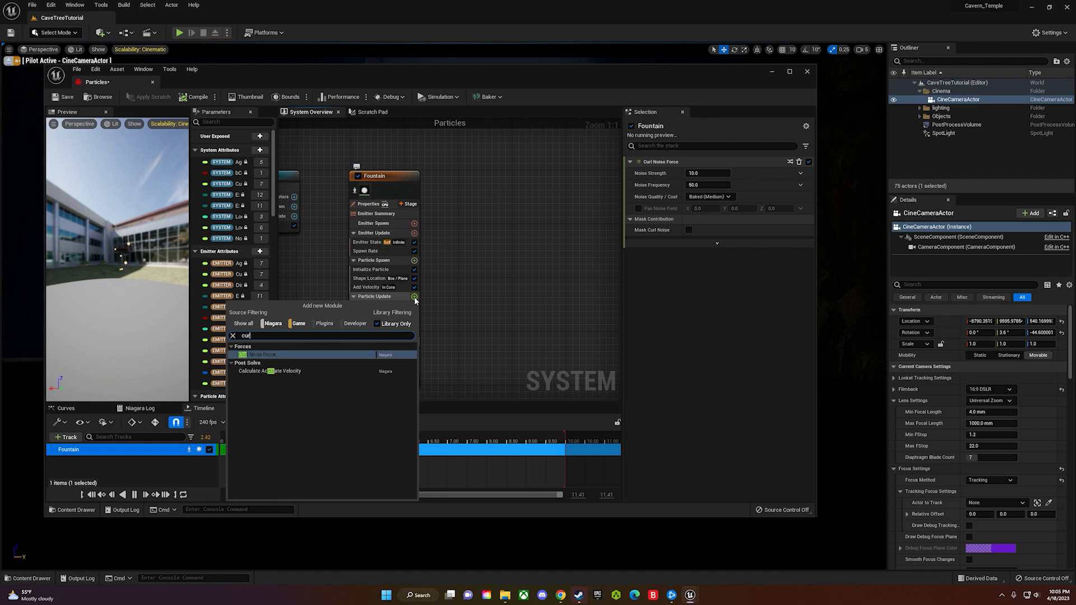
pyautogui.click(359, 355)
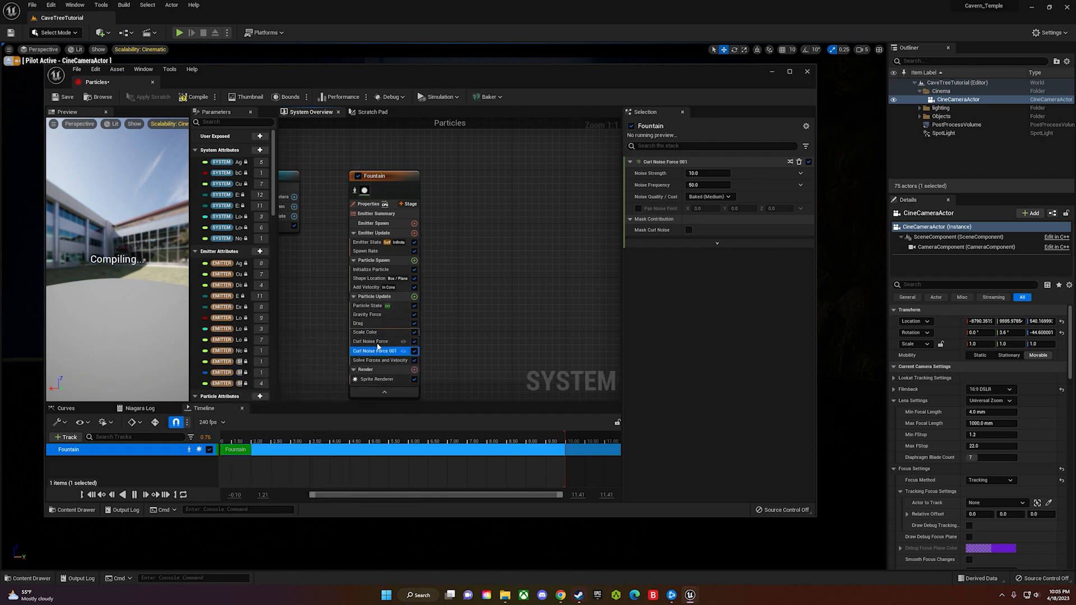
# - Give the first Curl Noise Force a noise strength of 1, a frequency of 1 and an enabled Pan Noise Field with X 0.5
pyautogui.click(699, 175)
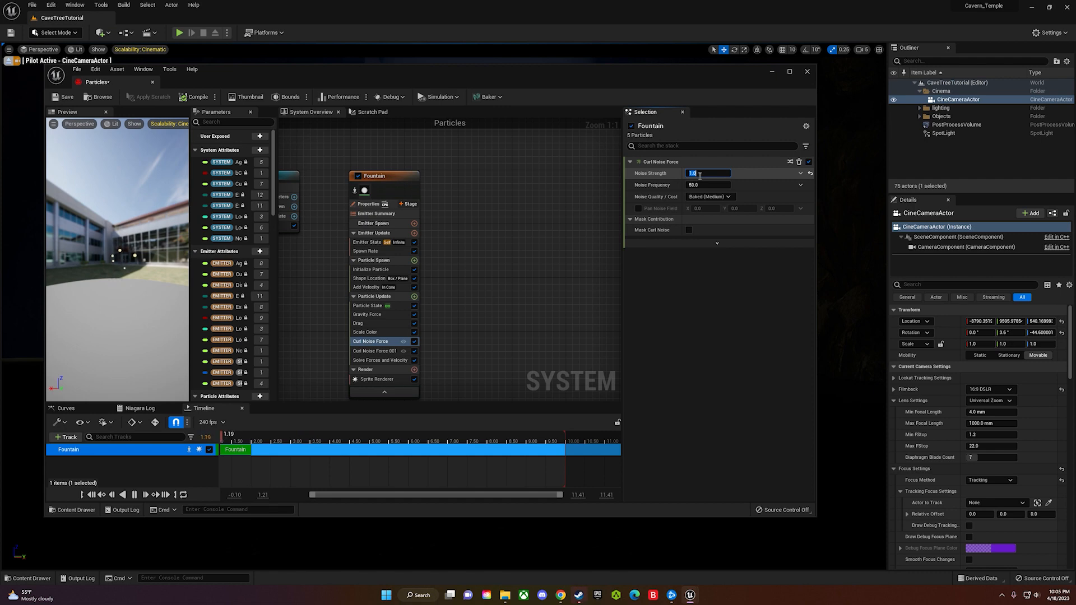
pyautogui.click(639, 209)
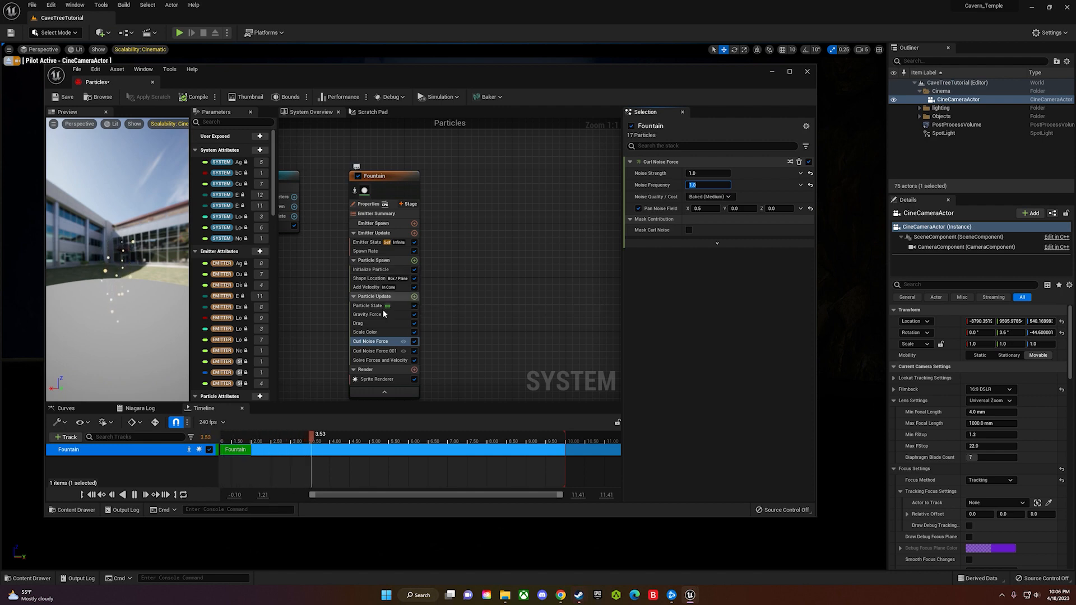
# - Keep the second Curl Noise Force's strength at 10 and enable its Pan Noise Field with Y set to 1.0
pyautogui.click(374, 351)
pyautogui.click(696, 174)
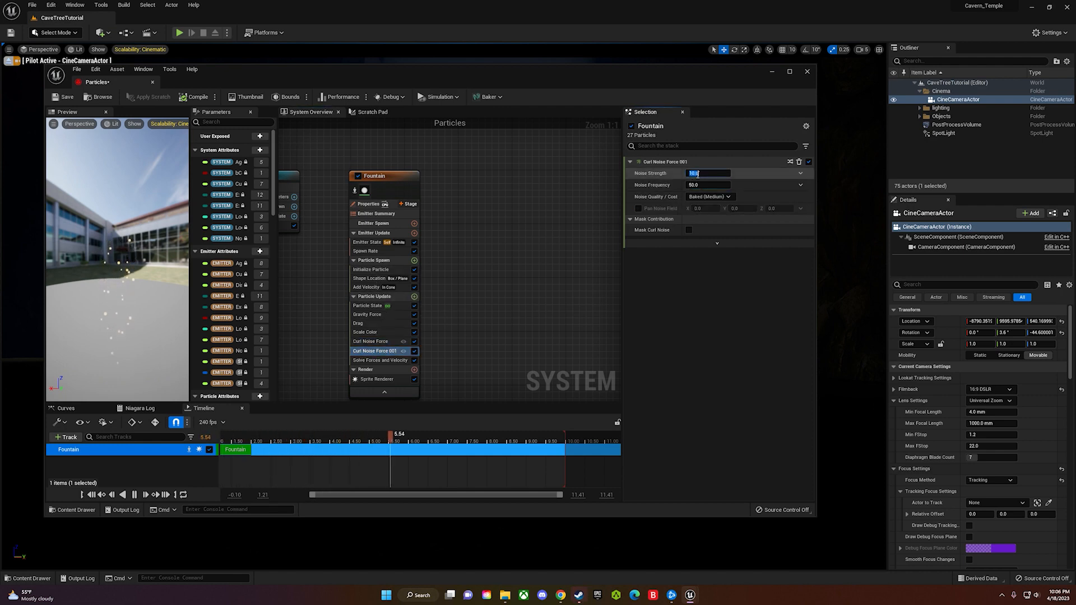
pyautogui.write('10')
pyautogui.press('Return')
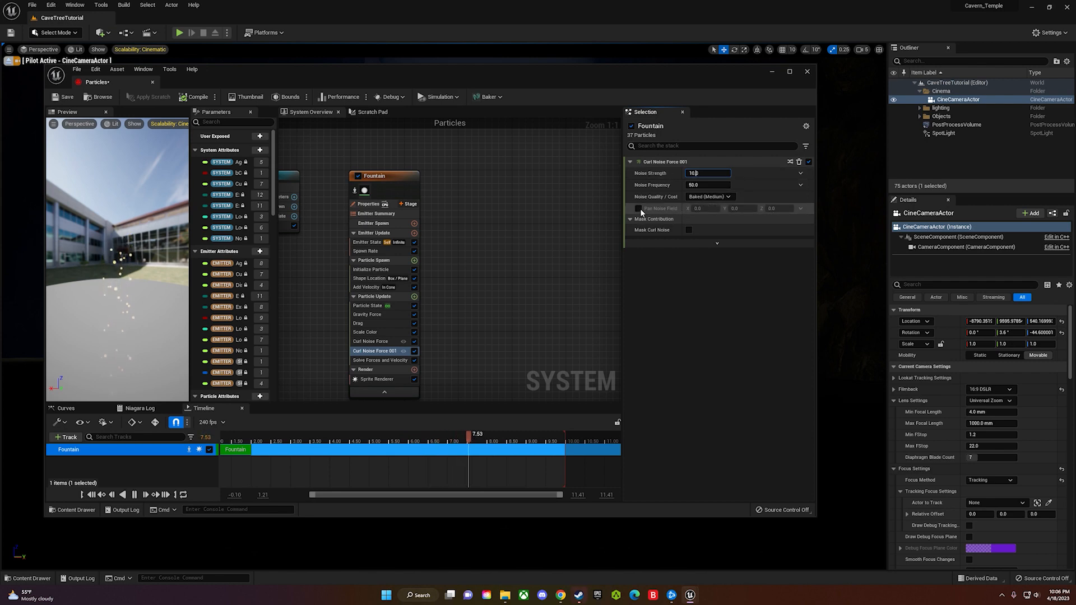
pyautogui.click(745, 209)
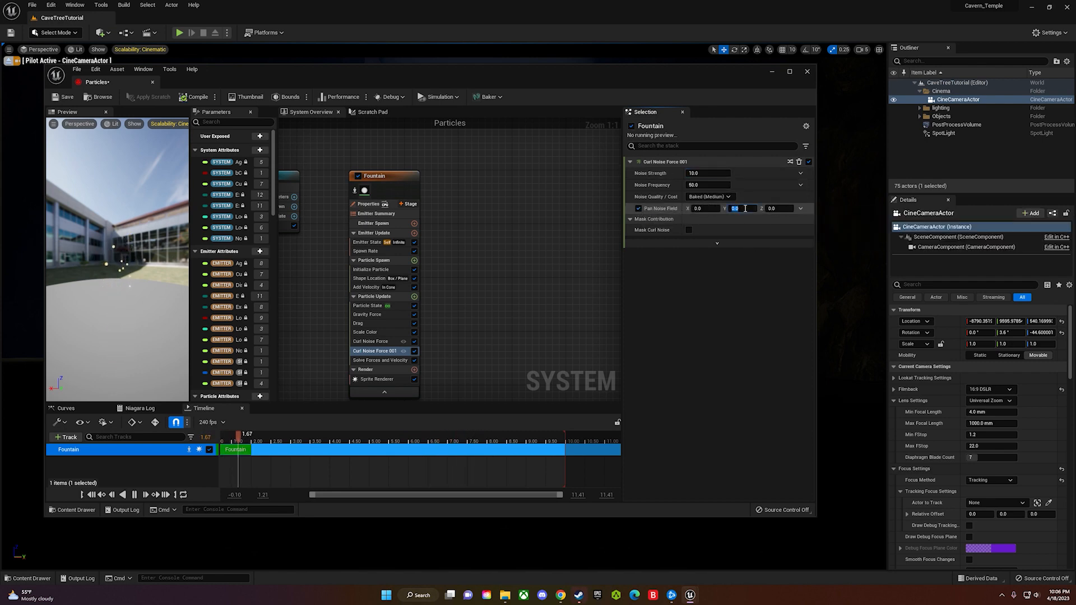
pyautogui.write('1.0')
pyautogui.press('Return')
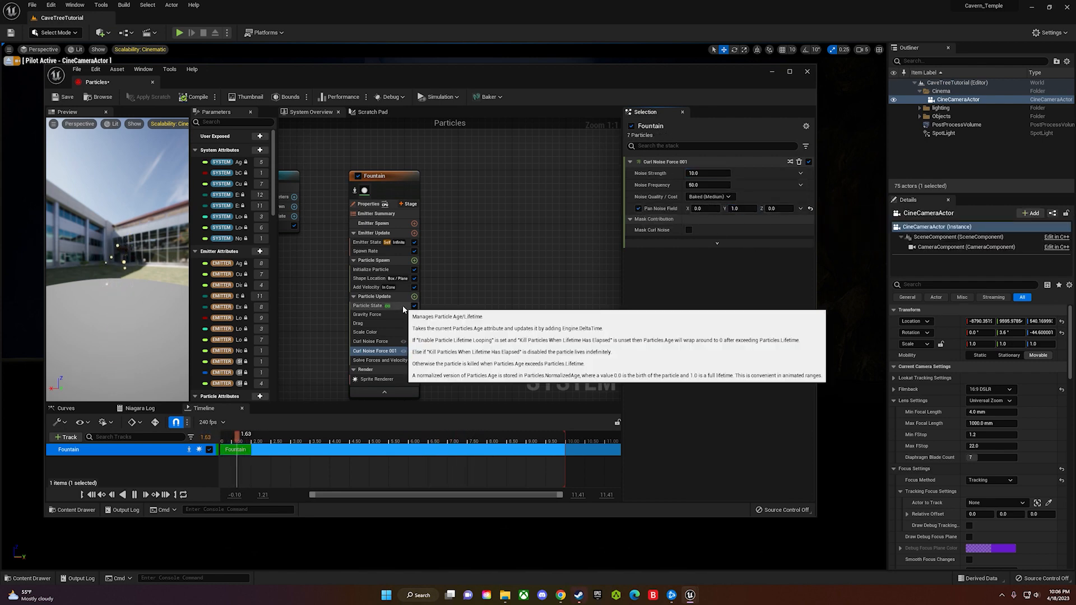
# - Raise the first Curl Noise Force's noise frequency to about 1.97 and its noise strength to about 33.76
pyautogui.click(393, 341)
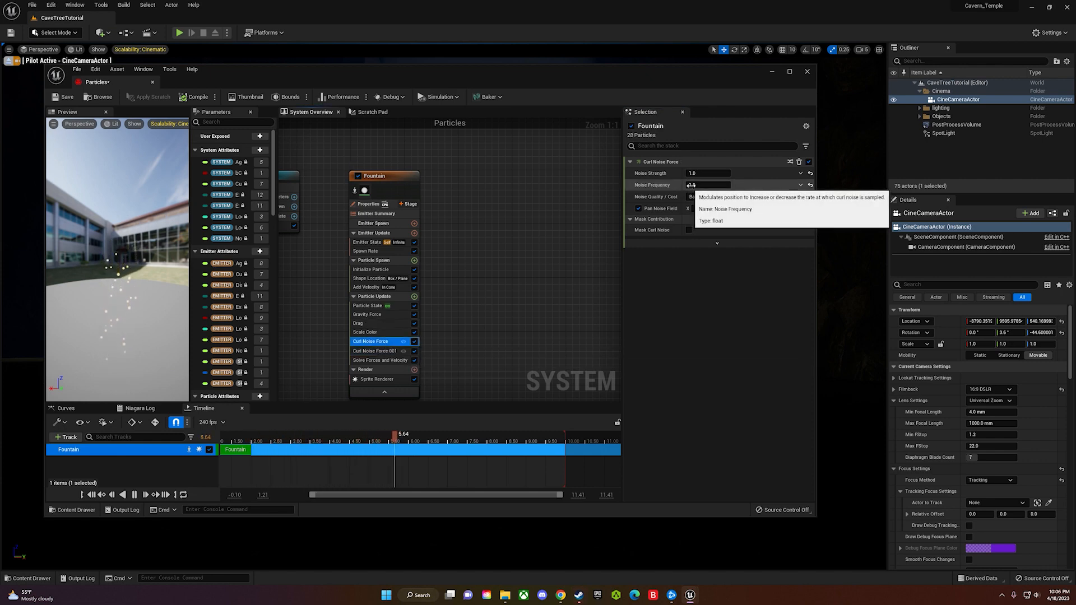
pyautogui.moveTo(699, 185); pyautogui.dragTo(703, 173)
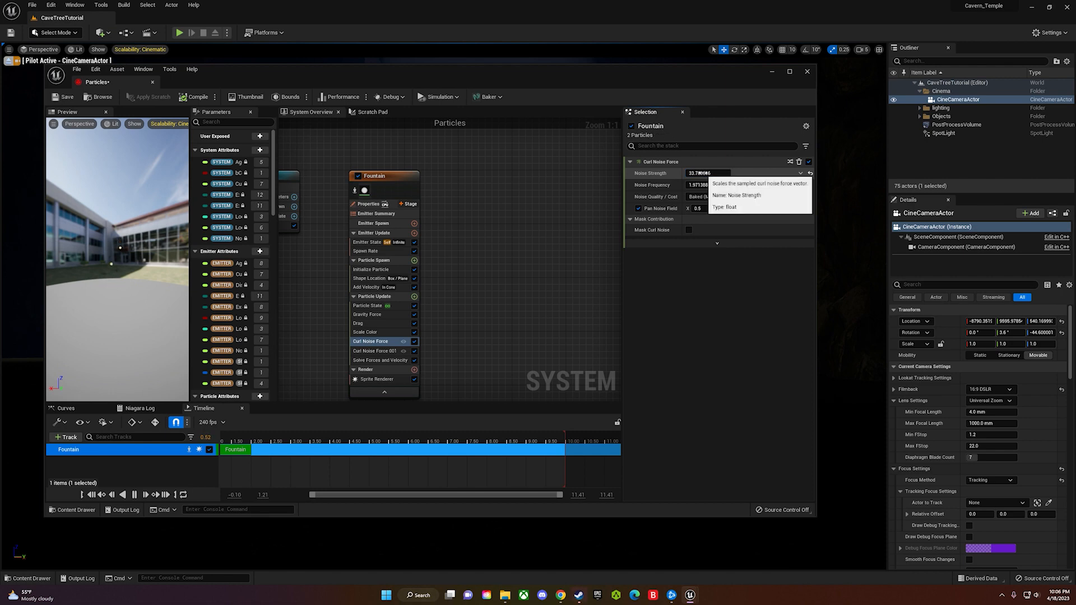
# - Set the Drag value to 1.0 and reopen the first Curl Noise Force's settings
pyautogui.click(364, 323)
pyautogui.click(697, 173)
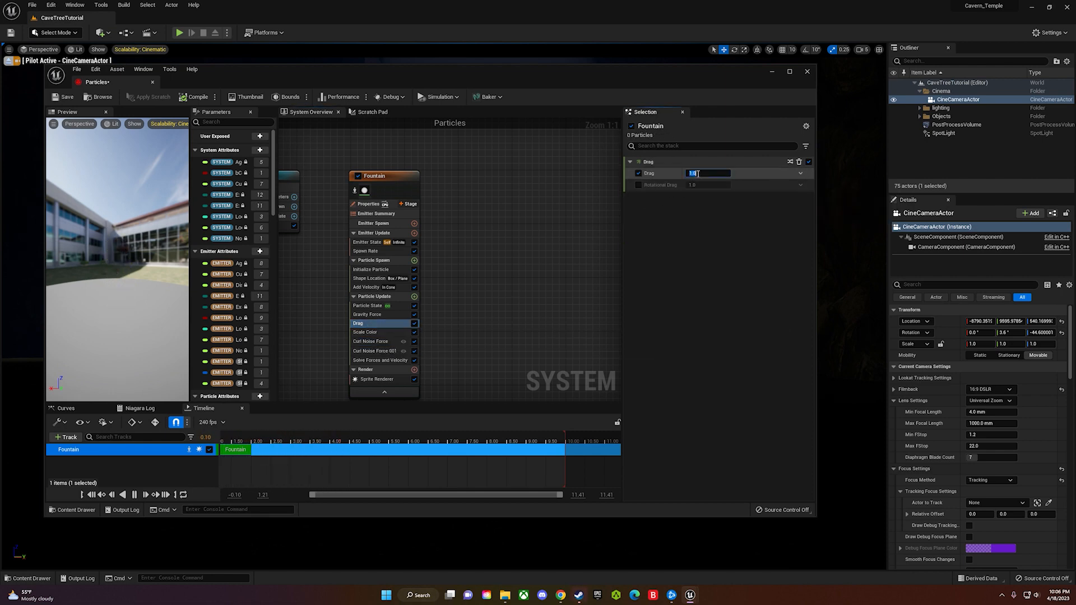
pyautogui.click(387, 341)
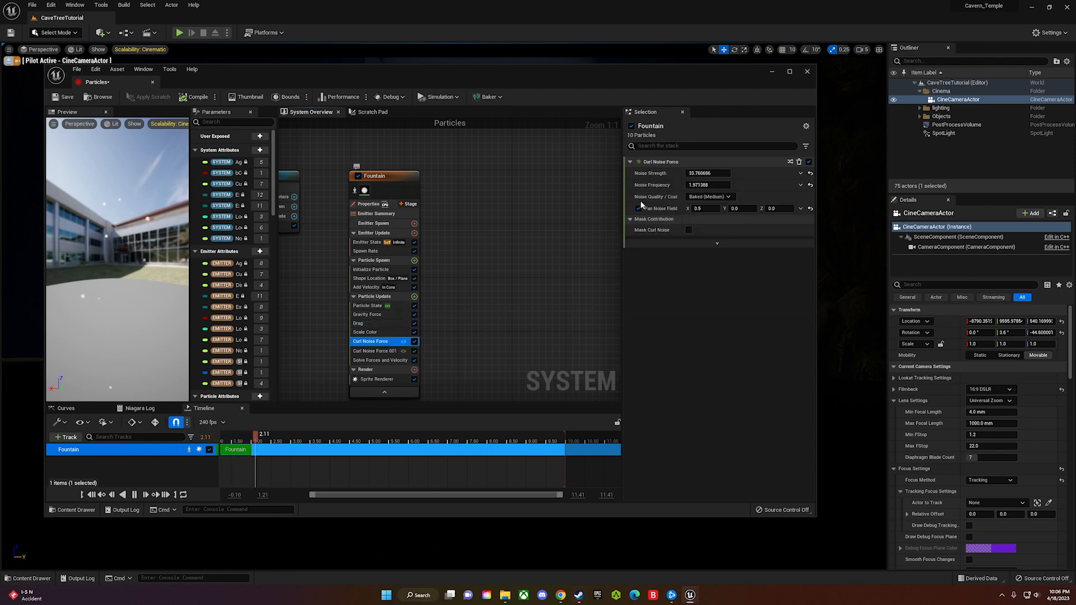
# - Set both Curl Noise Forces to a noise frequency of 10 and give the first one a noise strength of 10
pyautogui.click(697, 184)
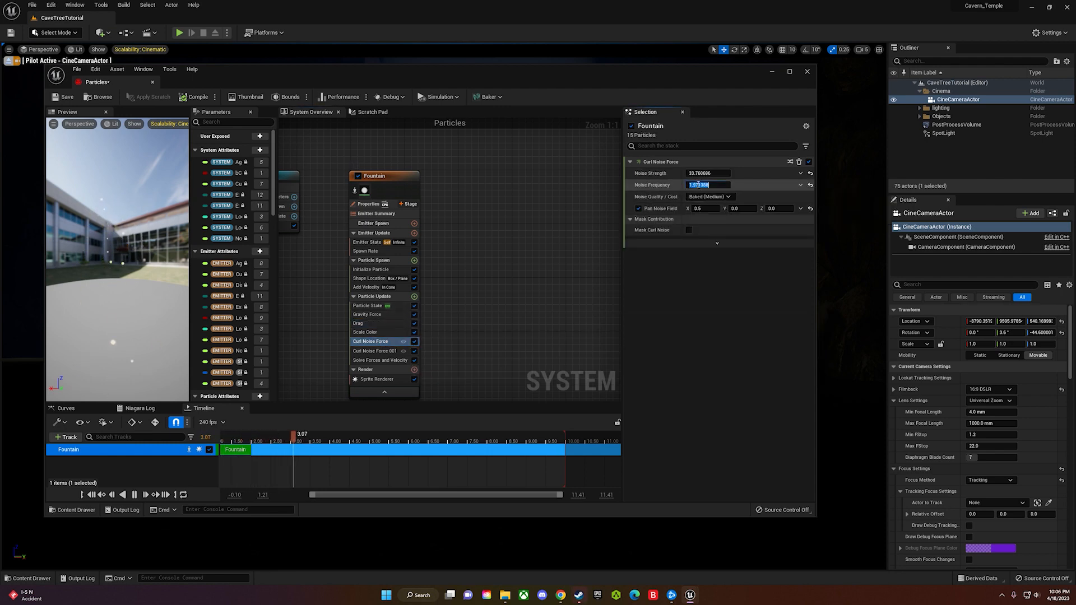
pyautogui.click(700, 174)
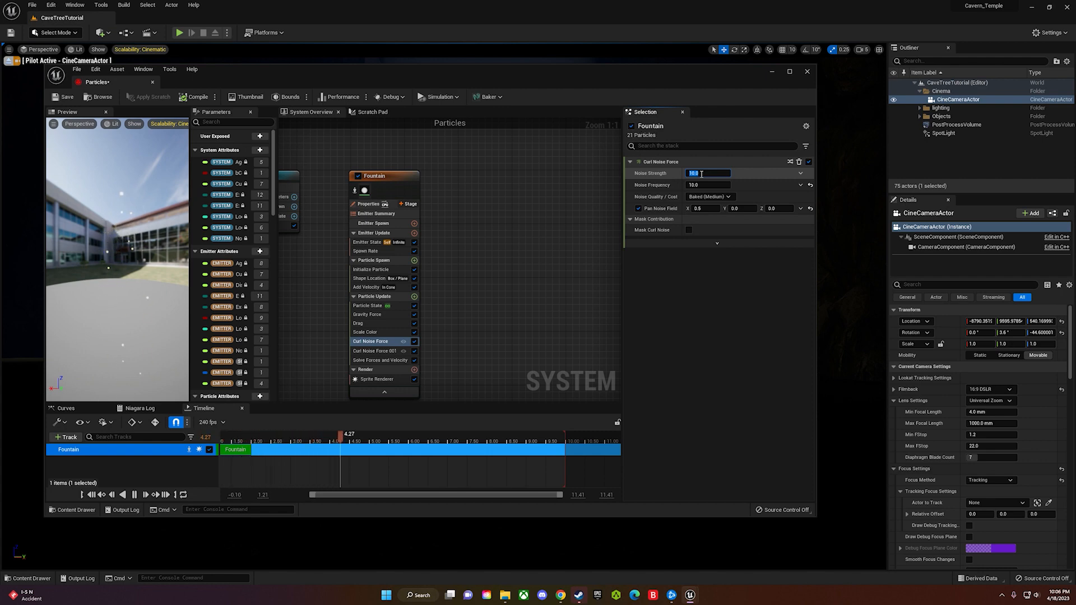
pyautogui.click(374, 351)
pyautogui.click(703, 185)
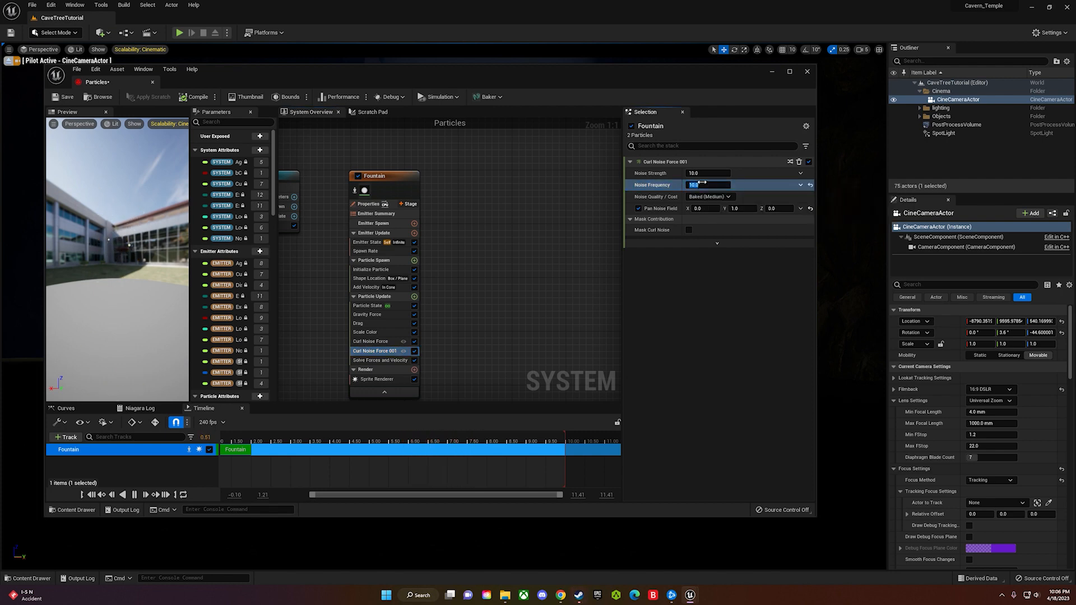
# - Set the Drag value to 10, and compile and save the Particles system
pyautogui.click(375, 325)
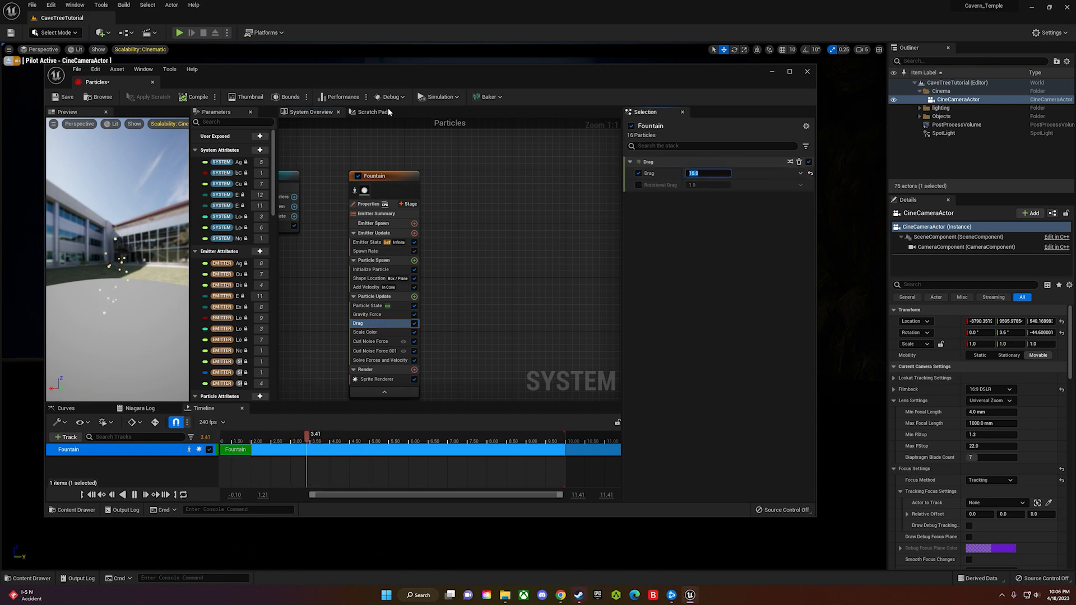
pyautogui.click(192, 99)
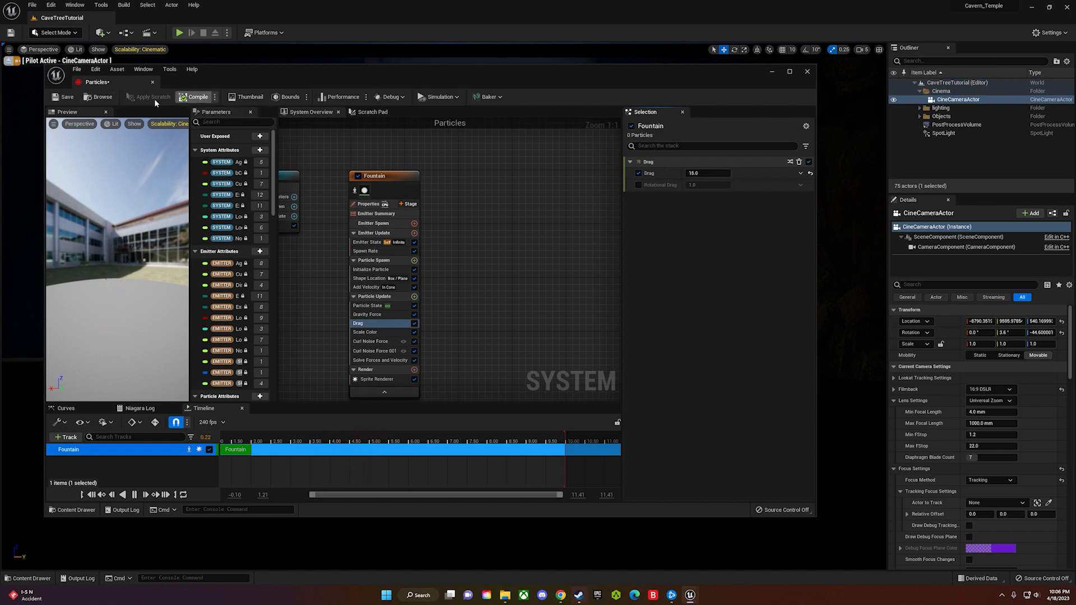
pyautogui.click(70, 98)
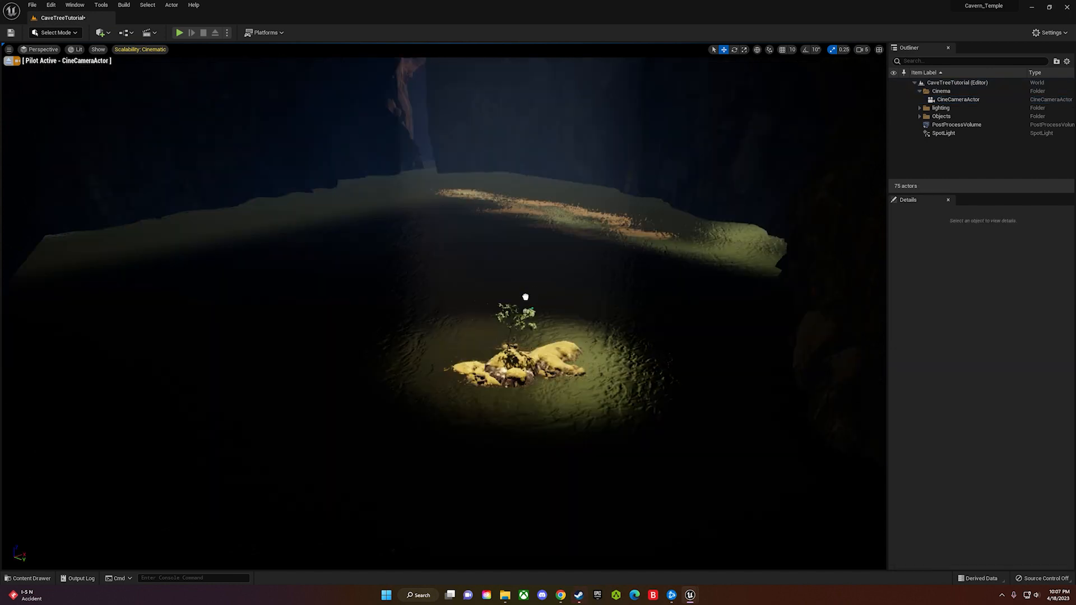
# - Reopen the Particles Niagara system and set the Fountain emitter's spawn rate to 10
pyautogui.moveTo(525, 292); pyautogui.dragTo(535, 98)
pyautogui.moveTo(549, 144); pyautogui.dragTo(553, 263, button='right')
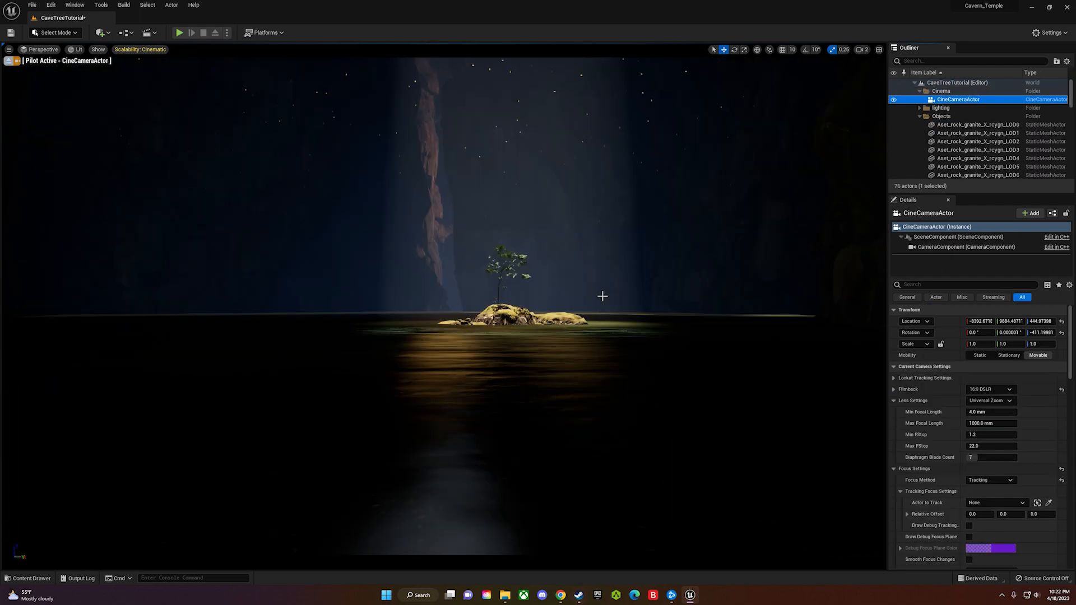
pyautogui.hotkey('ctrl', 'space')
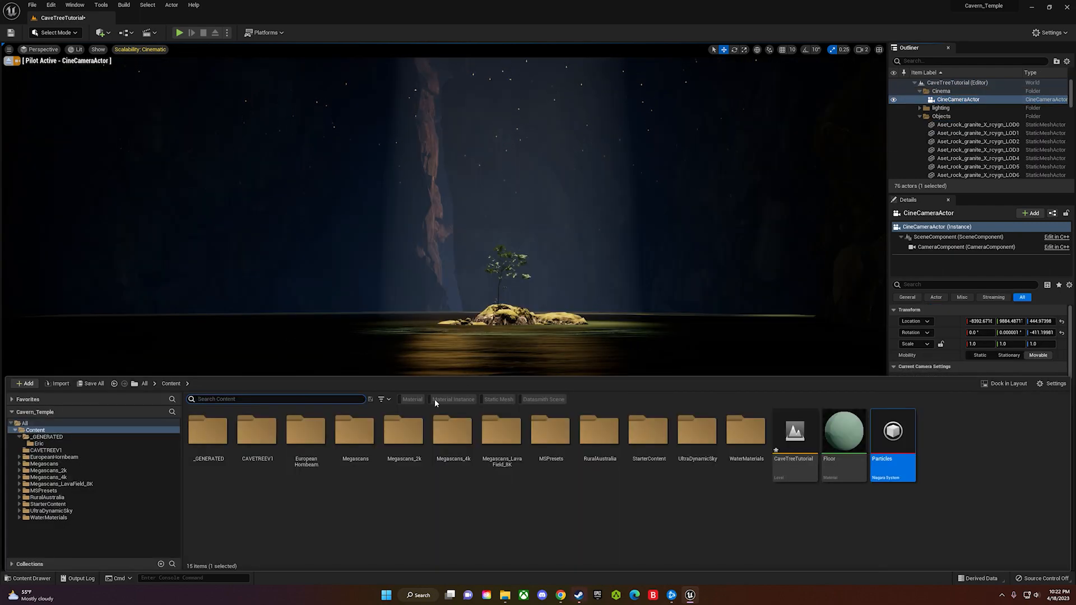
pyautogui.doubleClick(894, 438)
pyautogui.click(322, 202)
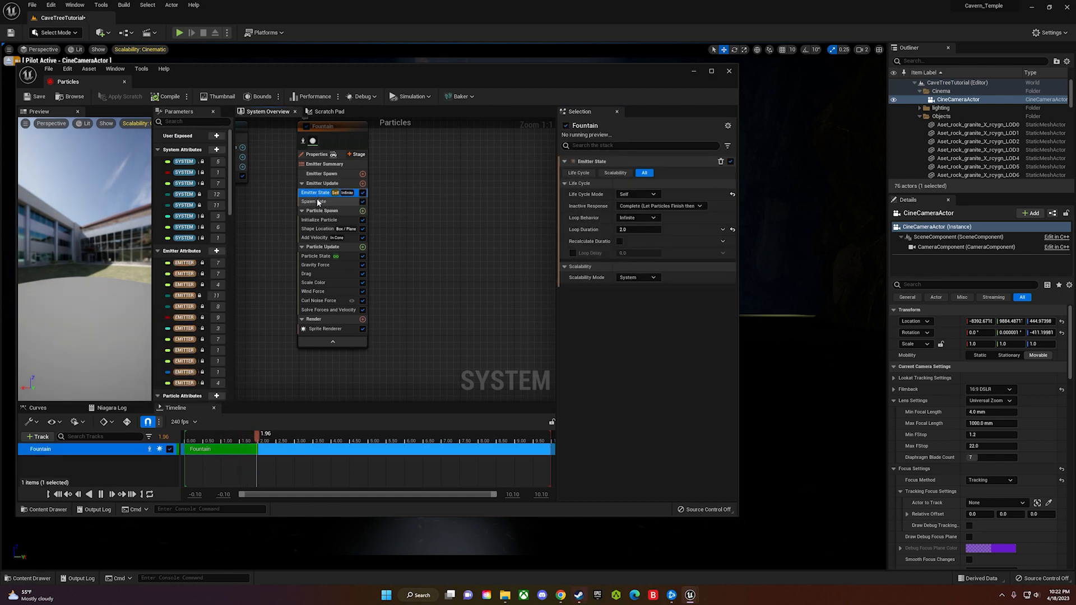
pyautogui.click(647, 173)
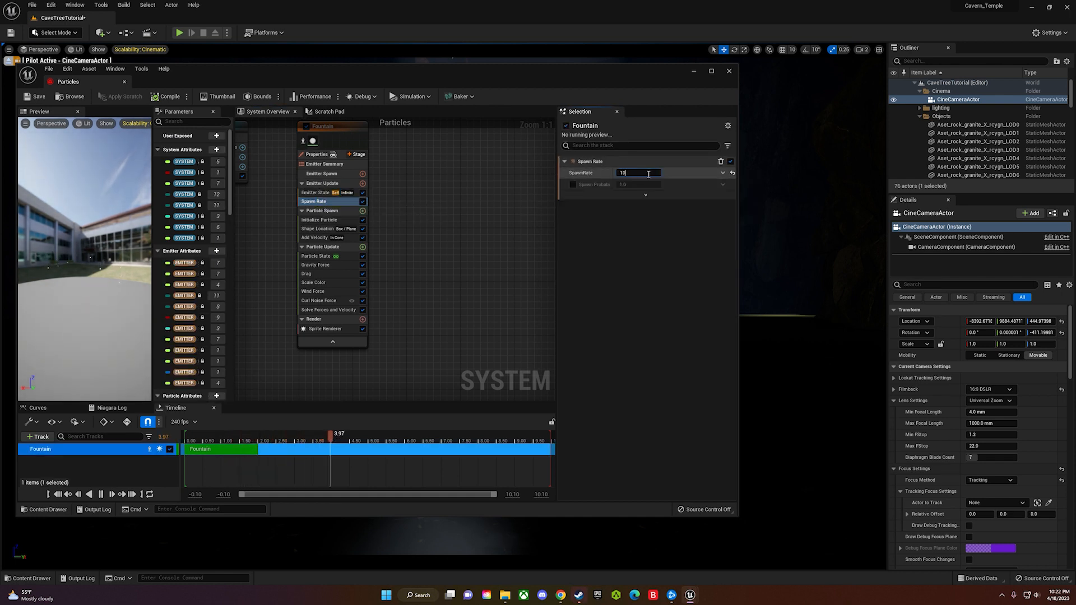
pyautogui.click(318, 193)
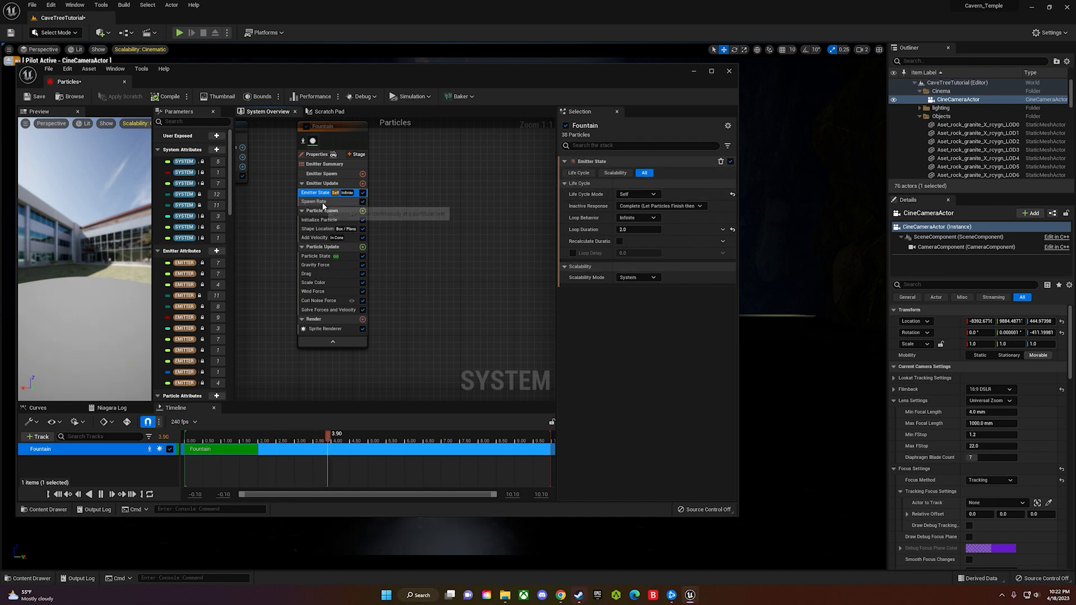
pyautogui.click(323, 203)
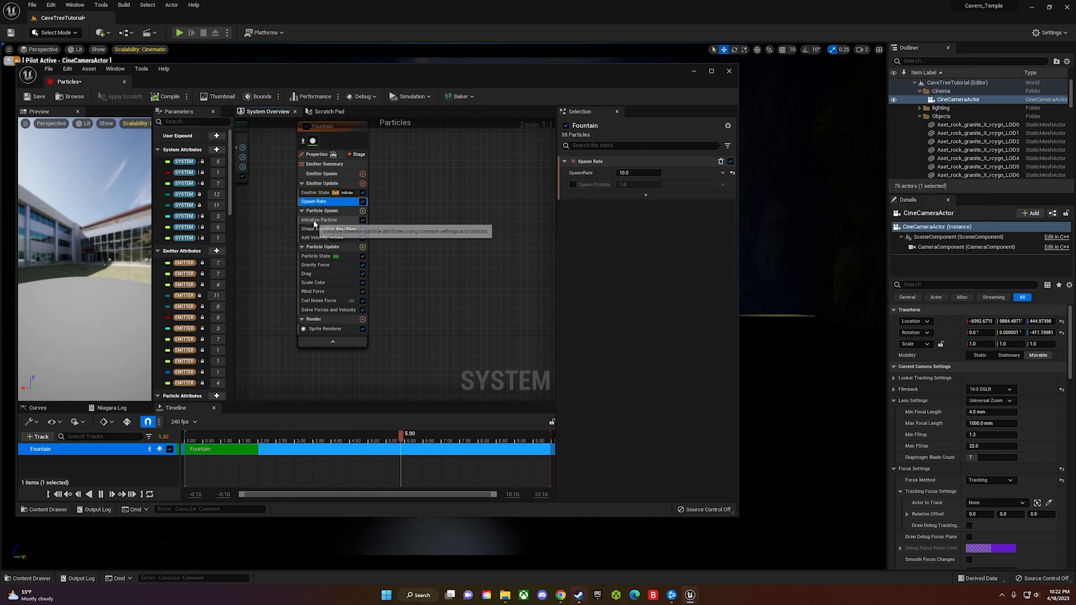
# - Review the Fountain emitter's module settings one by one, from Initialize Particle through the forces to the Sprite Renderer
pyautogui.click(315, 220)
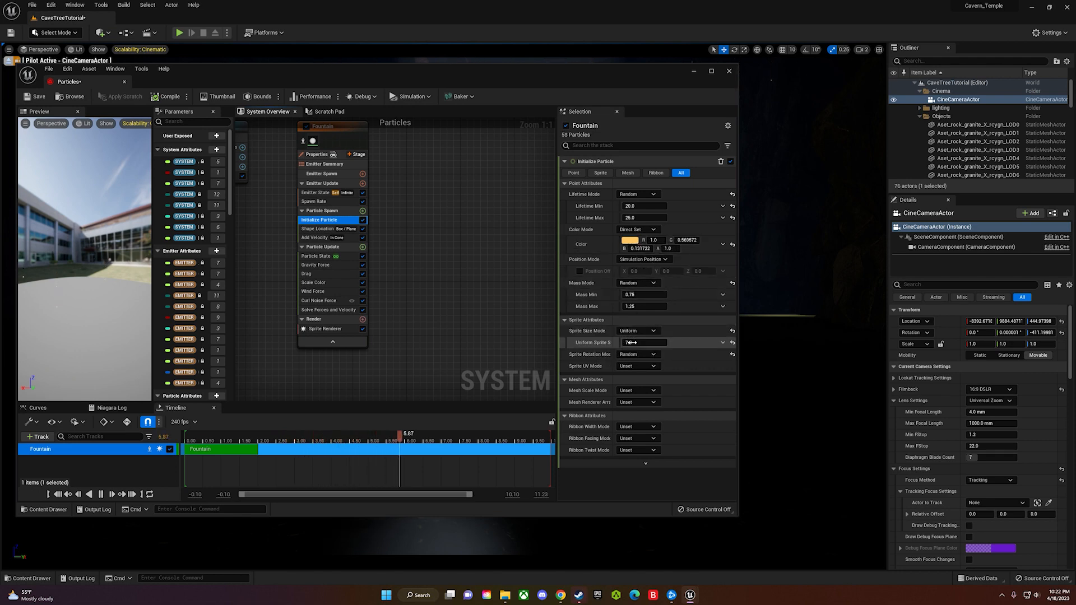
pyautogui.click(318, 229)
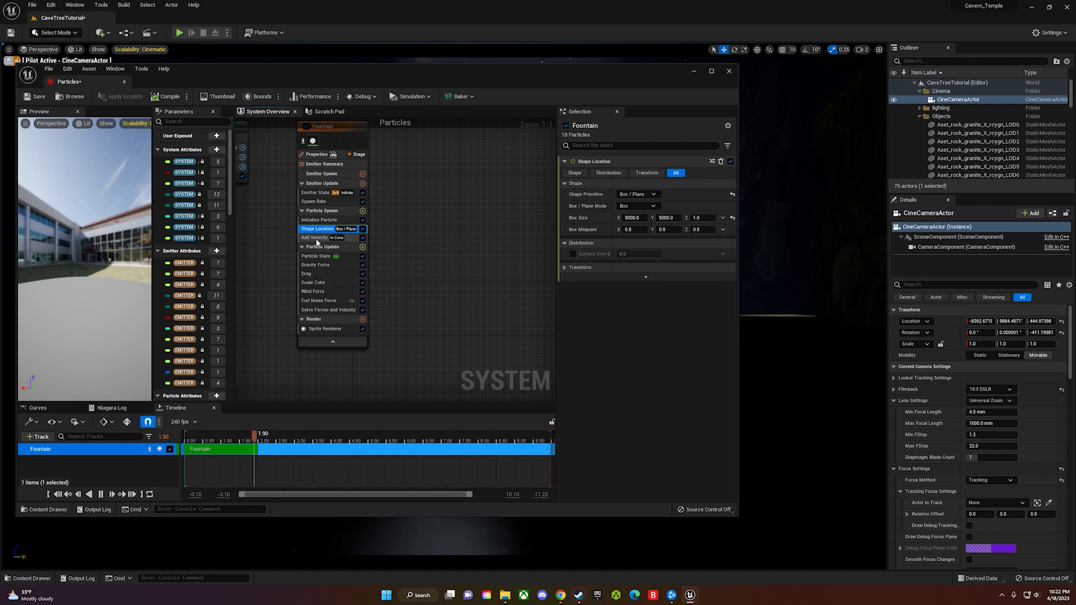
pyautogui.click(315, 238)
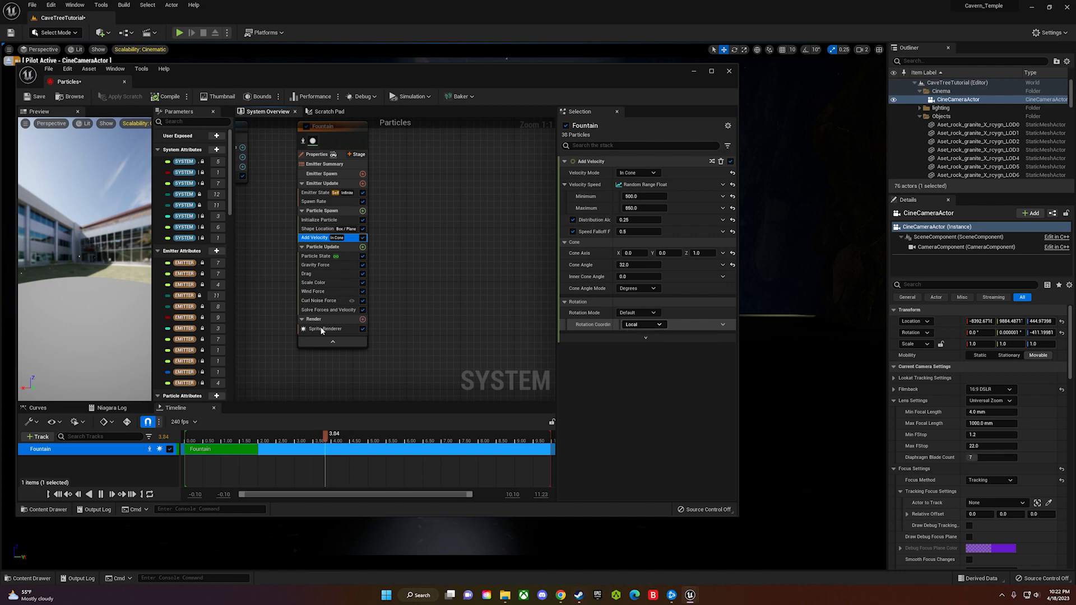
pyautogui.click(315, 256)
pyautogui.click(318, 266)
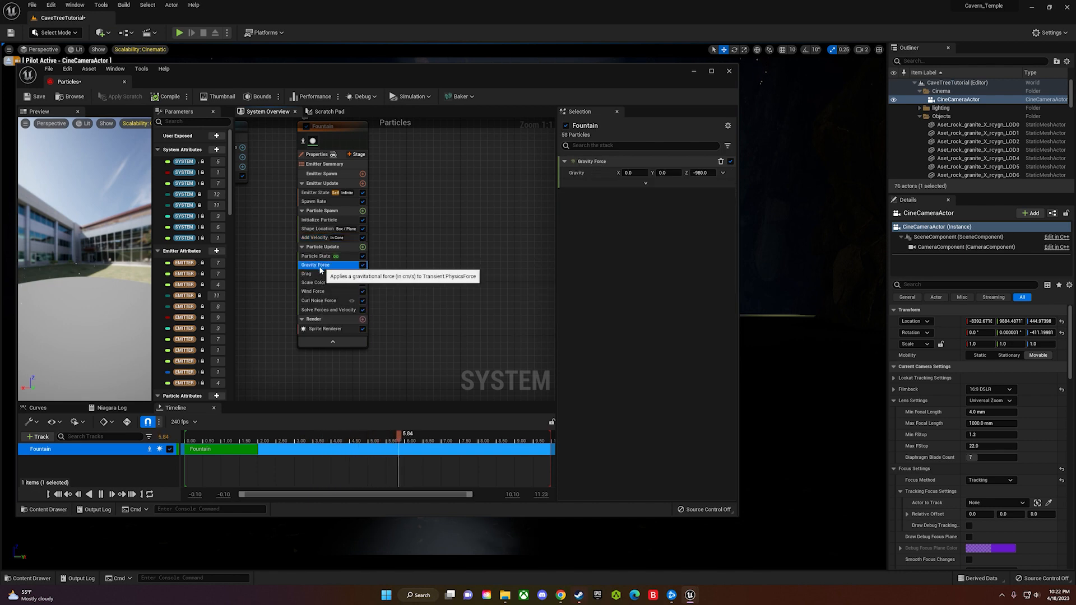
pyautogui.click(318, 274)
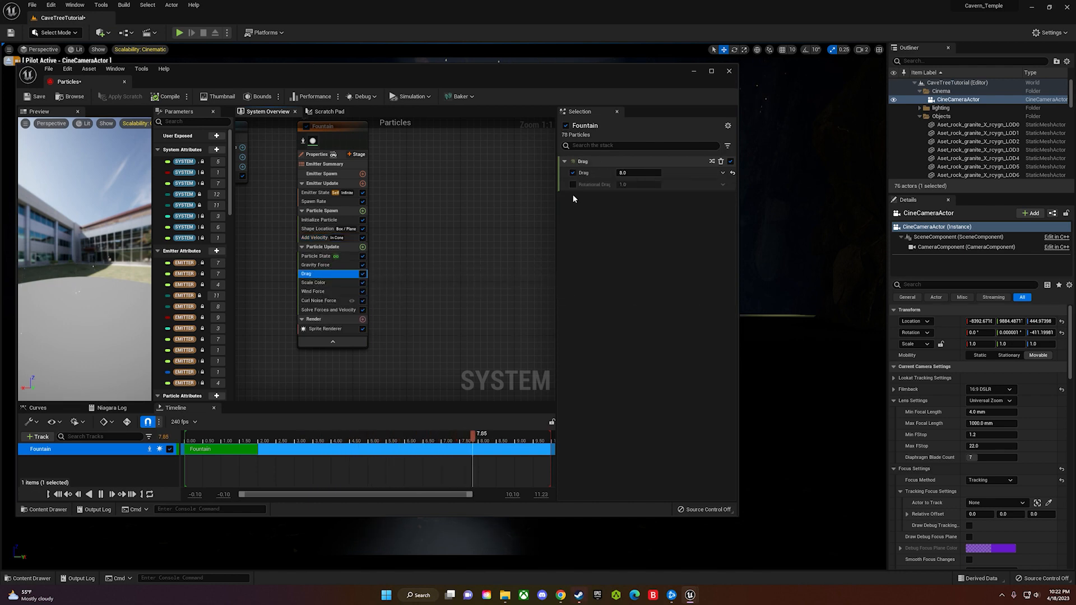
pyautogui.click(323, 283)
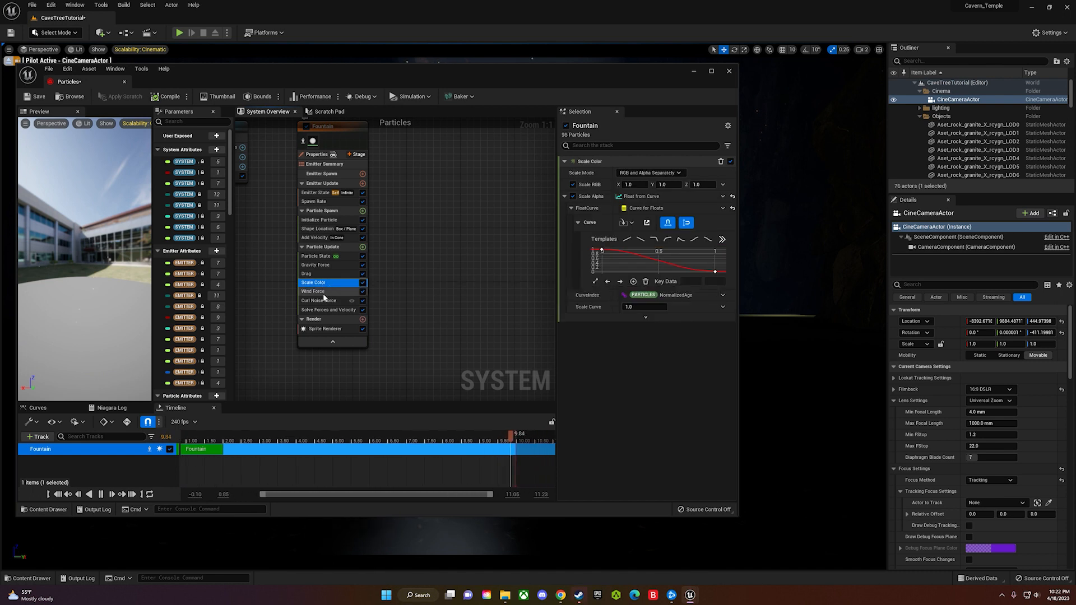
pyautogui.click(323, 291)
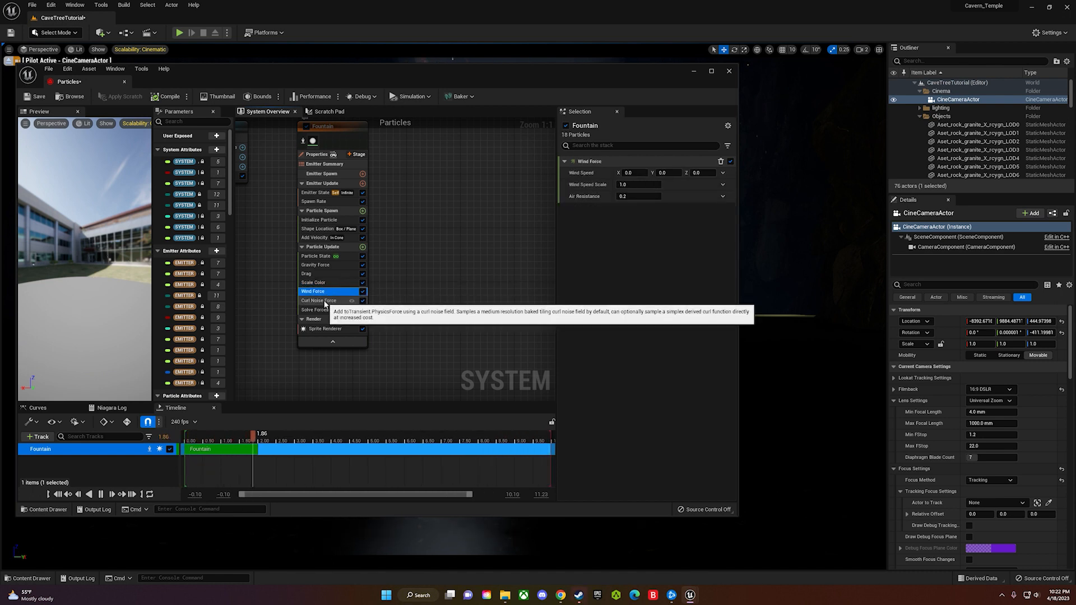
pyautogui.click(324, 301)
pyautogui.click(323, 310)
pyautogui.click(322, 330)
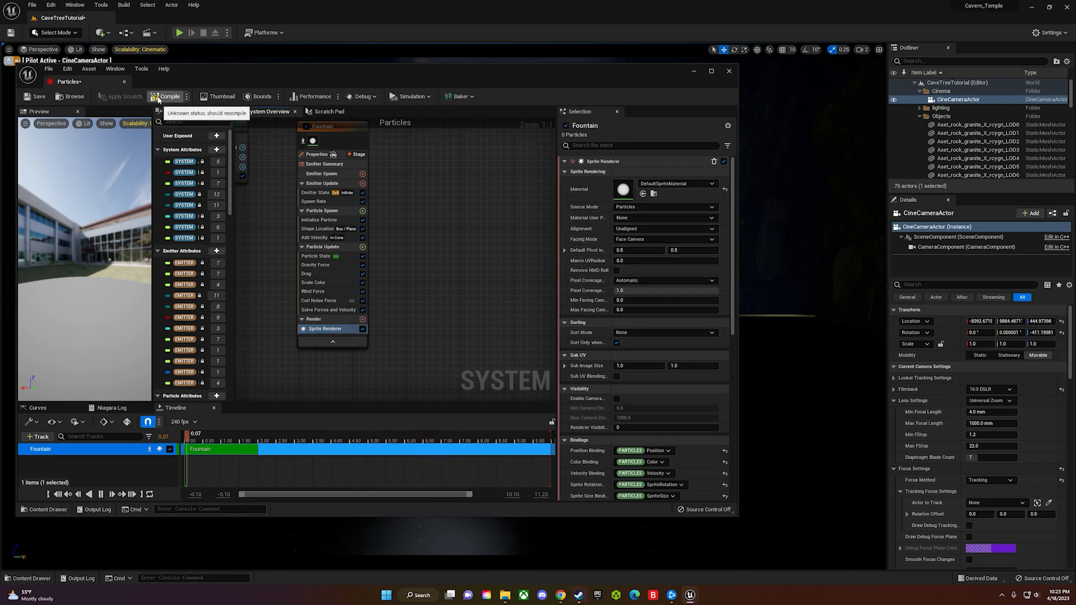
# - Save the Particles system and close its editor
pyautogui.click(53, 97)
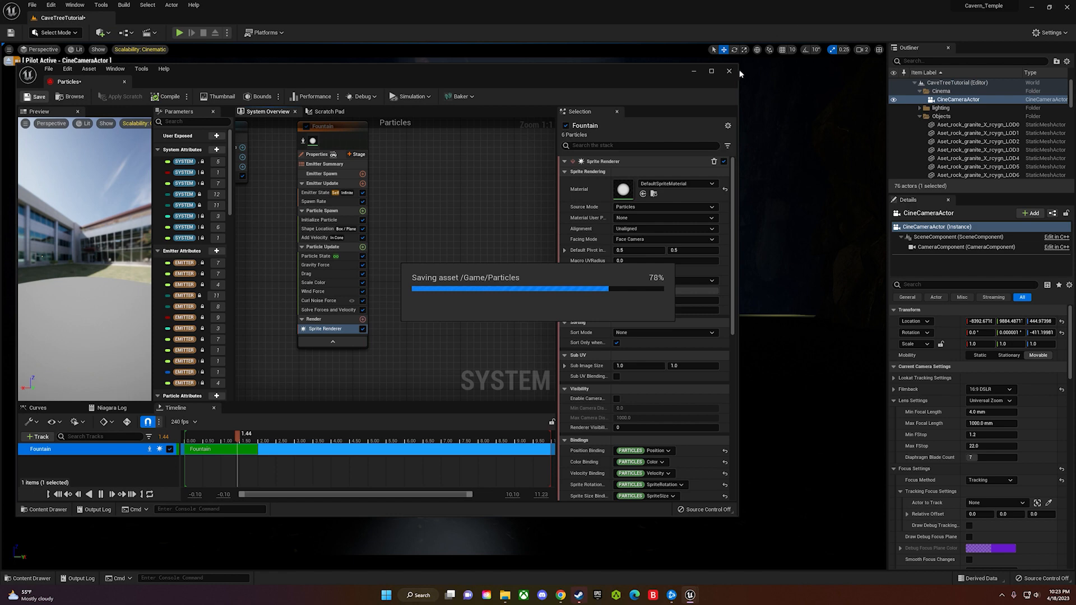
pyautogui.click(730, 72)
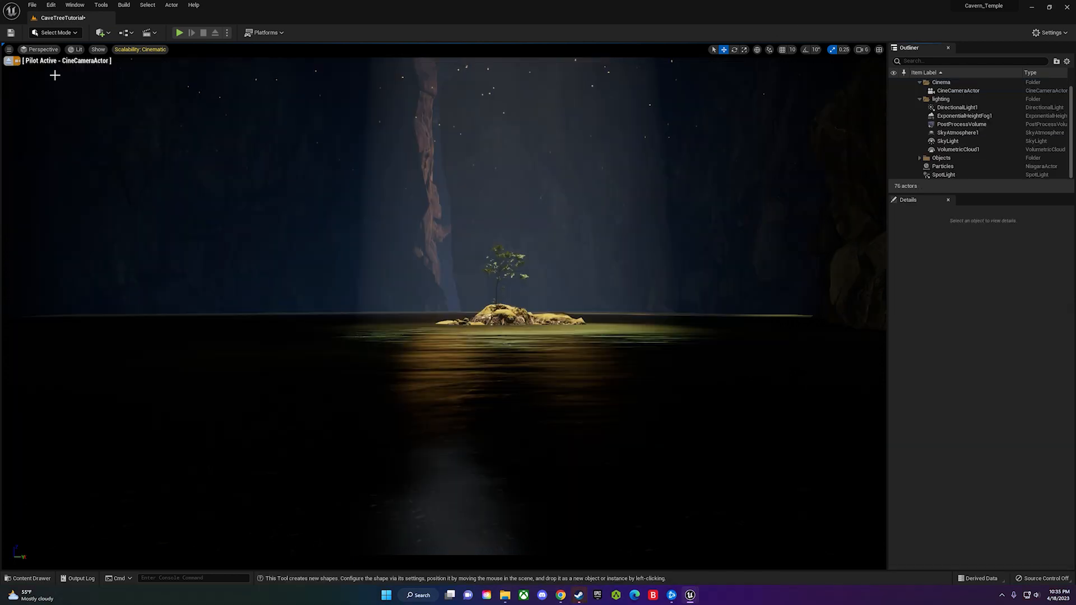
# - Stop piloting the CineCameraActor and pull the free view back and up over the cave and island tree
pyautogui.click(9, 61)
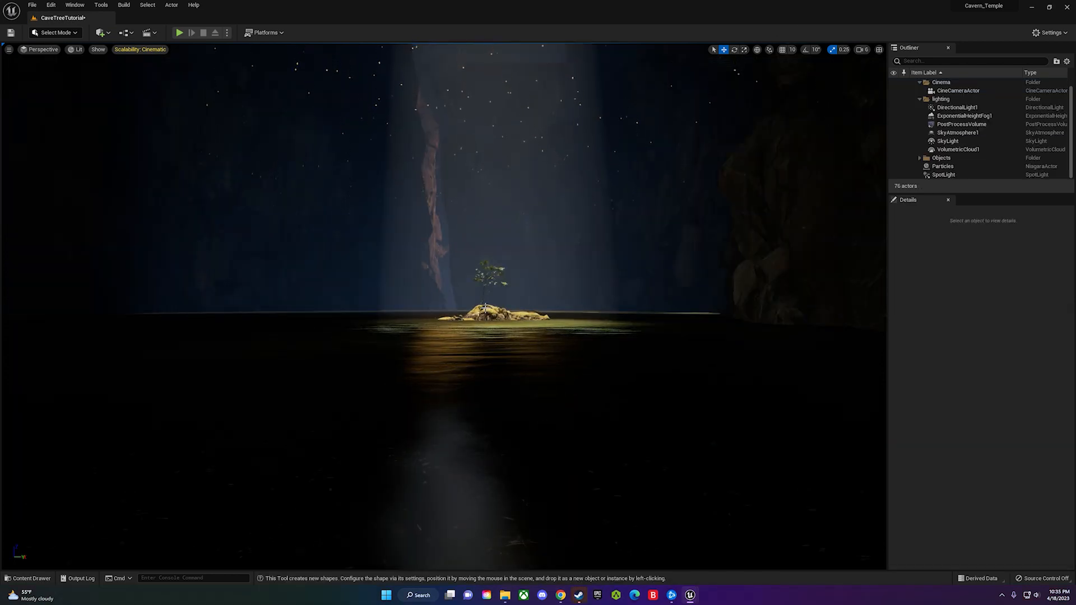
pyautogui.press('w')
pyautogui.moveTo(500, 343); pyautogui.dragTo(500, 342, button='right')
pyautogui.press('s')
pyautogui.press('q')
pyautogui.press('e')
pyautogui.press('w')
pyautogui.press('s')
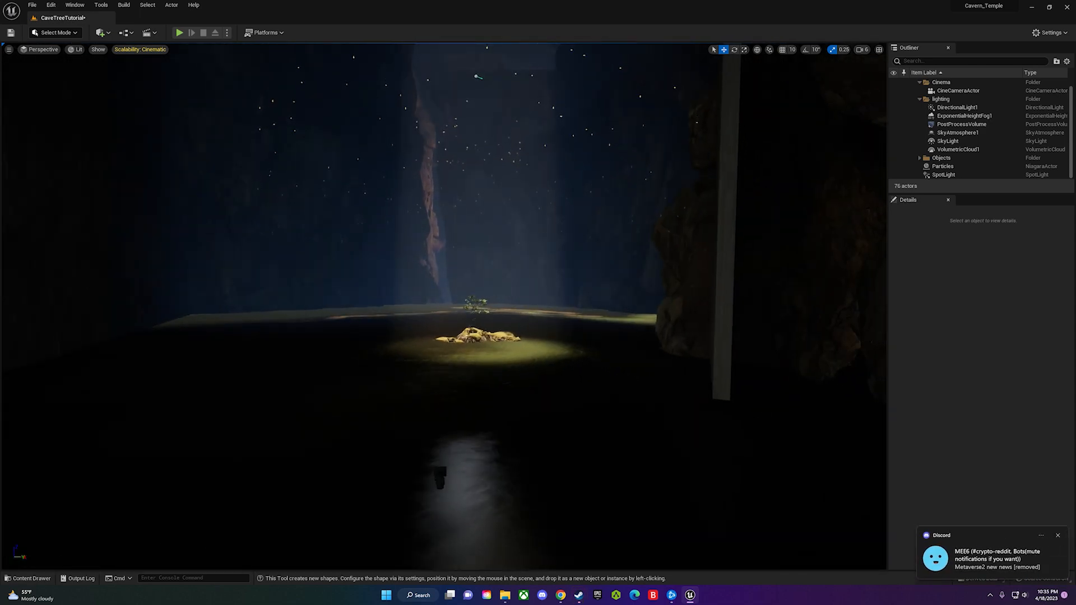
pyautogui.rightClick(501, 345)
pyautogui.click(212, 177)
pyautogui.click(101, 33)
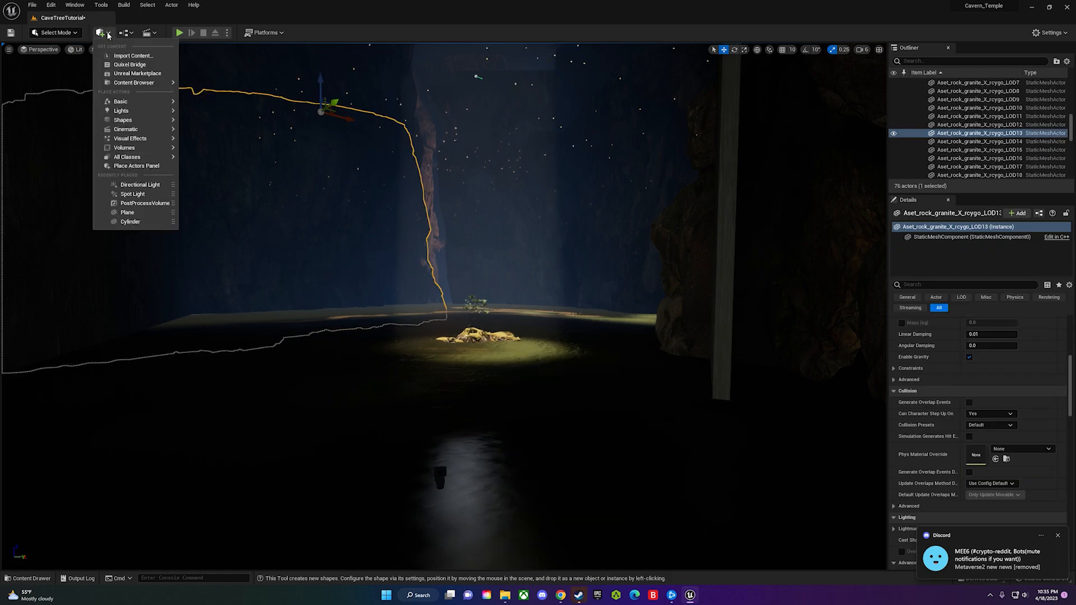
pyautogui.moveTo(125, 140)
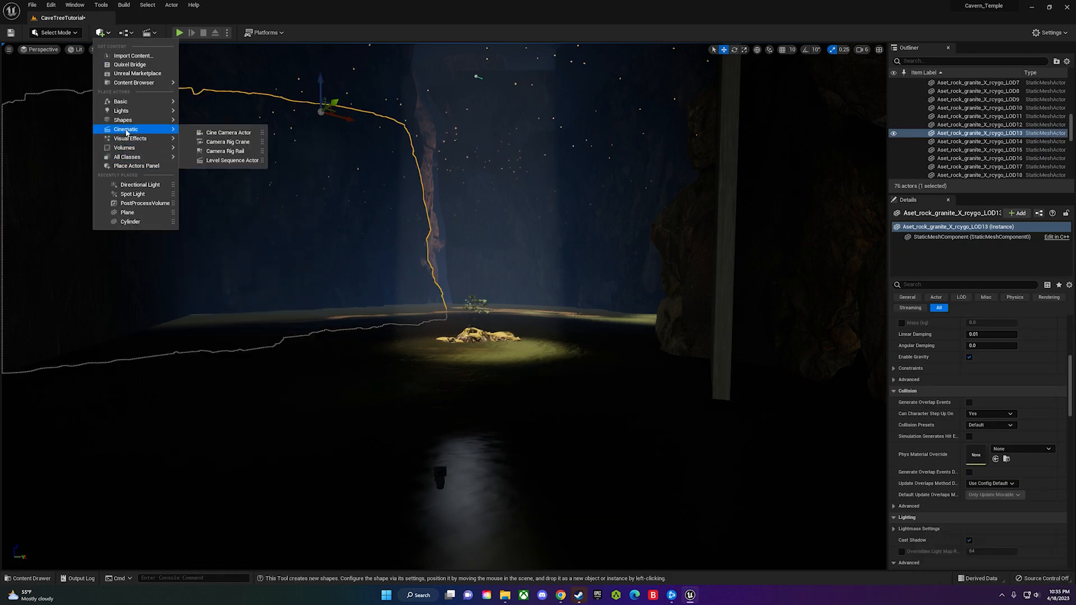
pyautogui.moveTo(163, 129)
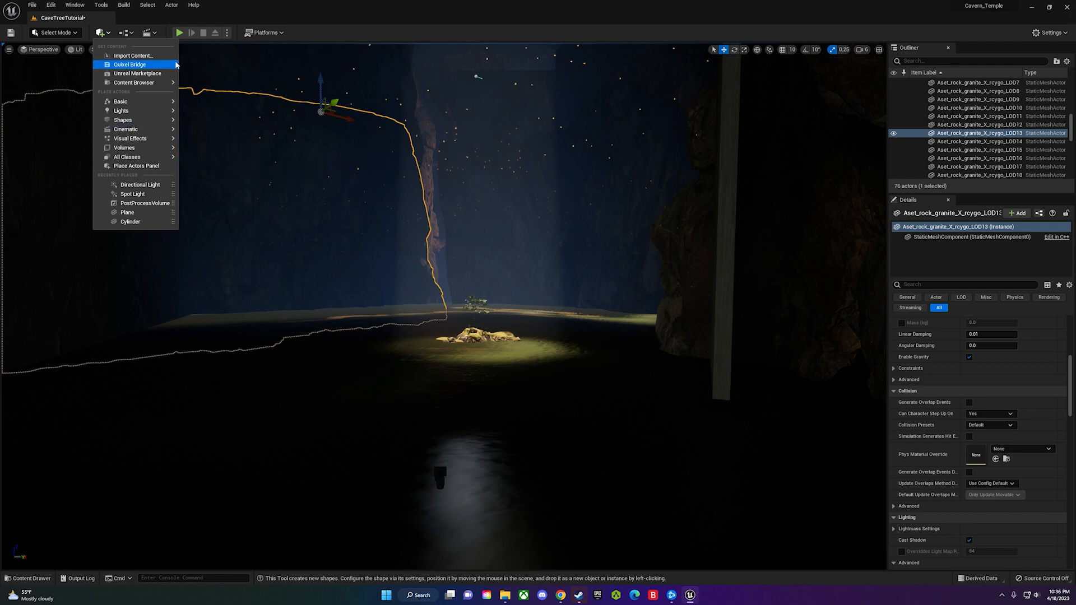
# - Add a new level sequence and save it in the Content folder as CaveTreeSequence
pyautogui.click(149, 32)
pyautogui.click(166, 56)
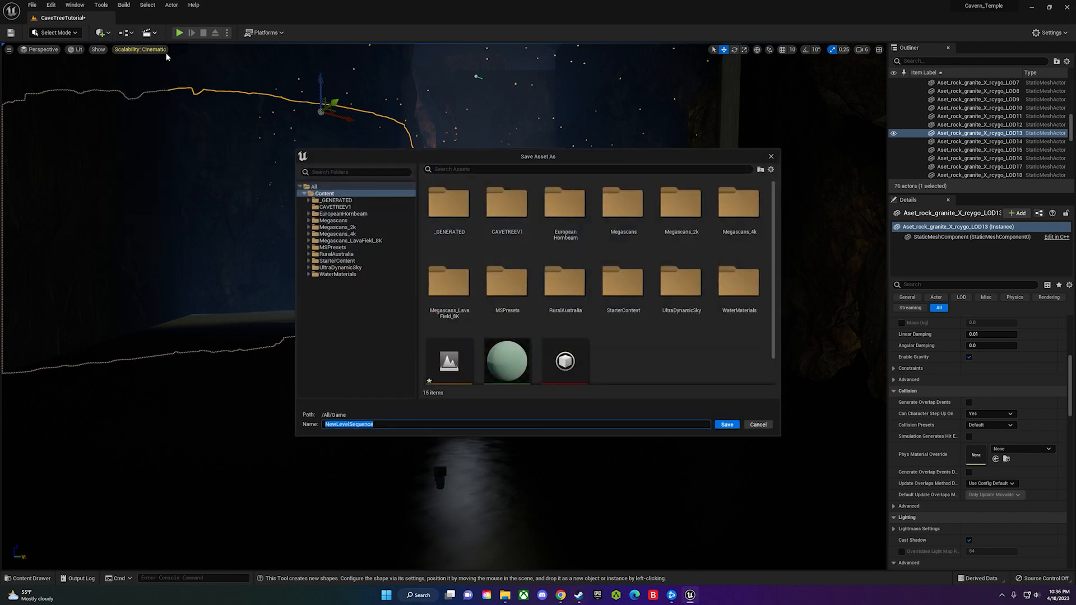
pyautogui.press('BackSpace')
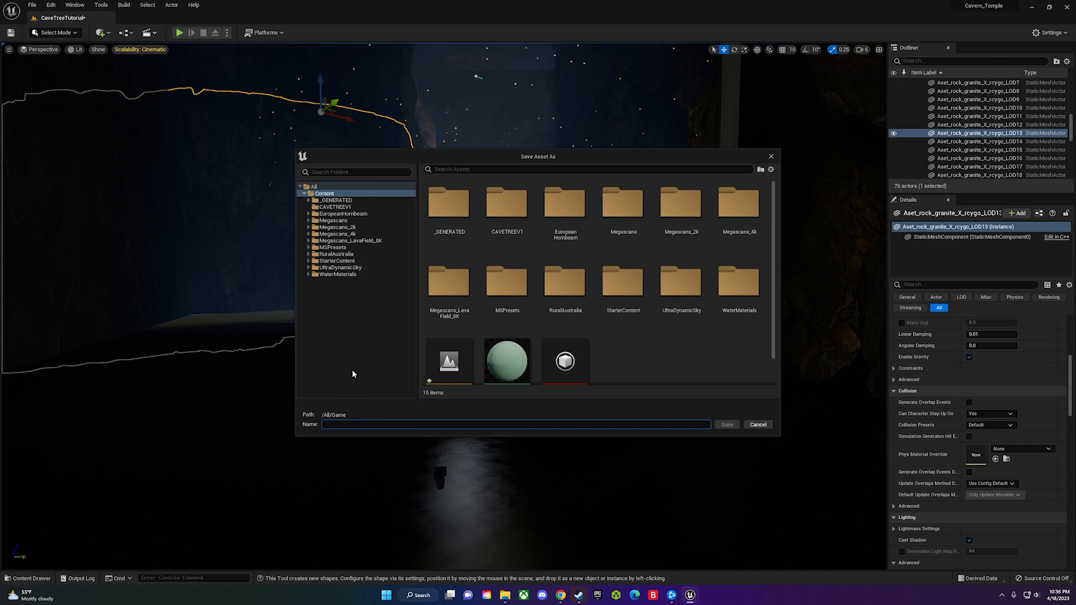
pyautogui.write('cAV E')
pyautogui.press('BackSpace')
pyautogui.press('BackSpace')
pyautogui.press('BackSpace')
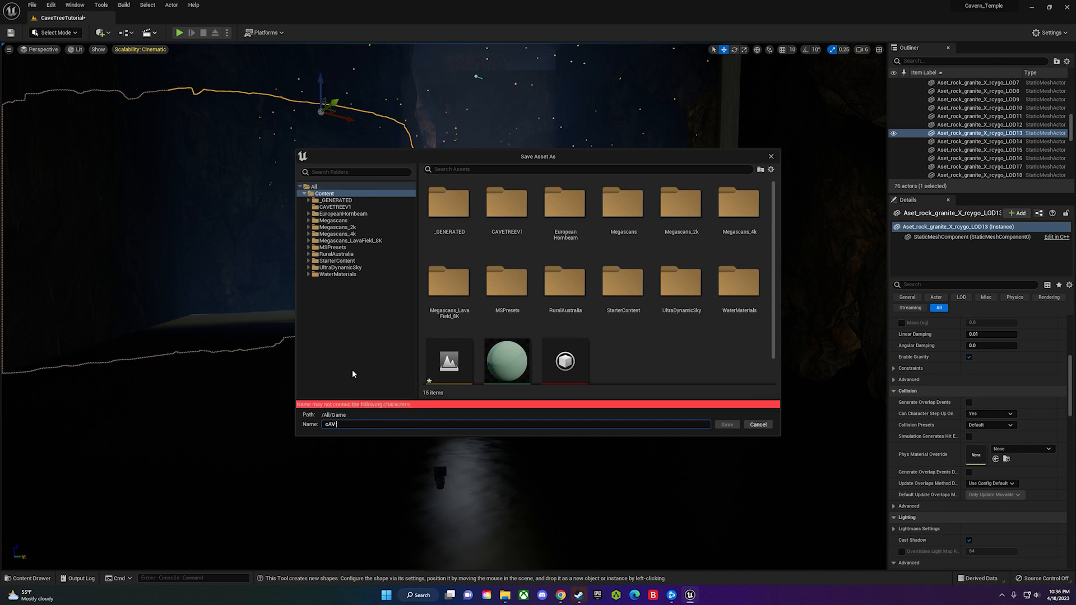
pyautogui.write('VET')
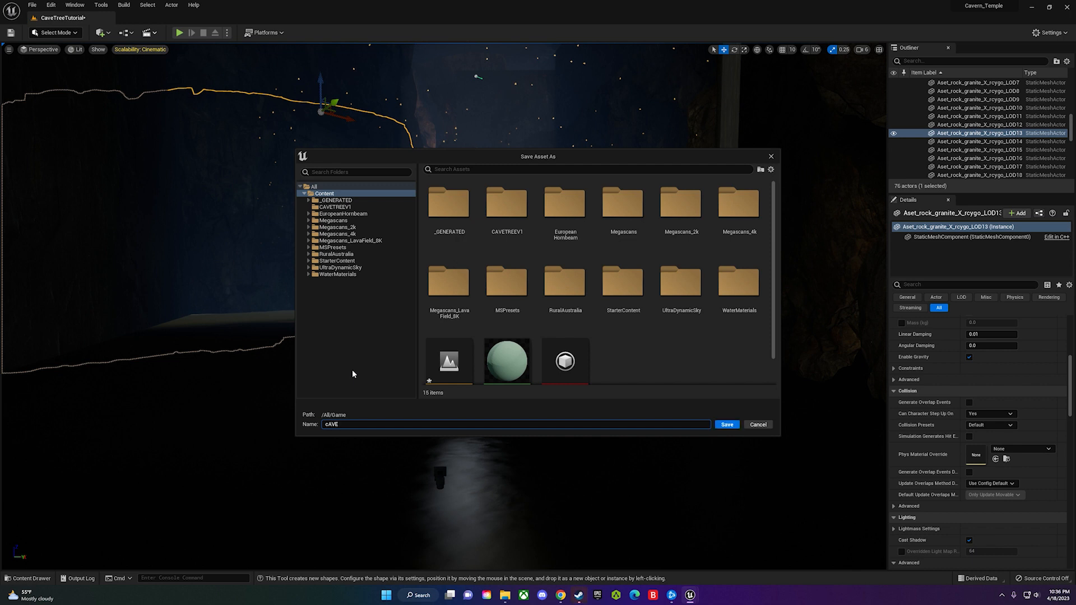
pyautogui.press('BackSpace')
pyautogui.press('BackSpace')
pyautogui.press('BackSpace')
pyautogui.press('BackSpace')
pyautogui.press('BackSpace')
pyautogui.write('CaveTreeSequence')
pyautogui.click(728, 425)
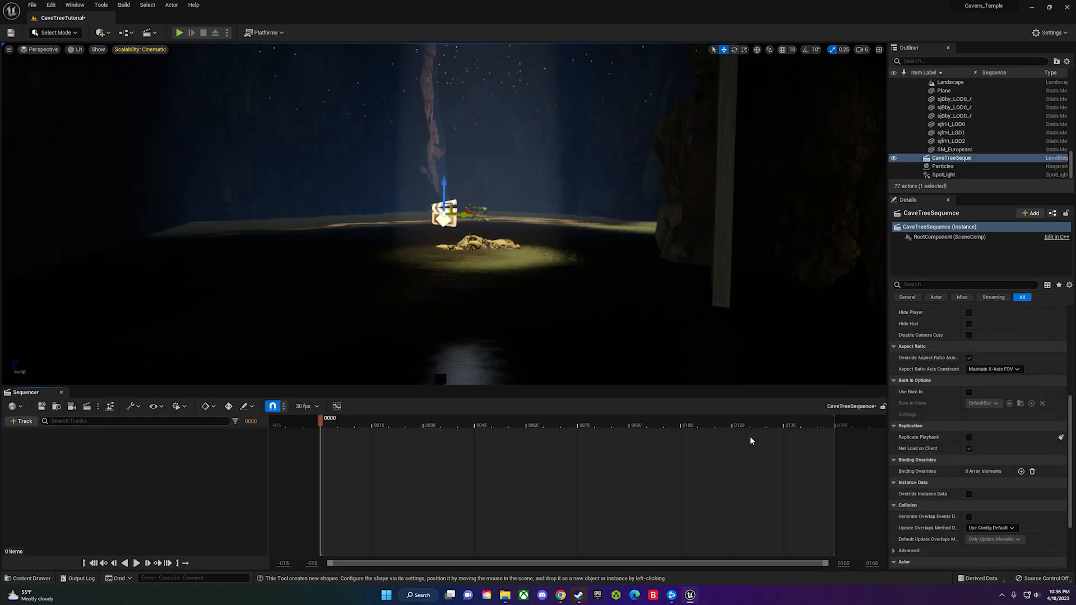
# - Collapse the Objects, lighting and Cinema folders in the Outliner and clear the selection
pyautogui.scroll(15, 947, 140)
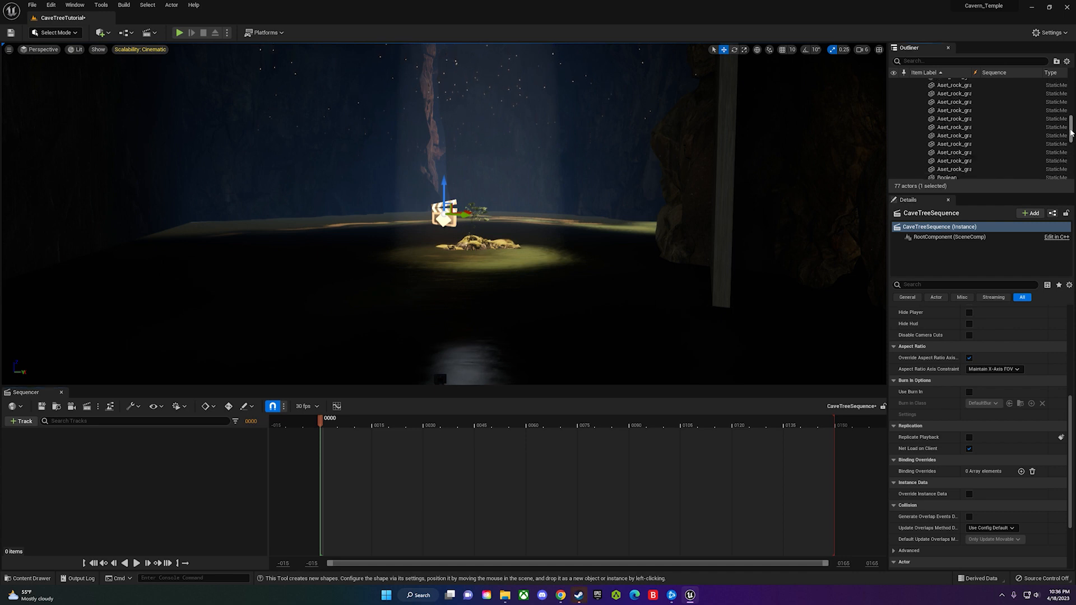
pyautogui.click(920, 167)
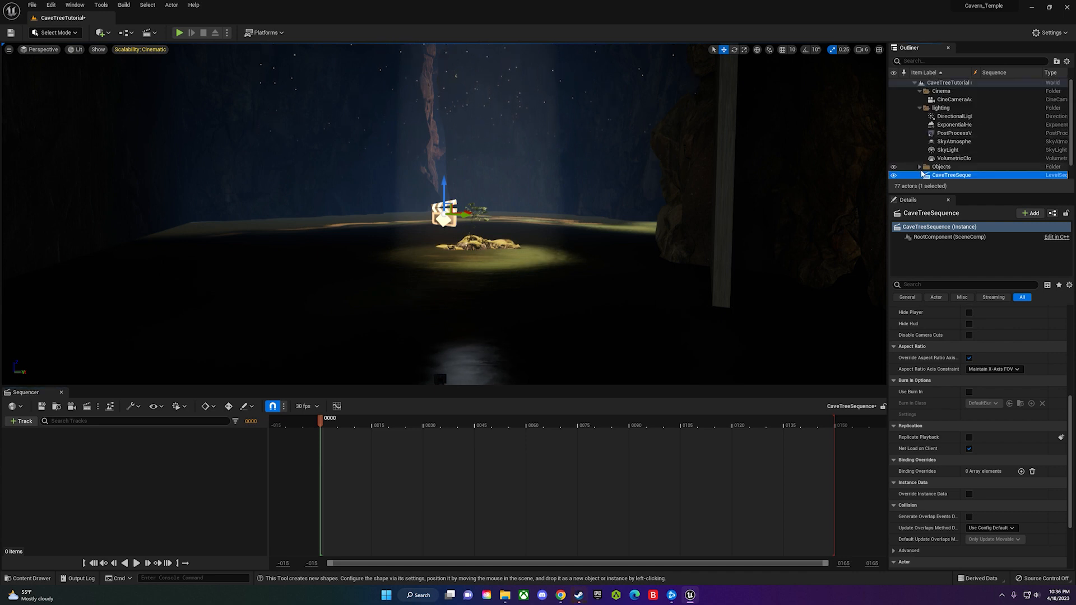
pyautogui.click(920, 108)
pyautogui.click(920, 91)
pyautogui.click(928, 152)
# - Add the CineCameraActor to the sequence as an actor track, with the playhead at frame 0
pyautogui.click(22, 422)
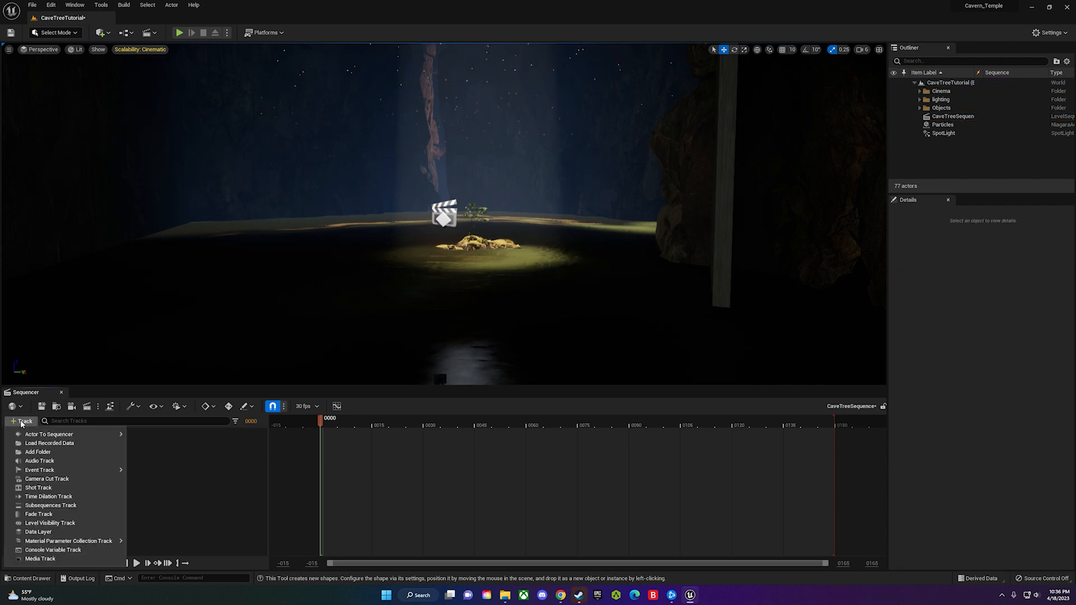
pyautogui.moveTo(56, 435)
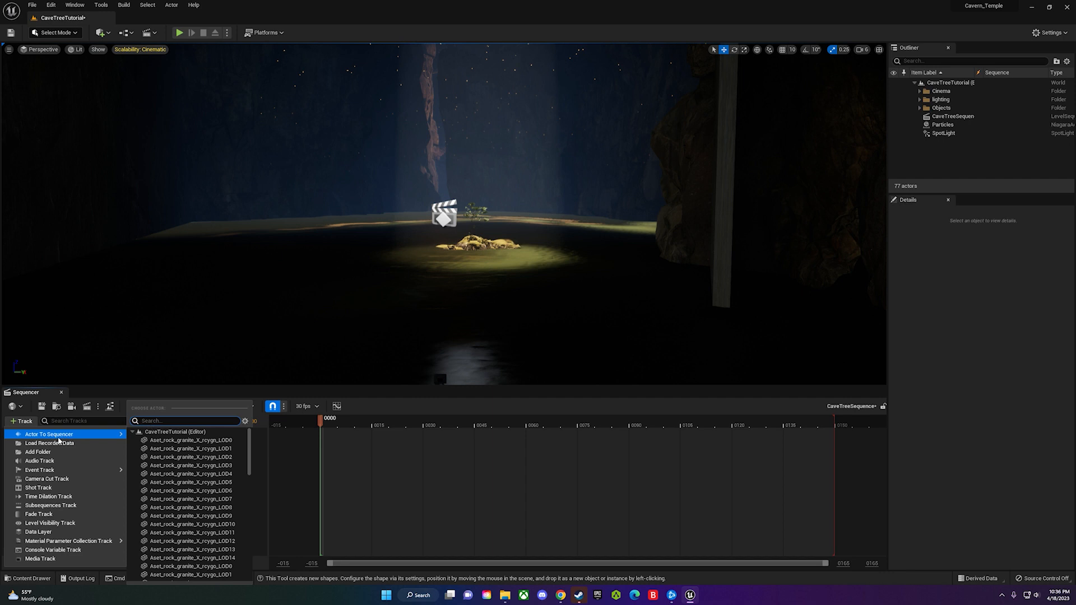
pyautogui.scroll(-10, 156, 445)
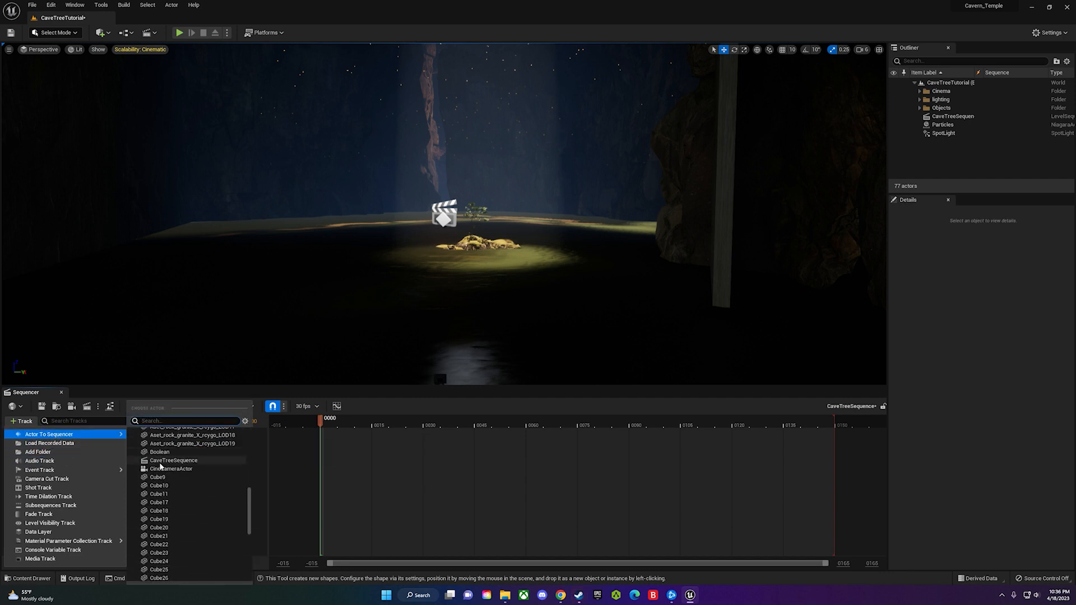
pyautogui.click(162, 468)
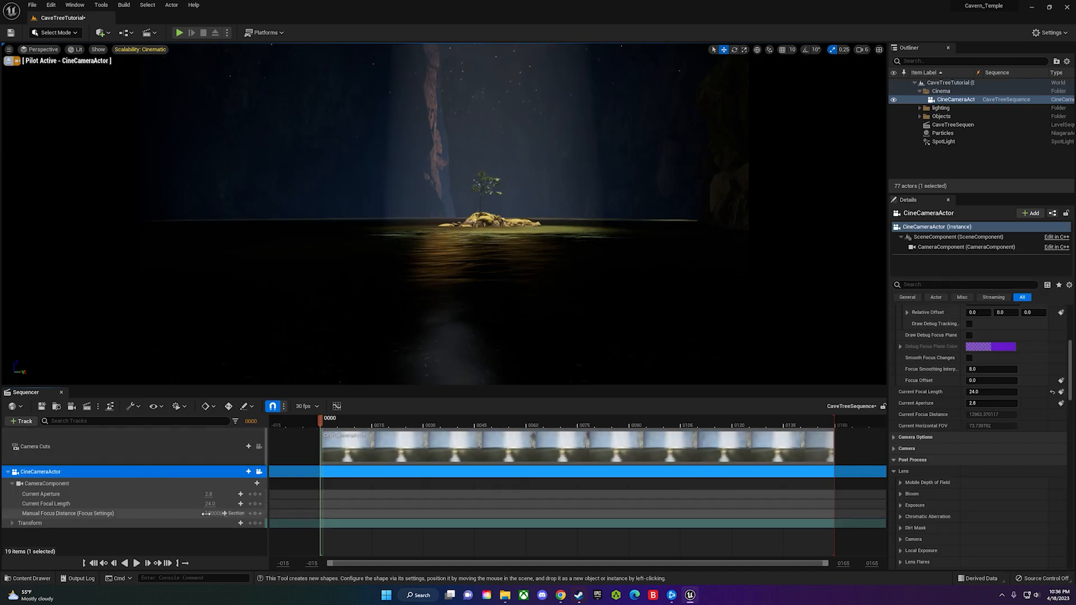
pyautogui.moveTo(325, 422)
pyautogui.mouseDown()
pyautogui.moveTo(670, 421)
pyautogui.moveTo(321, 426)
pyautogui.mouseUp()
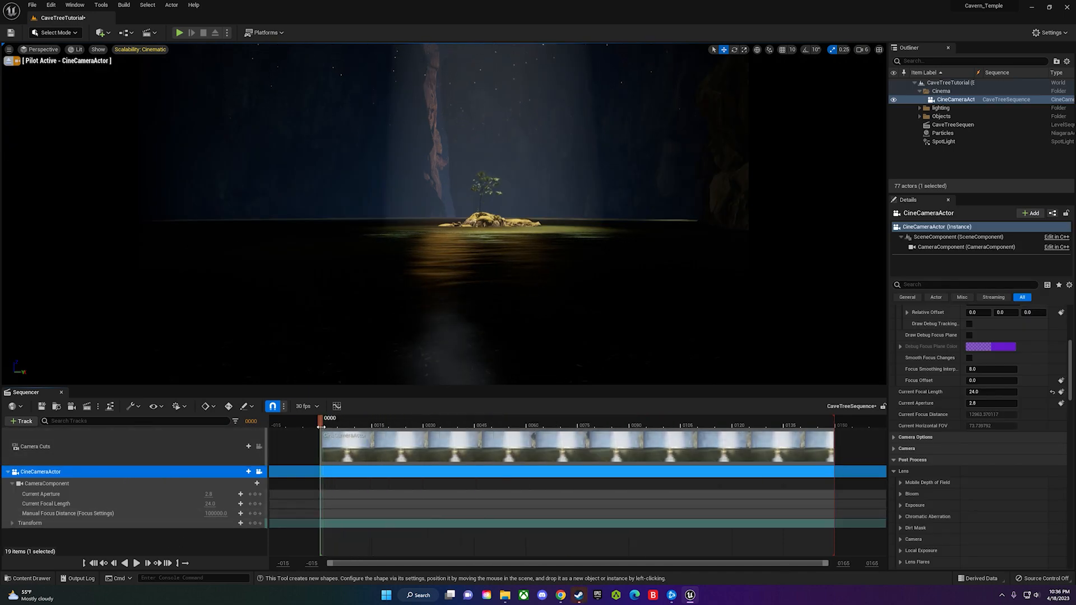
# - Stop and restart piloting the CineCameraActor, and key its Transform at frame 0
pyautogui.rightClick(954, 101)
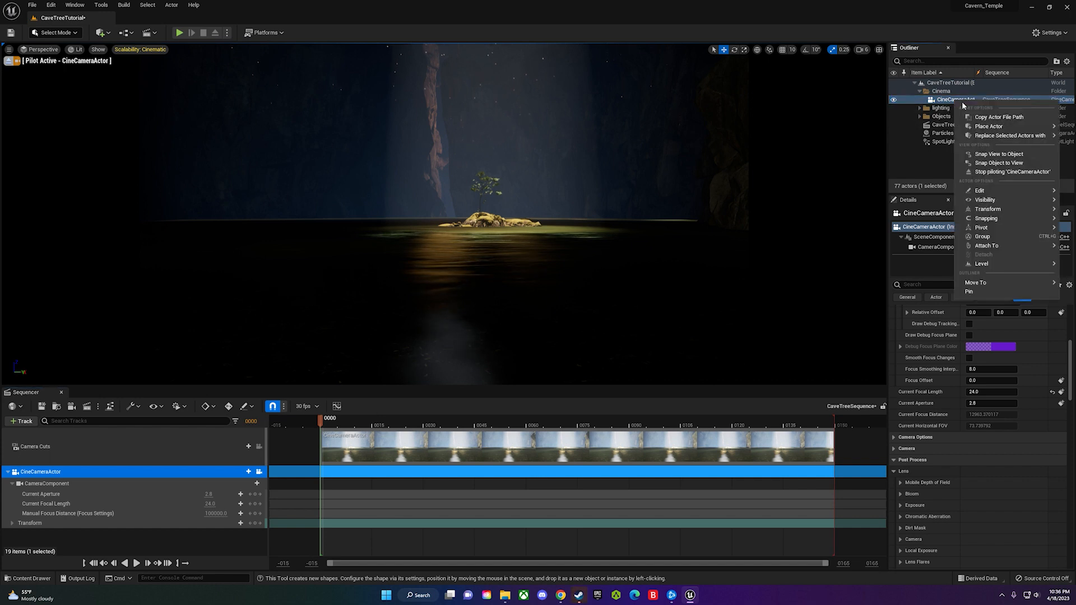
pyautogui.click(987, 174)
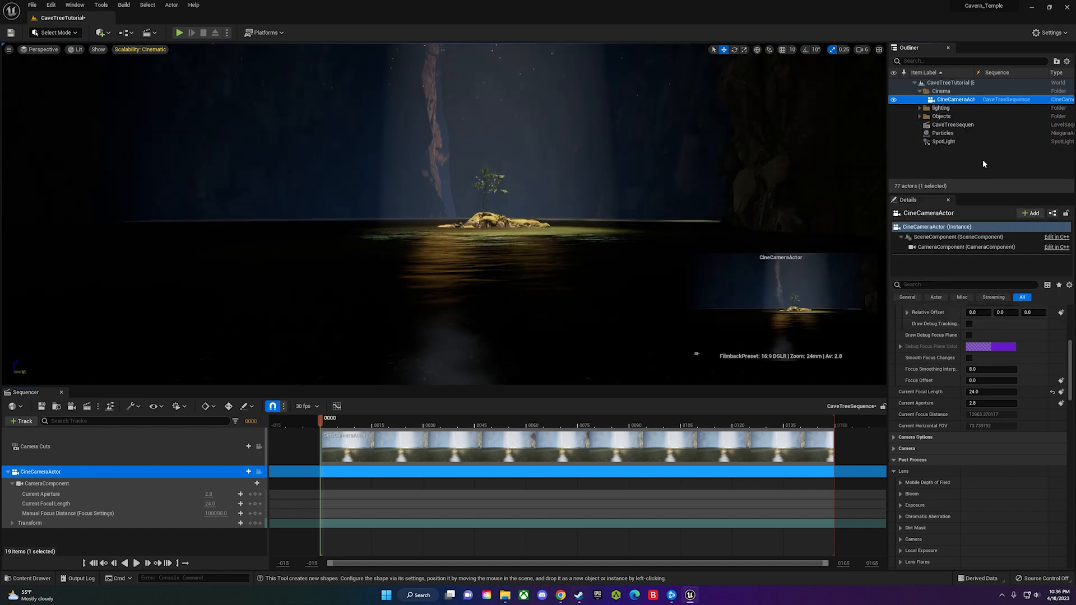
pyautogui.rightClick(951, 103)
pyautogui.click(987, 169)
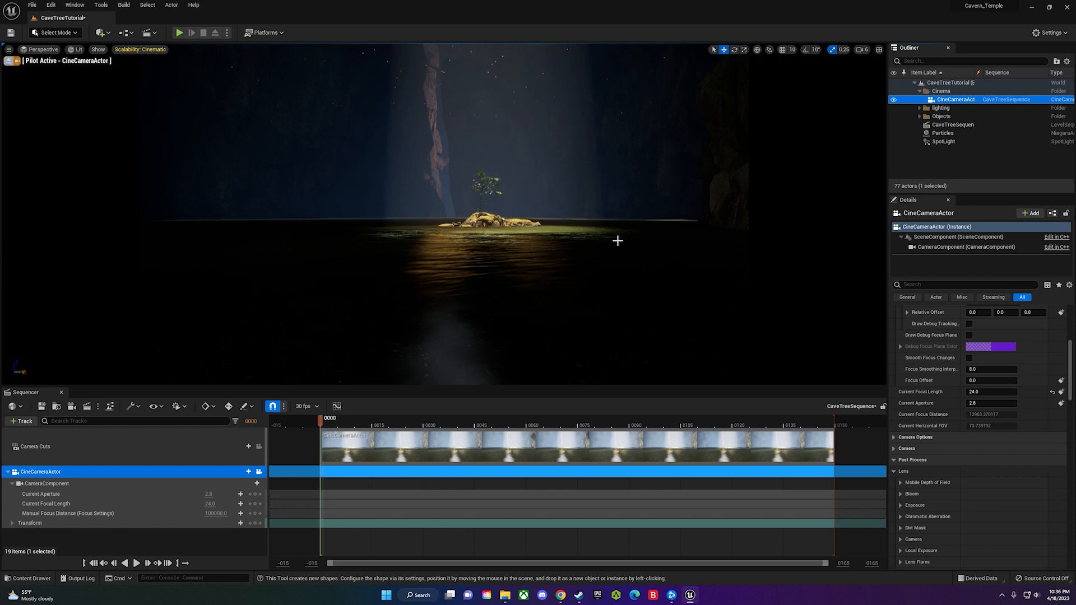
pyautogui.click(256, 524)
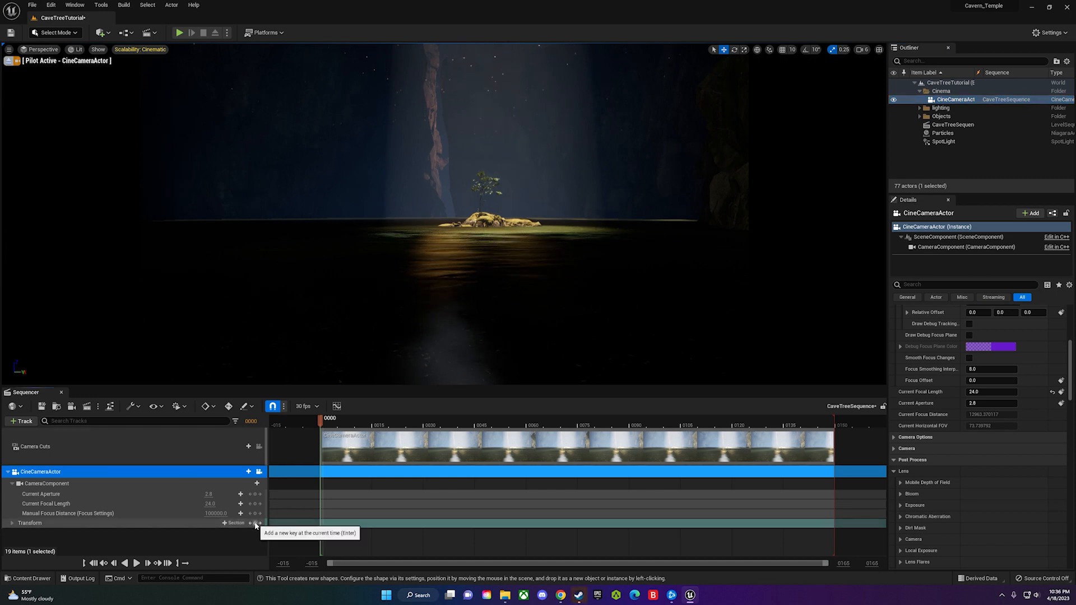
# - Try to fly the piloted camera closer to the island tree at frame 150
pyautogui.moveTo(323, 426); pyautogui.dragTo(837, 434)
pyautogui.press('w')
pyautogui.moveTo(552, 293); pyautogui.dragTo(551, 292, button='right')
pyautogui.press('s')
# - Set the viewport camera speed to 2, try nudging the island nearer the centre of the shot, and return to frame 0
pyautogui.click(862, 50)
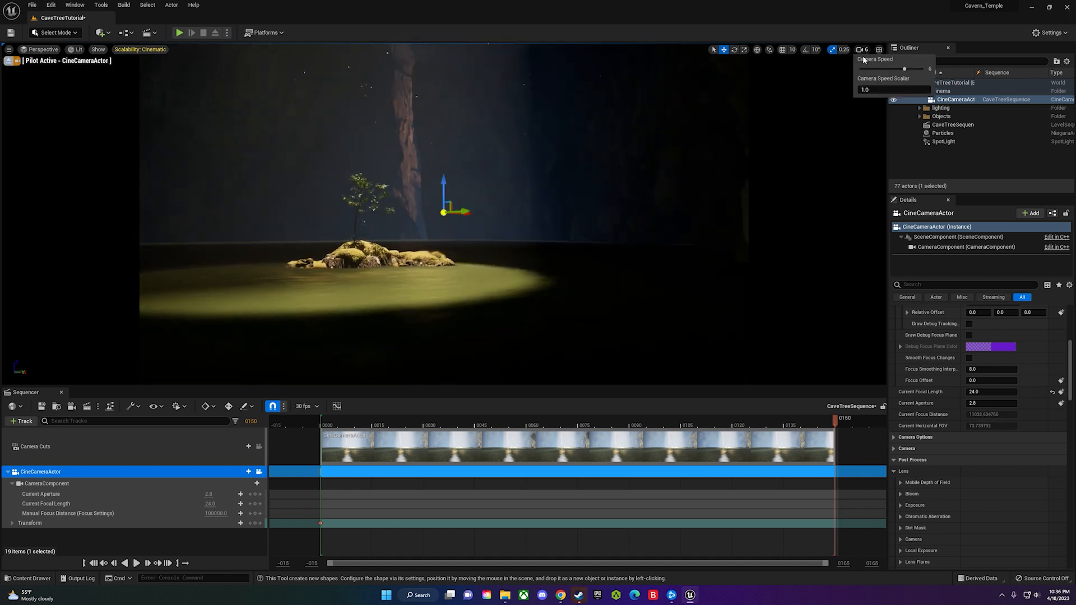
pyautogui.press('a')
pyautogui.moveTo(733, 155); pyautogui.dragTo(733, 155, button='right')
pyautogui.moveTo(454, 254); pyautogui.dragTo(454, 255, button='right')
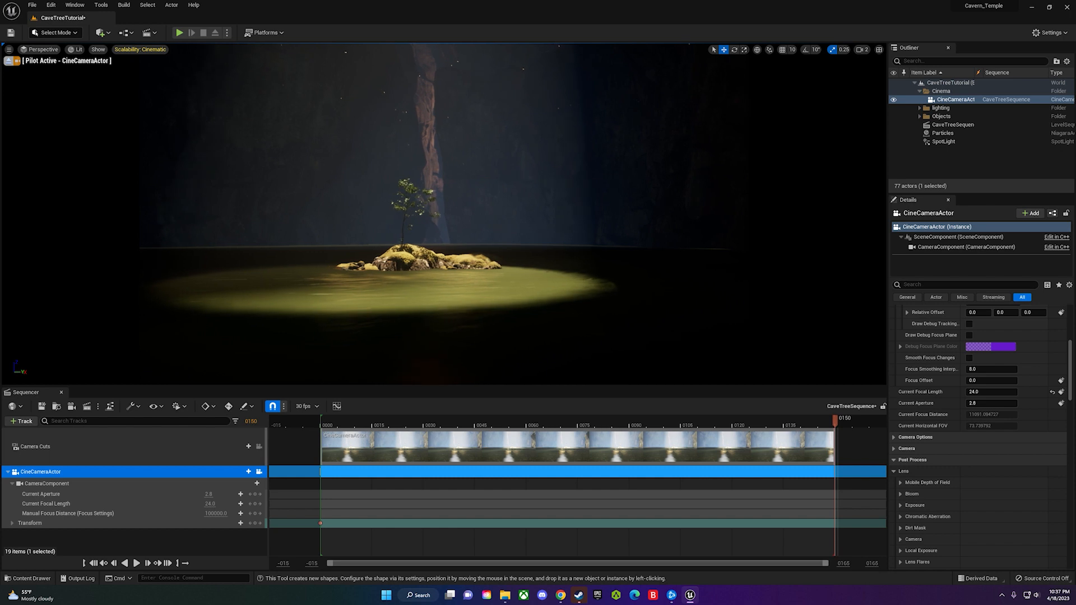
pyautogui.click(321, 419)
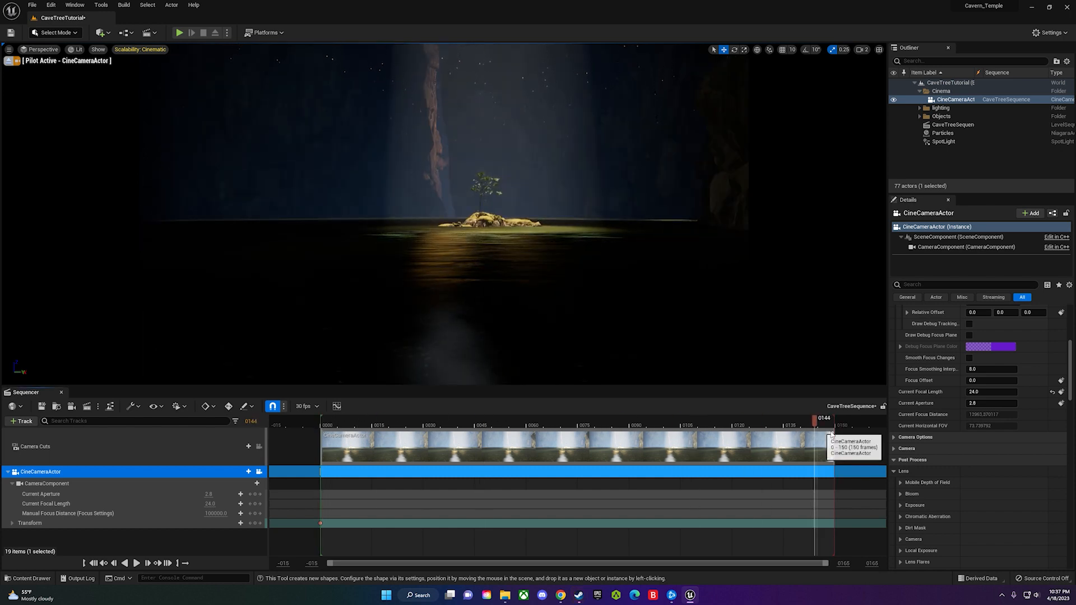
# - Push the piloted camera in toward the island tree at frame 150 and key its Transform there
pyautogui.moveTo(840, 431); pyautogui.dragTo(836, 432)
pyautogui.moveTo(557, 296); pyautogui.dragTo(561, 293, button='right')
pyautogui.press('w')
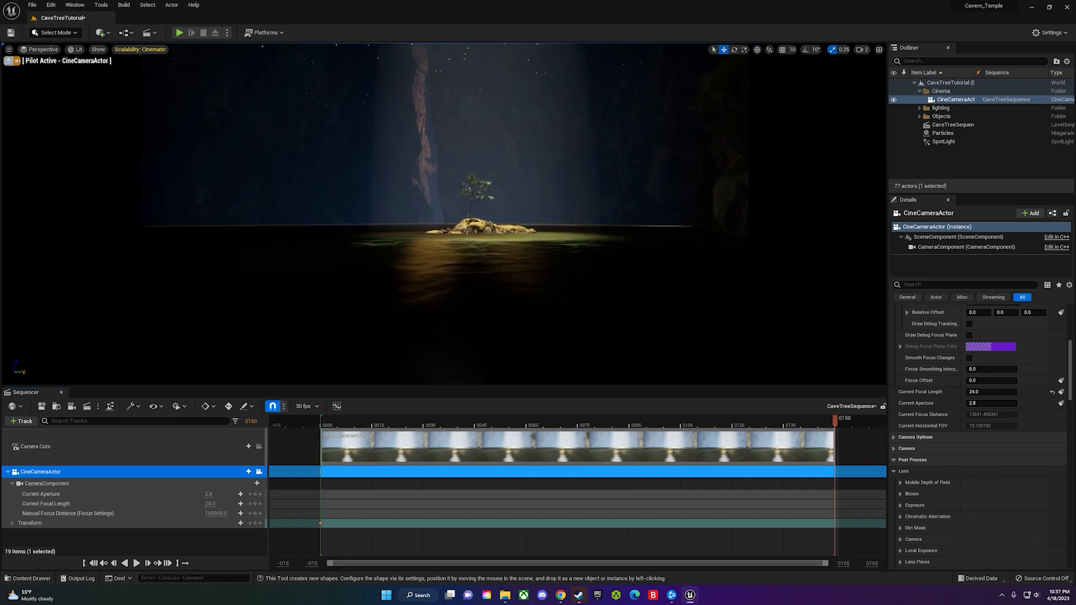
pyautogui.press('w')
pyautogui.moveTo(561, 293); pyautogui.dragTo(539, 245, button='right')
pyautogui.press('w')
pyautogui.press('w')
pyautogui.press('w')
pyautogui.press('w')
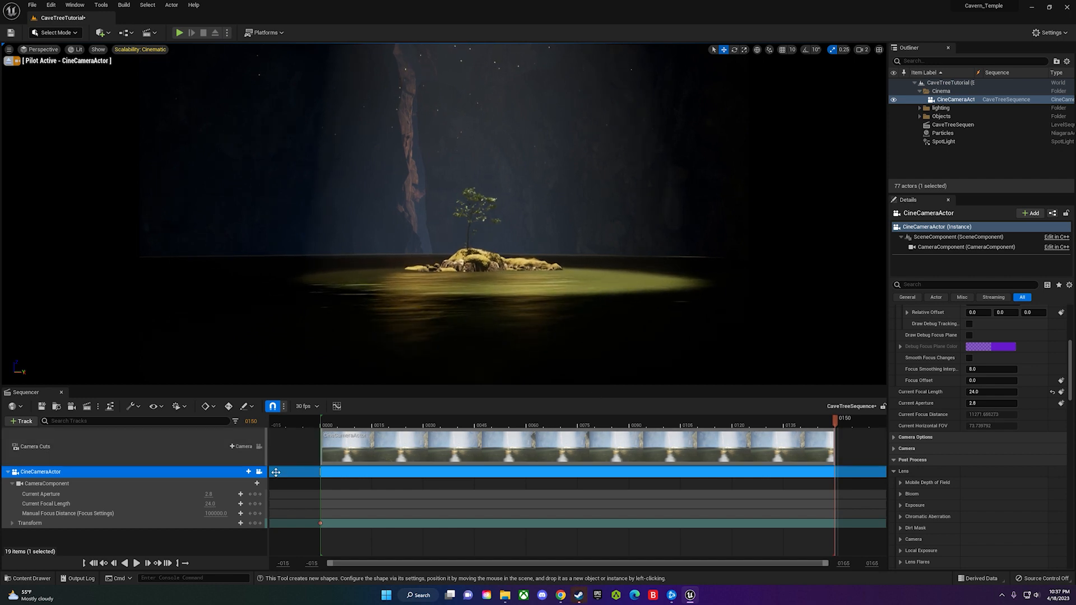
pyautogui.click(253, 523)
# - Play the sequence from the start to review the camera push-in, and return to frame 0
pyautogui.click(323, 425)
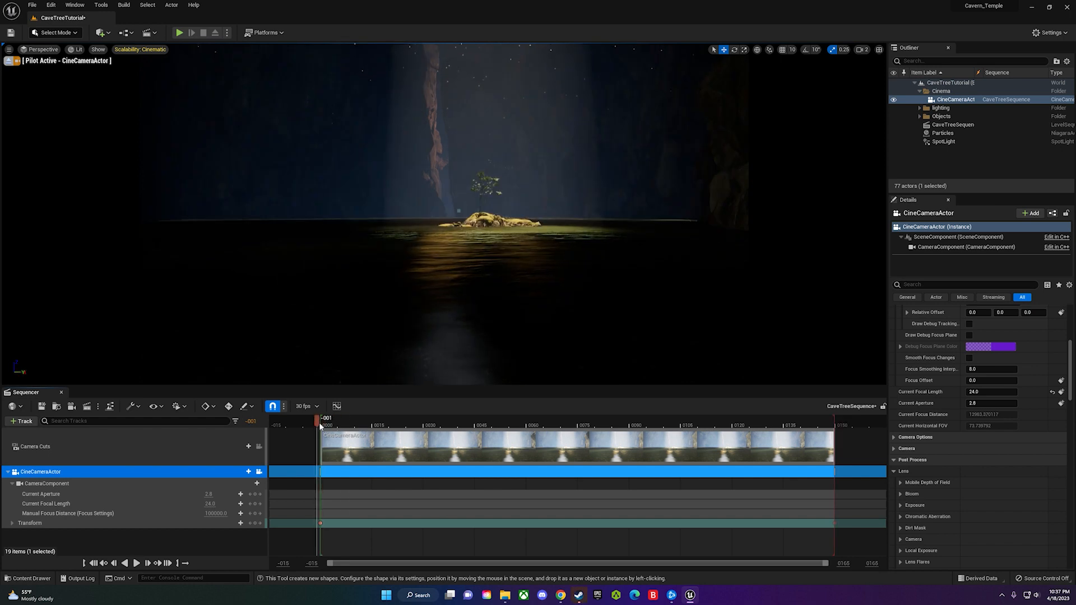
pyautogui.press('space')
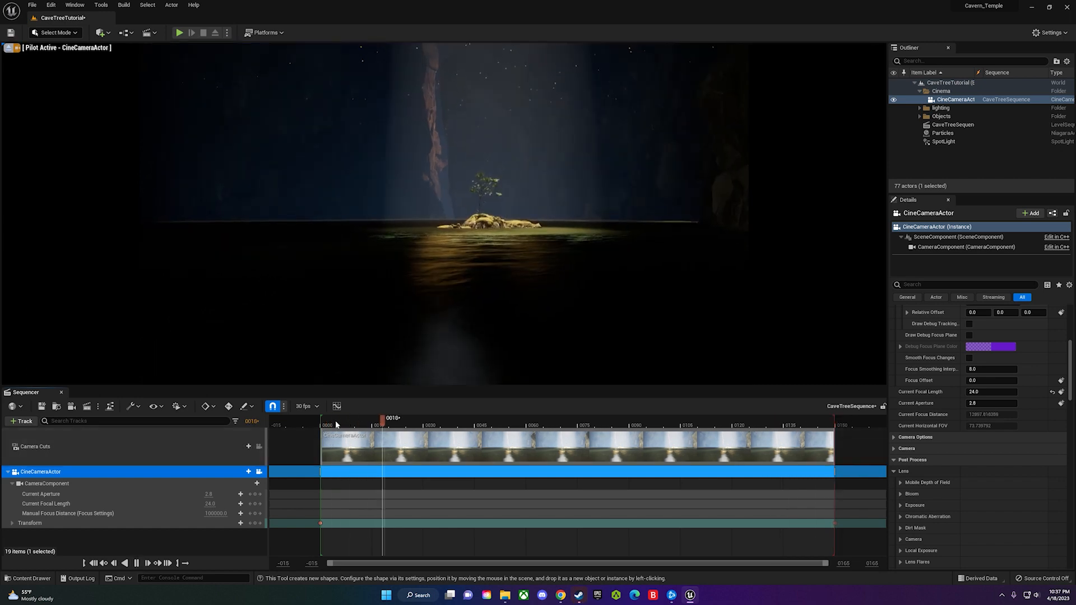
pyautogui.click(323, 426)
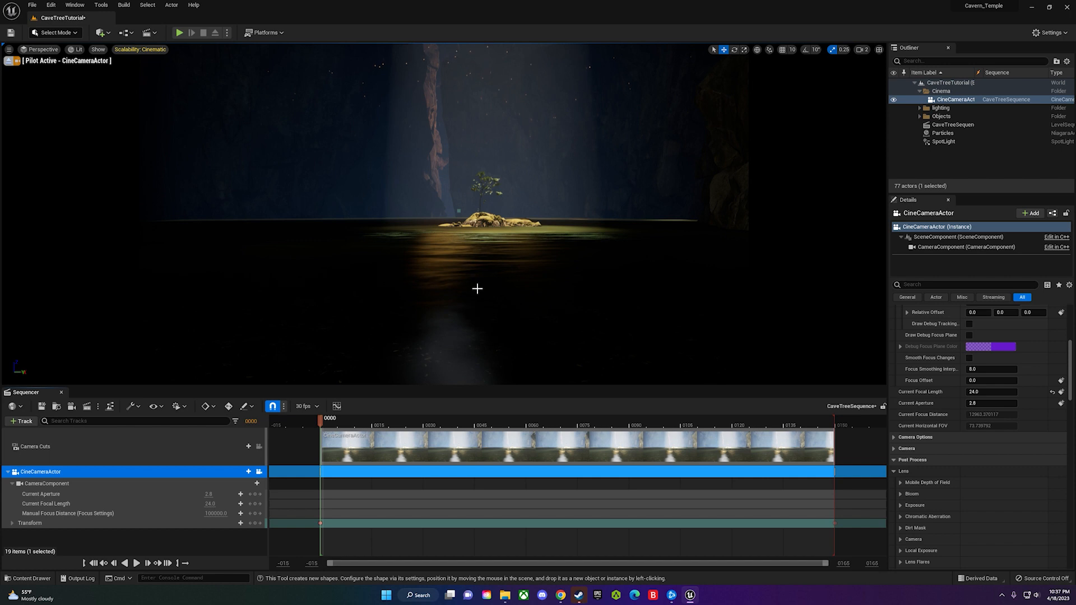
# - Tilt the camera up at frame 0 so the island sits lower in the shot, rekey its Transform, and preview the move
pyautogui.moveTo(444, 219); pyautogui.dragTo(444, 189, button='right')
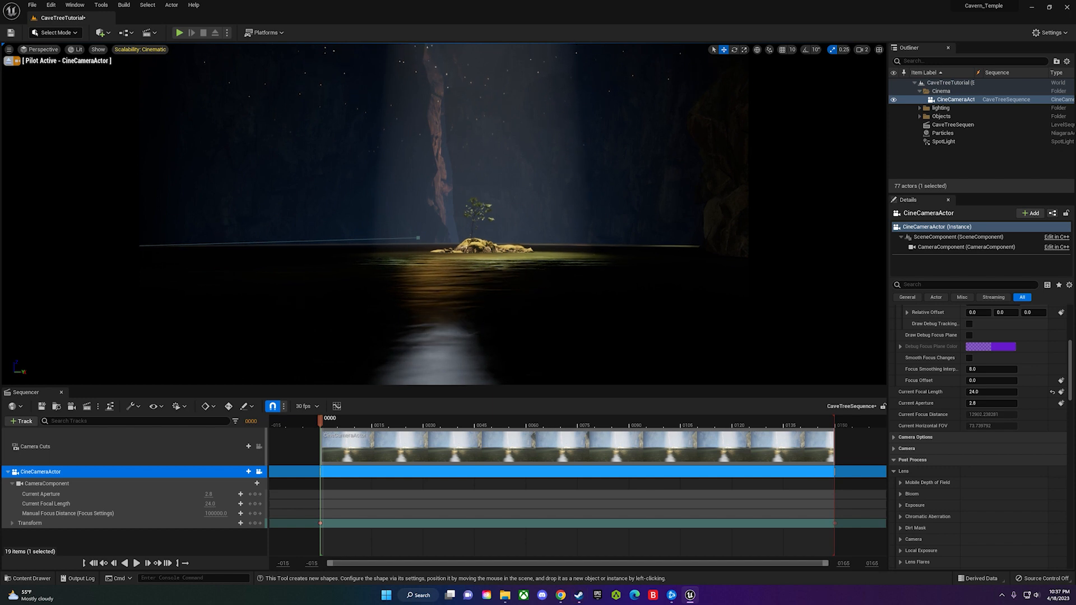
pyautogui.click(255, 523)
pyautogui.press('space')
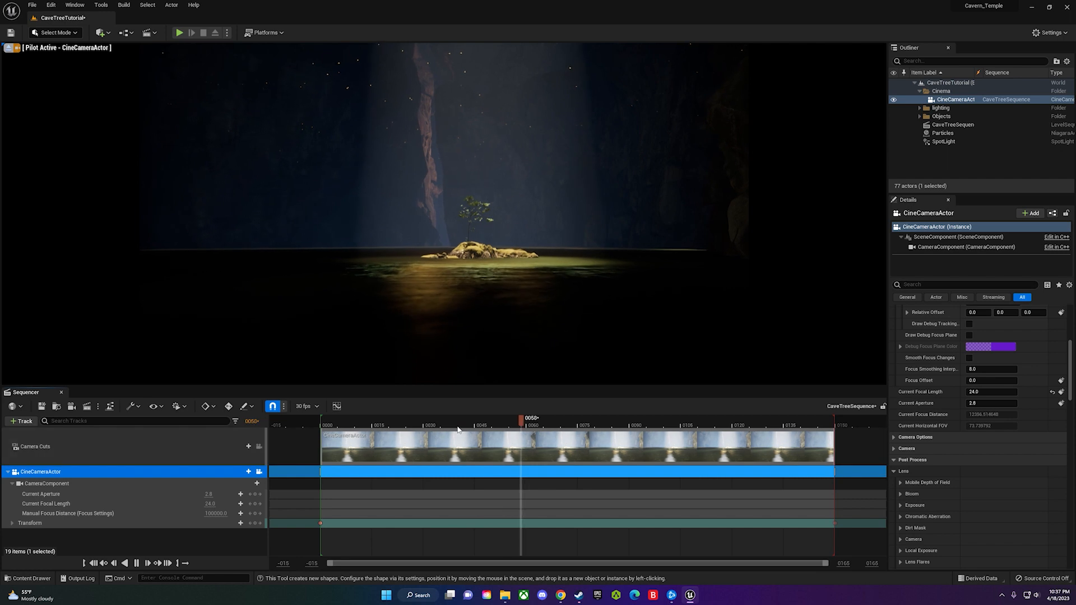
pyautogui.press('space')
# - Delete the Transform key at frame 150, key a new closer framing of the island there, and play back the move
pyautogui.click(835, 524)
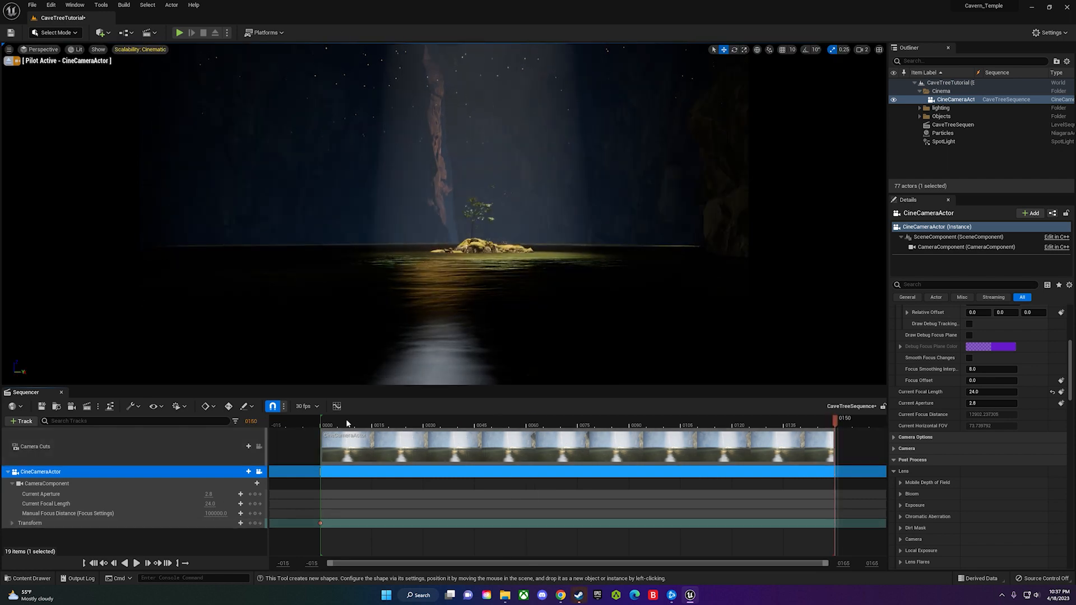
pyautogui.moveTo(321, 427); pyautogui.dragTo(836, 443)
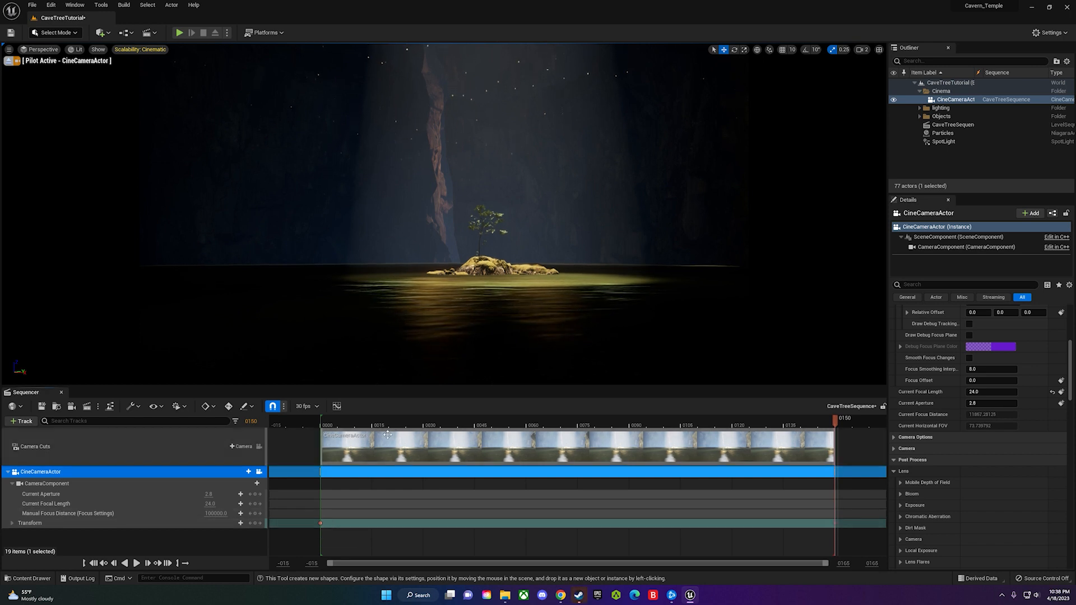
pyautogui.click(319, 422)
pyautogui.press('space')
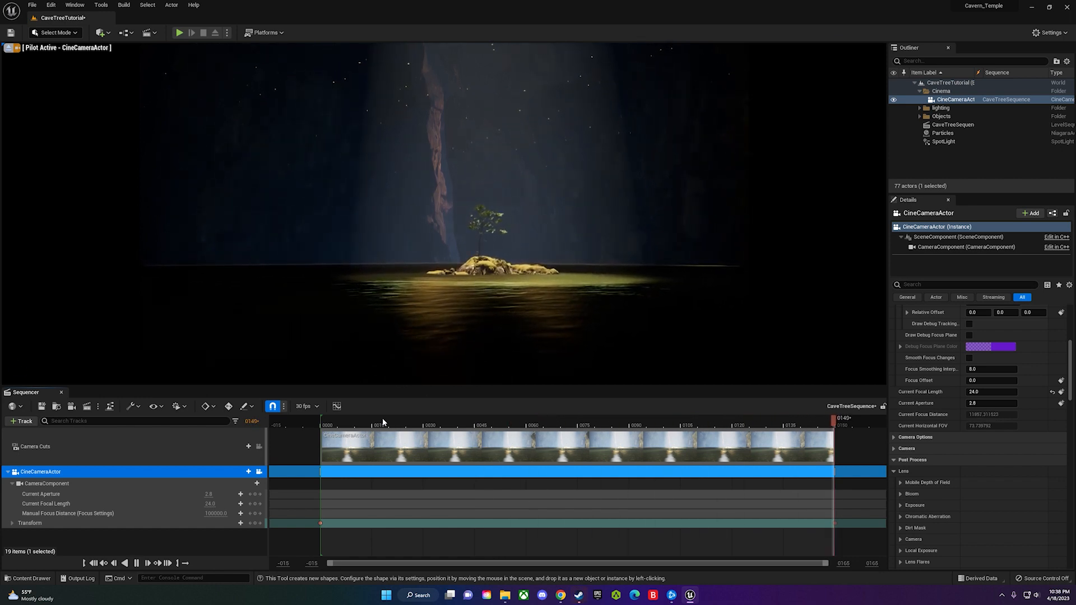
pyautogui.press('space')
# - Extend the end of the sequence's playback range to about frame 385
pyautogui.keyDown('ctrl'); pyautogui.scroll(-5, 580, 529); pyautogui.keyUp('ctrl')
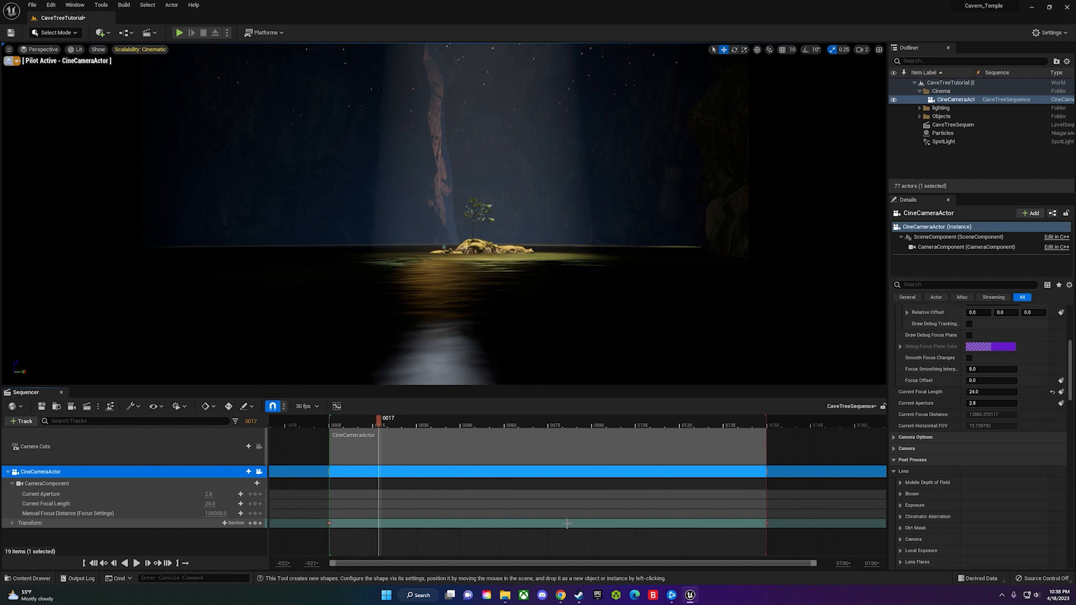
pyautogui.keyDown('ctrl'); pyautogui.scroll(-5, 409, 459); pyautogui.keyUp('ctrl')
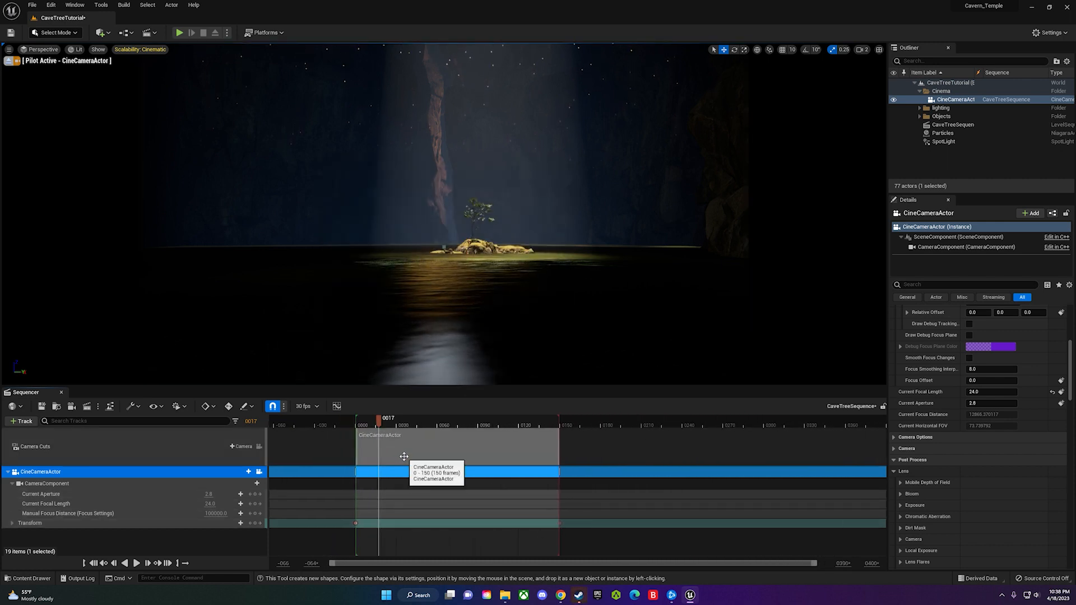
pyautogui.moveTo(513, 418); pyautogui.dragTo(742, 418)
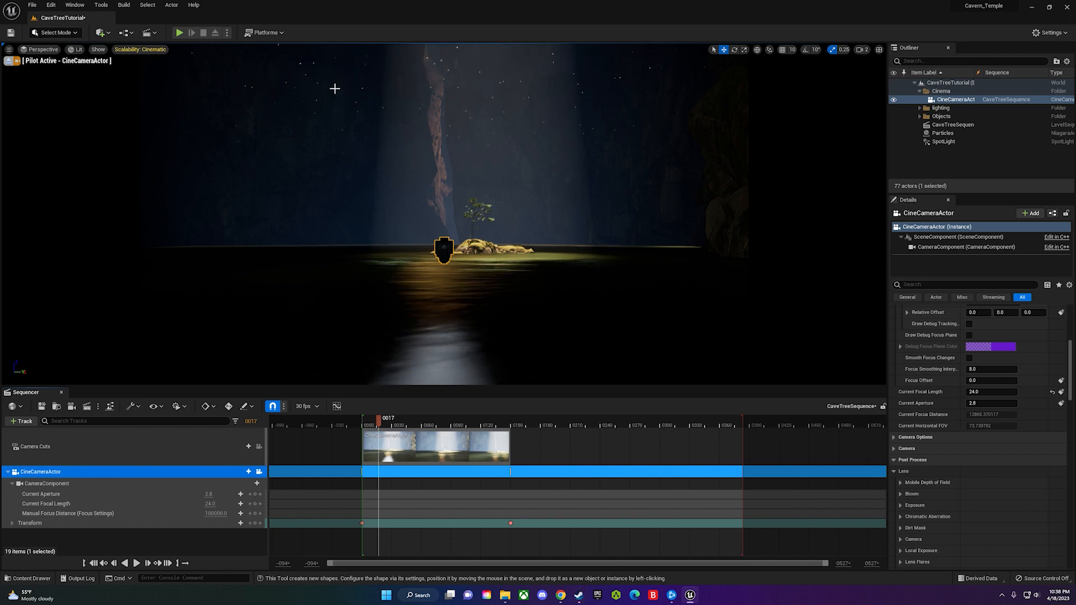
# - Replay the opening of the sequence several times from around frame 0 to check the camera motion and floating particles
pyautogui.click(362, 425)
pyautogui.press('space')
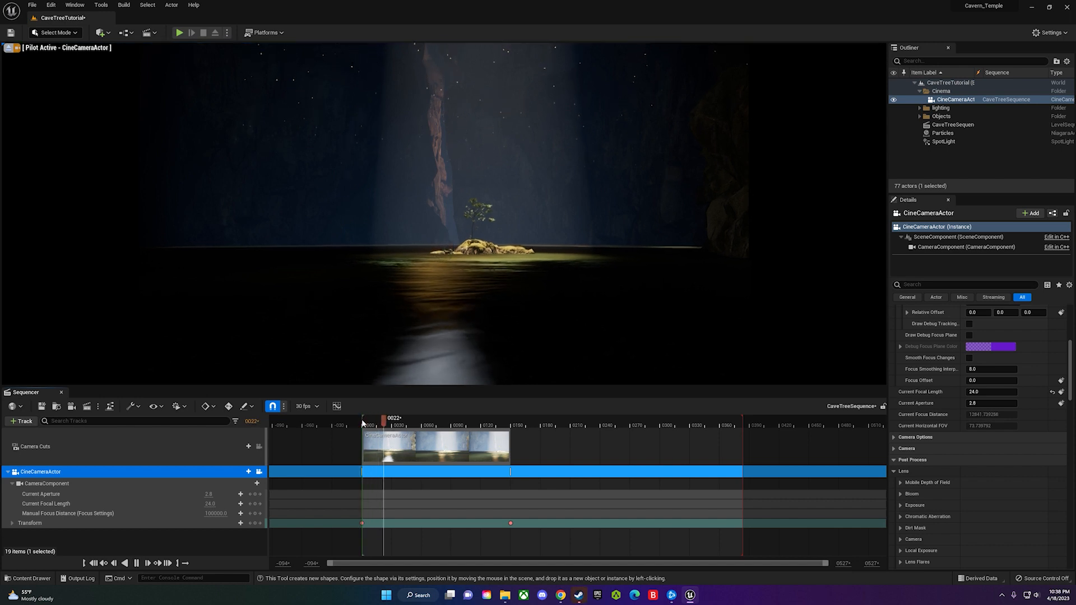
pyautogui.press('space')
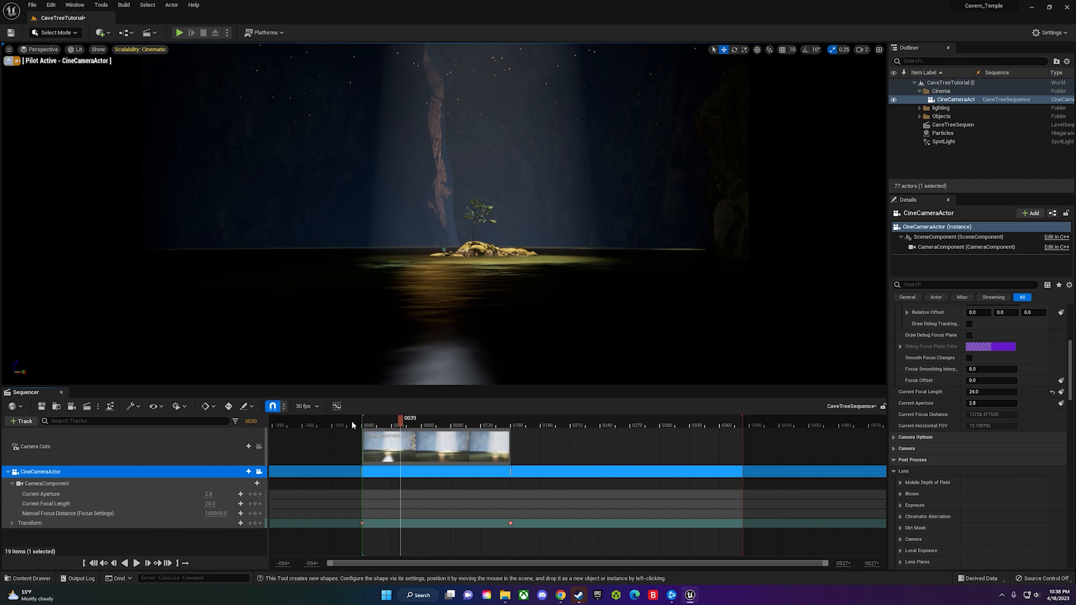
pyautogui.click(369, 424)
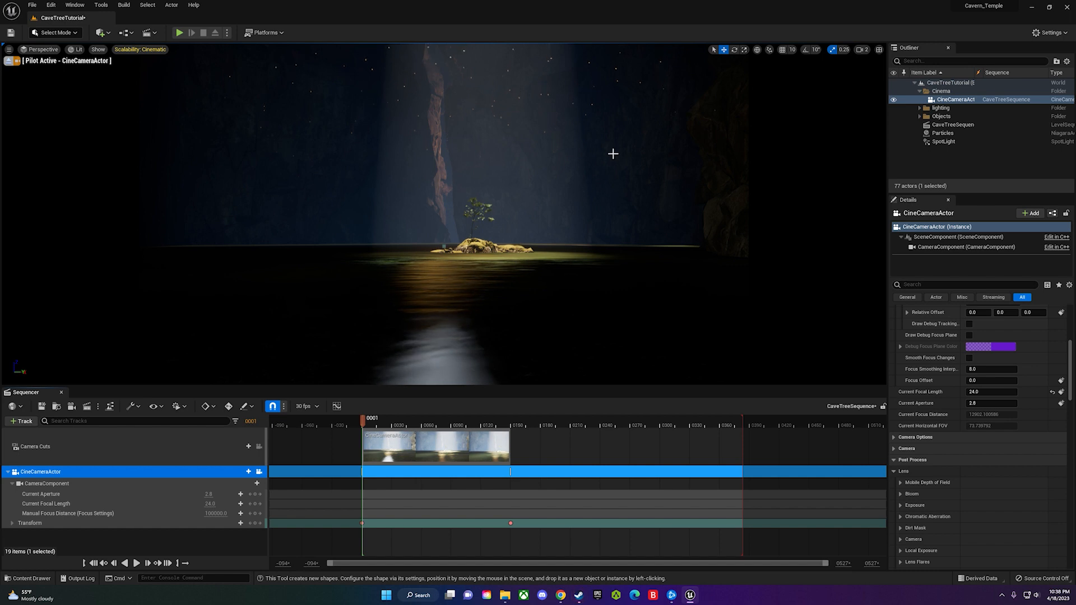
pyautogui.click(359, 427)
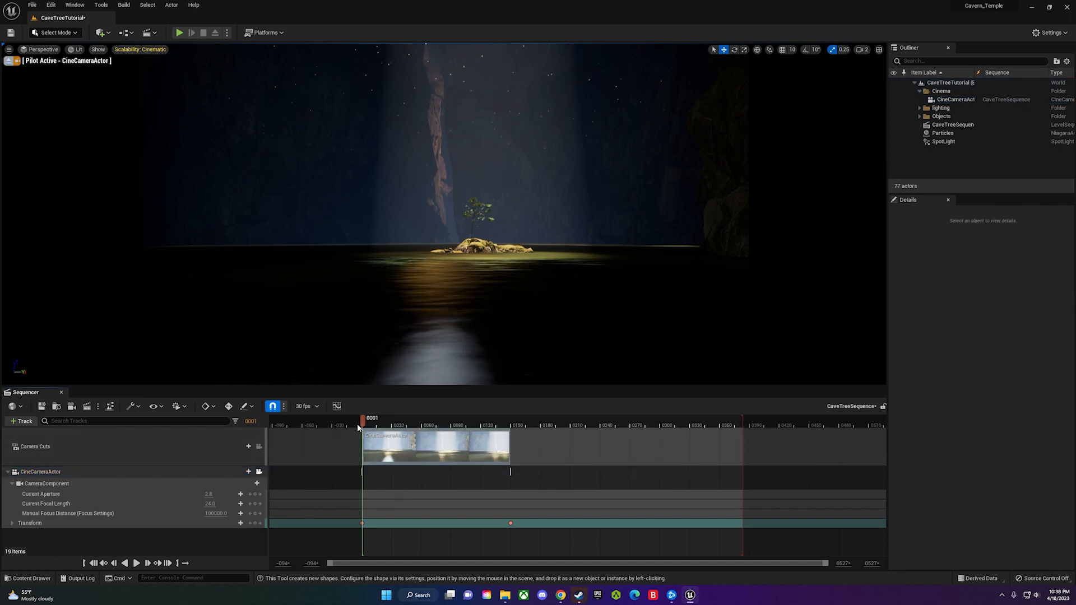
pyautogui.click(360, 421)
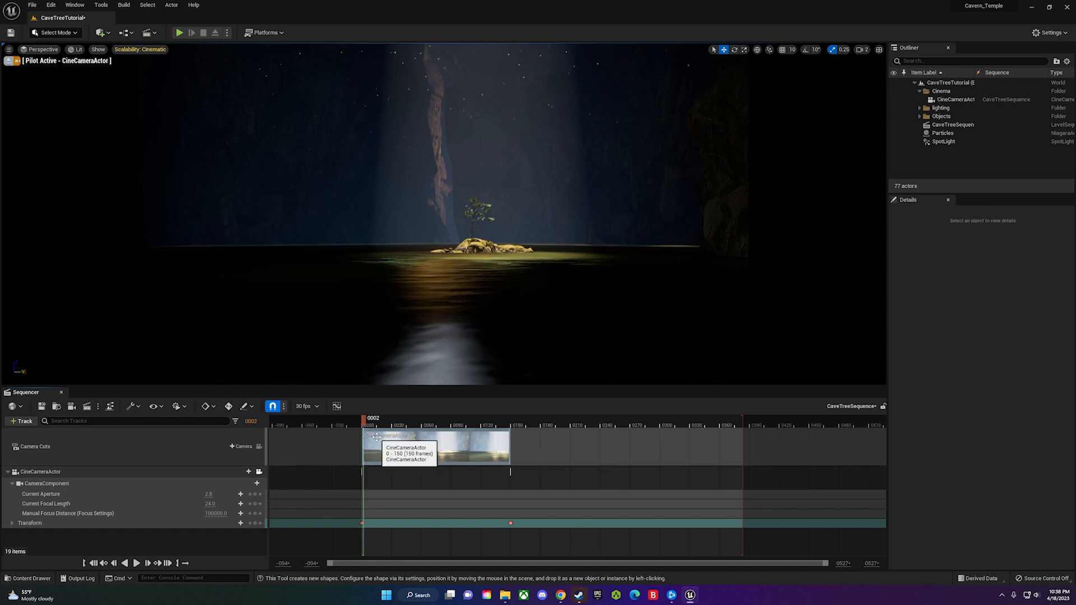
pyautogui.press('space')
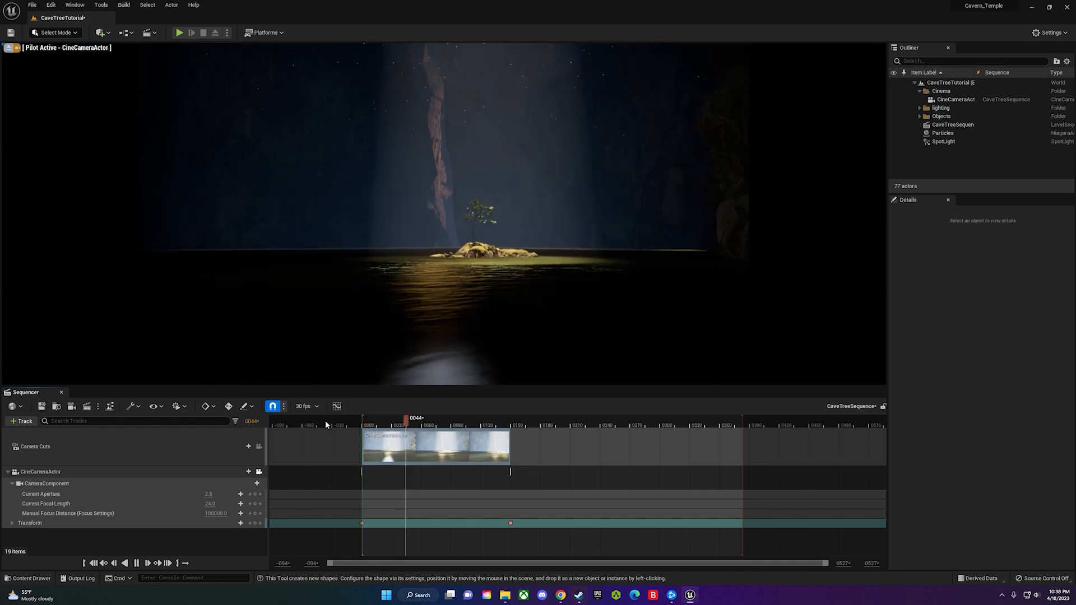
pyautogui.click(329, 420)
pyautogui.press('space')
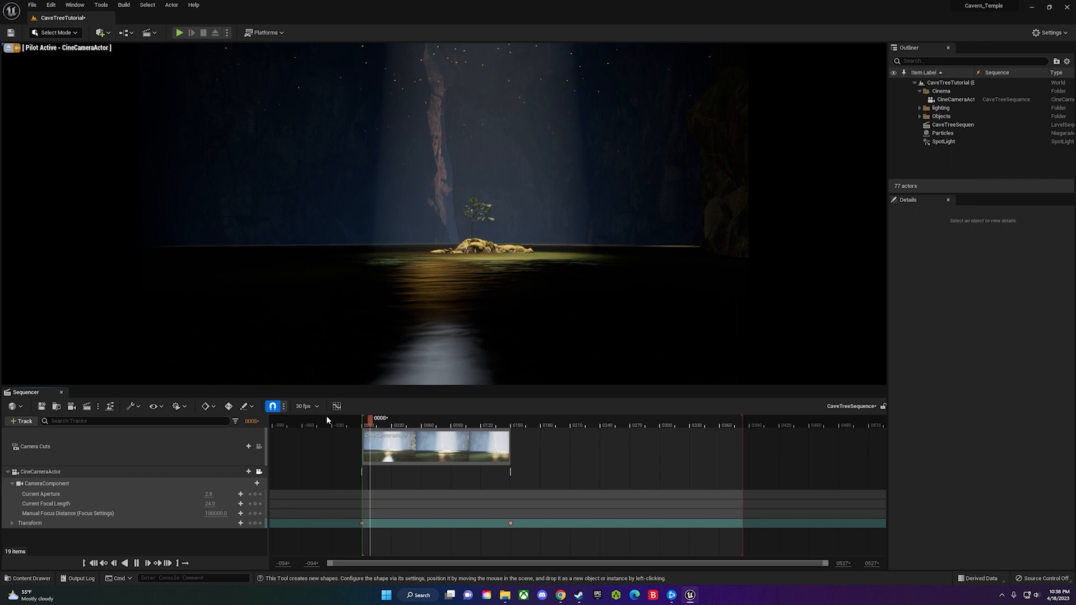
pyautogui.press('space')
pyautogui.click(343, 425)
pyautogui.press('space')
pyautogui.press('space')
pyautogui.click(340, 424)
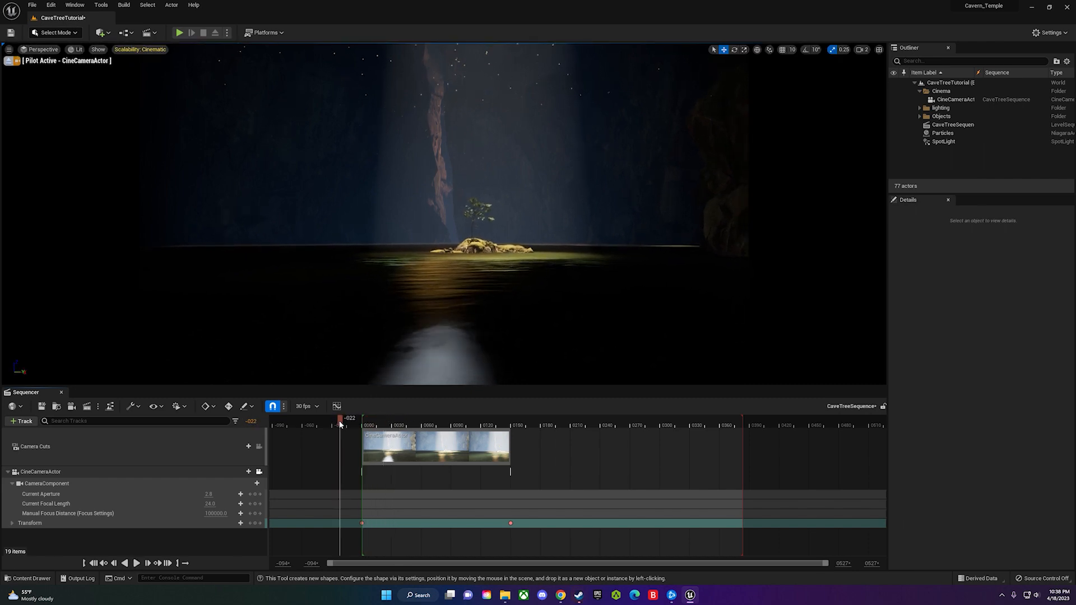
pyautogui.click(368, 422)
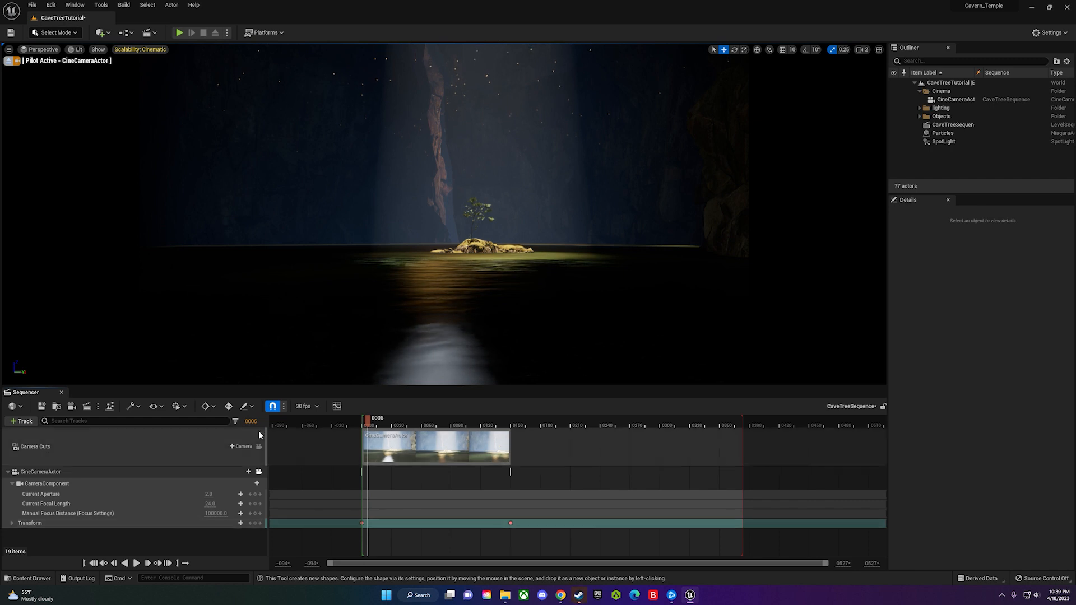
# - Add the Particles actor to the sequence and give it a NiagaraComponent0 track
pyautogui.click(21, 421)
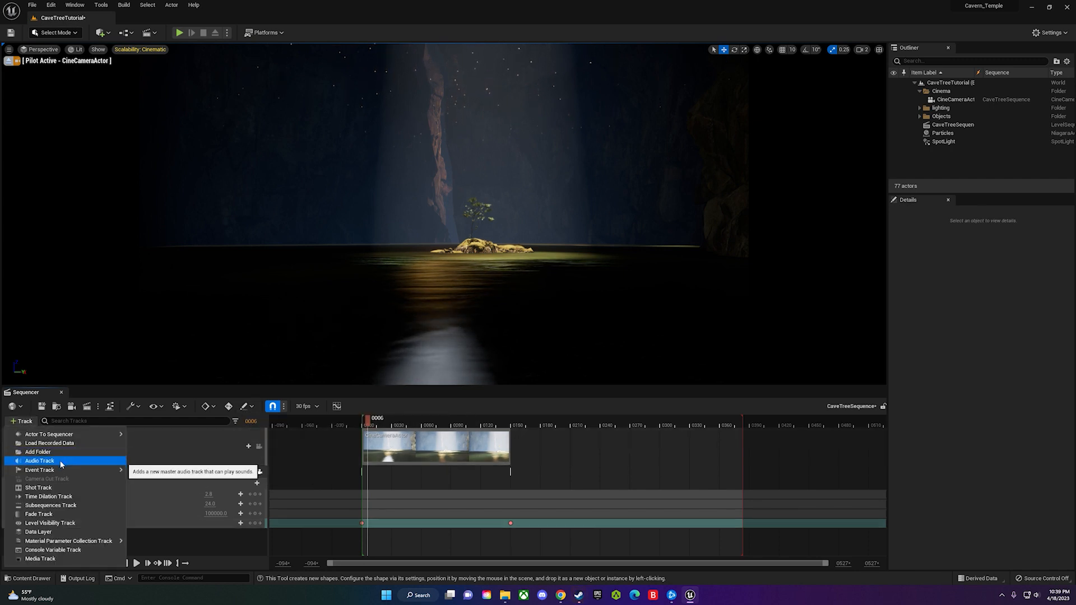
pyautogui.moveTo(76, 437)
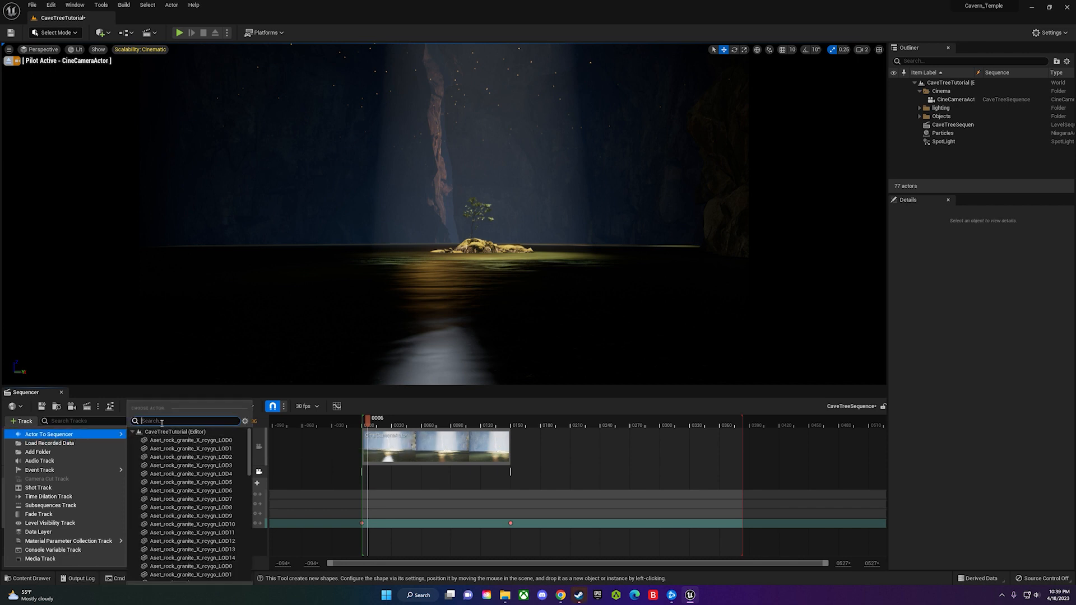
pyautogui.write('part')
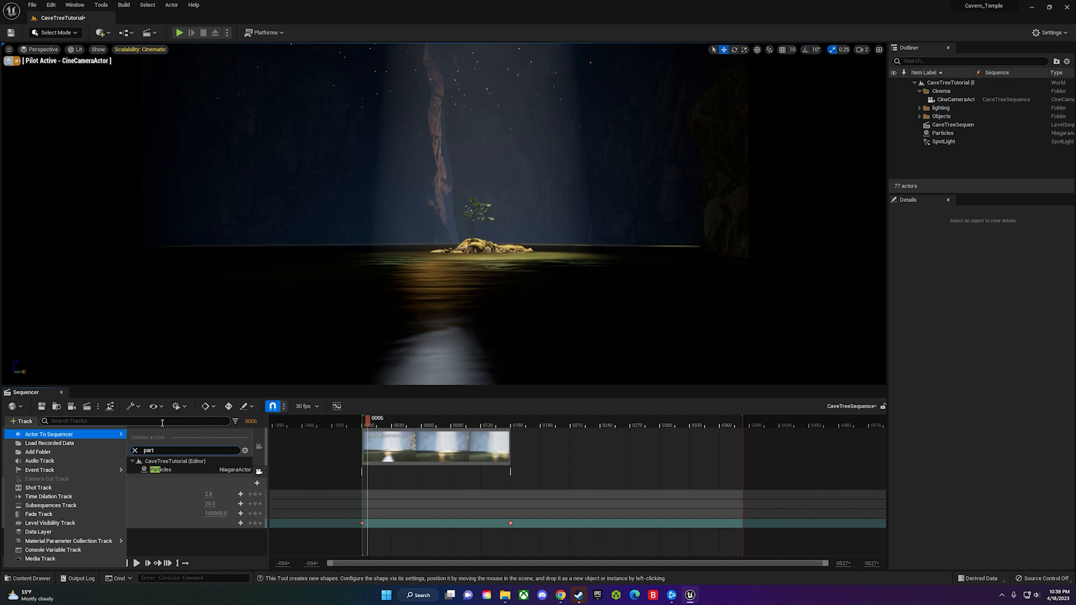
pyautogui.click(162, 470)
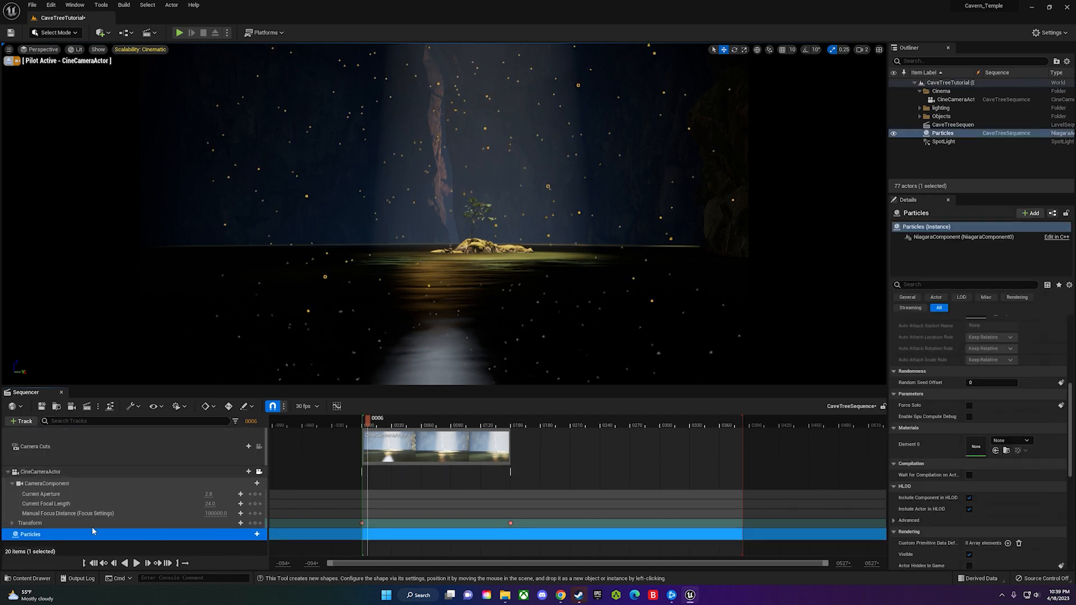
pyautogui.click(252, 534)
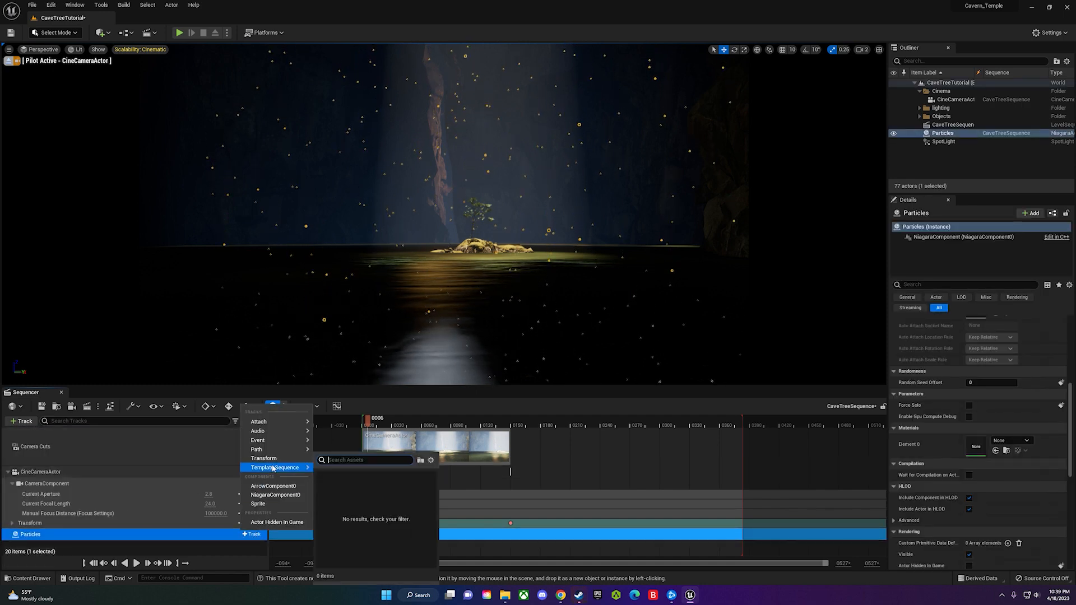
pyautogui.click(276, 495)
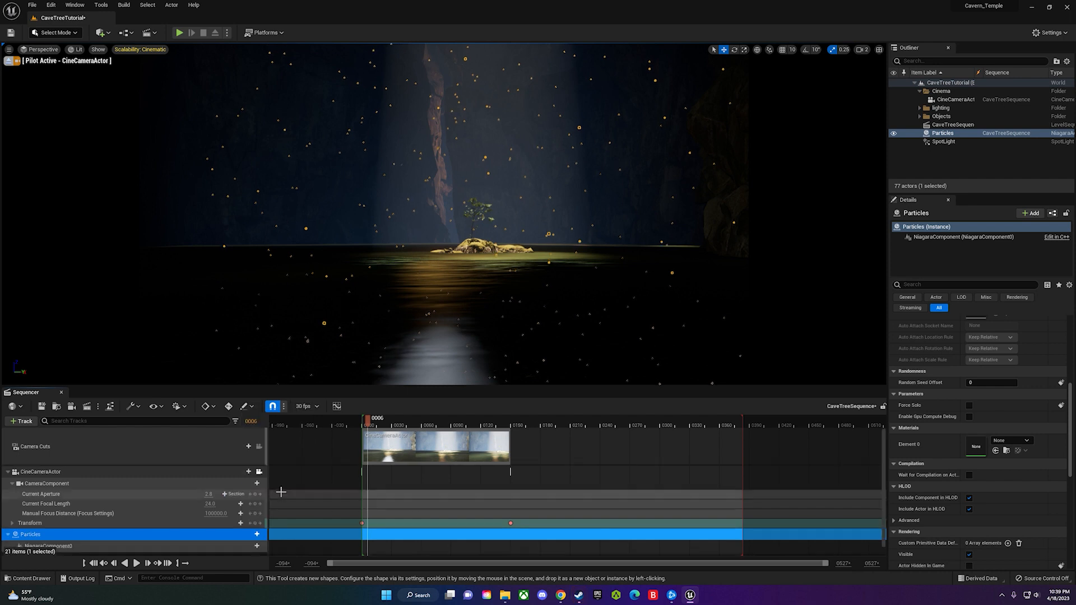
# - Add a Niagara System Life Cycle Track to the Particles' NiagaraComponent0 and play back the sequence
pyautogui.click(242, 537)
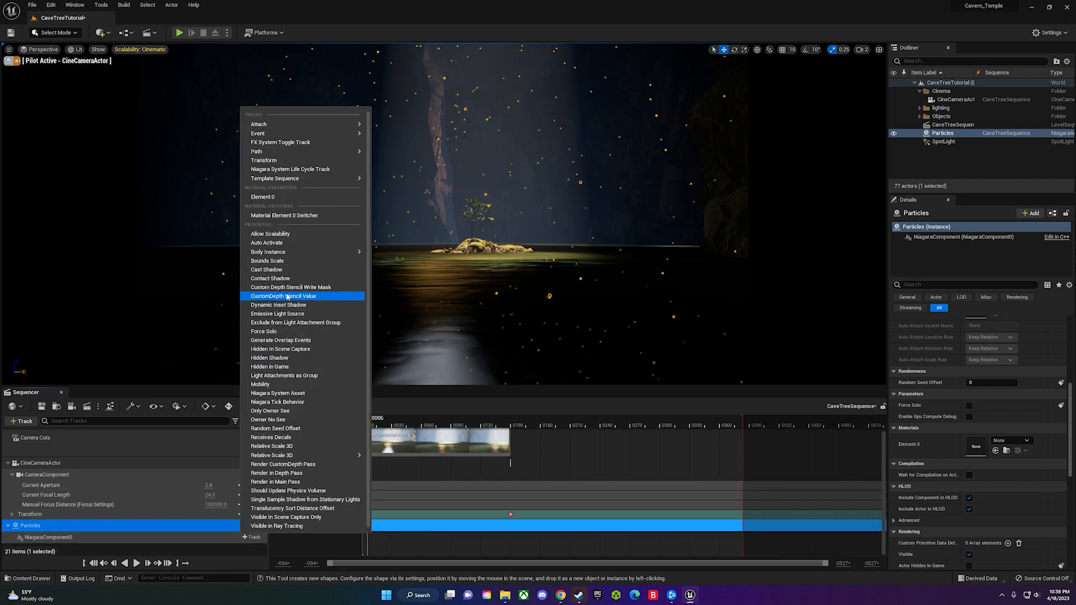
pyautogui.moveTo(278, 252)
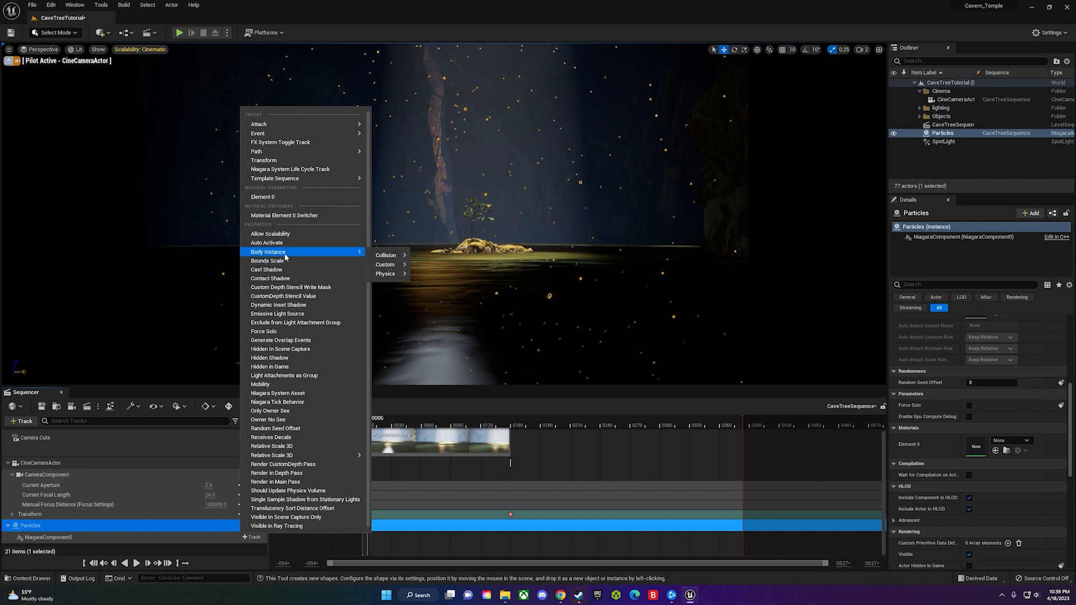
pyautogui.click(292, 169)
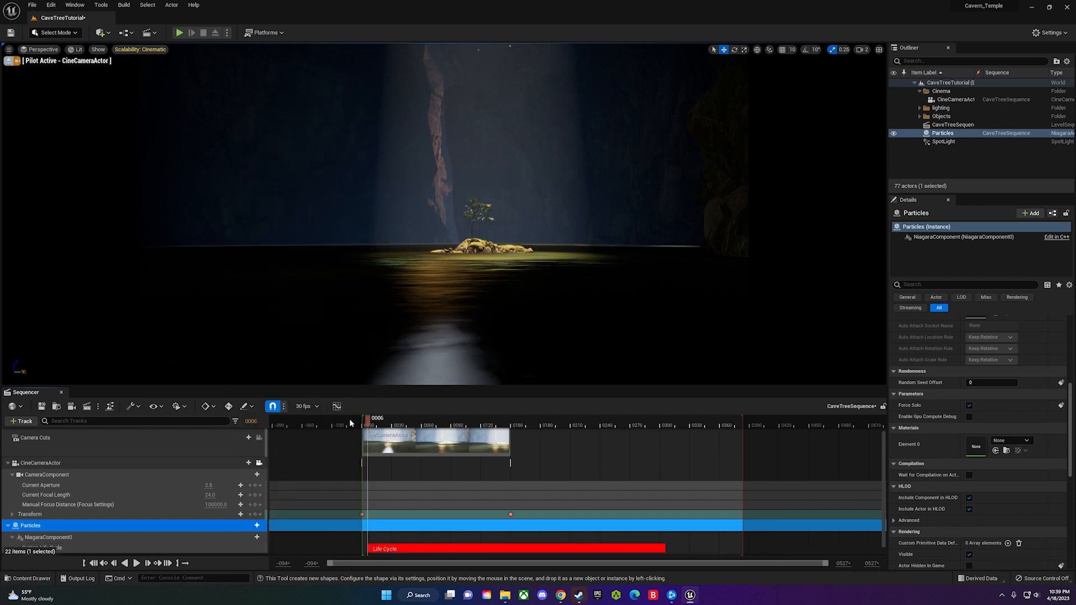
pyautogui.press('space')
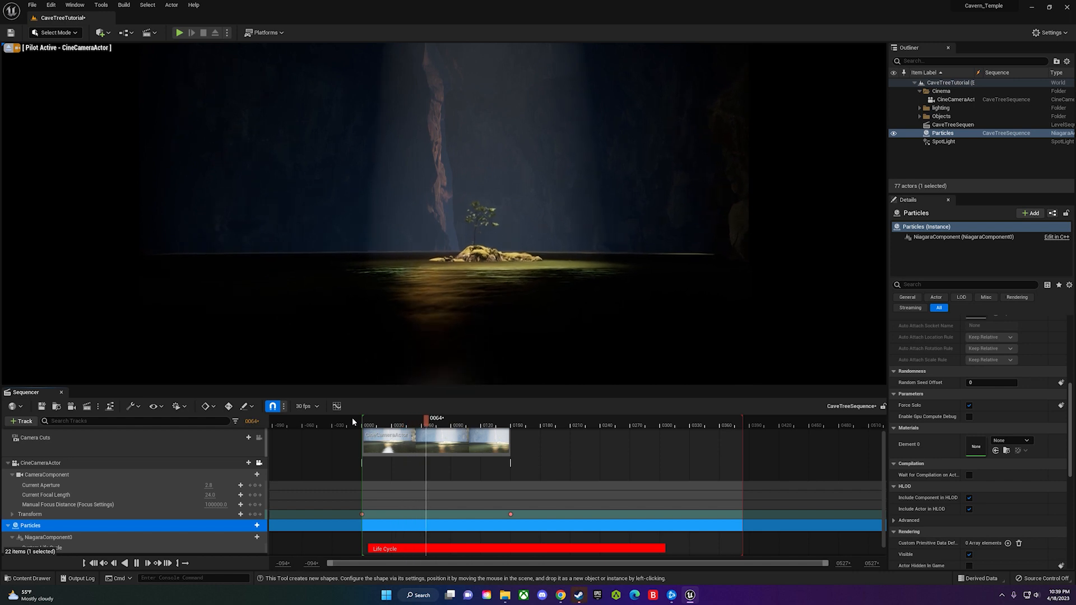
pyautogui.press('space')
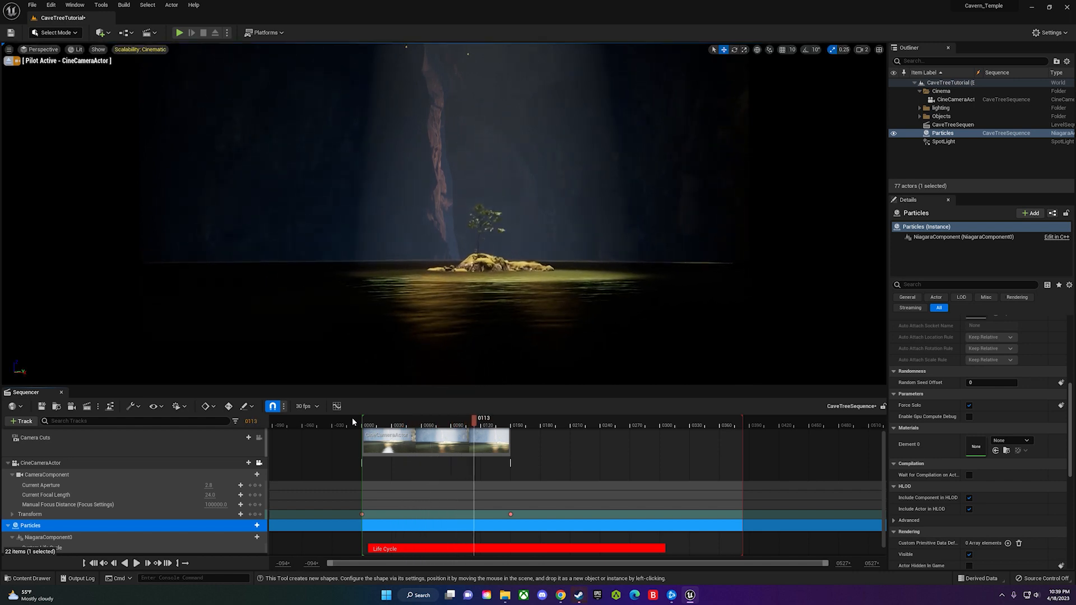
# - Shift the Life Cycle section so it begins well before frame 0 and replay the opening of the sequence
pyautogui.moveTo(457, 549); pyautogui.dragTo(354, 548)
pyautogui.click(357, 419)
pyautogui.press('space')
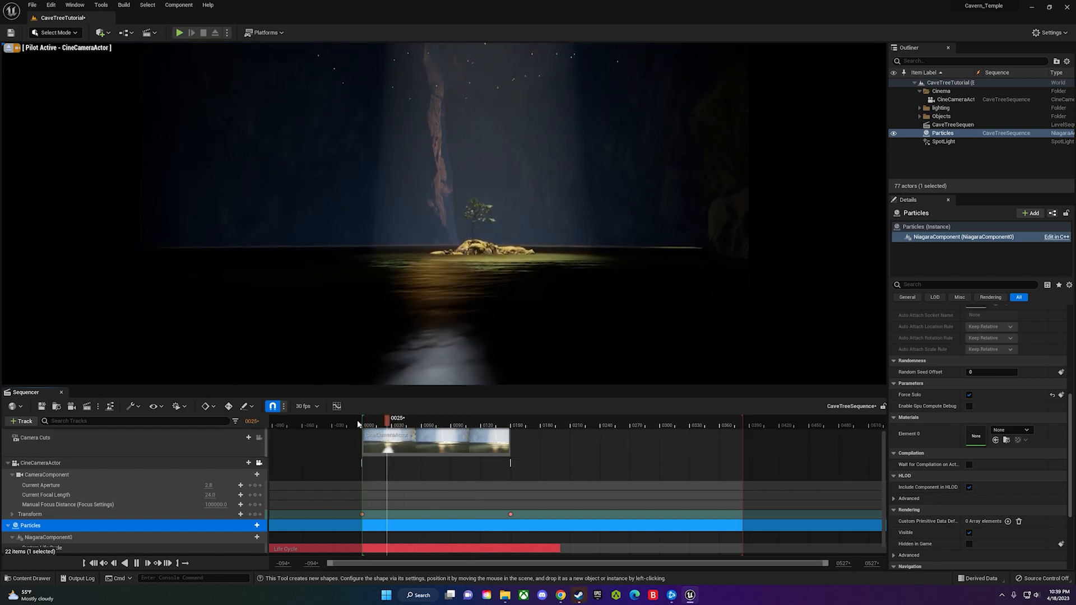
pyautogui.press('space')
# - Start the Life Cycle section at frame 0, extend it past the playback end, and move the camera cut to end at about frame 383
pyautogui.scroll(-1, 437, 512)
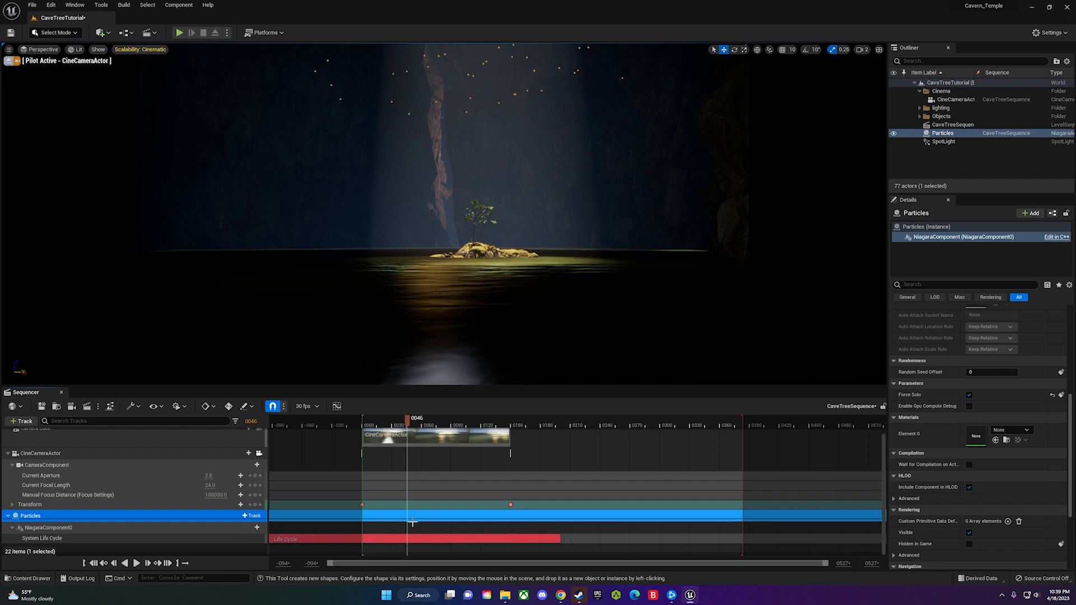
pyautogui.keyDown('ctrl'); pyautogui.scroll(-2, 411, 526); pyautogui.keyUp('ctrl')
pyautogui.moveTo(392, 539); pyautogui.dragTo(466, 540)
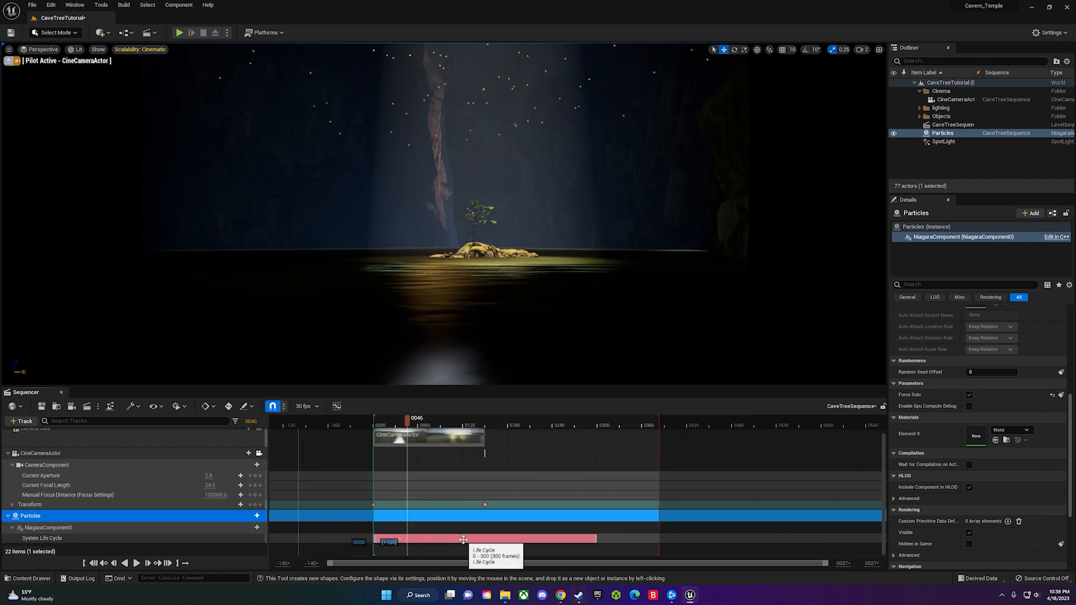
pyautogui.moveTo(451, 442); pyautogui.dragTo(620, 443)
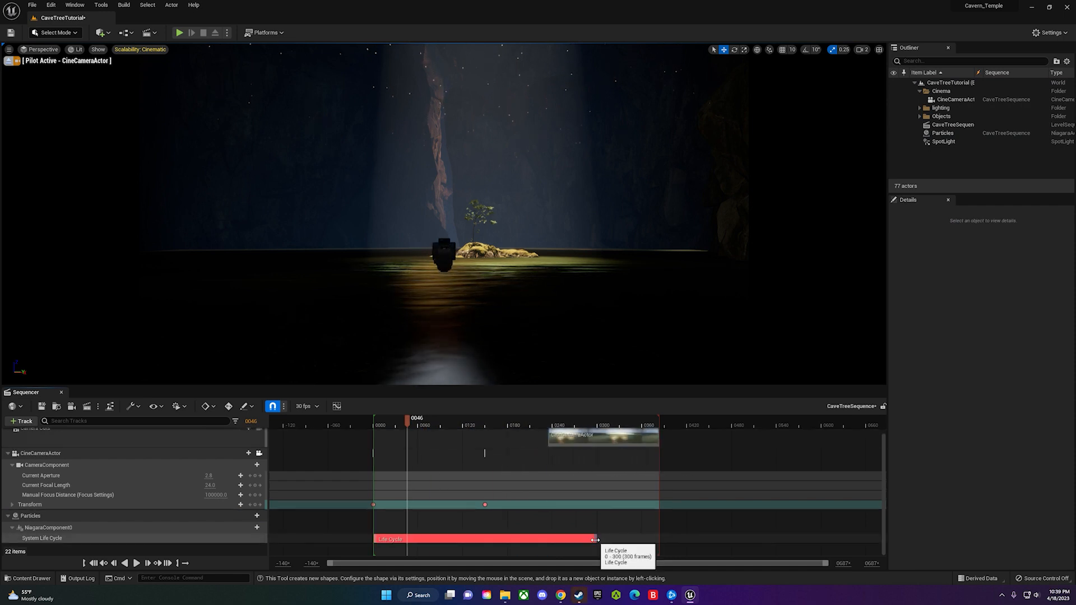
pyautogui.keyDown('ctrl'); pyautogui.scroll(3, 595, 540); pyautogui.keyUp('ctrl')
pyautogui.moveTo(722, 540); pyautogui.dragTo(943, 543)
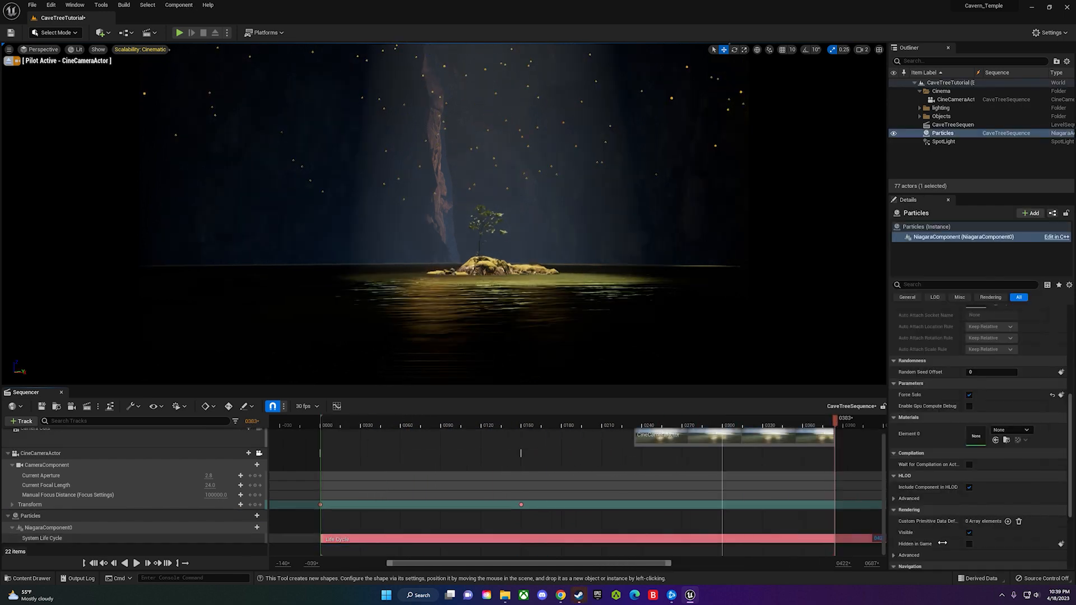
pyautogui.keyDown('ctrl'); pyautogui.scroll(-4, 696, 485); pyautogui.keyUp('ctrl')
# - Move the camera's two Transform keys together so the last one sits at frame 383
pyautogui.moveTo(552, 426); pyautogui.dragTo(714, 426)
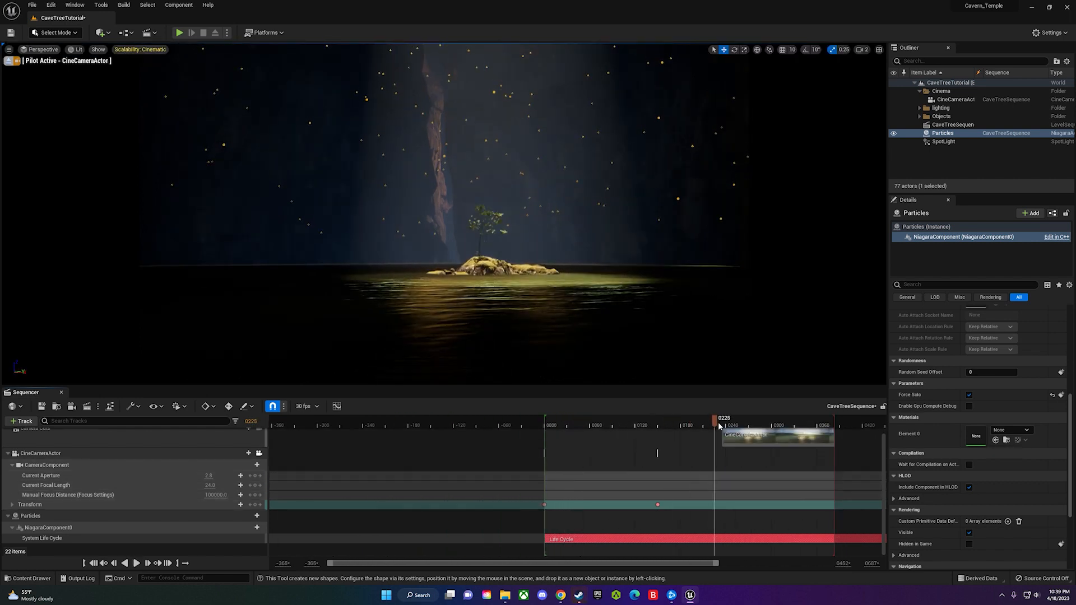
pyautogui.click(658, 504)
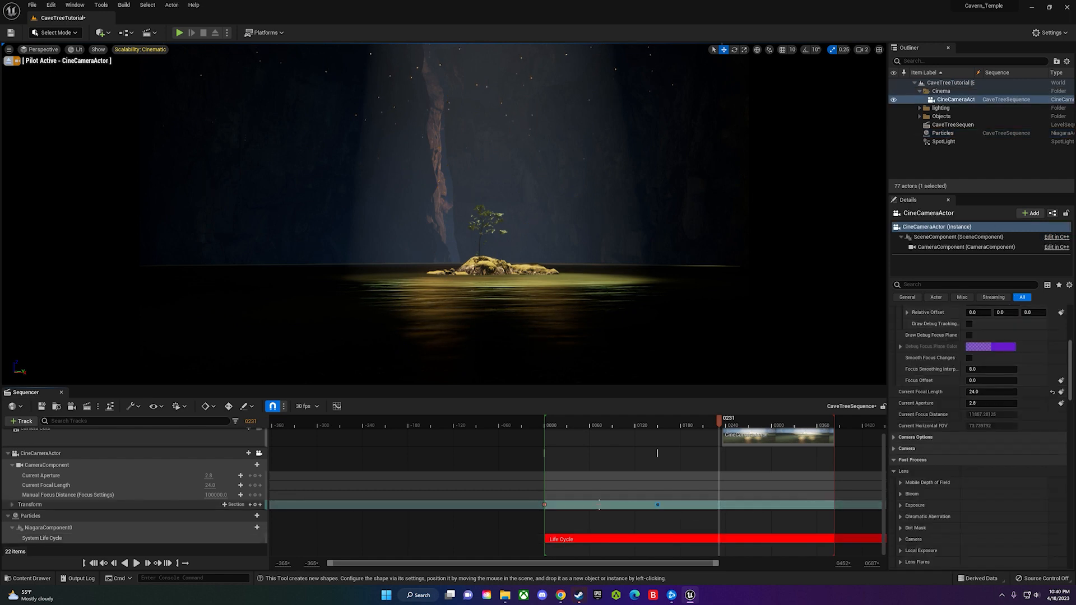
pyautogui.click(599, 505)
pyautogui.click(525, 505)
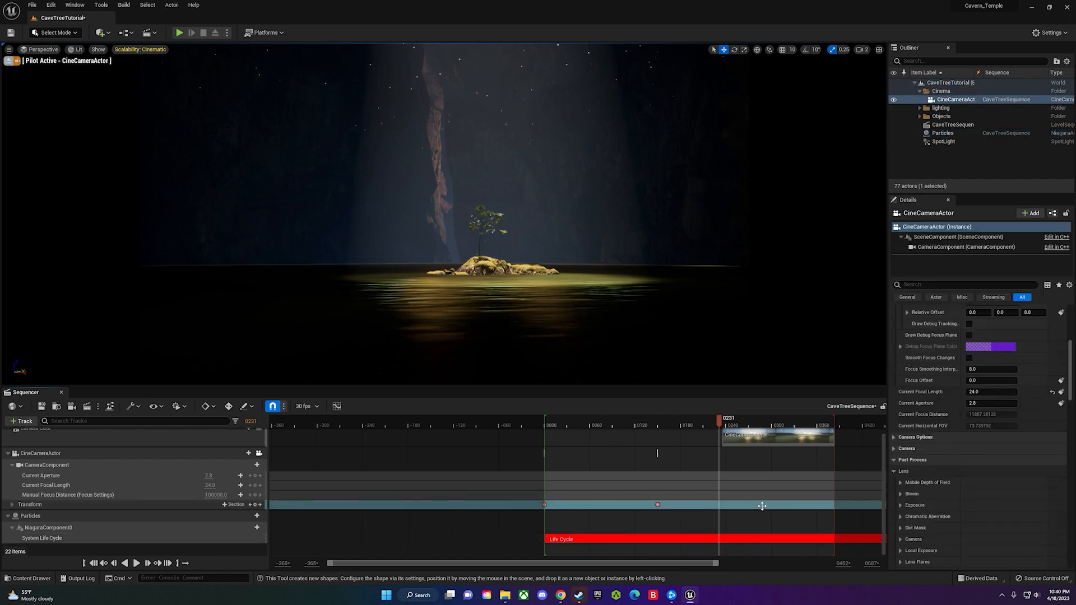
pyautogui.moveTo(848, 505); pyautogui.dragTo(898, 505)
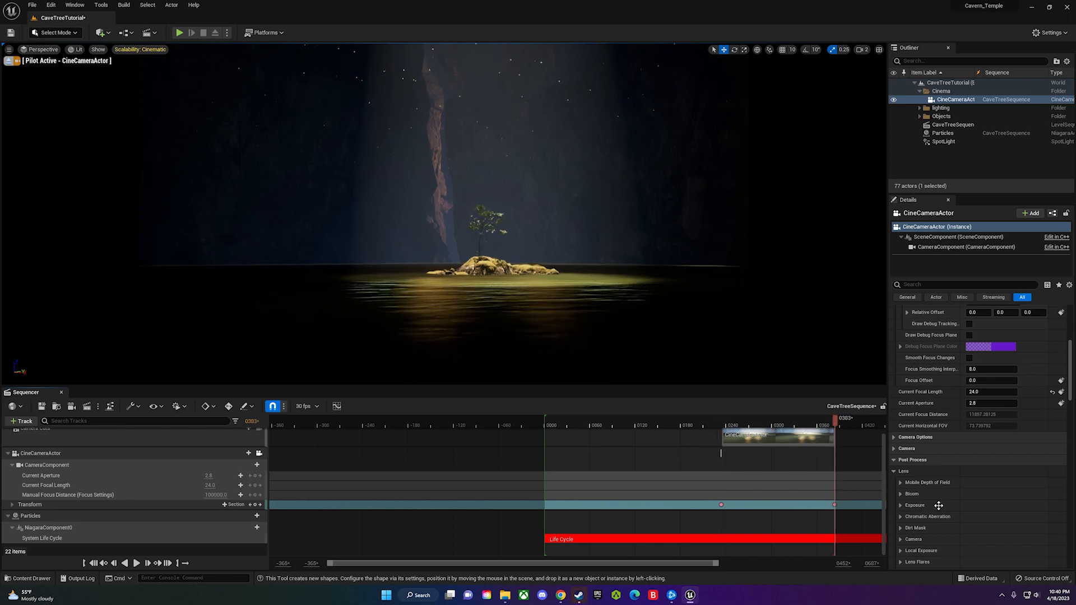
# - Play back the sequence to check the delayed camera move and the falling particles
pyautogui.click(613, 425)
pyautogui.press('space')
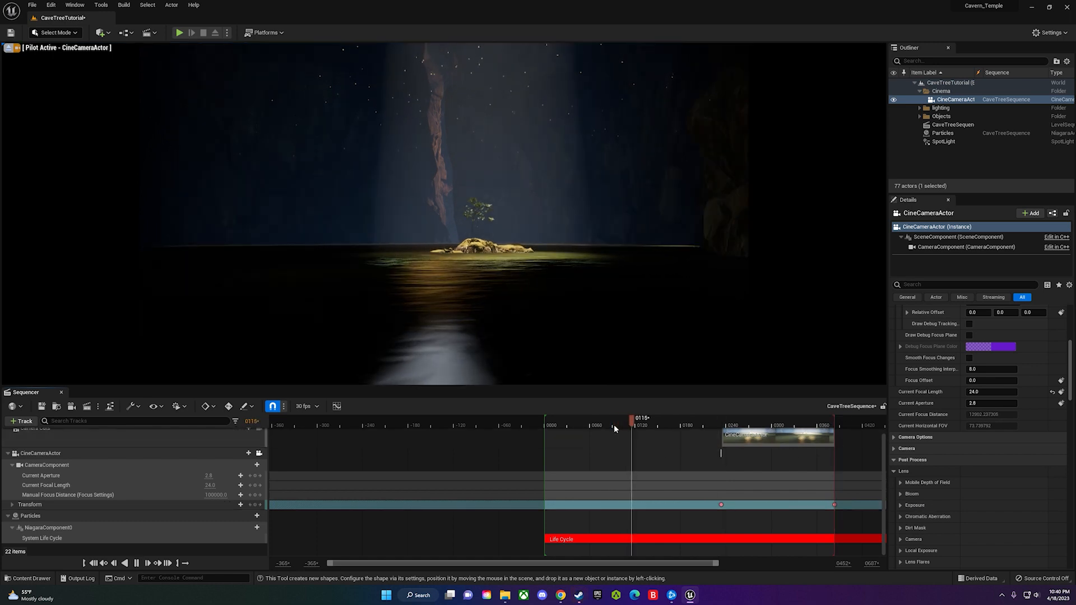
pyautogui.click(492, 421)
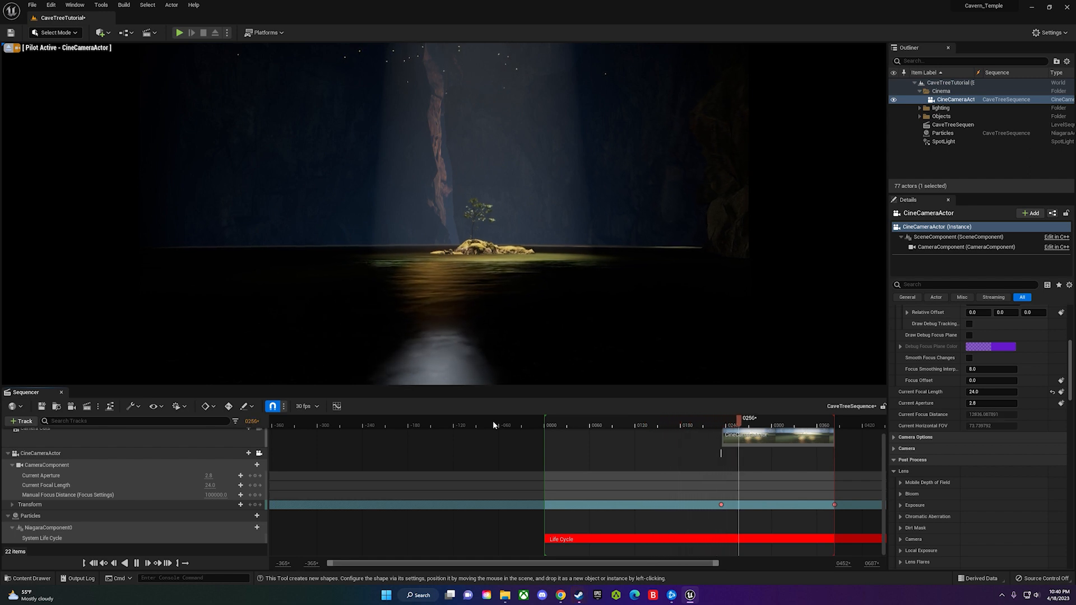
pyautogui.press('space')
# - Set the timeline's view range end to frame 1450 and extend the playback range end to about frame 1044
pyautogui.keyDown('ctrl'); pyautogui.scroll(-2, 464, 434); pyautogui.keyUp('ctrl')
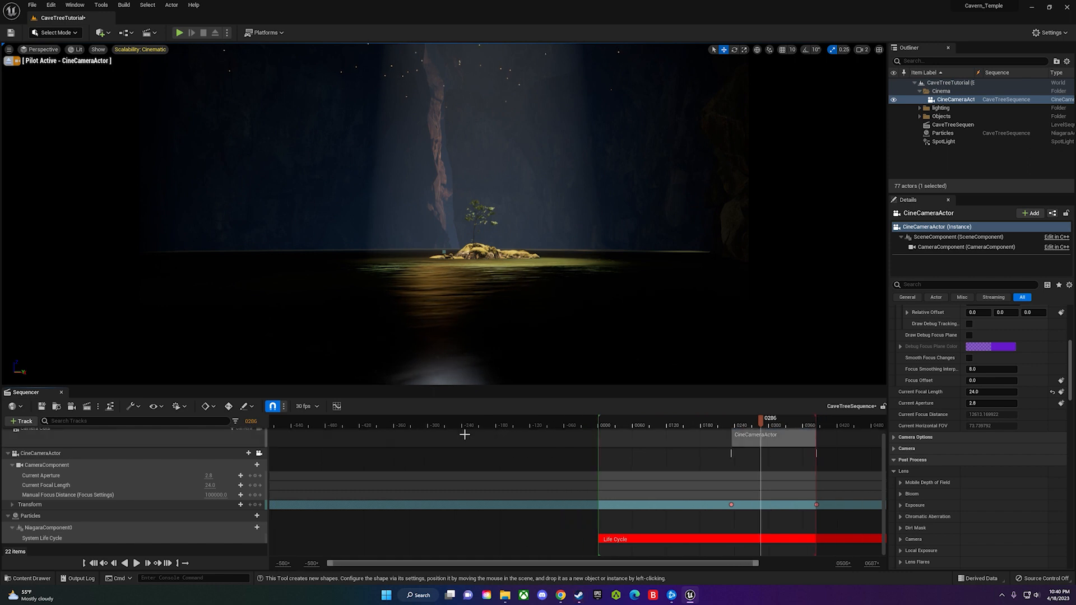
pyautogui.keyDown('ctrl'); pyautogui.scroll(-3, 464, 434); pyautogui.keyUp('ctrl')
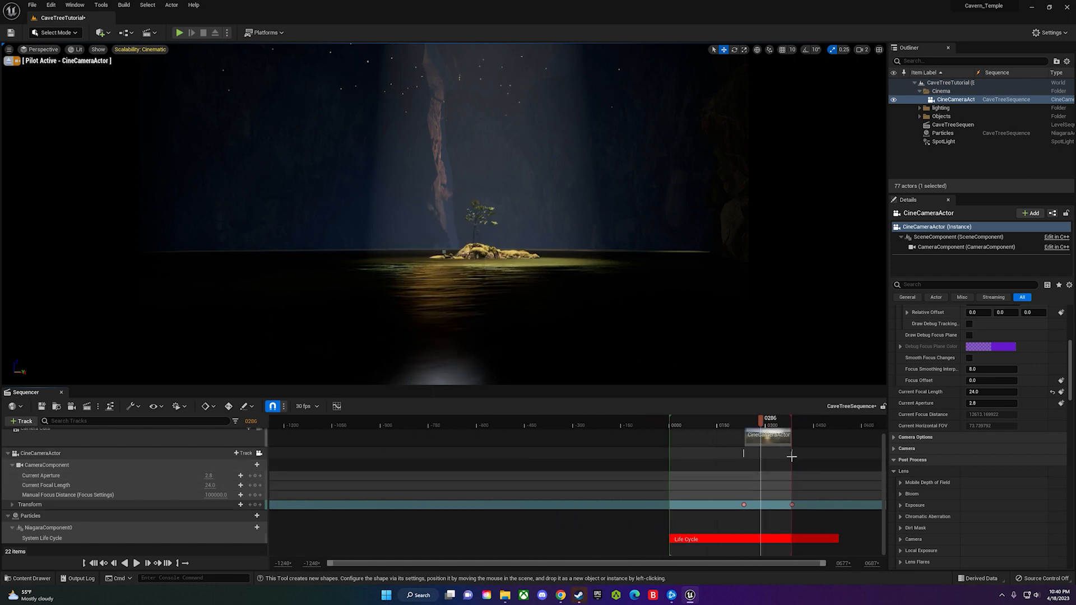
pyautogui.moveTo(815, 459); pyautogui.dragTo(812, 460)
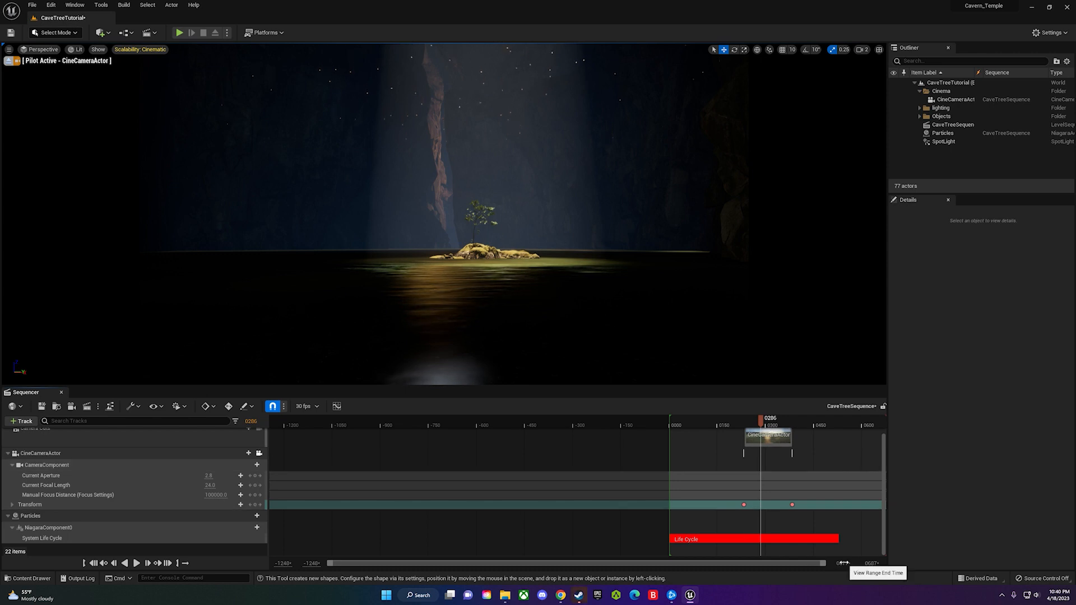
pyautogui.moveTo(843, 564); pyautogui.dragTo(917, 563)
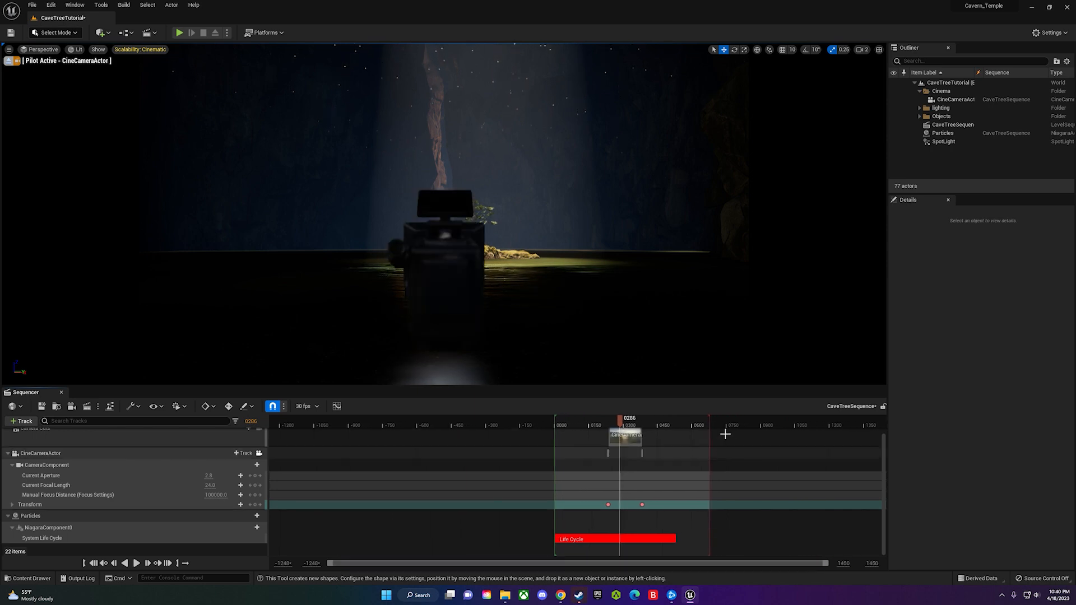
pyautogui.moveTo(709, 425); pyautogui.dragTo(795, 432)
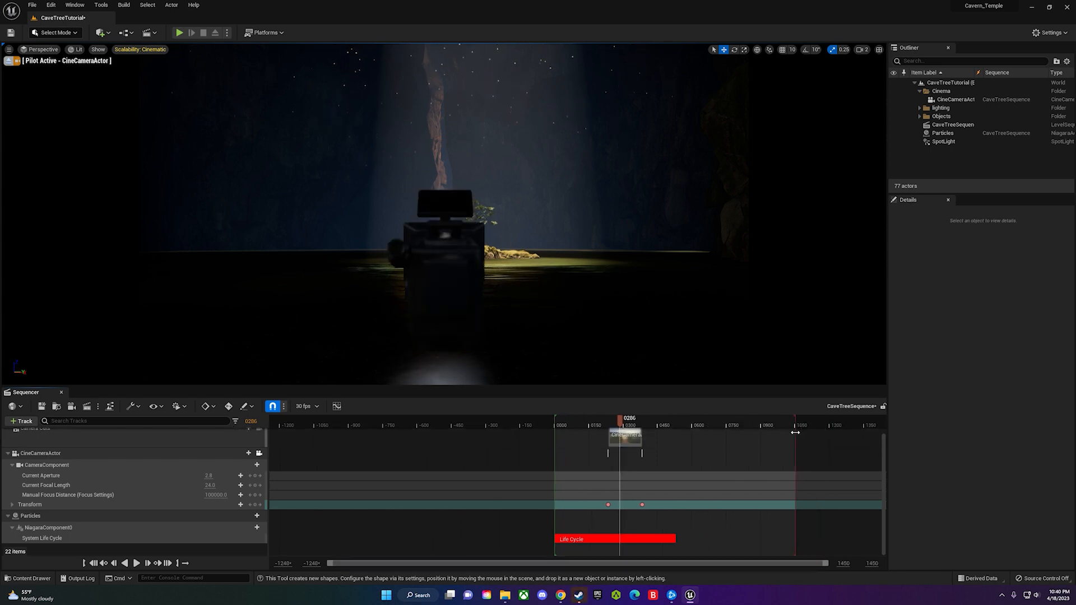
# - Extend the Life Cycle section to the end of the playback range and move the camera cut to end there
pyautogui.click(673, 539)
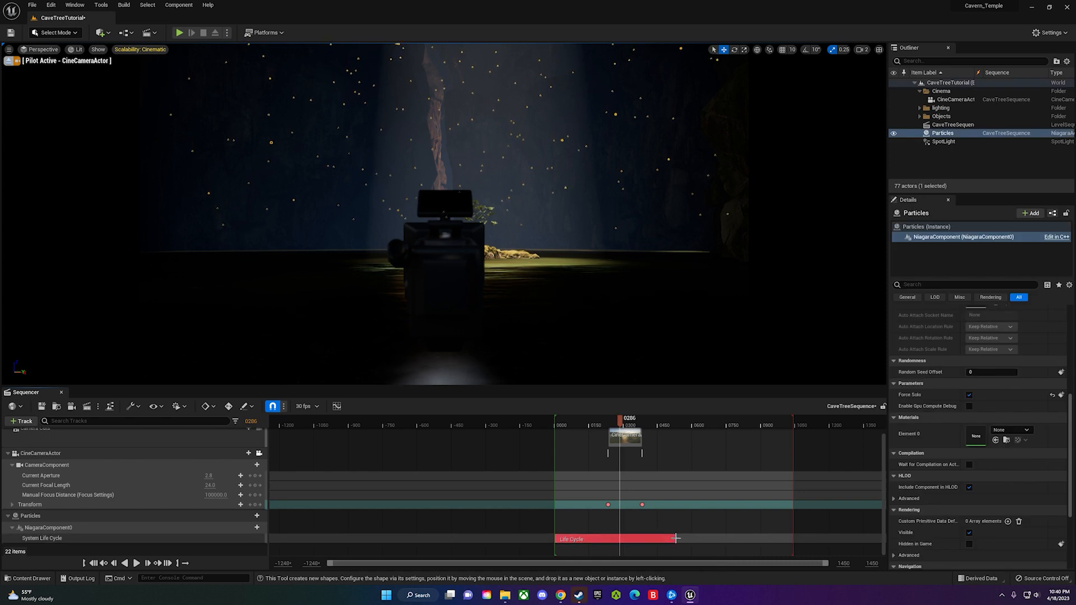
pyautogui.moveTo(676, 539); pyautogui.dragTo(792, 540)
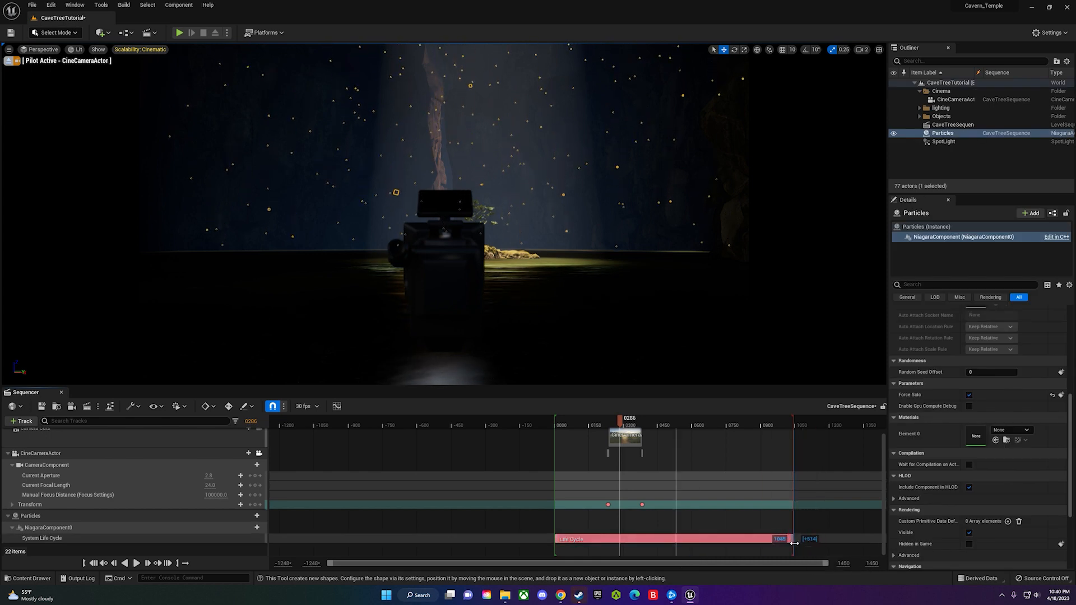
pyautogui.moveTo(636, 445); pyautogui.dragTo(788, 442)
# - Move both camera Transform keys so they line up with the start and end of the relocated camera cut
pyautogui.click(684, 507)
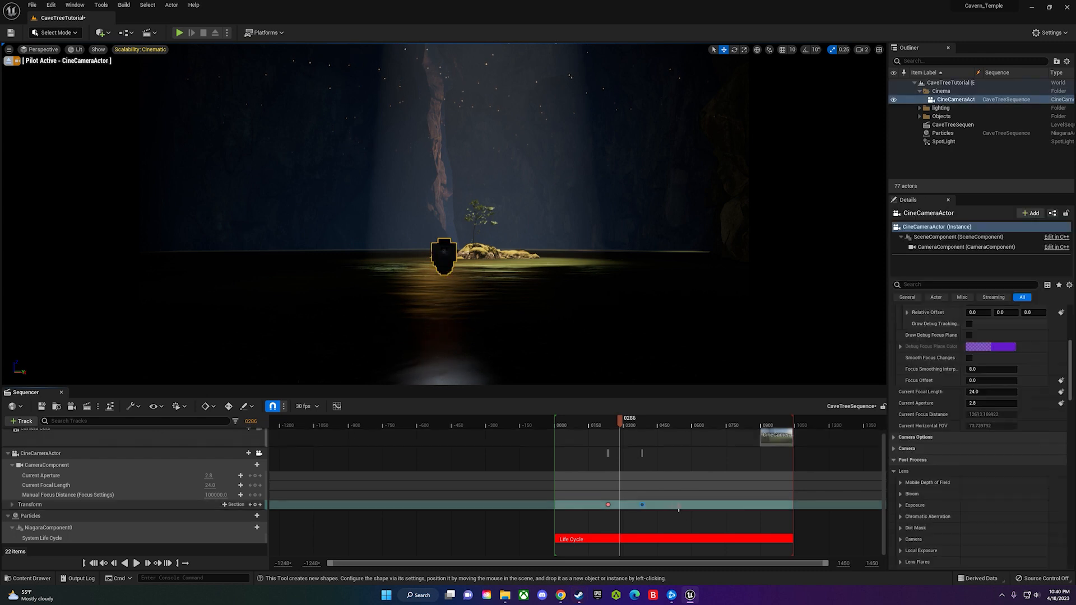
pyautogui.moveTo(533, 504); pyautogui.dragTo(604, 503)
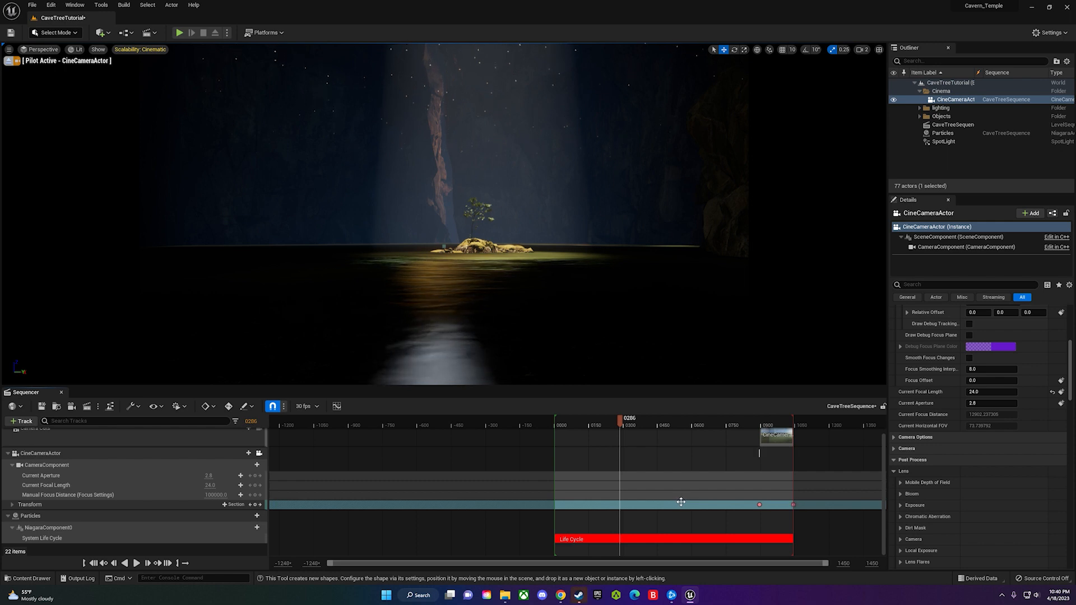
pyautogui.click(733, 431)
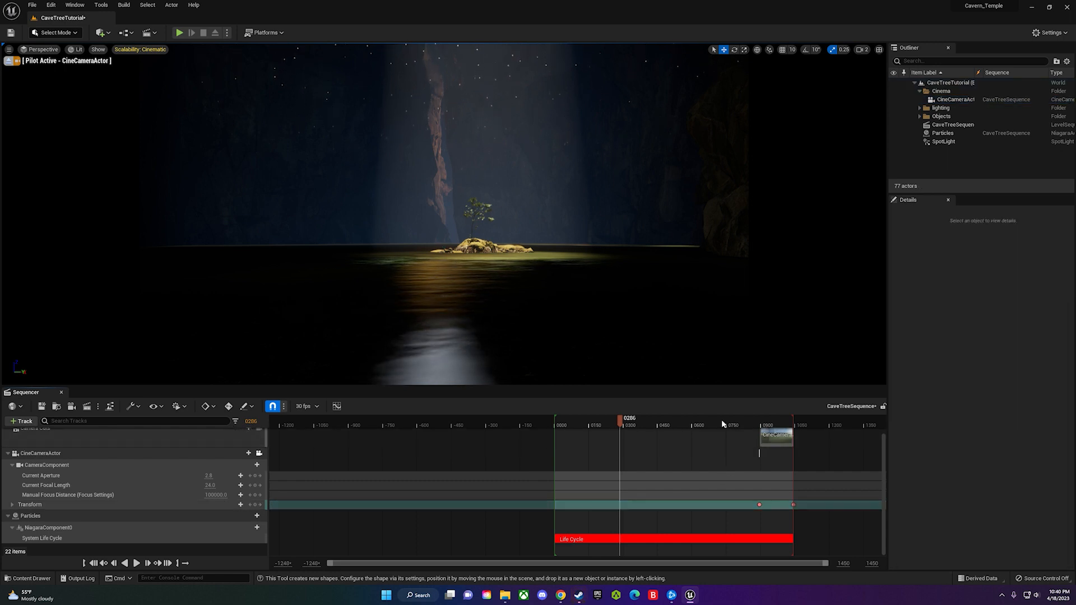
# - Play back the last part of the sequence to check the particles during the camera push-in
pyautogui.click(722, 420)
pyautogui.press('space')
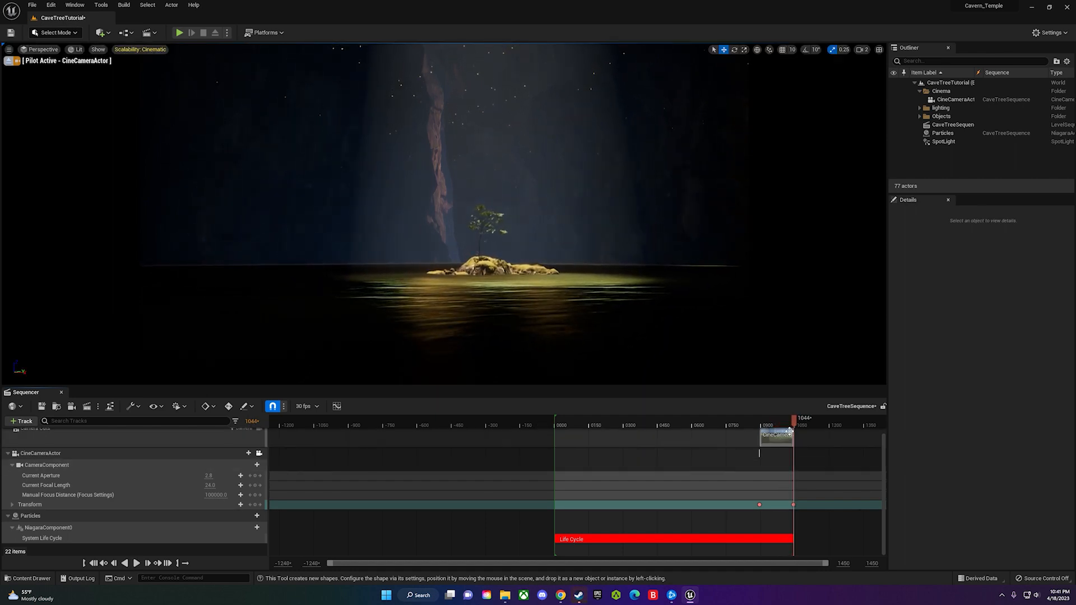
pyautogui.moveTo(759, 421); pyautogui.dragTo(769, 419)
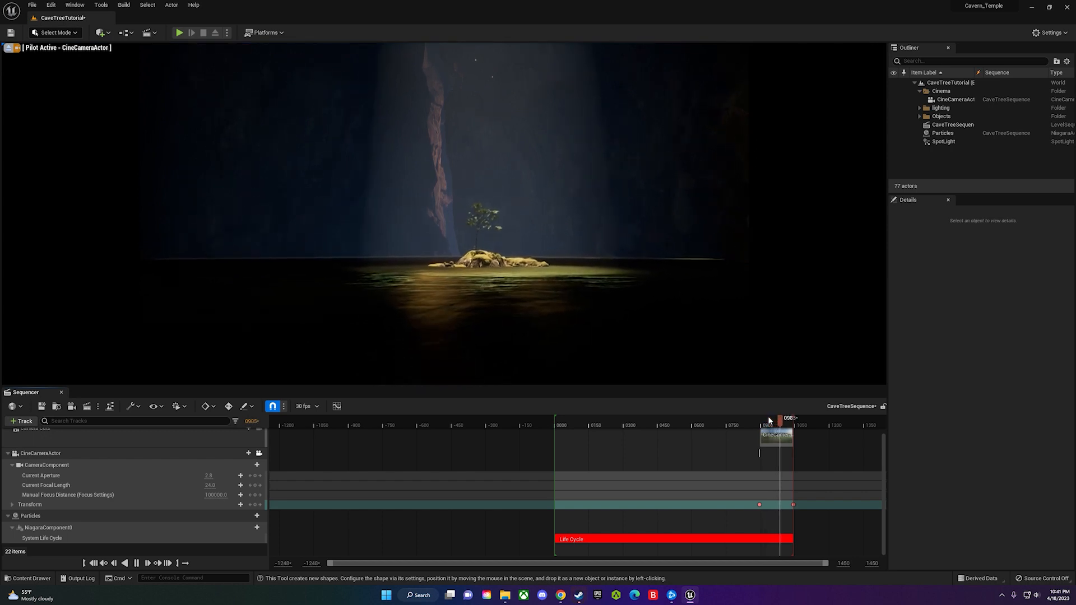
pyautogui.press('space')
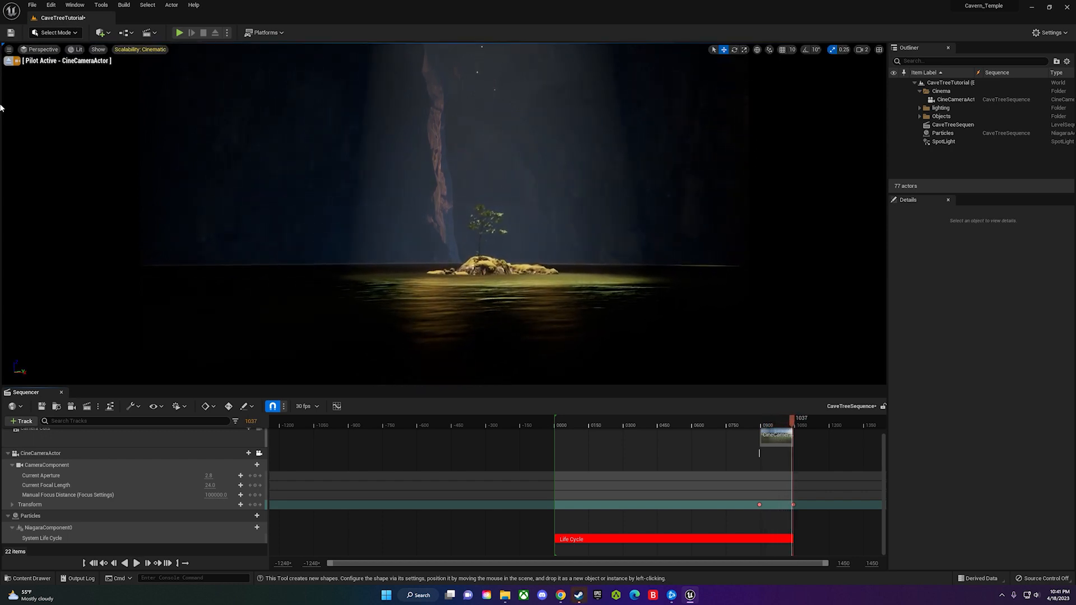
# - Stop piloting the CineCameraActor and raise the viewport camera speed to 6
pyautogui.click(8, 61)
pyautogui.press('e')
pyautogui.moveTo(533, 200); pyautogui.dragTo(533, 219, button='right')
pyautogui.click(72, 33)
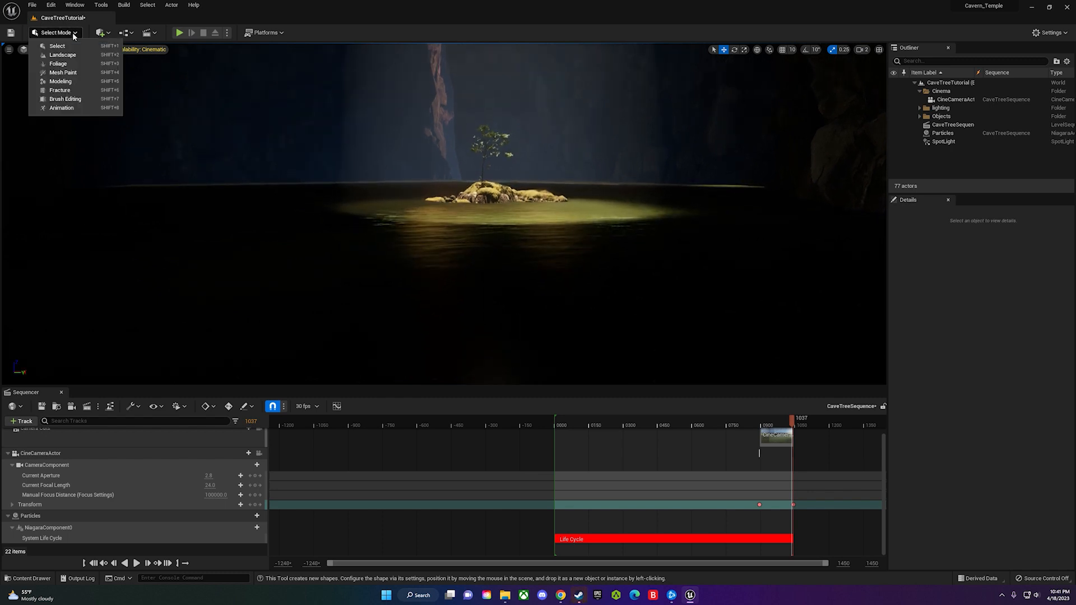
pyautogui.click(239, 95)
pyautogui.click(861, 50)
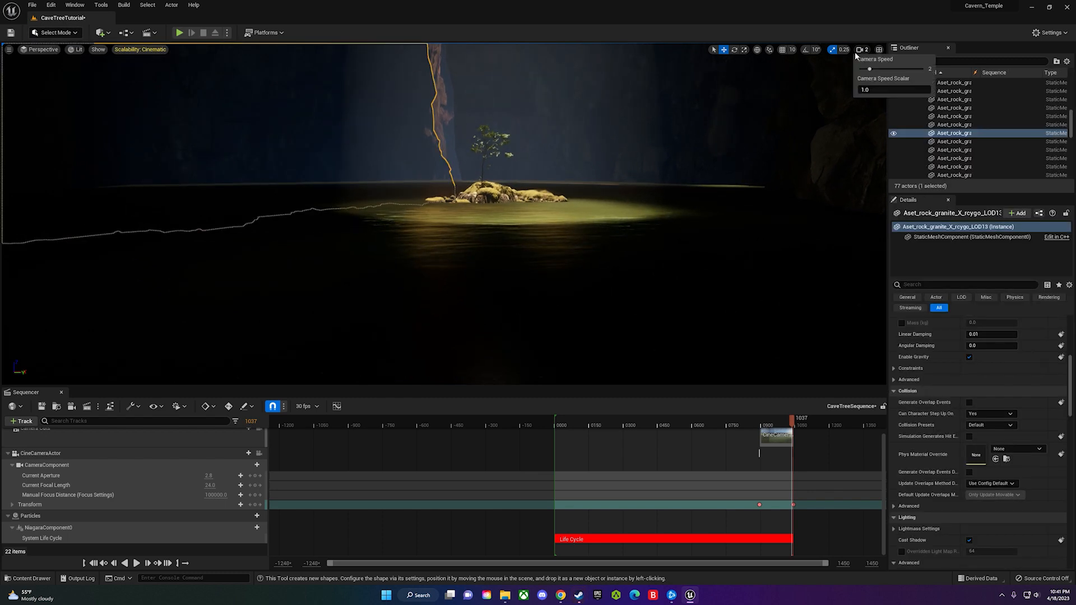
pyautogui.moveTo(869, 69); pyautogui.dragTo(898, 70)
# - Fly the free viewport camera through the cave to examine the rock walls around the island
pyautogui.press('w')
pyautogui.moveTo(487, 305); pyautogui.dragTo(487, 306, button='right')
pyautogui.press('s')
pyautogui.moveTo(420, 264); pyautogui.dragTo(425, 265, button='right')
pyautogui.press('a')
pyautogui.moveTo(608, 161); pyautogui.dragTo(605, 160, button='right')
pyautogui.press('w')
pyautogui.press('w')
pyautogui.moveTo(307, 296); pyautogui.dragTo(307, 296, button='right')
pyautogui.press('s')
pyautogui.press('w')
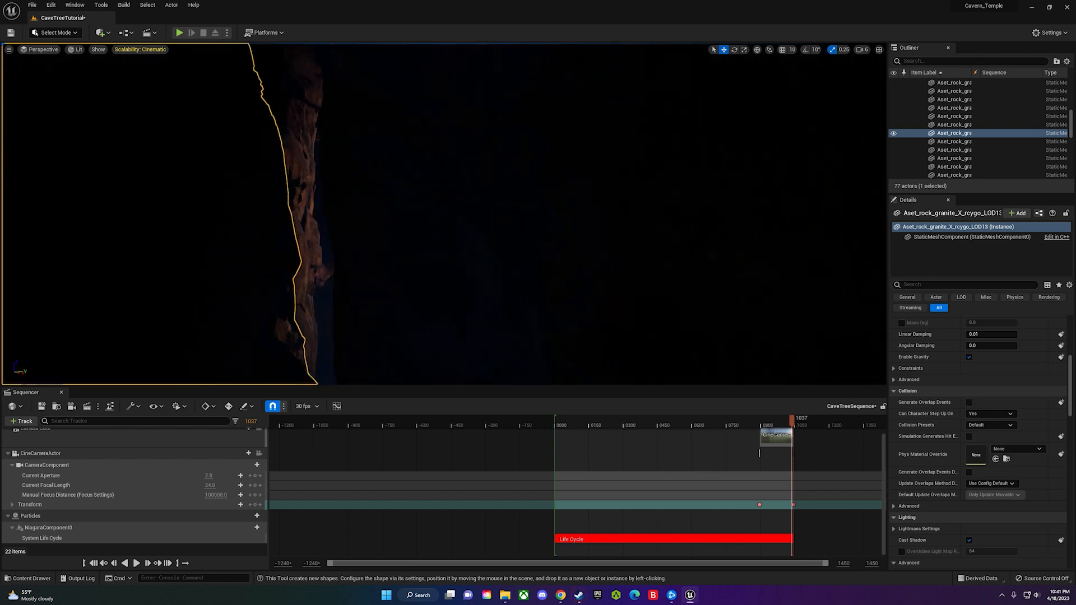